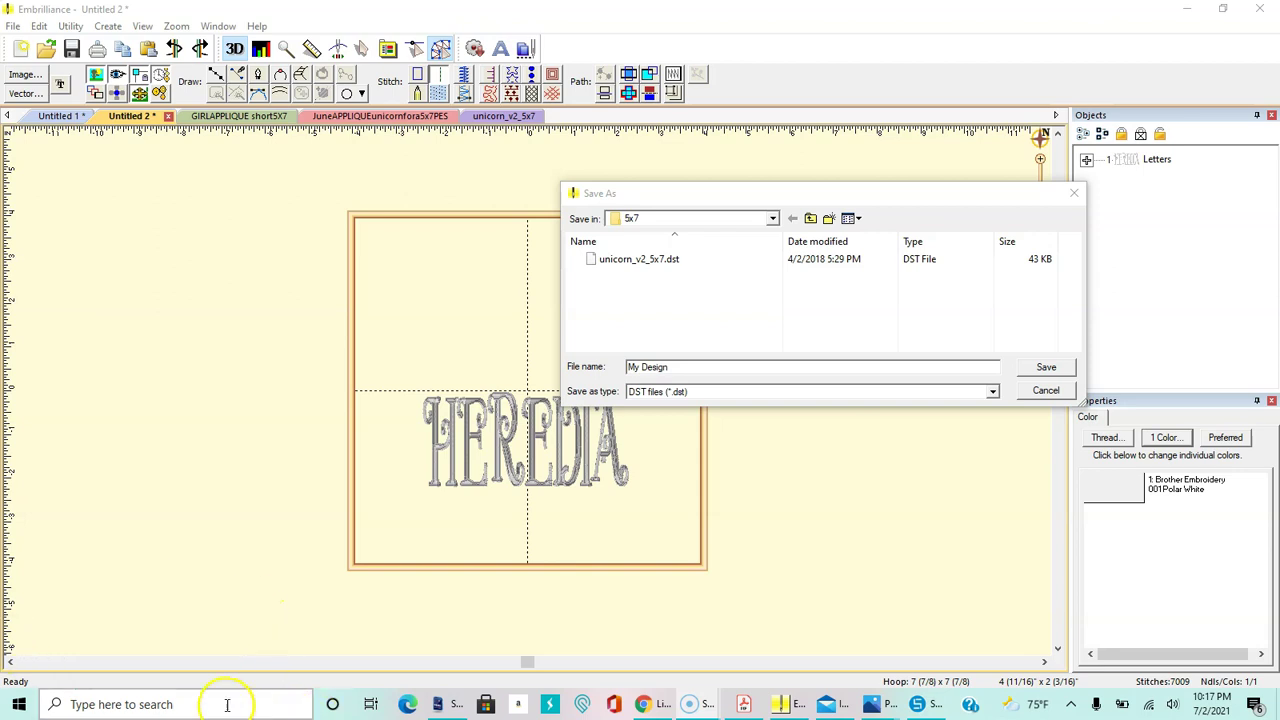
Review the stitch file formats available for saving the lettering design and close the save dialog without saving
click(789, 391)
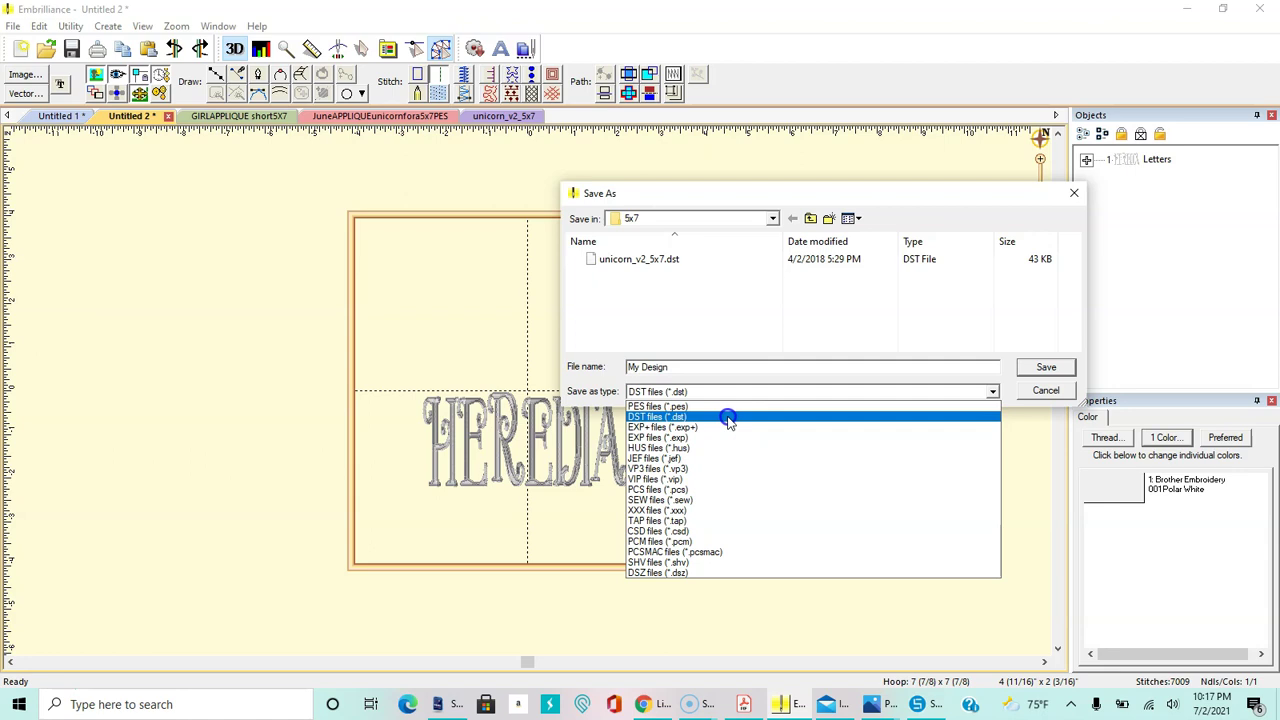
click(1075, 196)
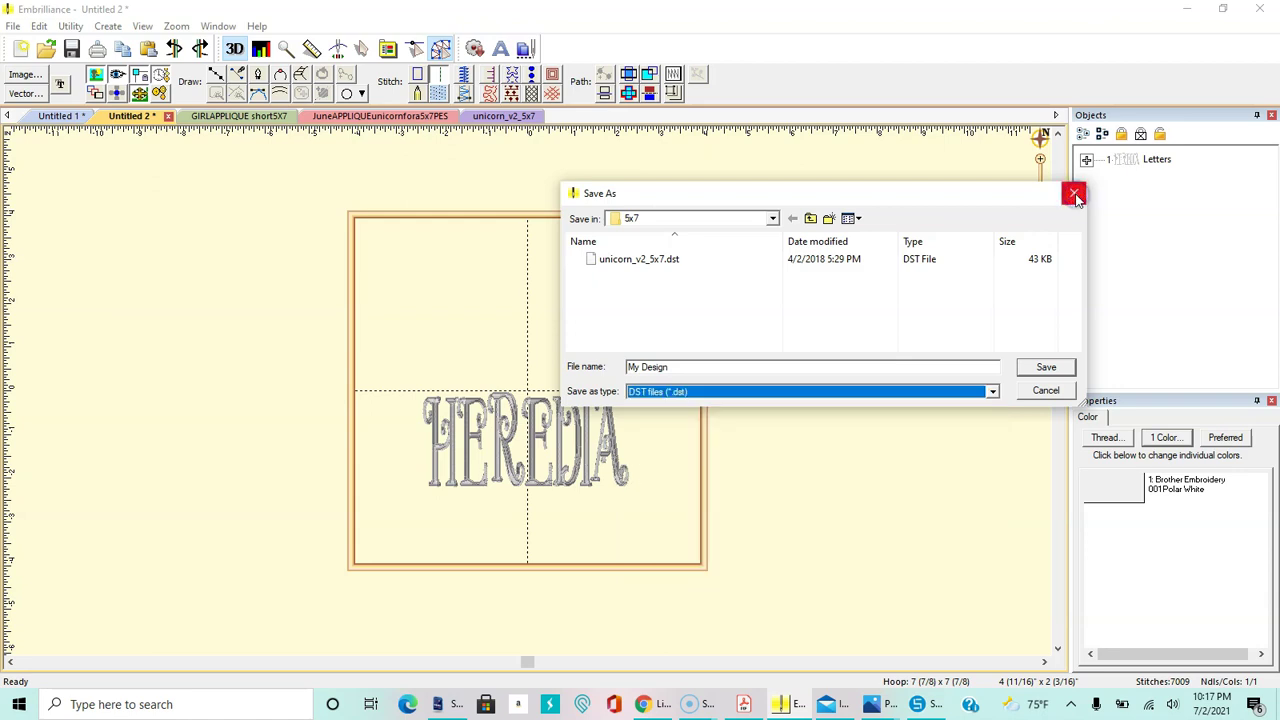
click(1075, 196)
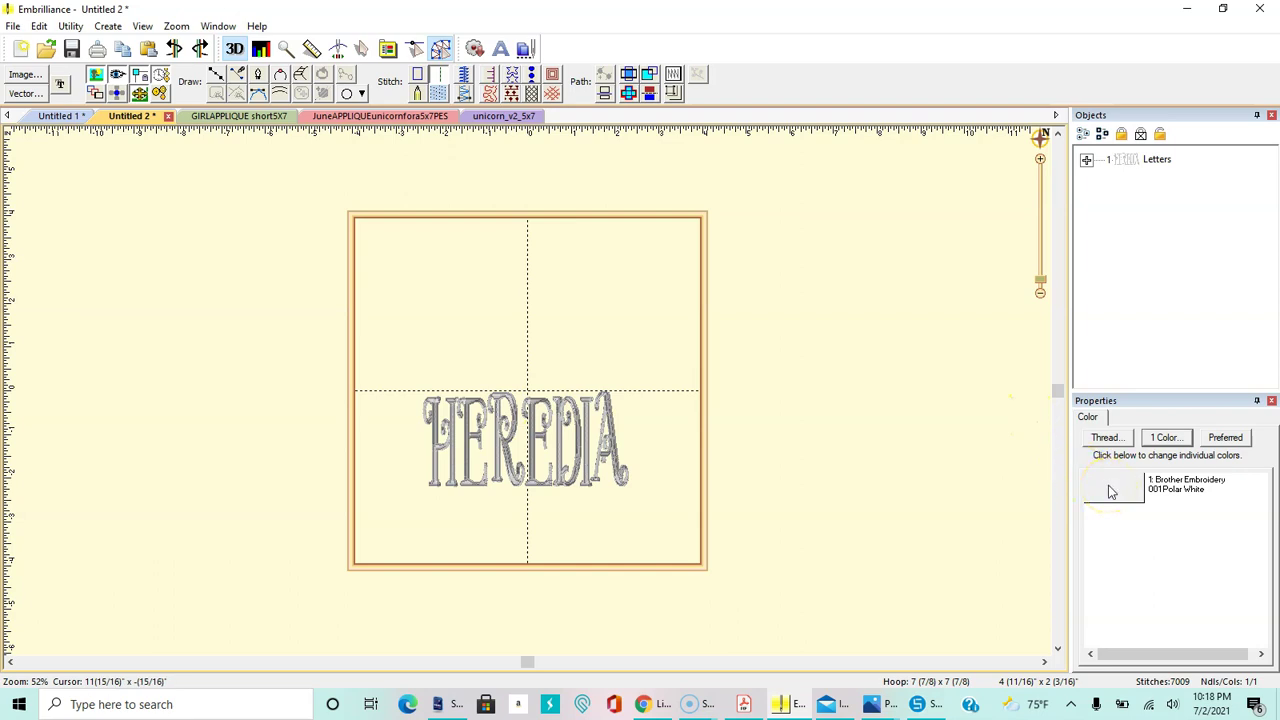
Open the GIRLAPPLIQUE short5X7 design and examine its individual objects and full thread colour sequence
click(924, 483)
click(256, 117)
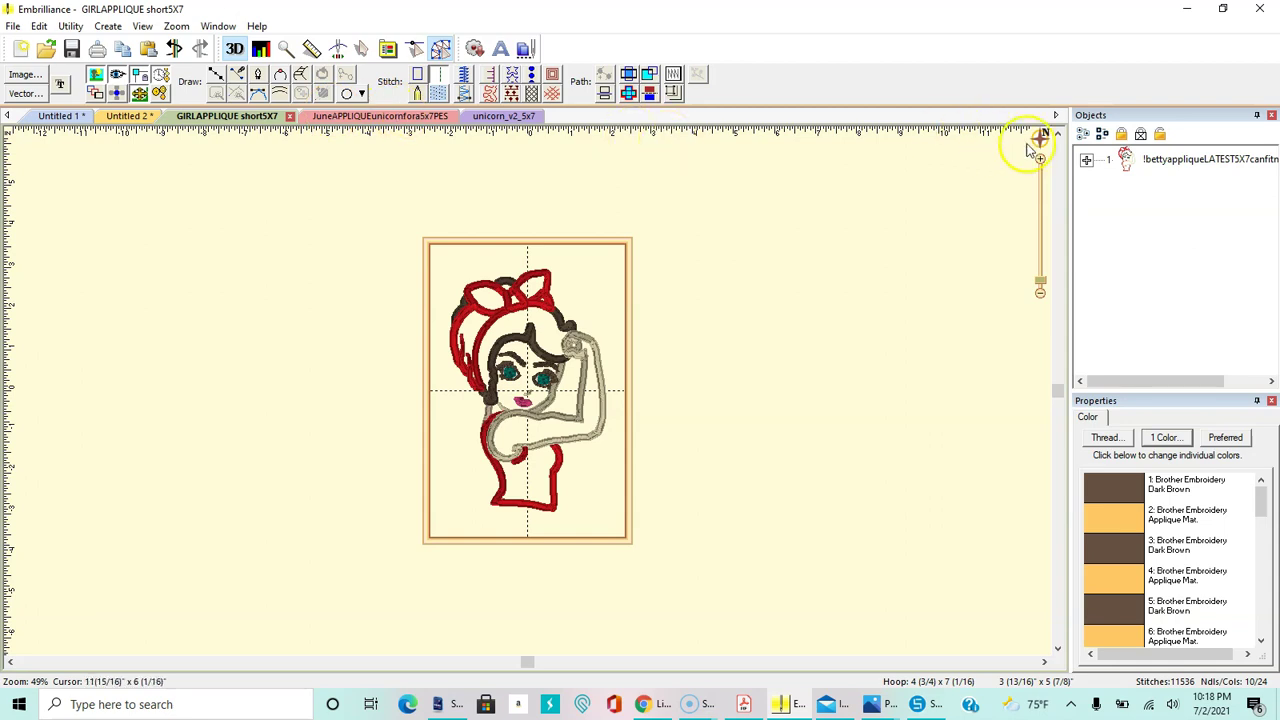
click(1086, 160)
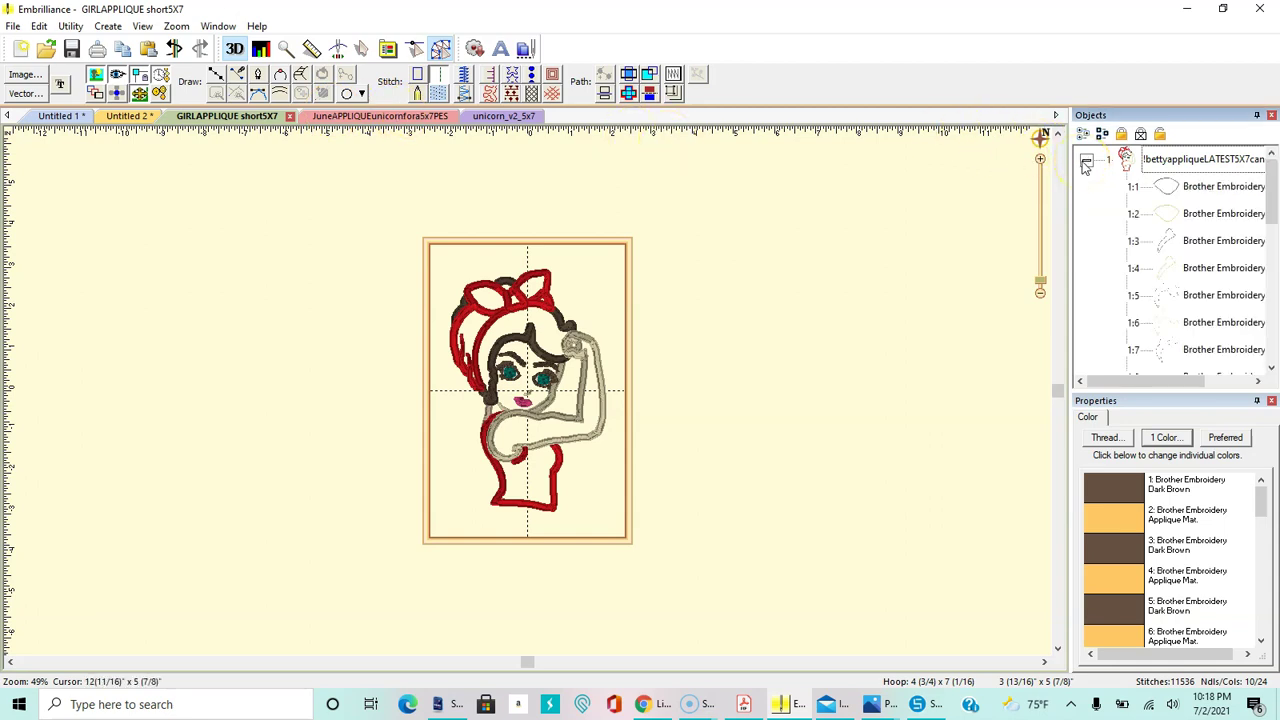
mouse_move(1276, 212)
mouse_down()
mouse_move(1275, 418)
mouse_move(1262, 194)
mouse_up()
drag(1261, 503, 1260, 572)
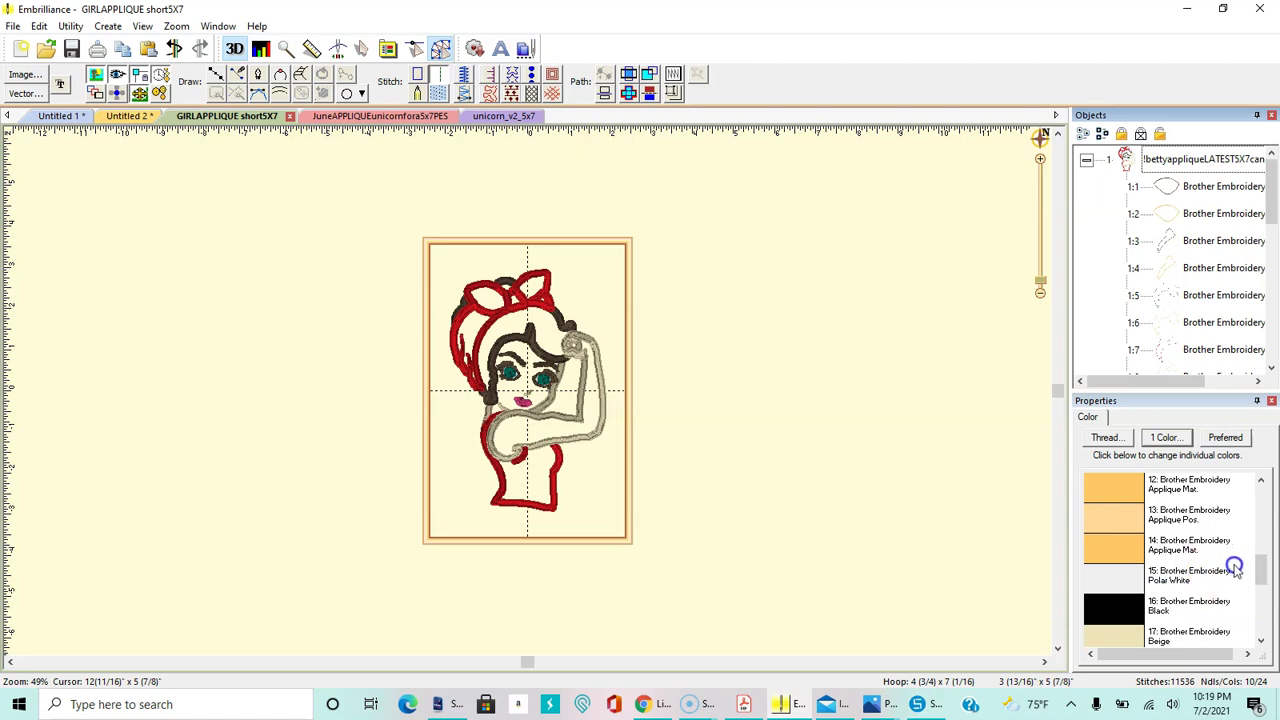
drag(1264, 566, 1261, 624)
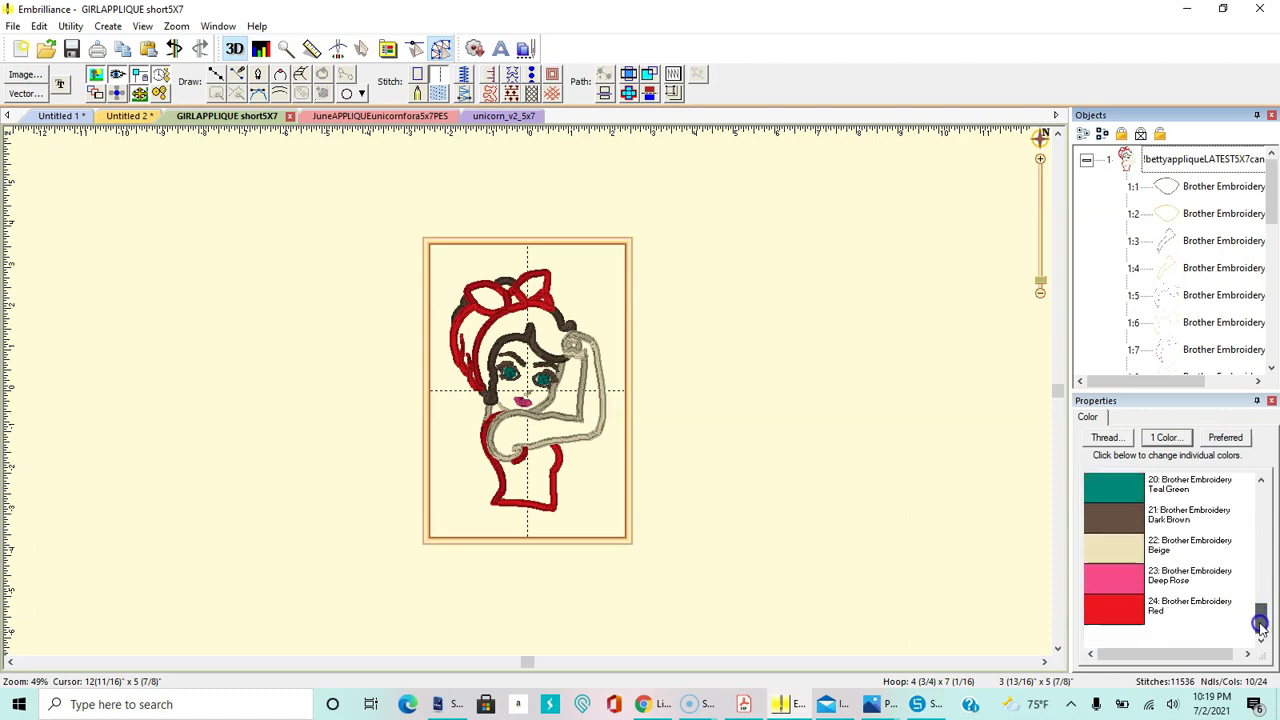
click(1113, 610)
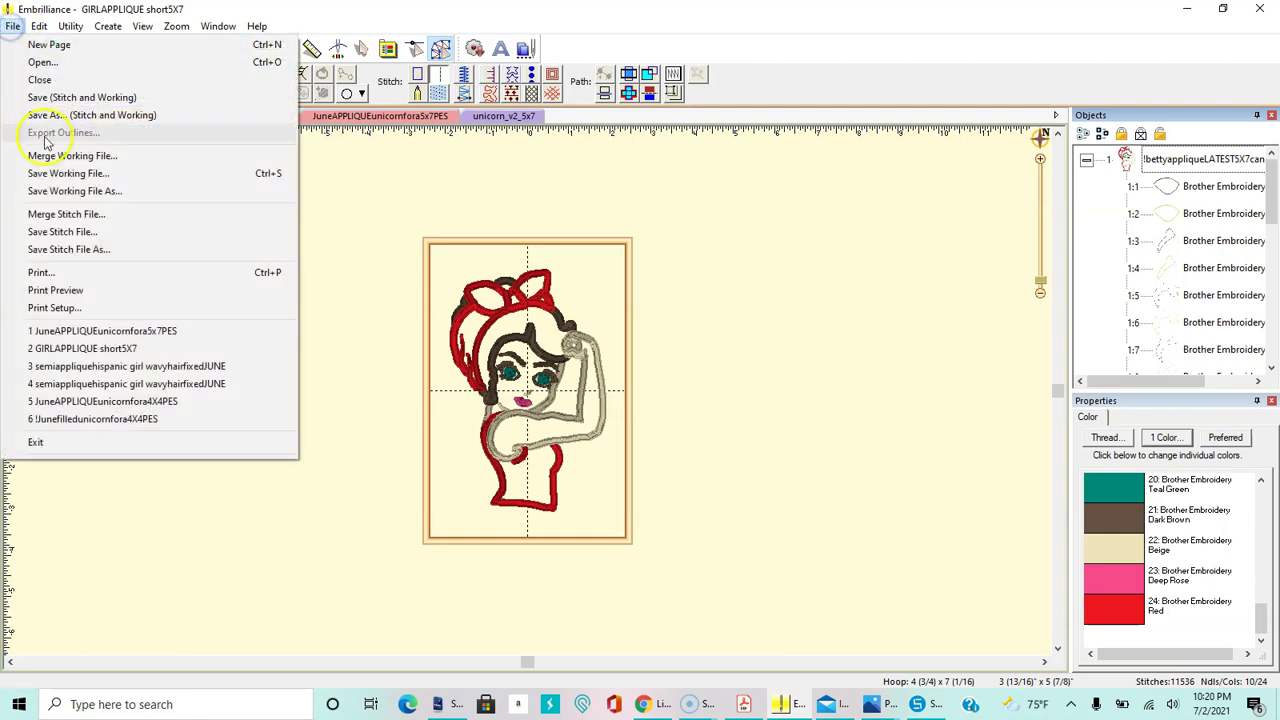
Start saving the girl design as a stitch file and create a folder named "test files" on the SDXC (E:) drive
click(57, 249)
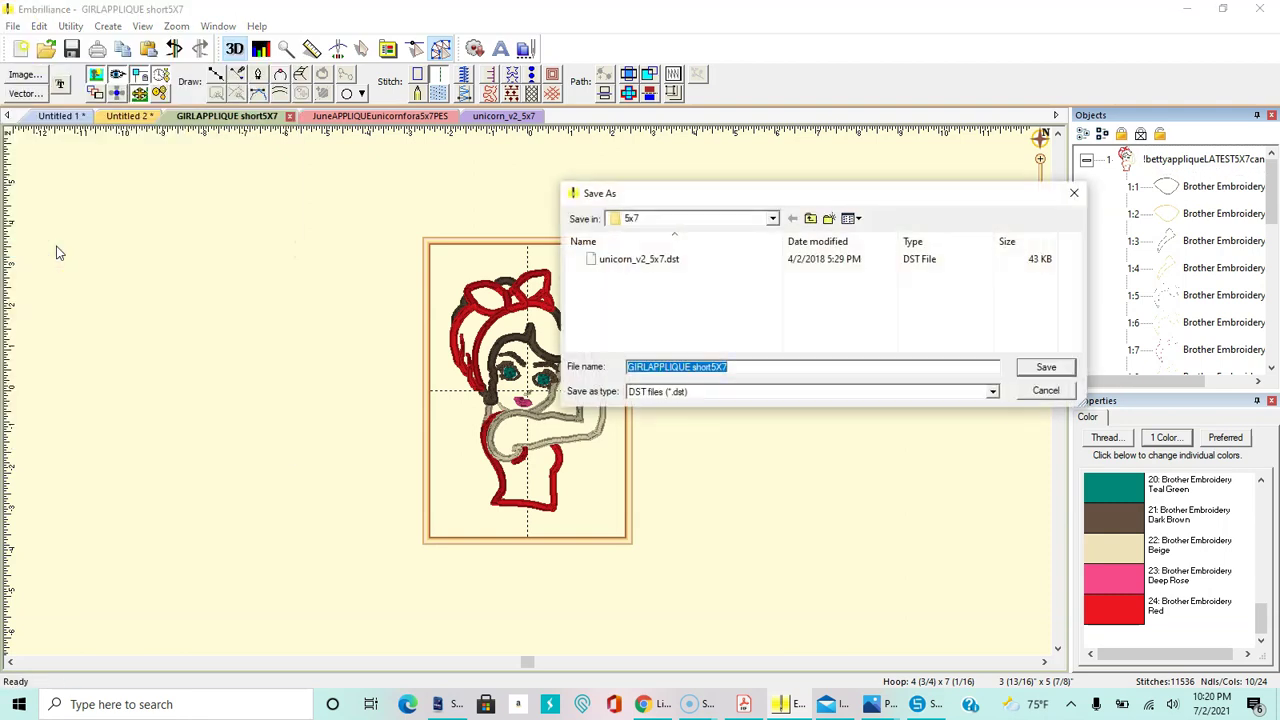
click(772, 218)
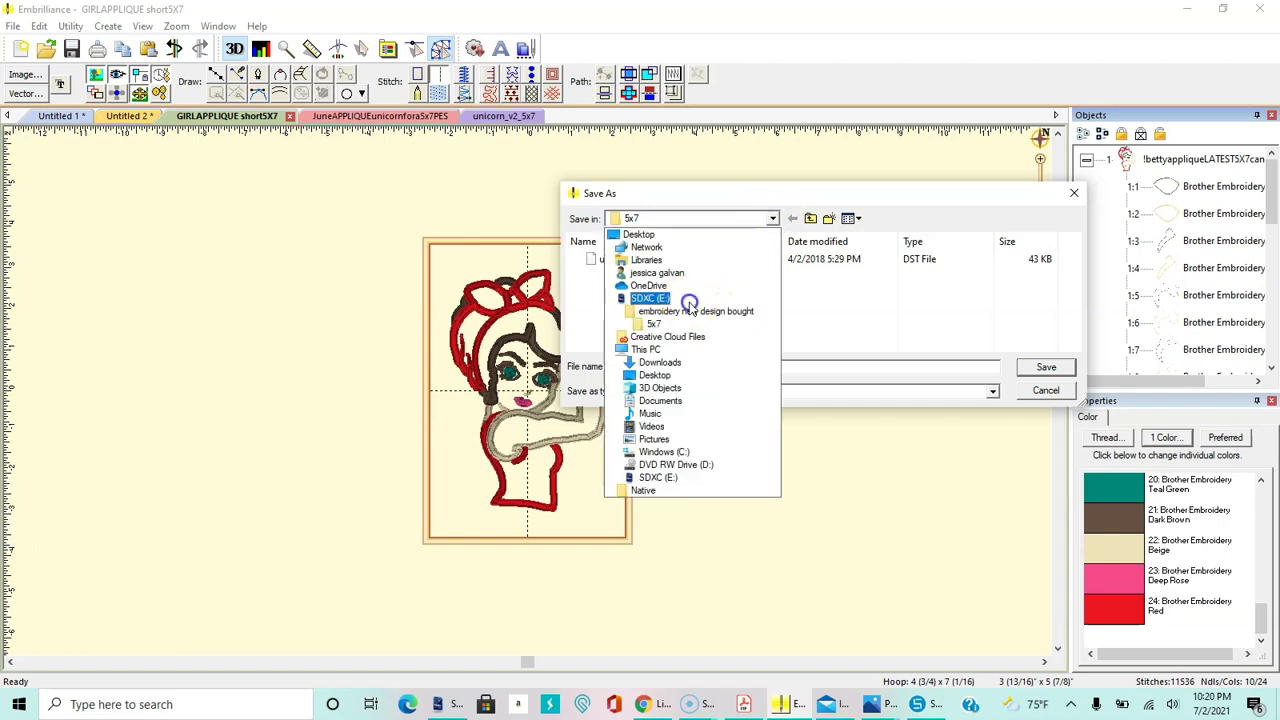
click(686, 299)
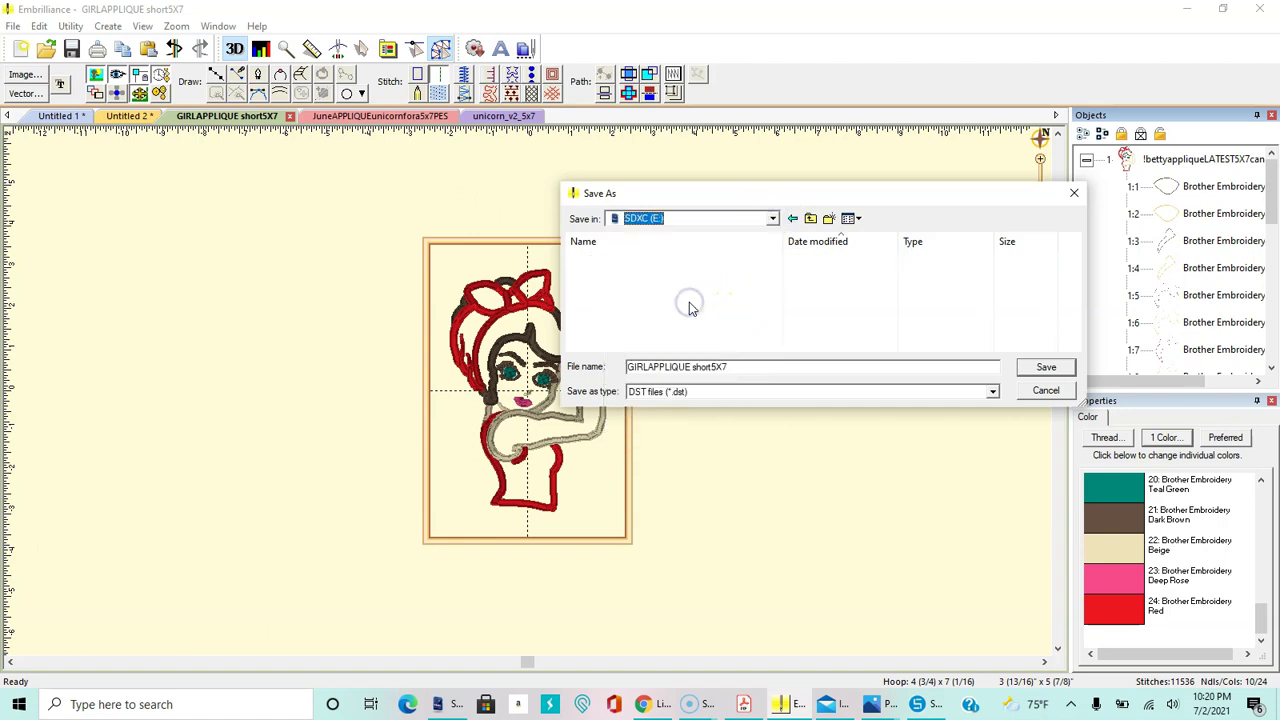
click(830, 220)
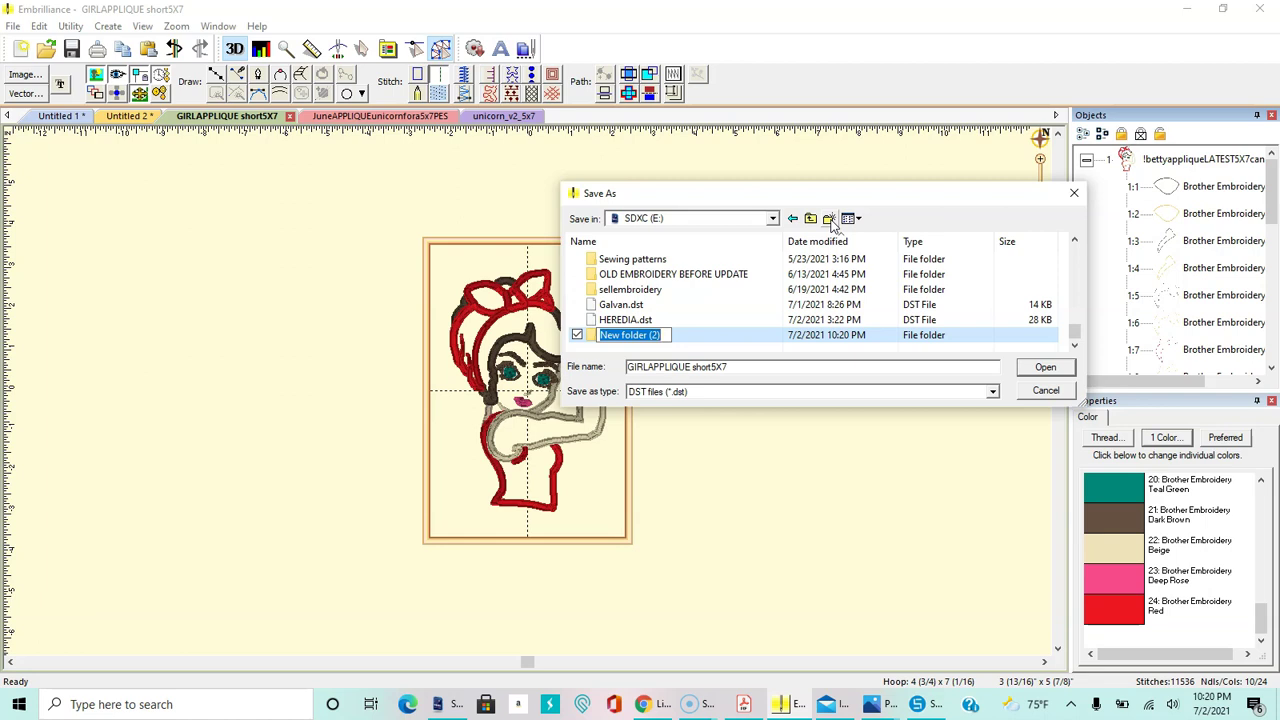
text(s)
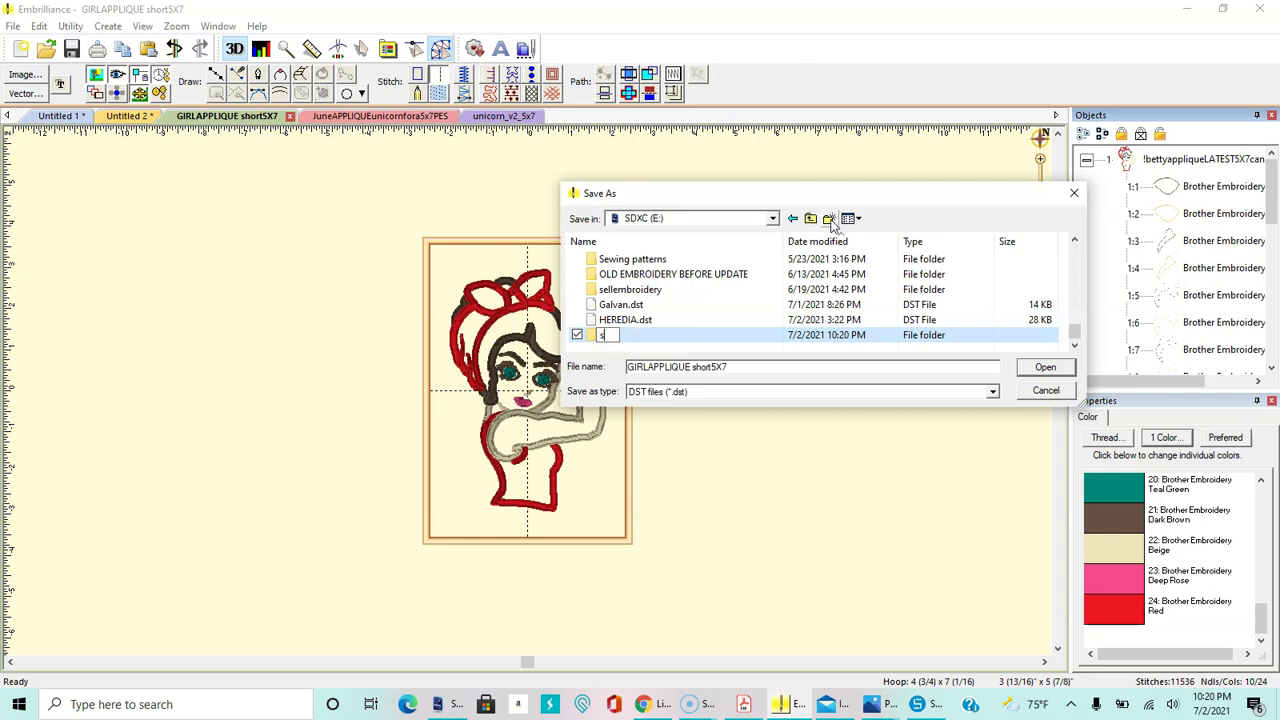
text(est files)
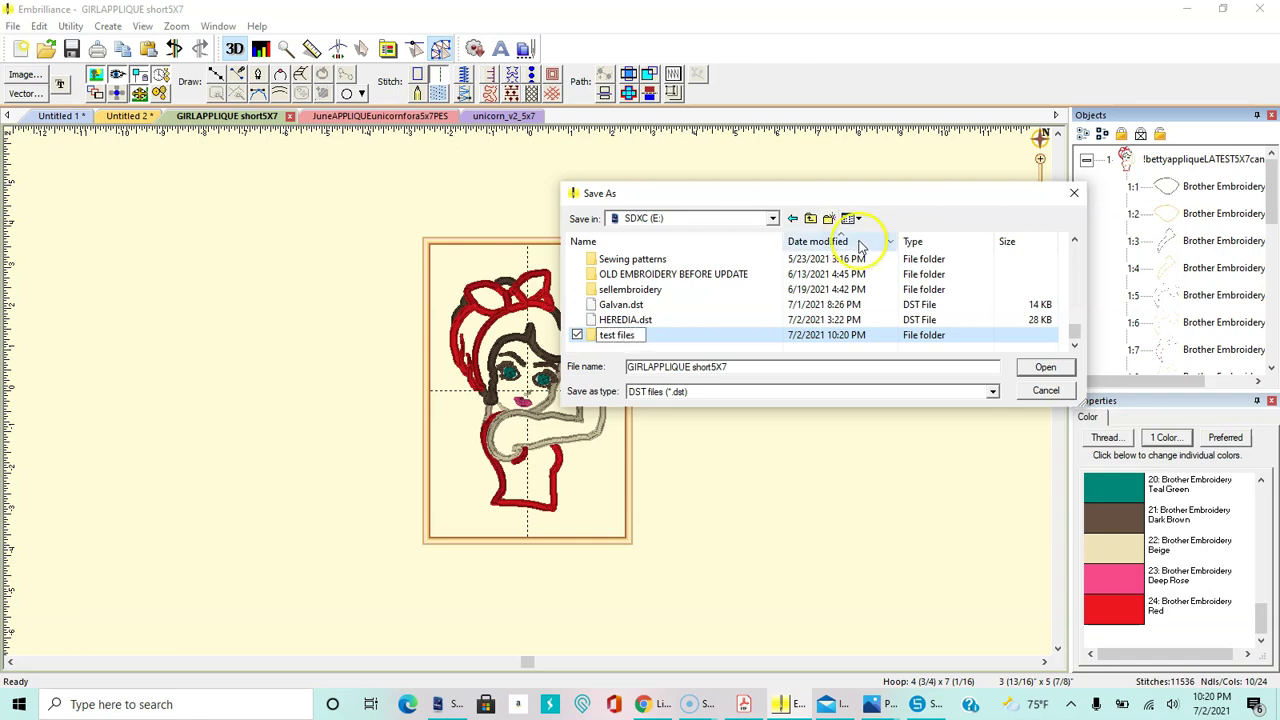
key(Return)
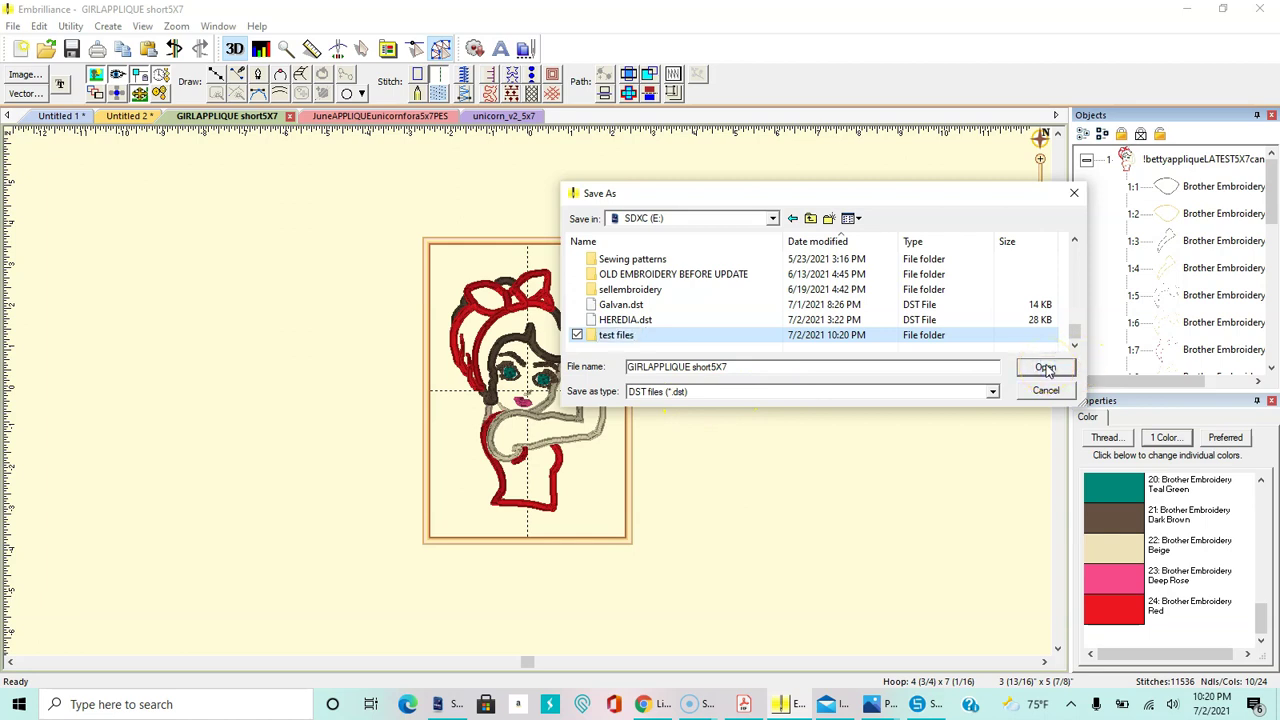
Save the stitch file as GIRLAPPLIQUE short5X7 in DST format inside the "test files" folder
click(1043, 369)
click(1040, 372)
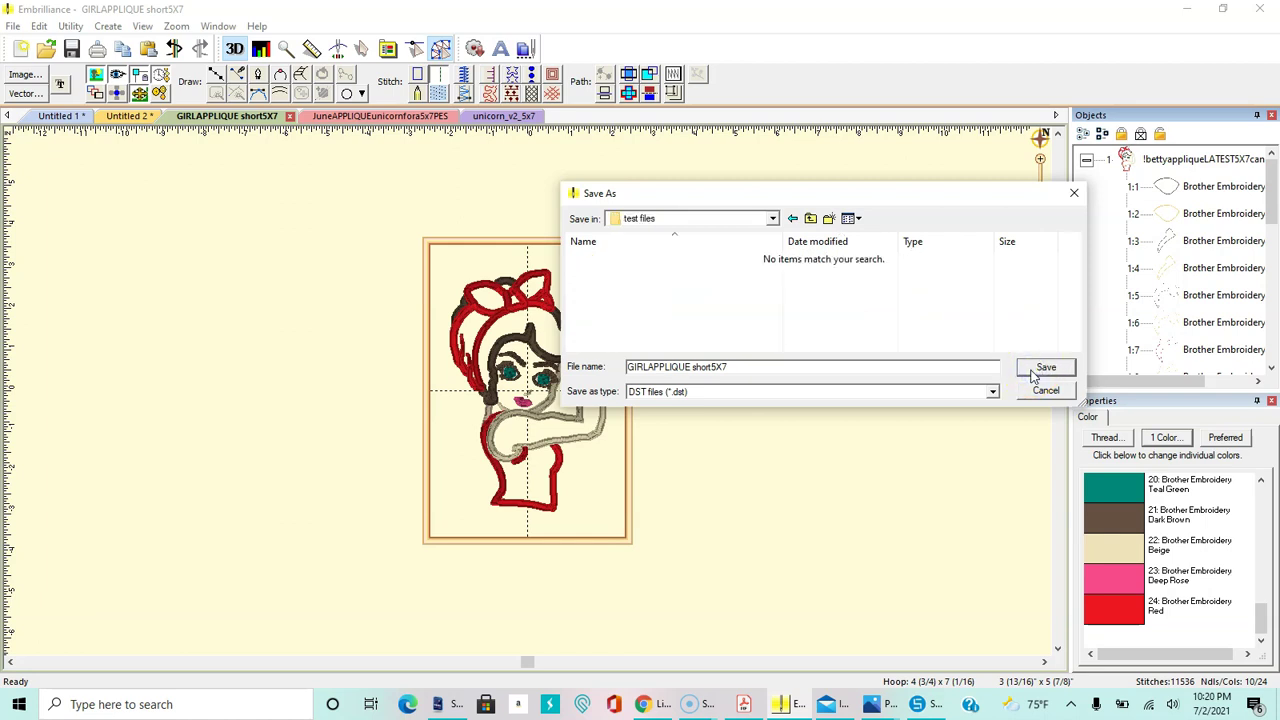
click(1035, 372)
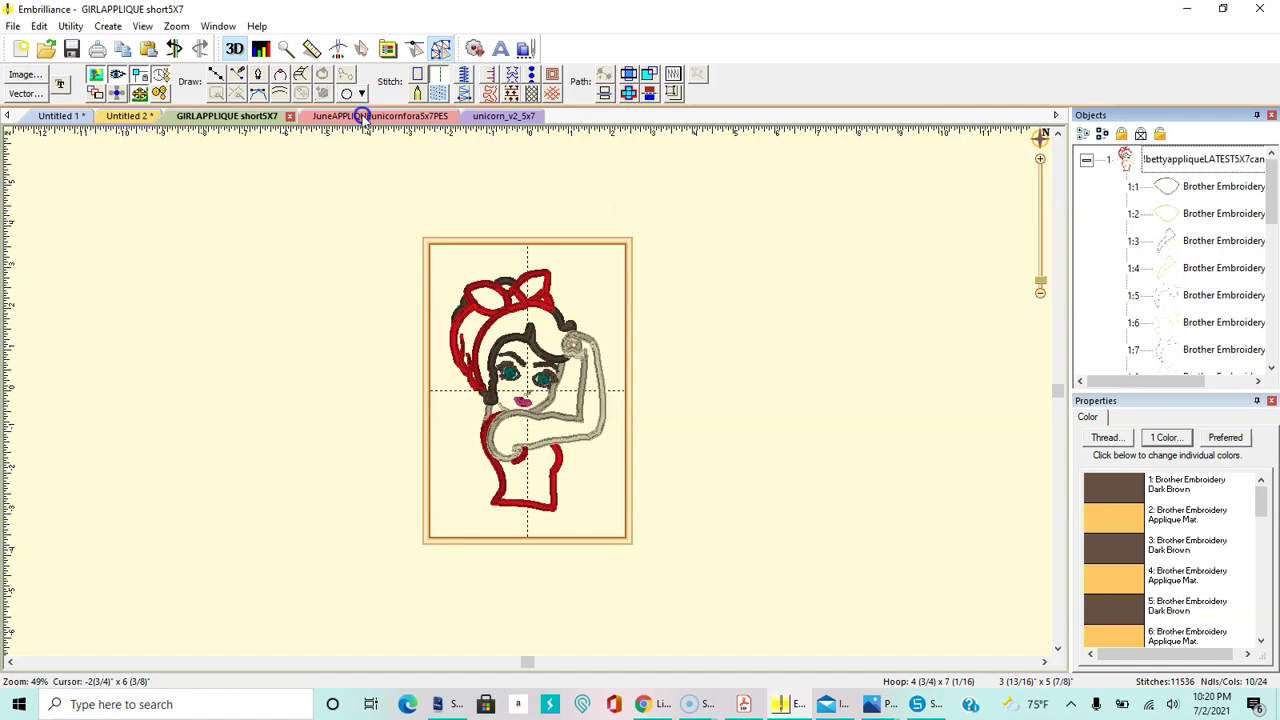
Recheck the girl design's thread colour list from the first to the last colour
drag(1261, 503, 1259, 622)
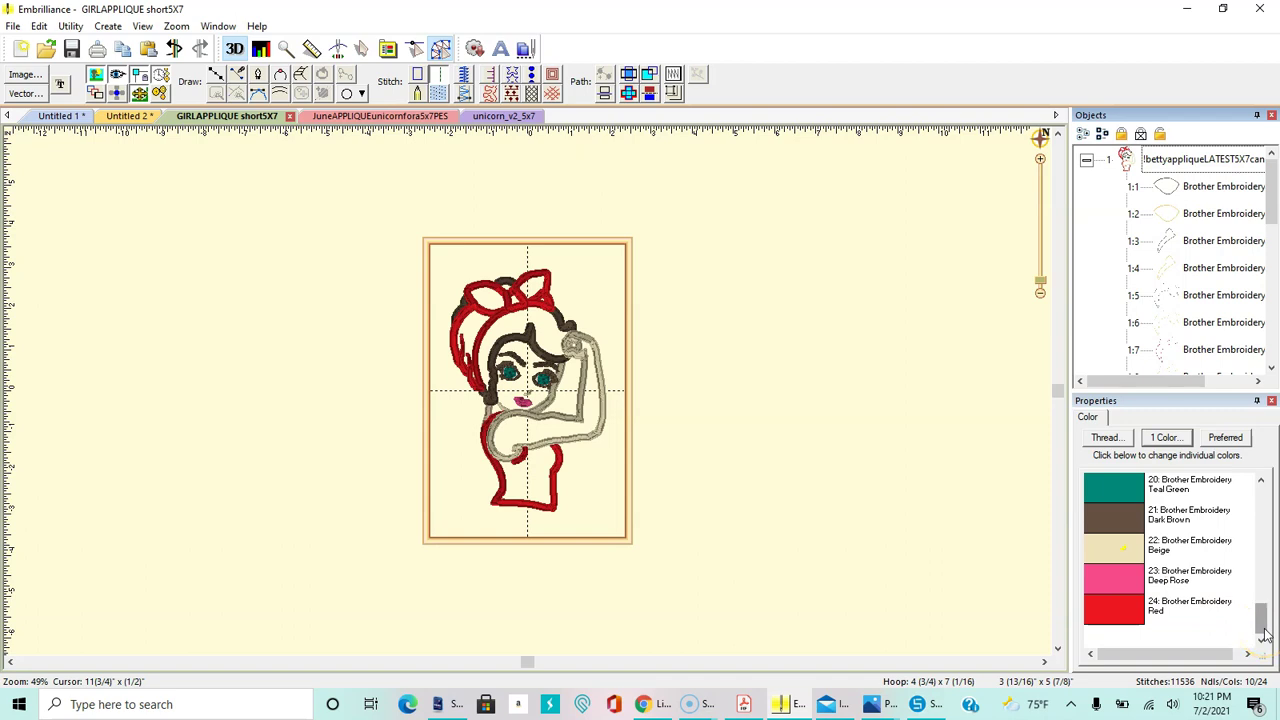
drag(1263, 633, 1252, 505)
click(672, 279)
Switch to the JuneAPPLIQUEunicornfora5x7PES design and examine its individual objects and thread colour sequence
click(347, 117)
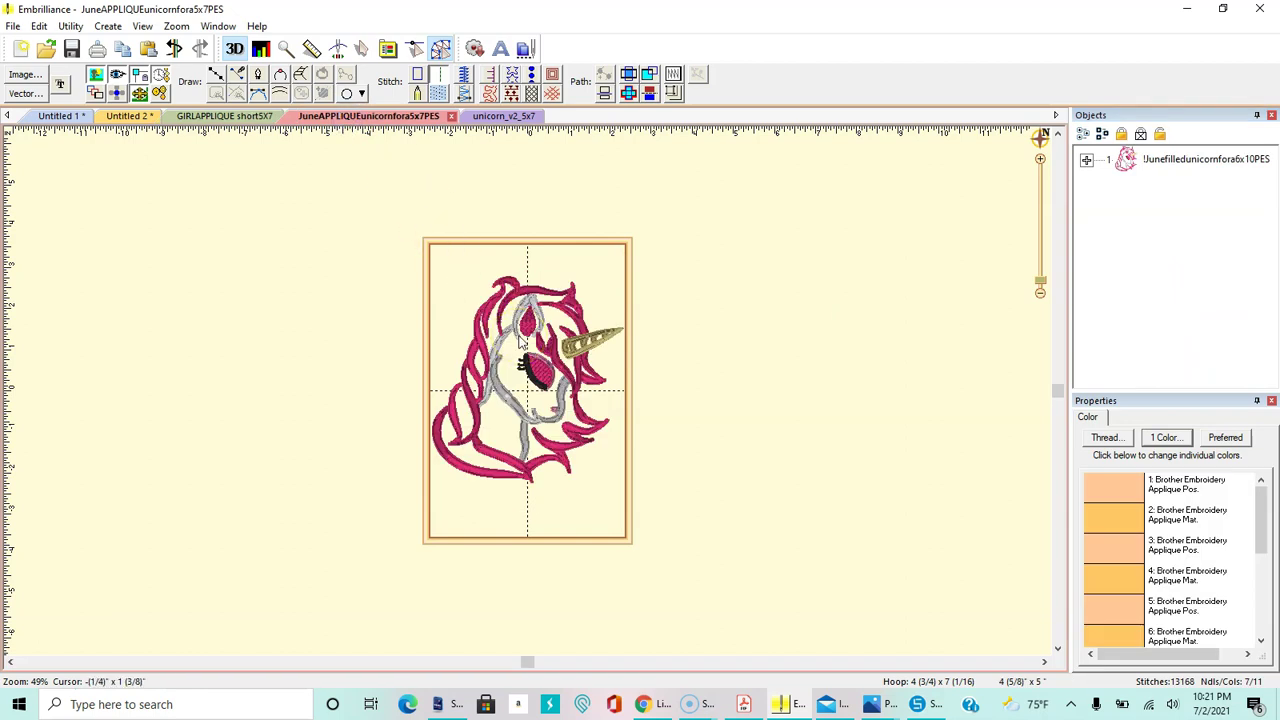
click(1087, 160)
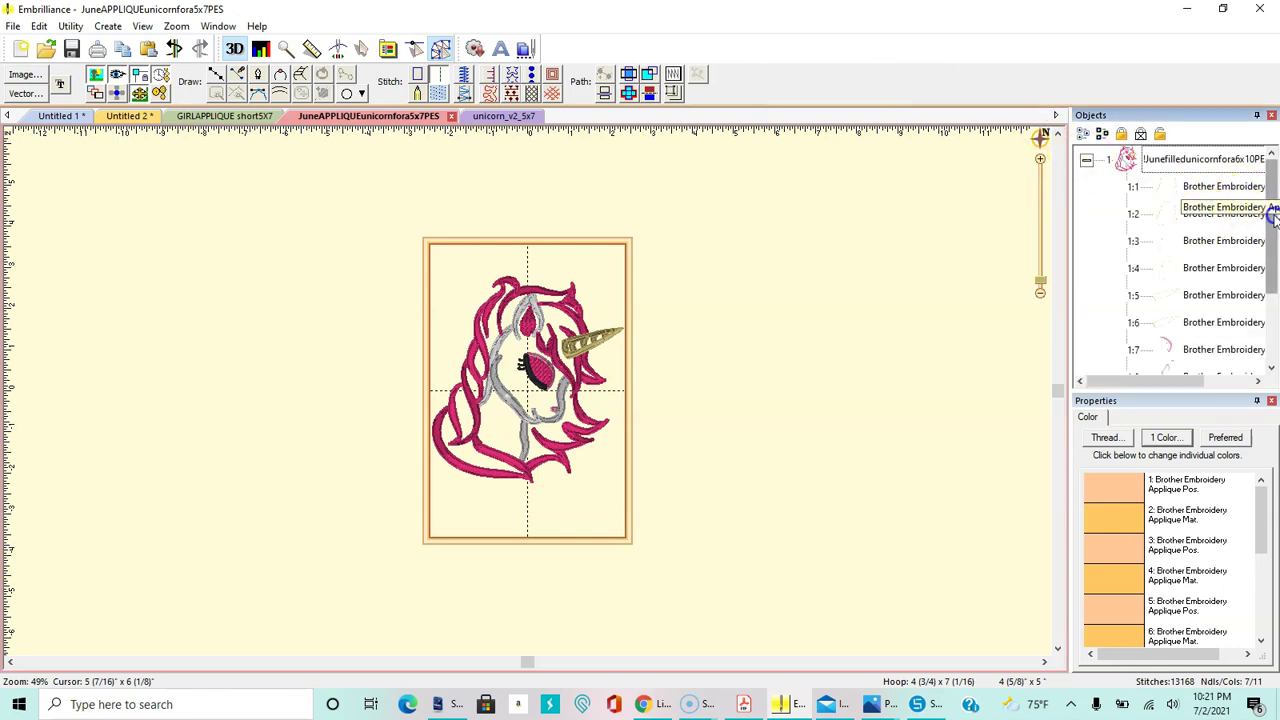
scroll(1273, 216, down, 1)
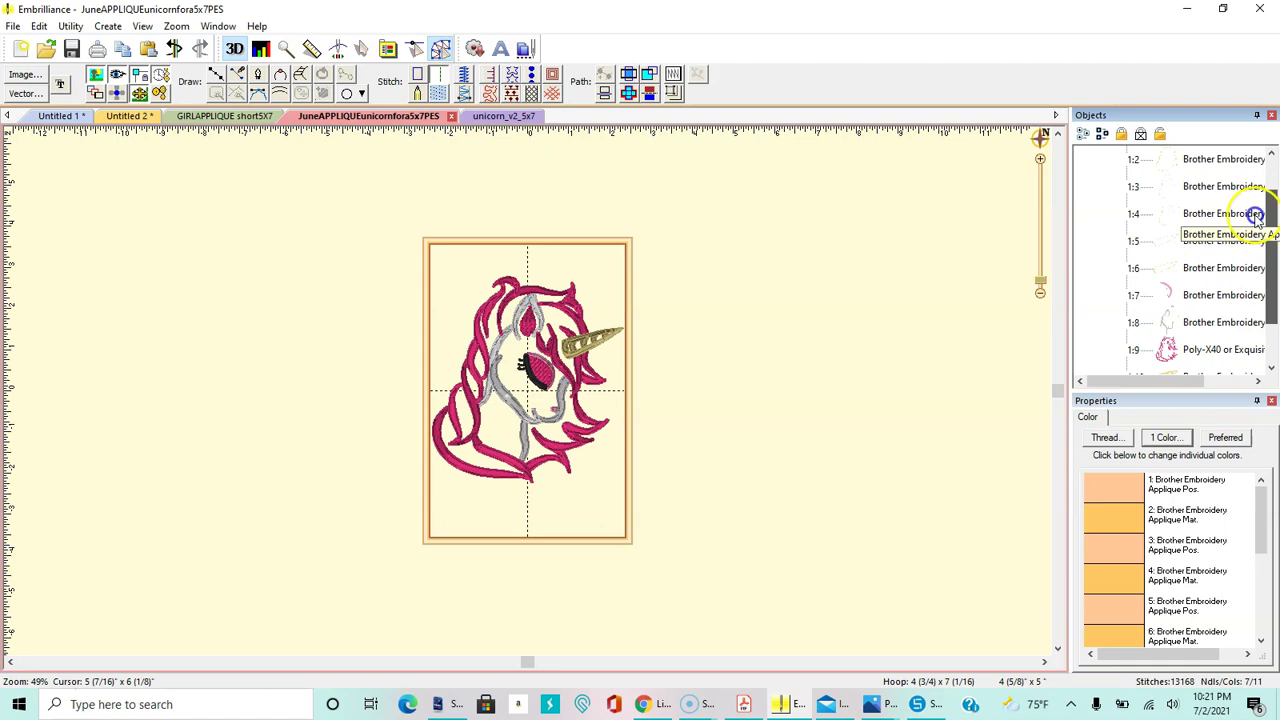
scroll(1257, 218, up, 1)
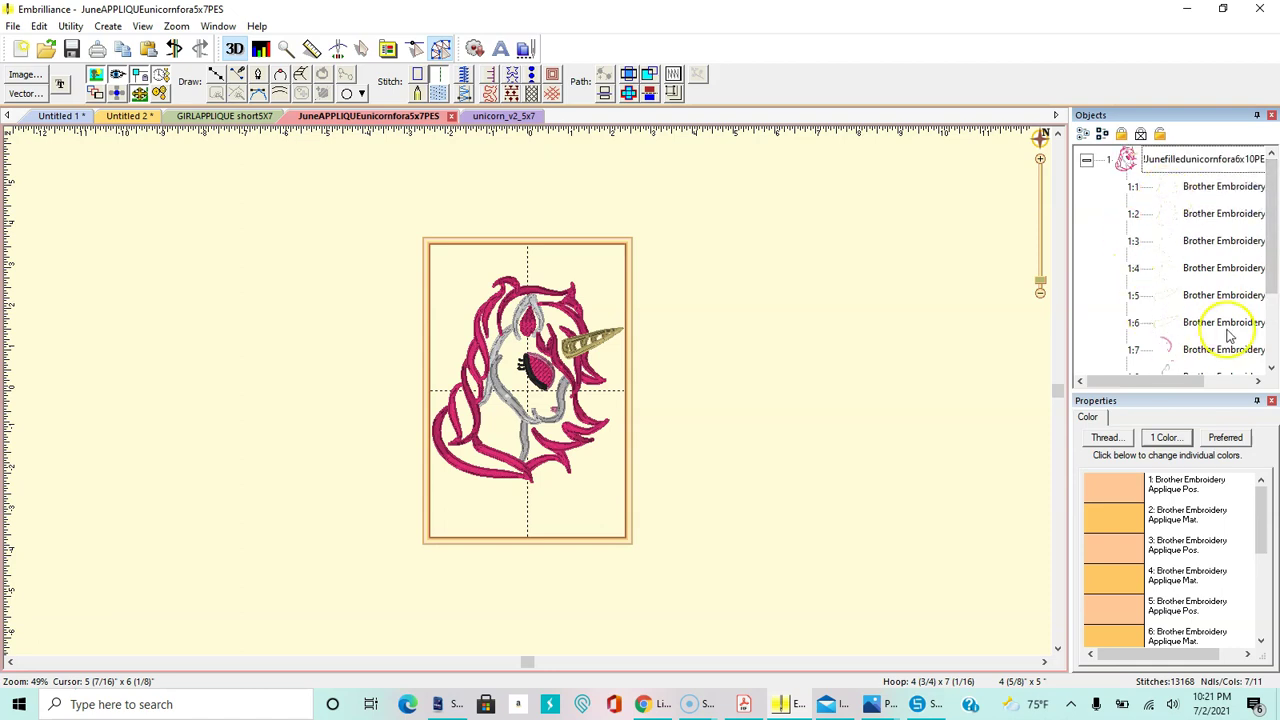
drag(1262, 510, 1259, 530)
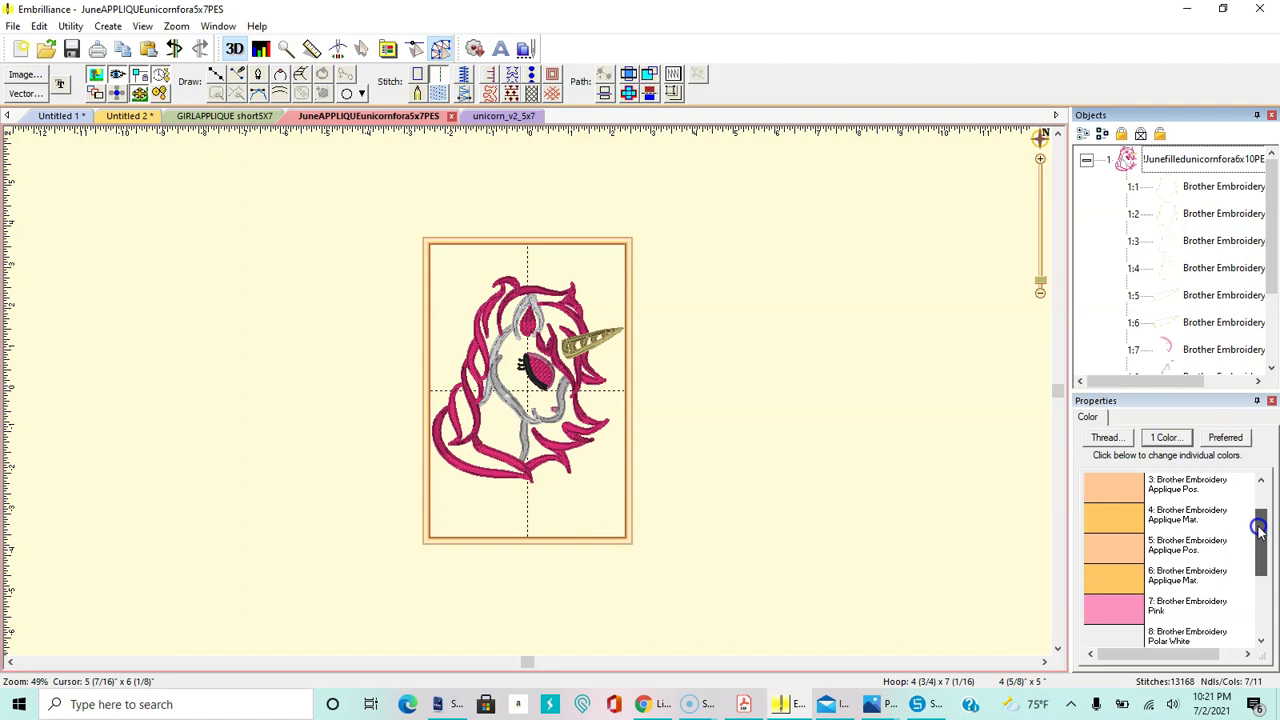
drag(1259, 530, 1254, 602)
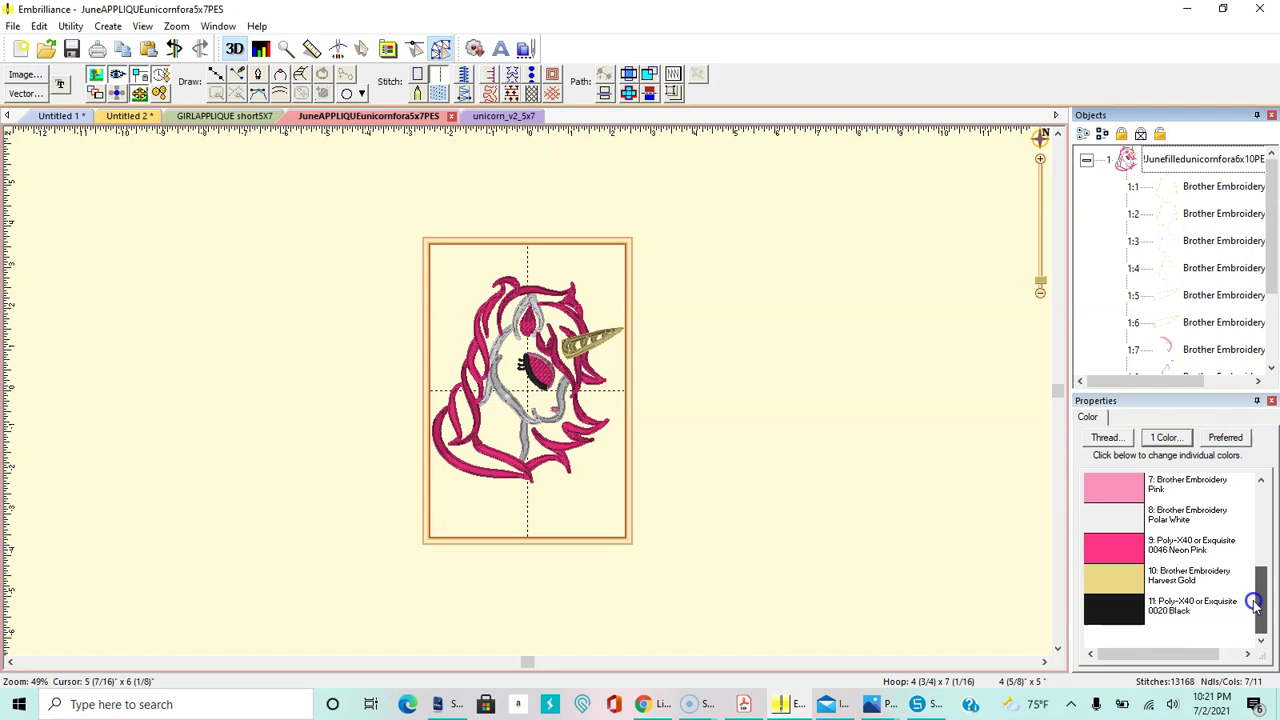
drag(1254, 602, 1257, 607)
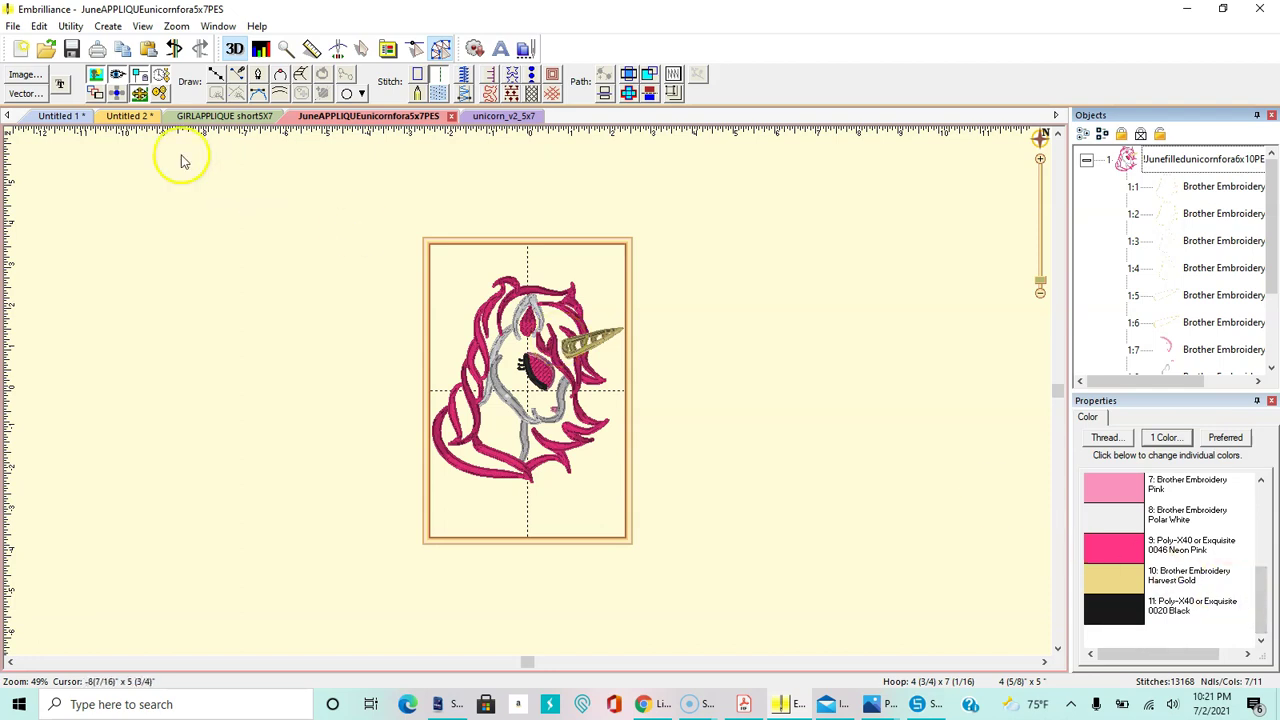
Save the unicorn applique as a DST stitch file named JuneAPPLIQUEunicornfora5x7PES in the "test files" folder
click(13, 26)
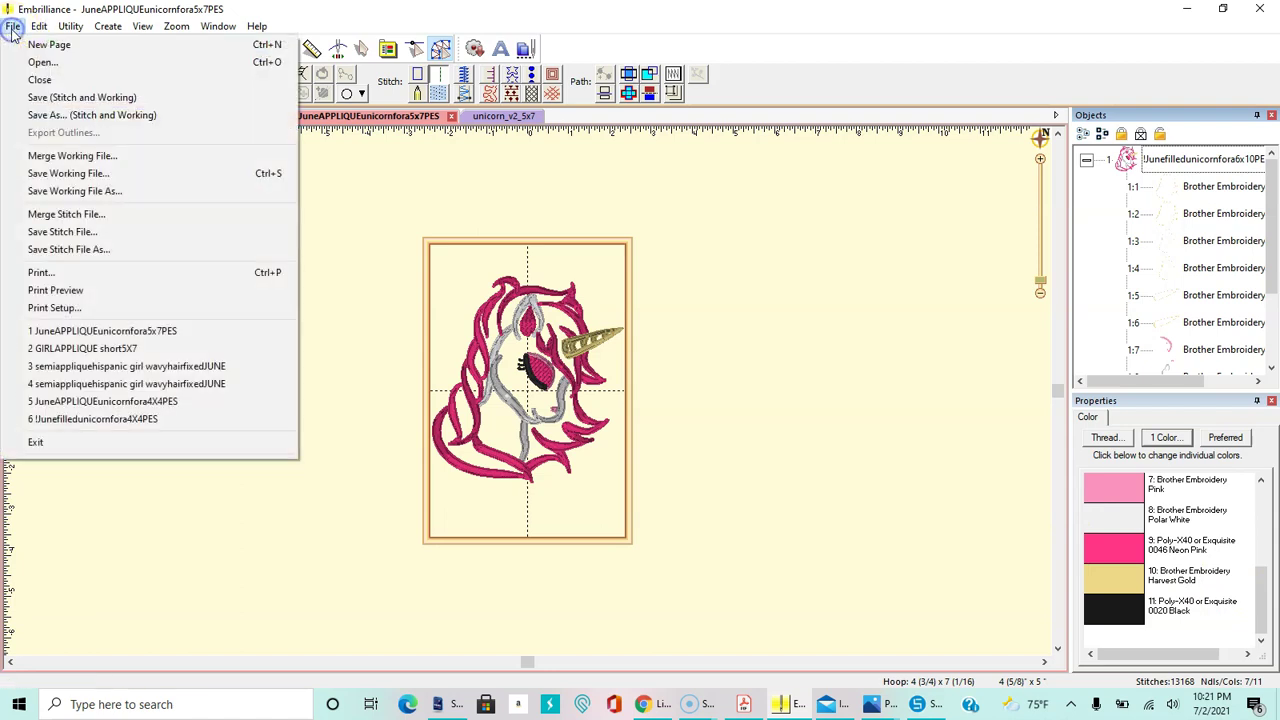
click(57, 251)
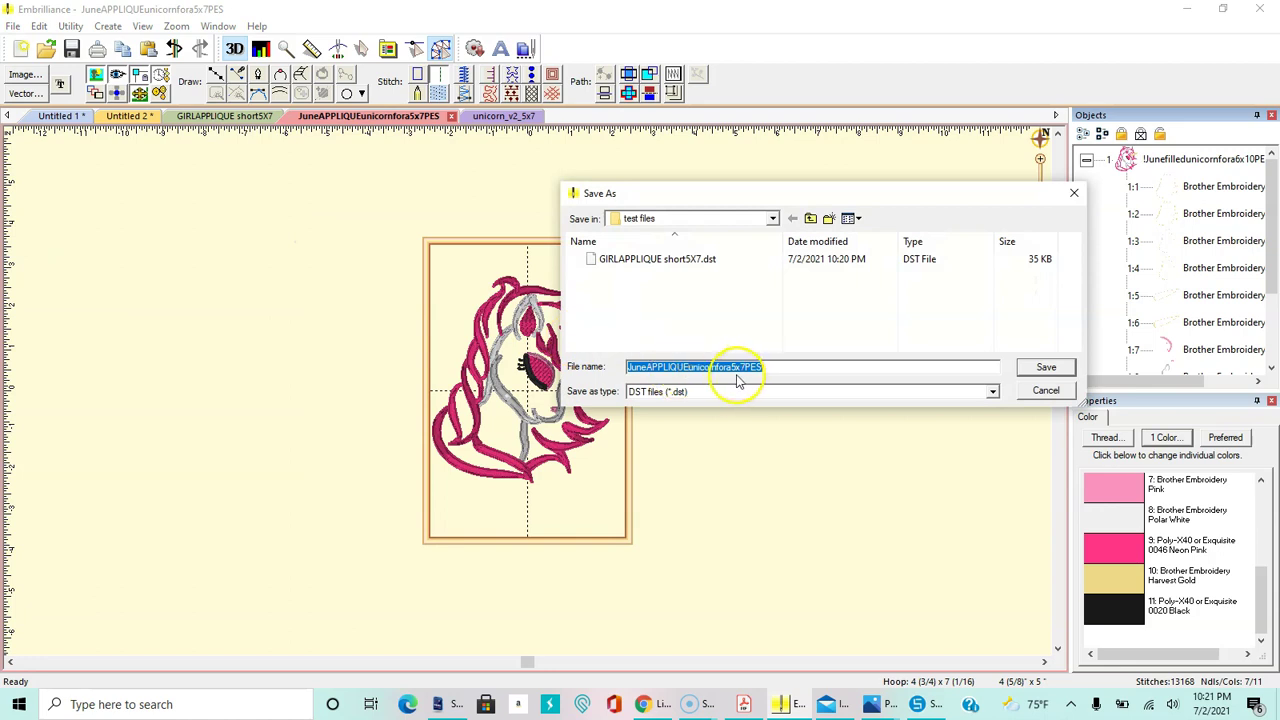
click(768, 367)
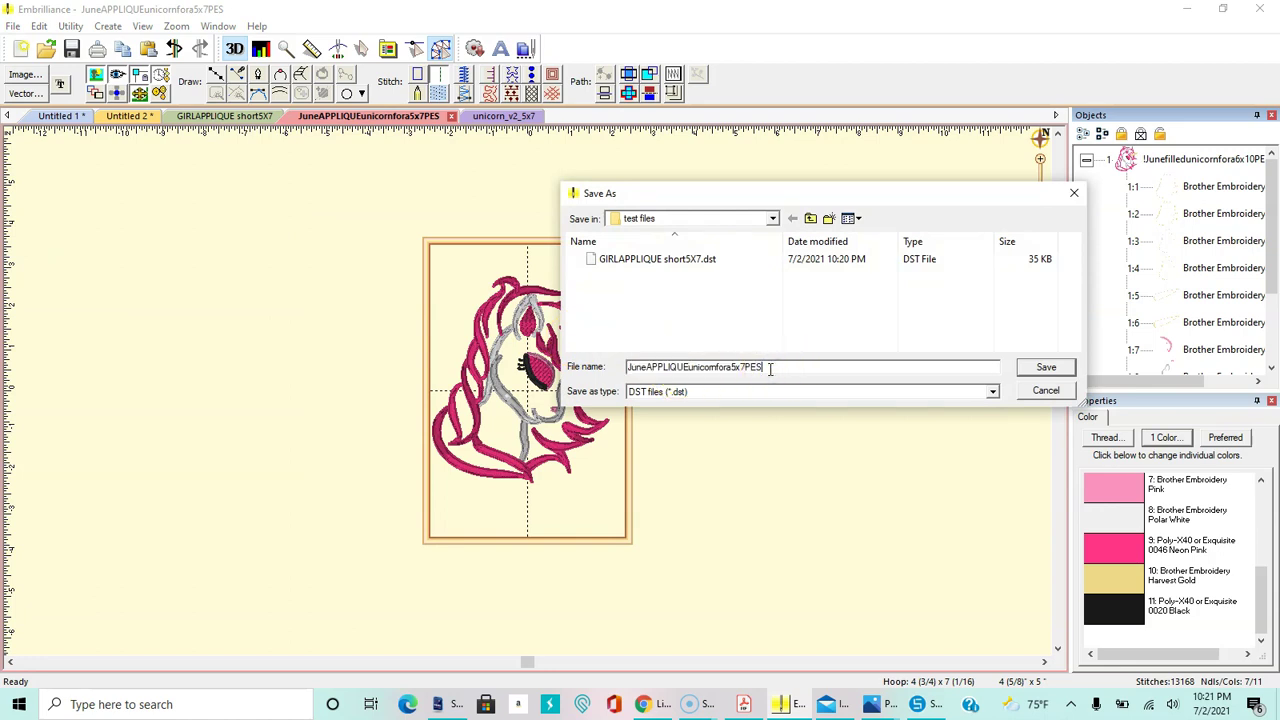
click(1046, 367)
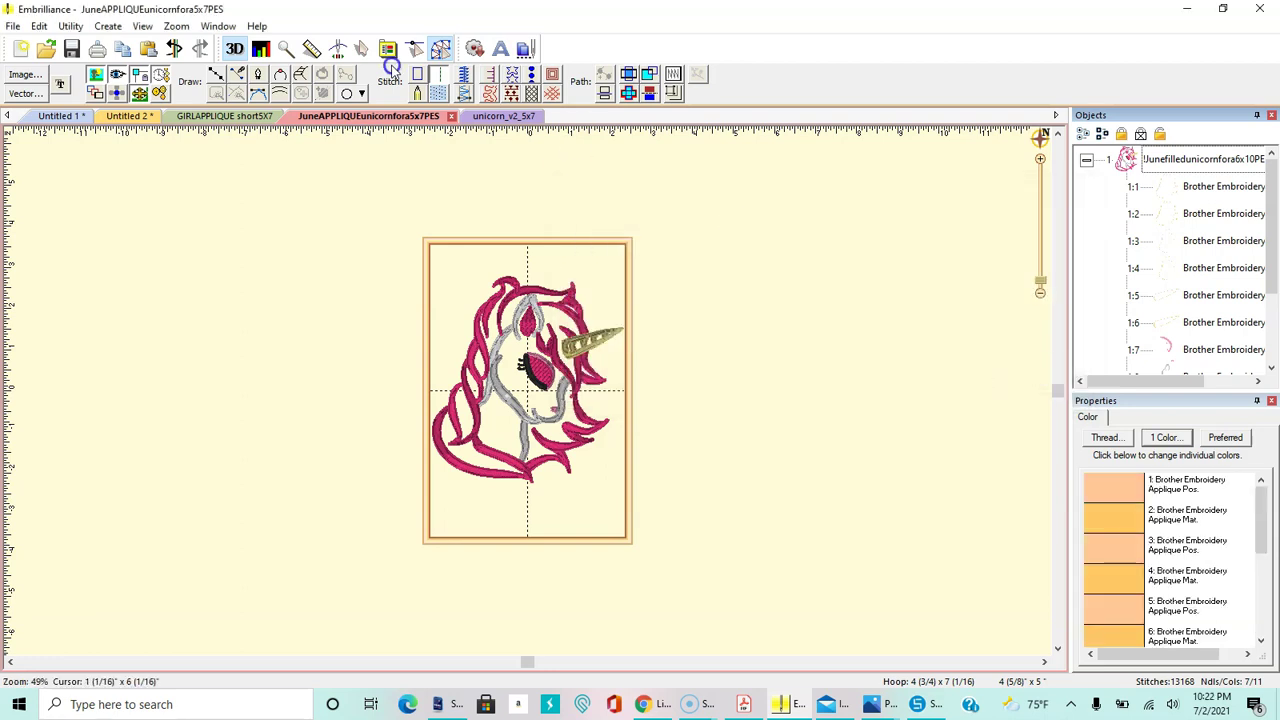
Switch to the unicorn_v2_5x7 design, expand its object list and examine its individual objects and thread colour sequence
click(504, 117)
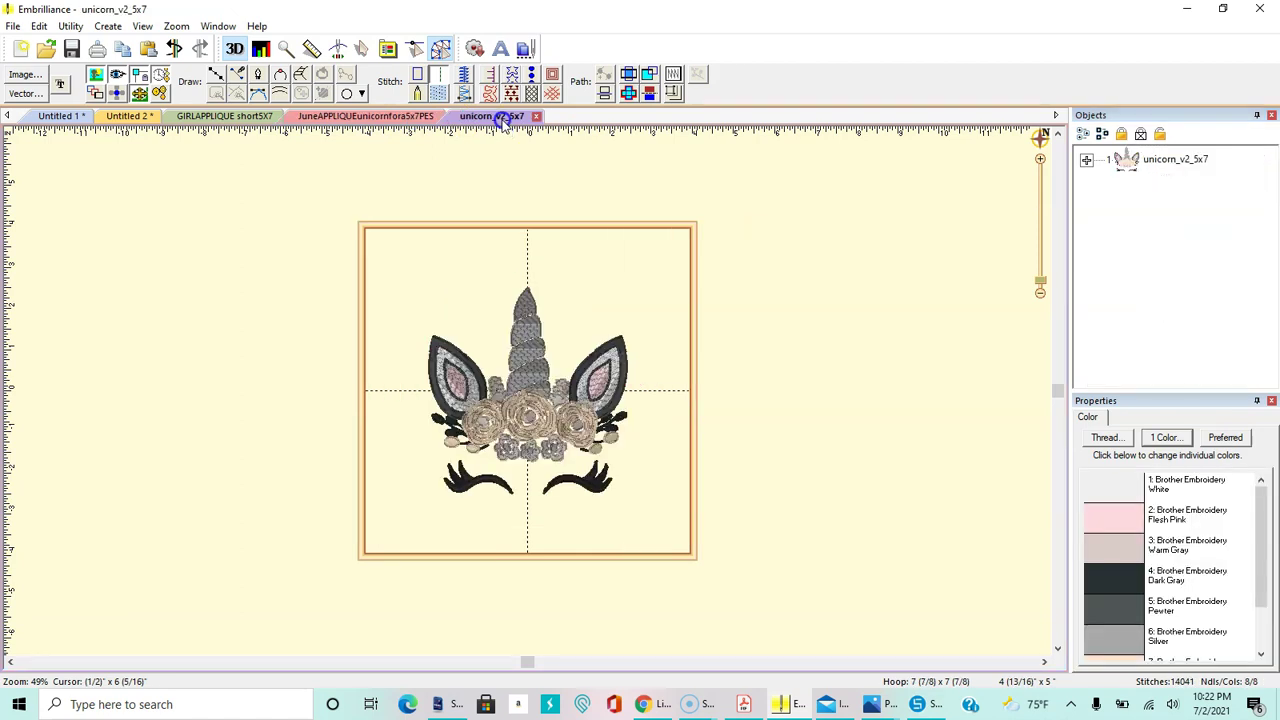
click(1086, 160)
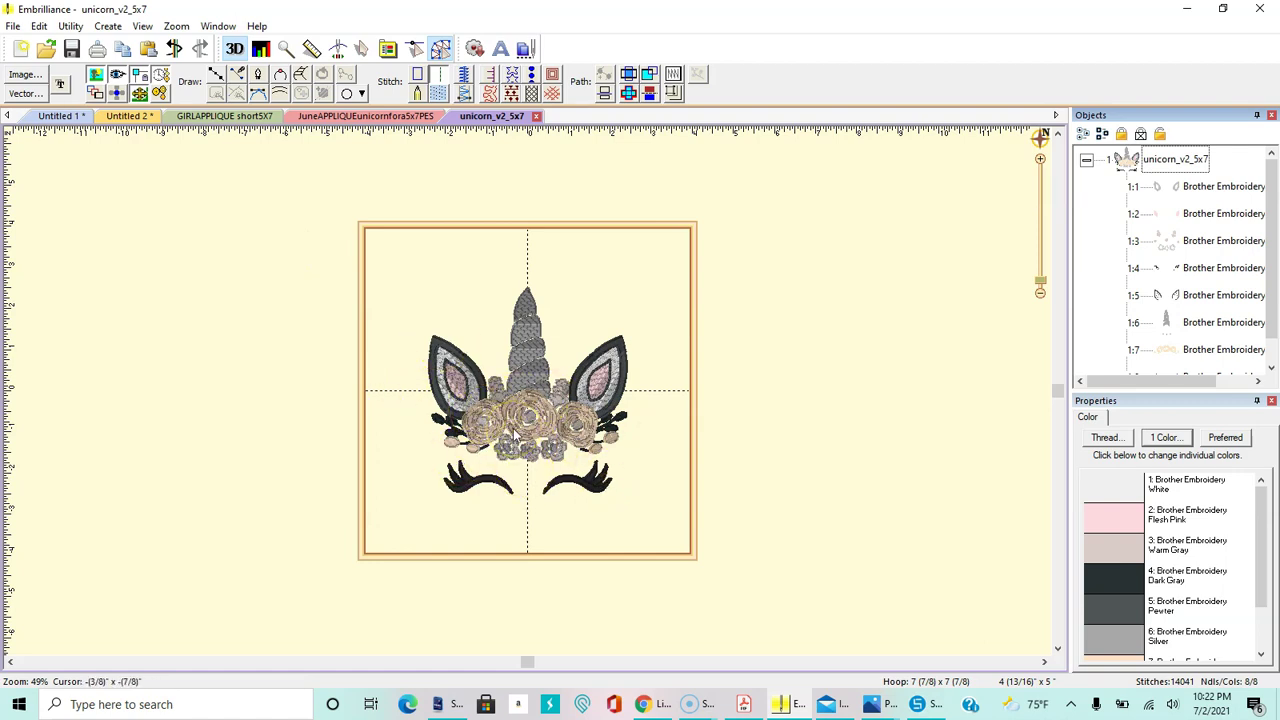
click(12, 27)
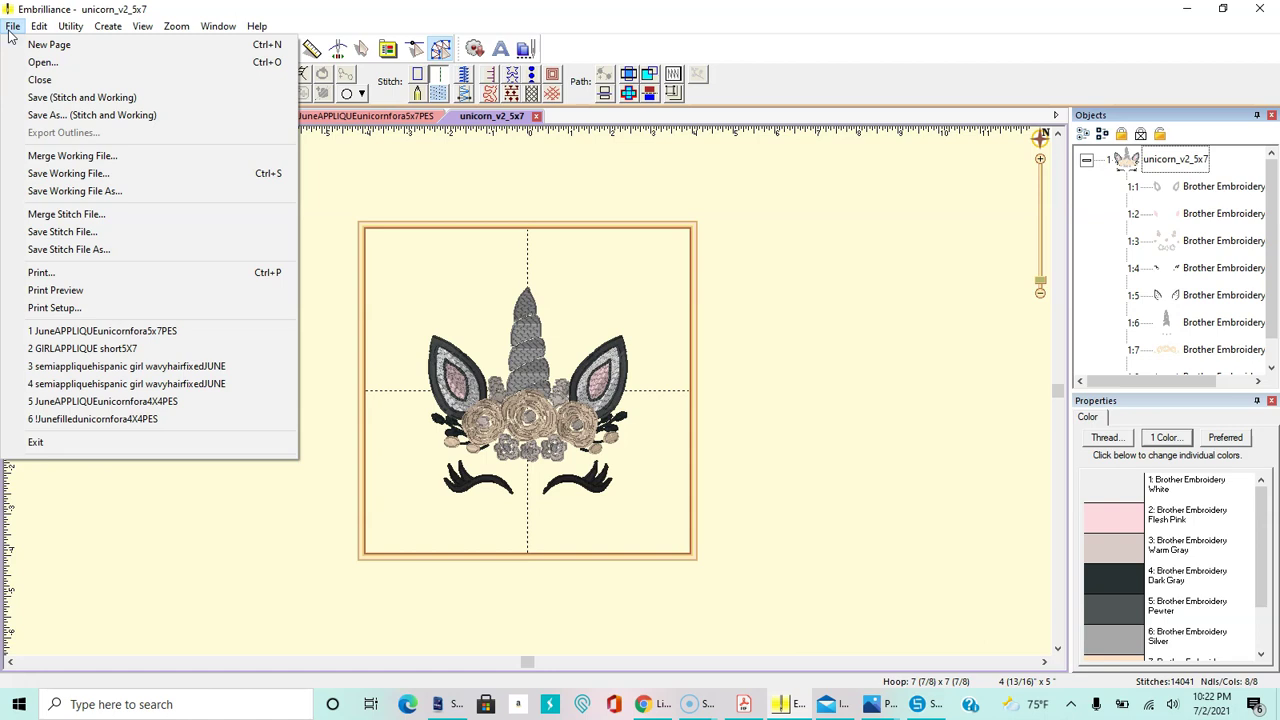
mouse_move(70, 26)
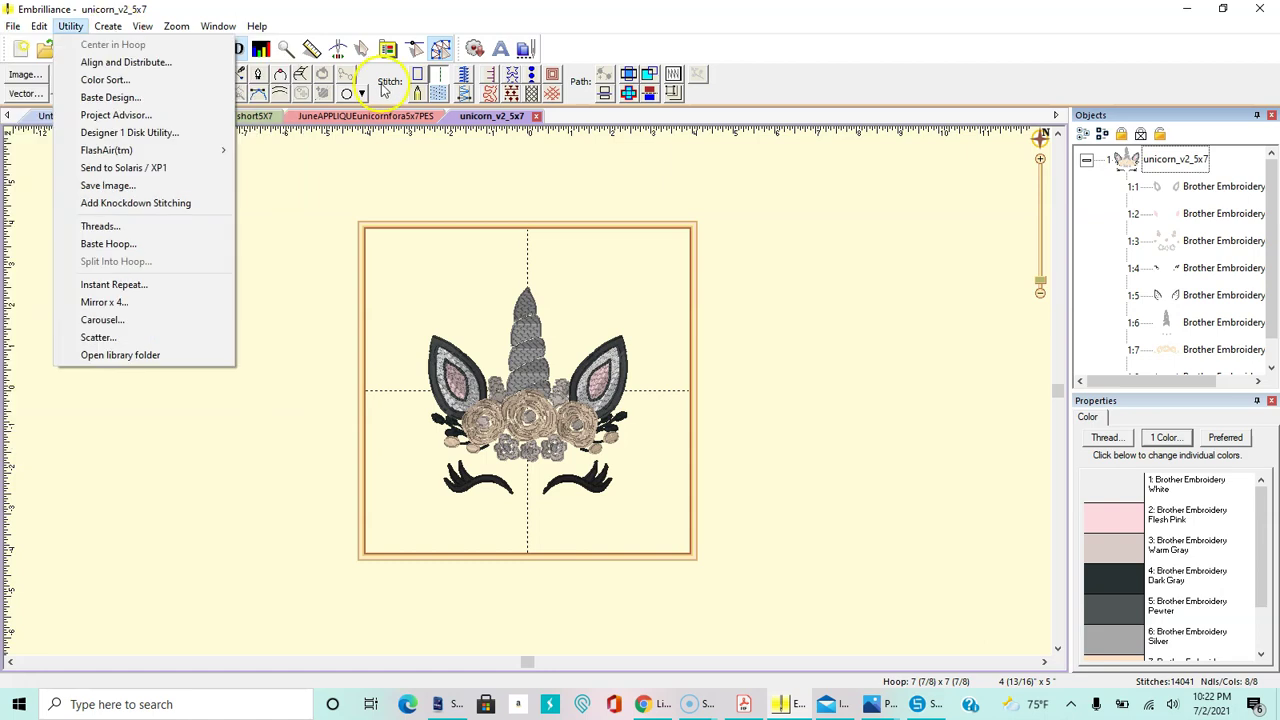
click(727, 203)
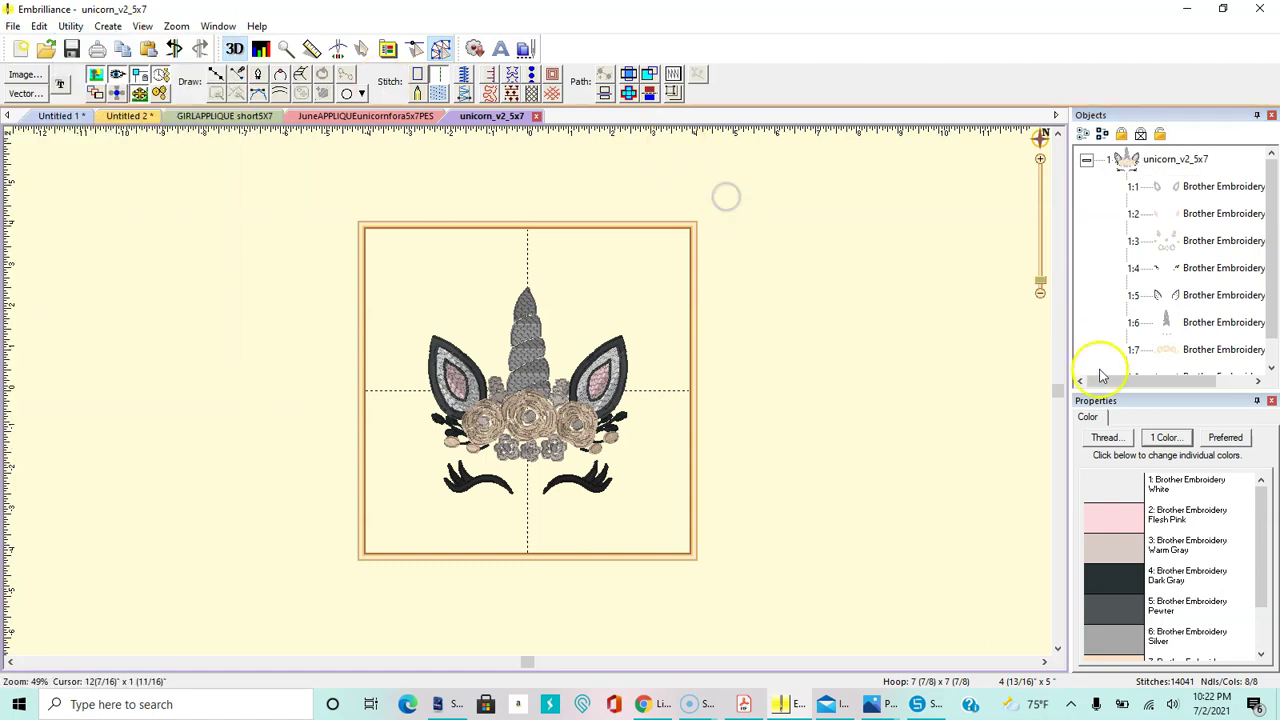
click(1266, 510)
mouse_move(1266, 510)
mouse_down()
mouse_move(1266, 536)
mouse_move(1266, 508)
mouse_up()
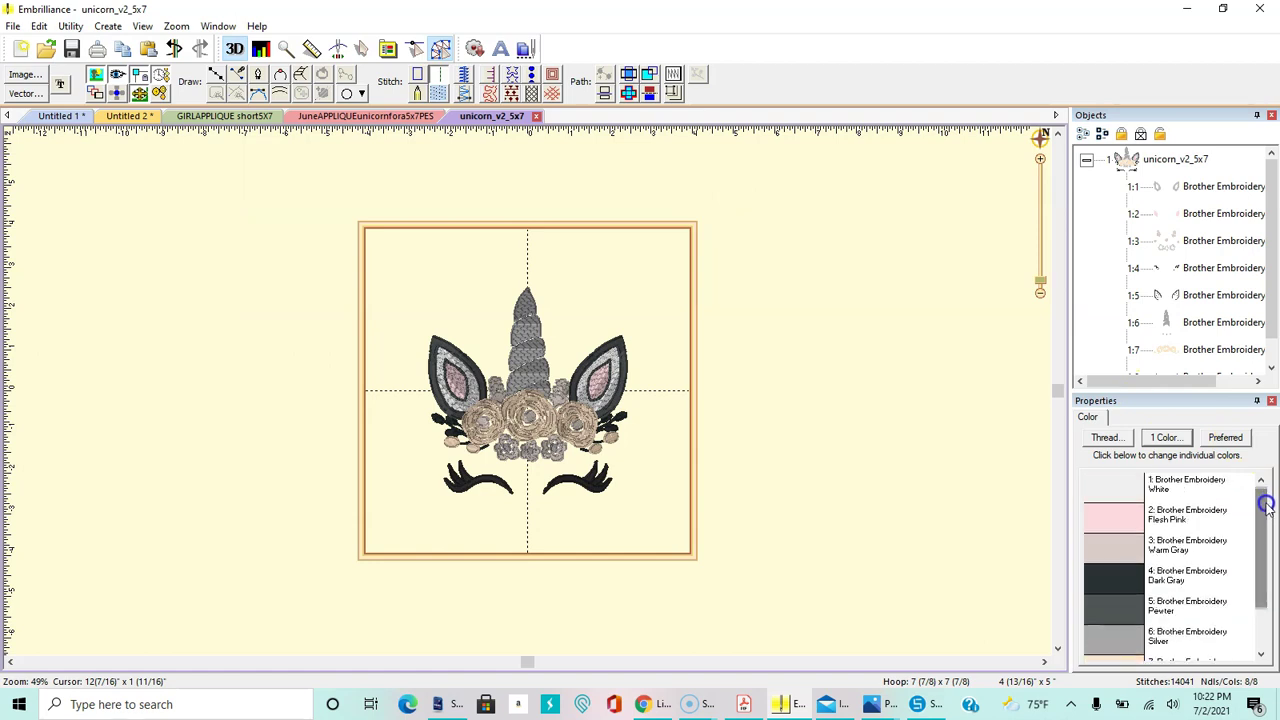
Change the unicorn's second thread colour, used in the inner ears, to Brother Embroidery 086 Deep Rose
click(1106, 516)
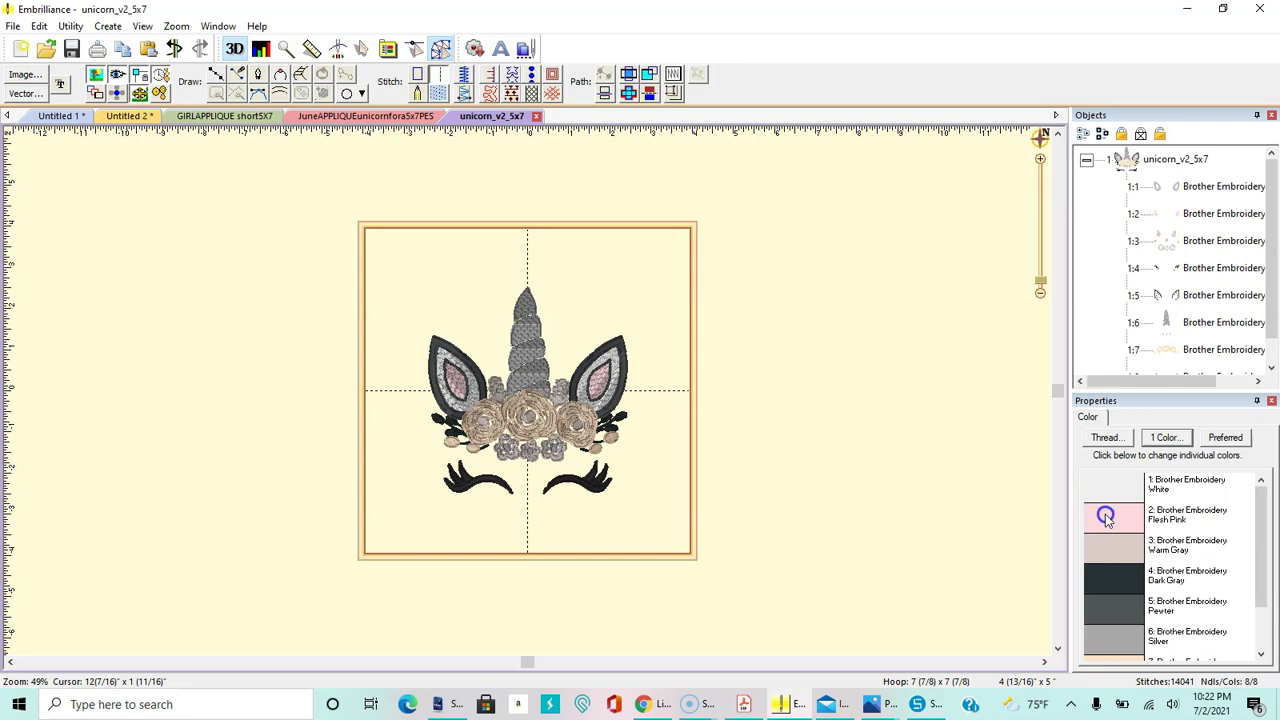
click(1105, 516)
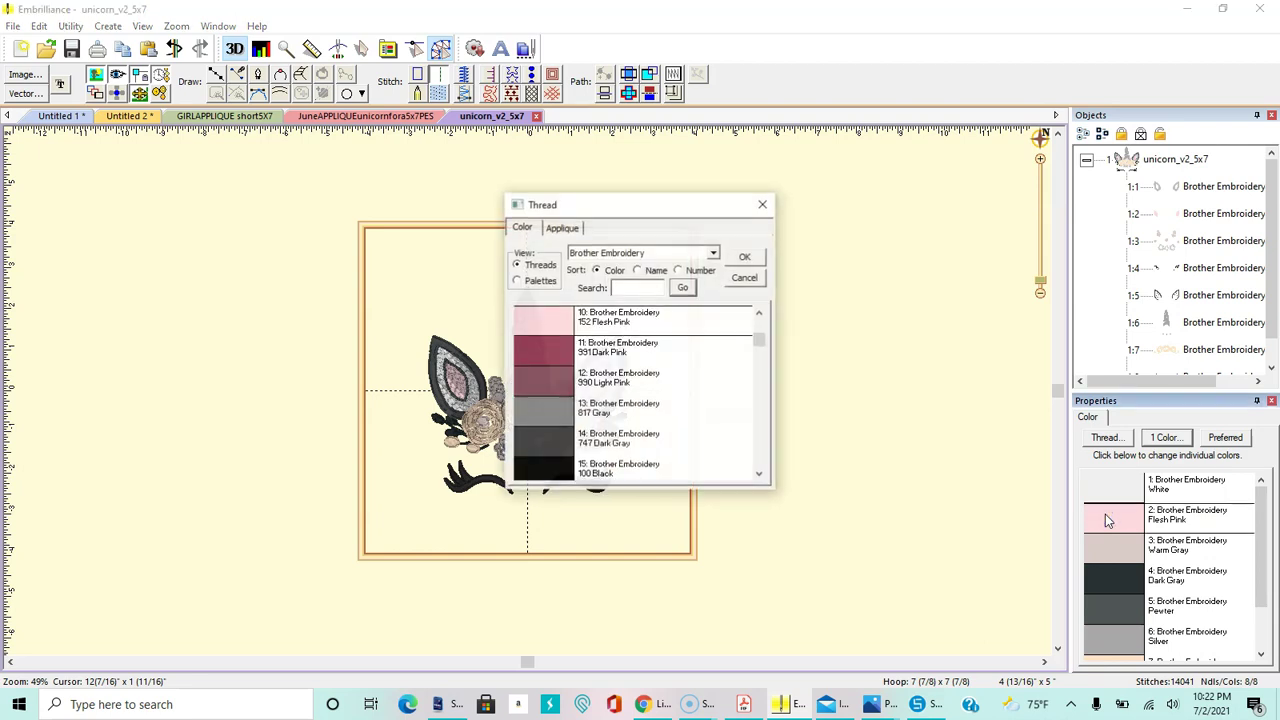
drag(759, 346, 757, 335)
click(583, 350)
click(550, 341)
click(747, 258)
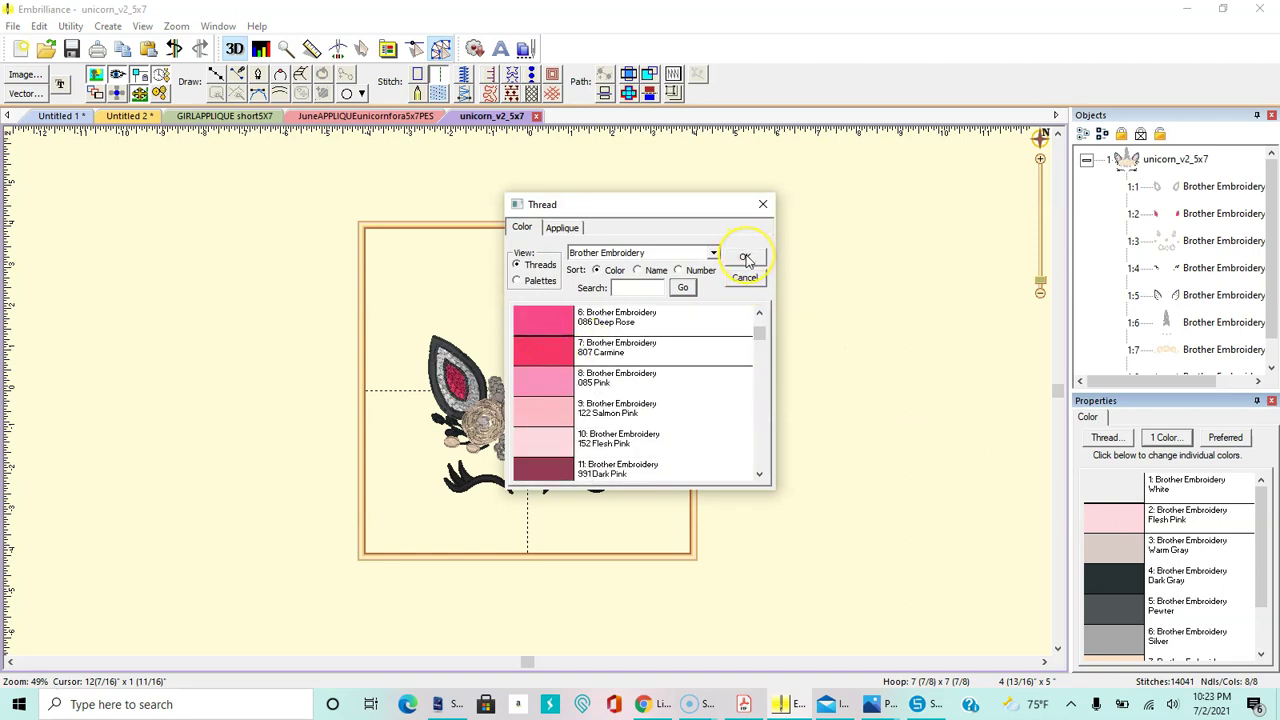
click(556, 317)
click(759, 315)
click(759, 315)
click(759, 315)
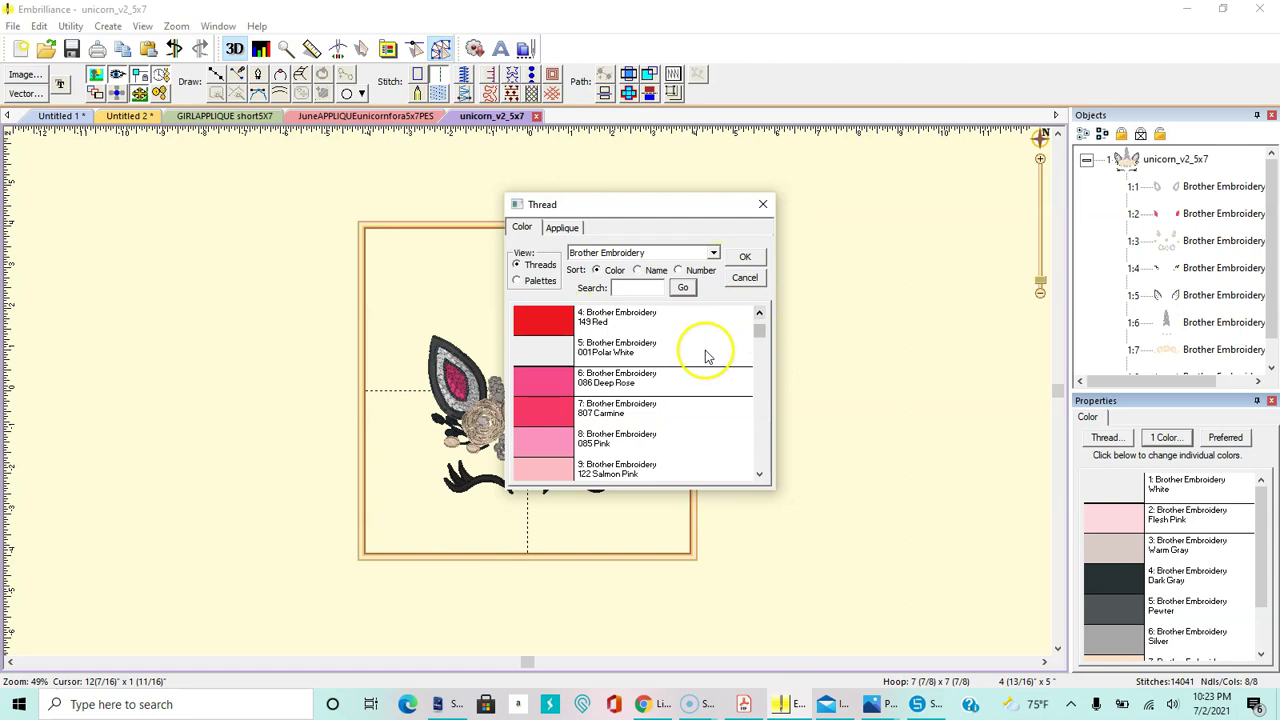
click(744, 258)
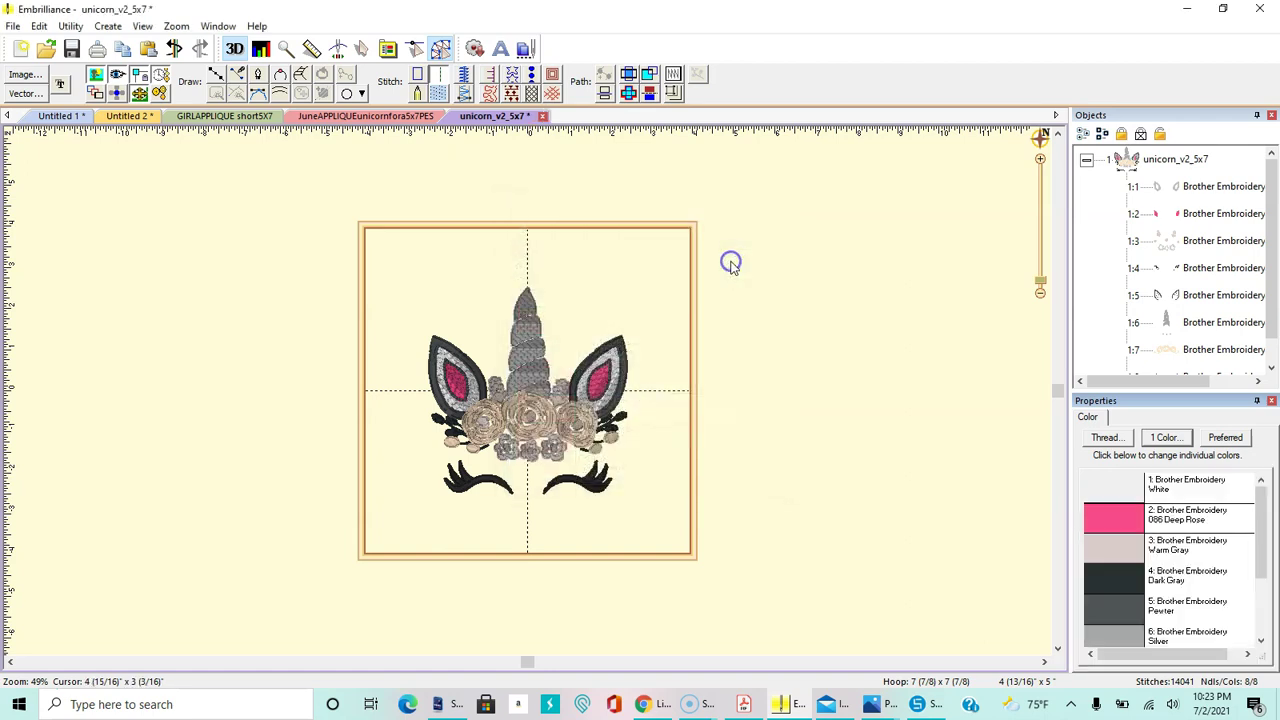
Change the third thread colour, used for the small flowers and rose centres, to Brother Embroidery 534 Teal Green
click(1135, 555)
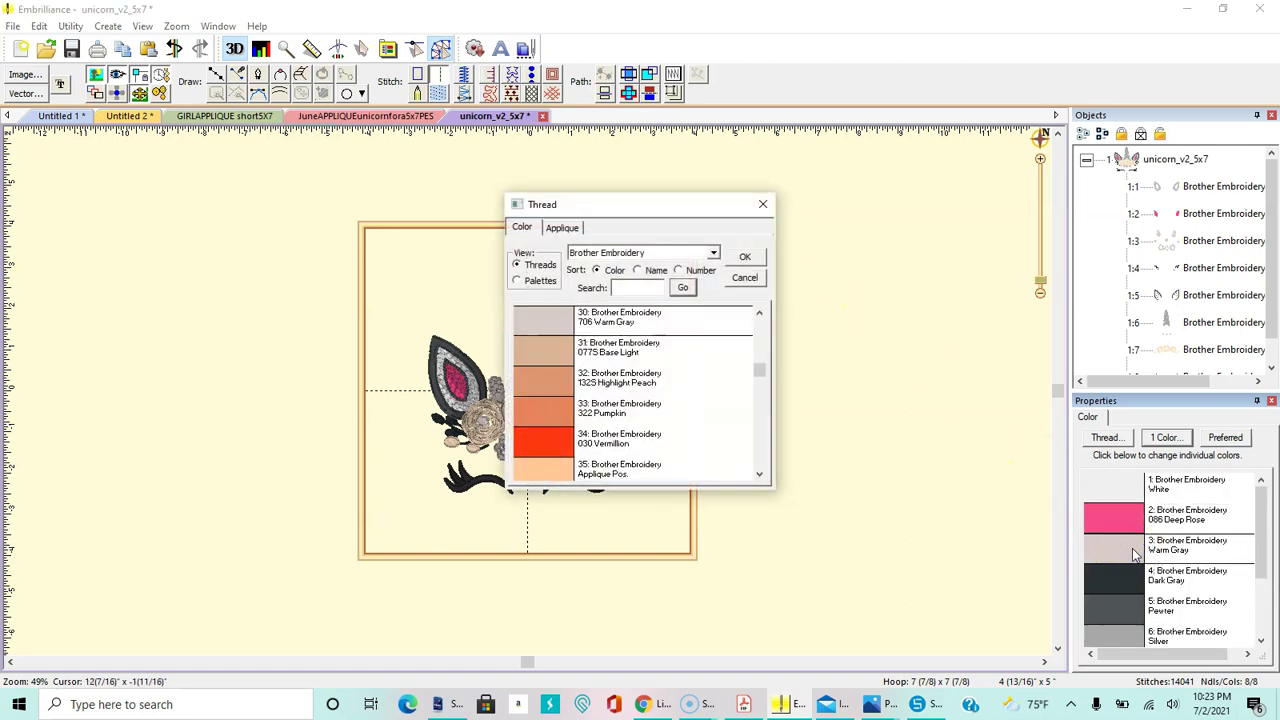
click(744, 261)
click(761, 370)
mouse_move(761, 370)
mouse_down()
mouse_move(755, 326)
mouse_move(757, 391)
mouse_up()
drag(757, 399, 760, 426)
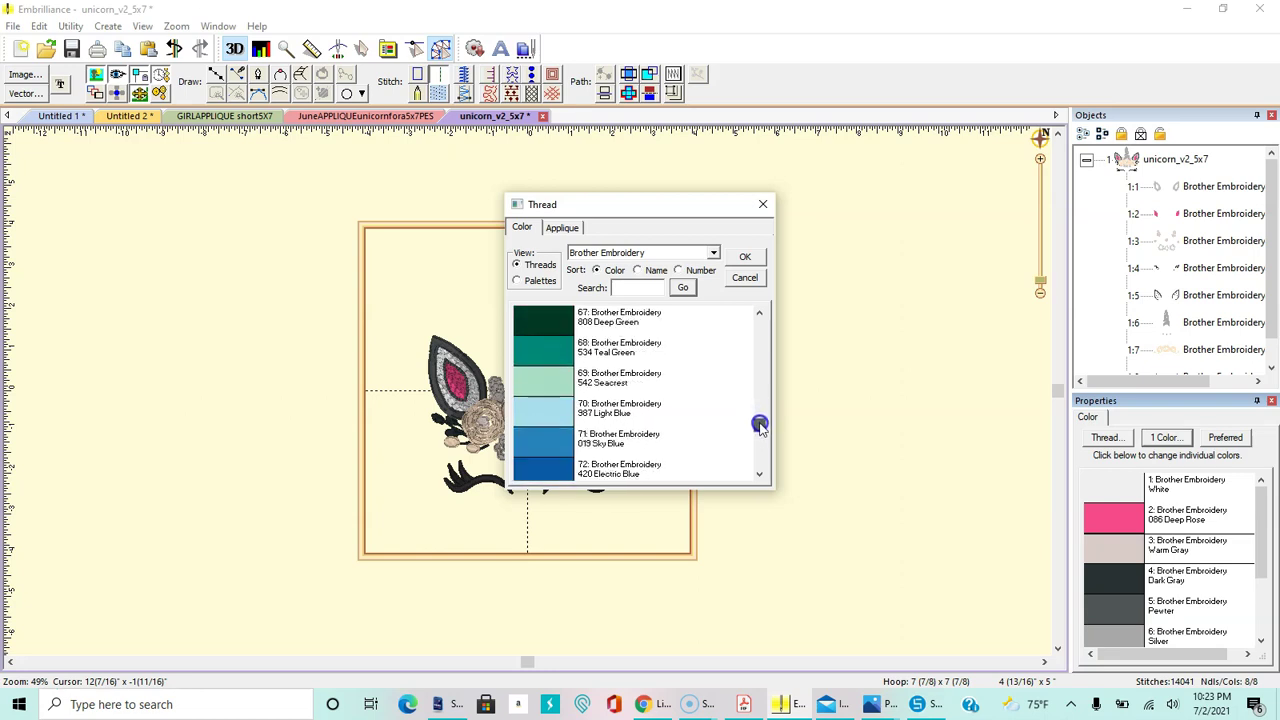
click(534, 349)
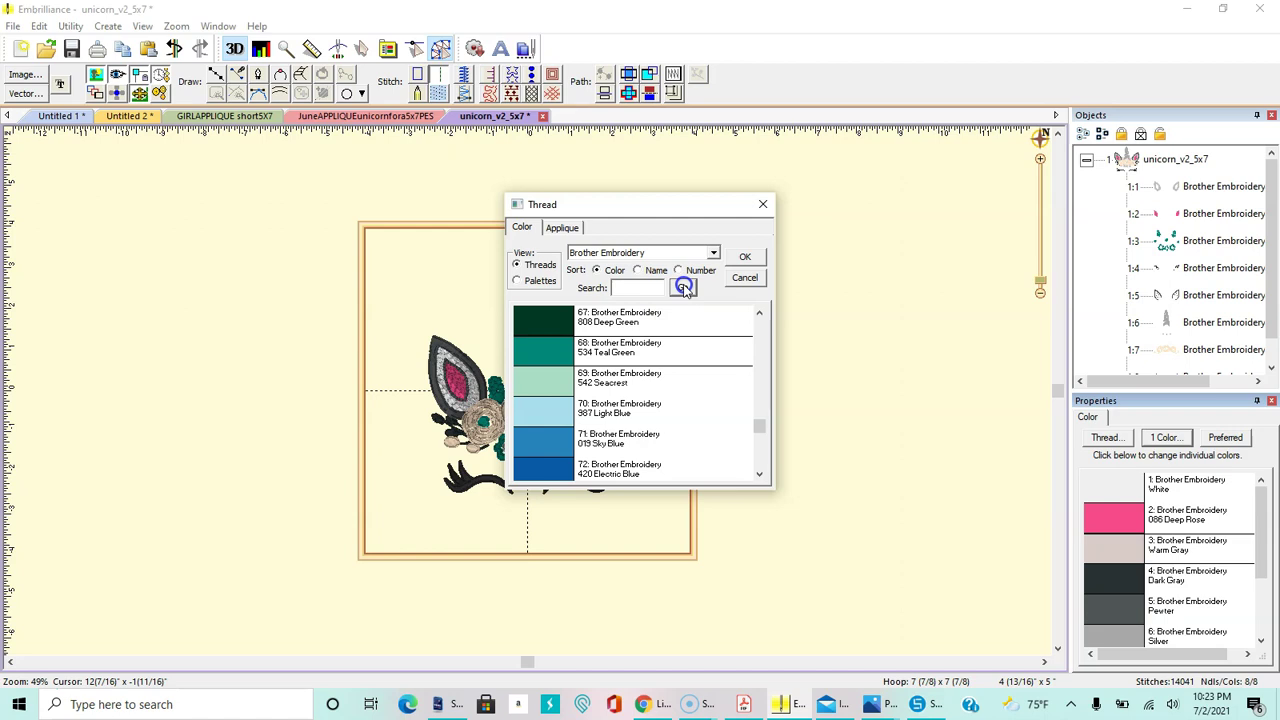
click(745, 257)
Change the fourth thread colour, used for the side leaves, to Brother Embroidery 542 Seacrest
click(1108, 578)
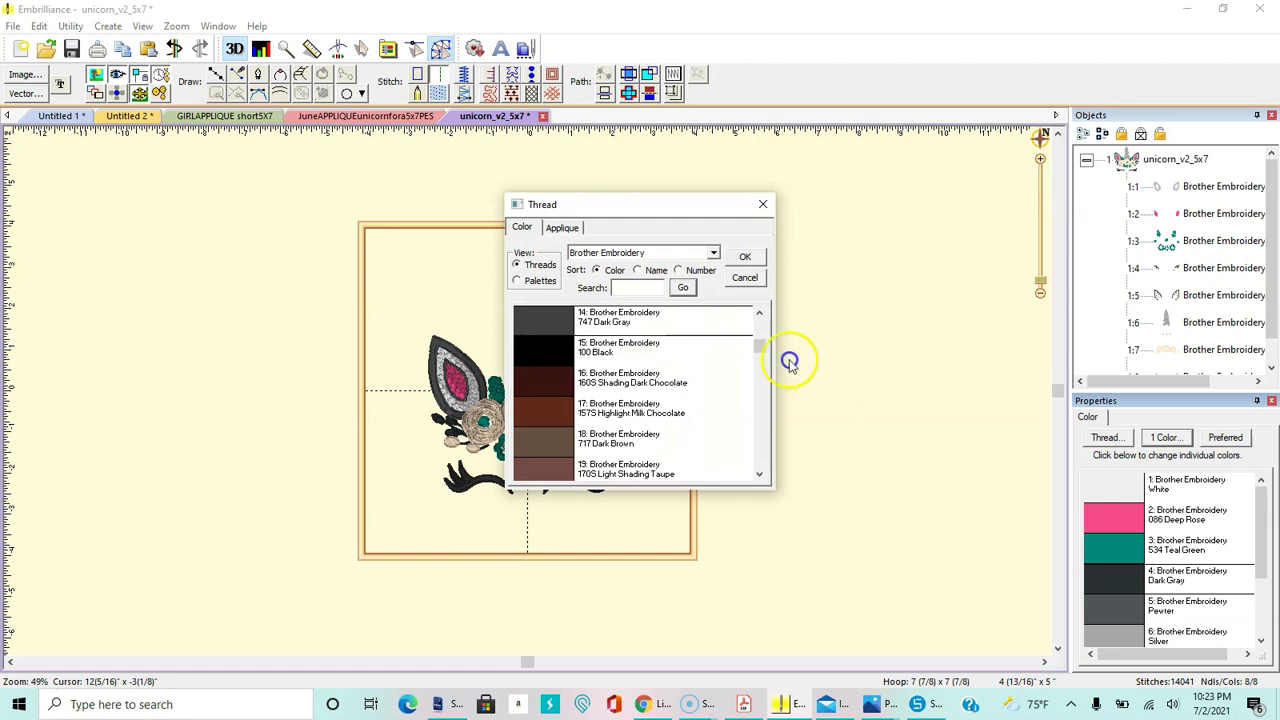
scroll(762, 348, down, 6)
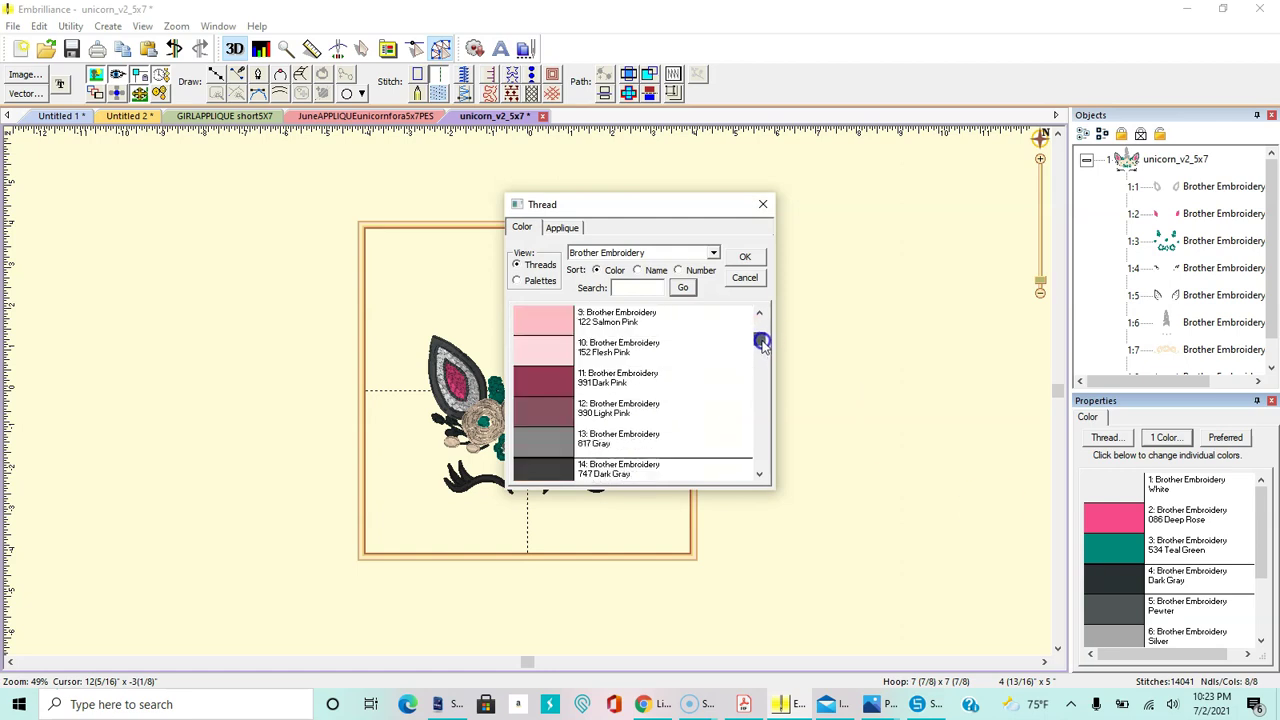
drag(762, 375, 762, 425)
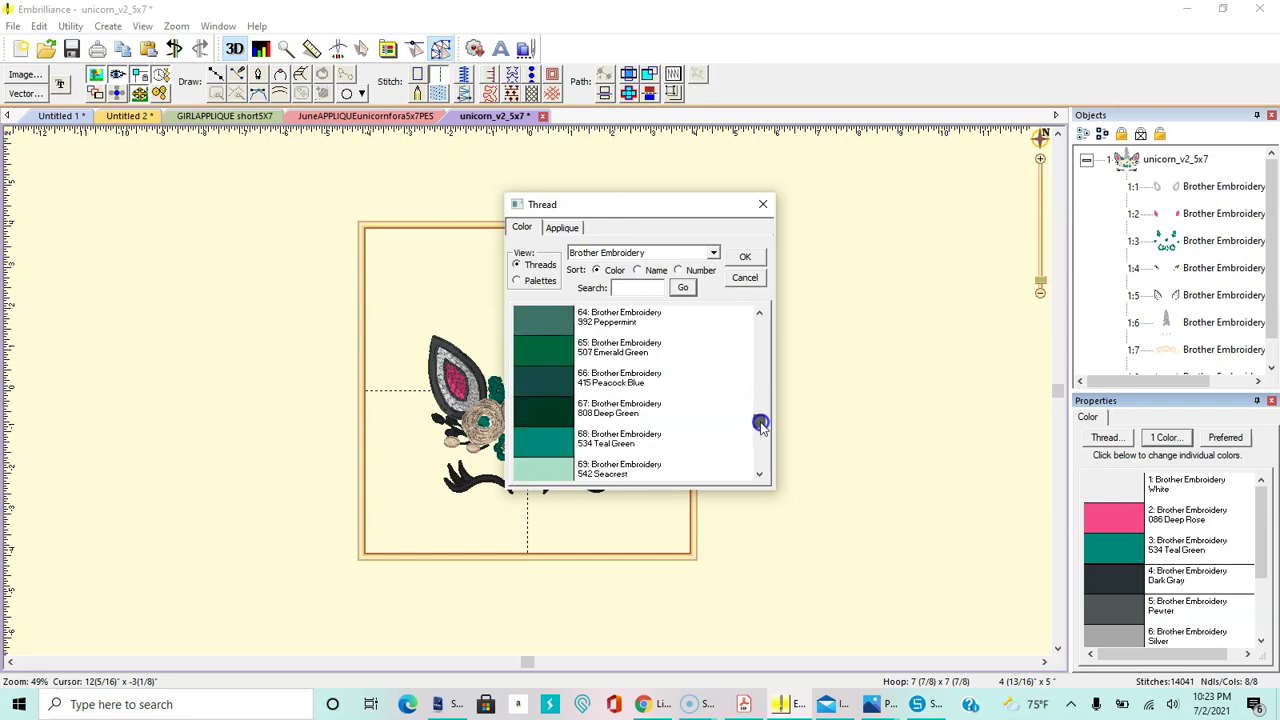
click(545, 462)
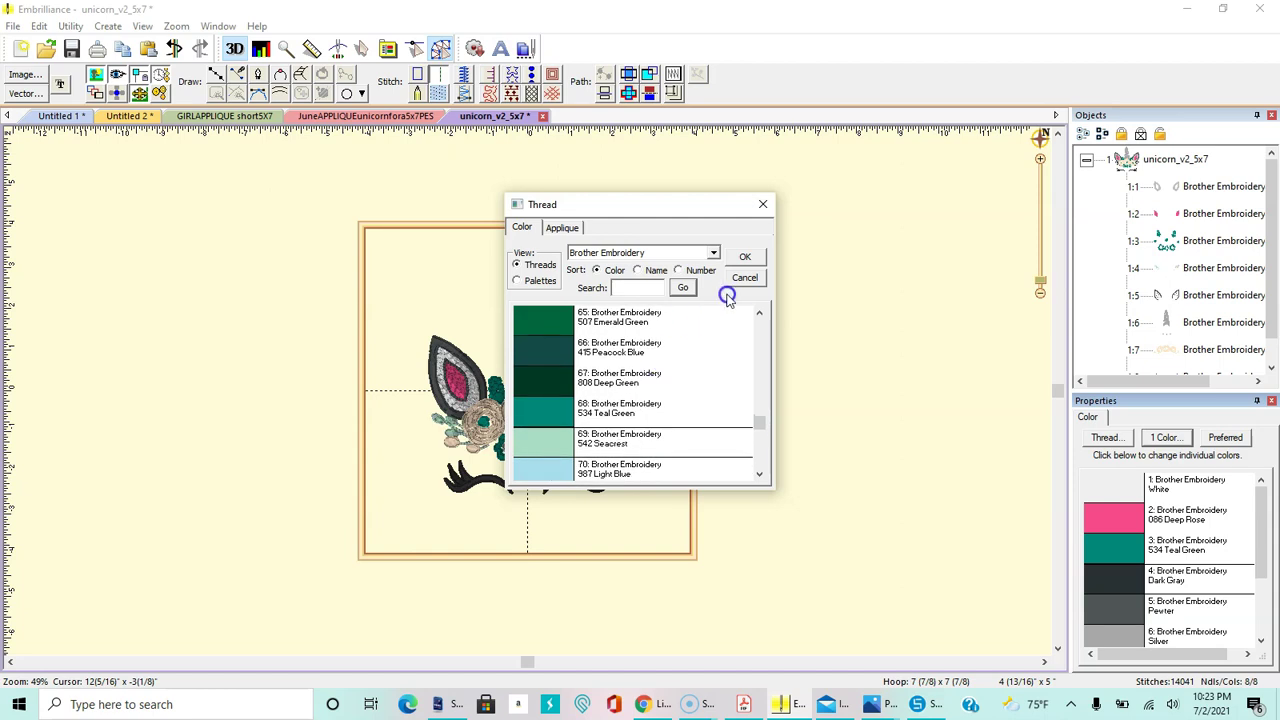
click(745, 256)
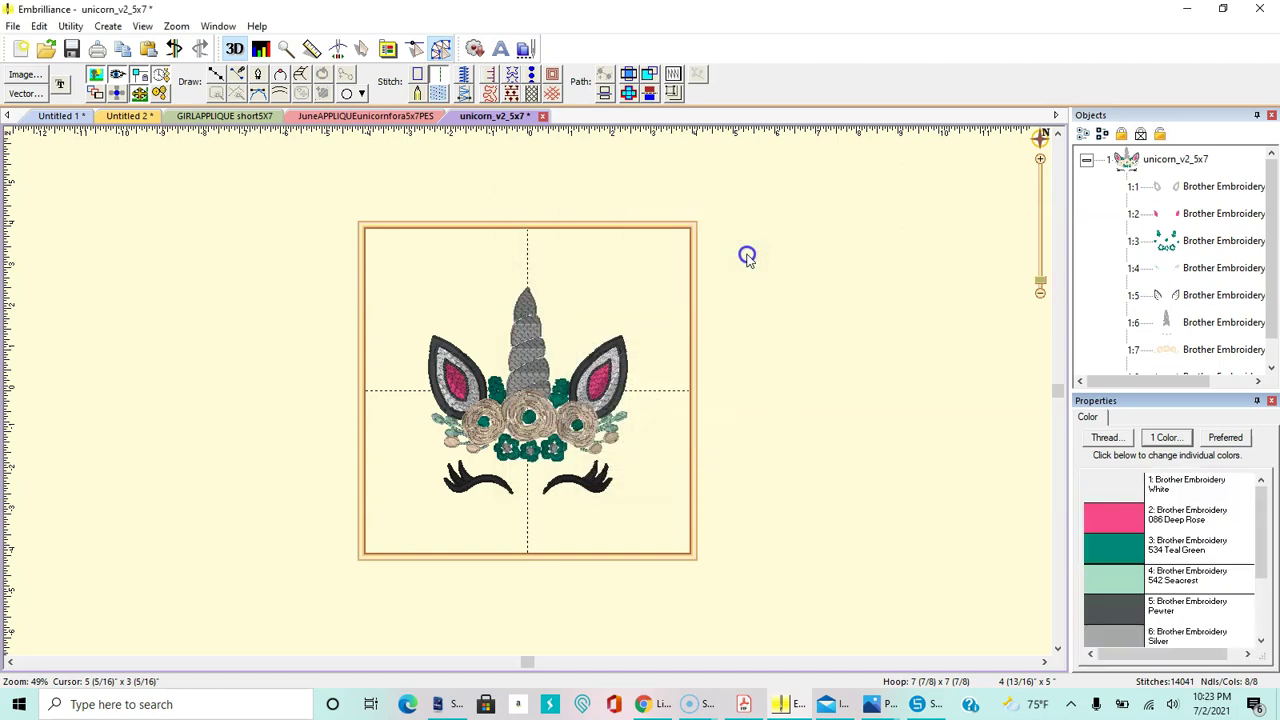
Change the fifth thread colour, used for the ear outlines, to Brother Embroidery 804 Lavender
drag(1257, 538, 1260, 556)
double_click(1110, 580)
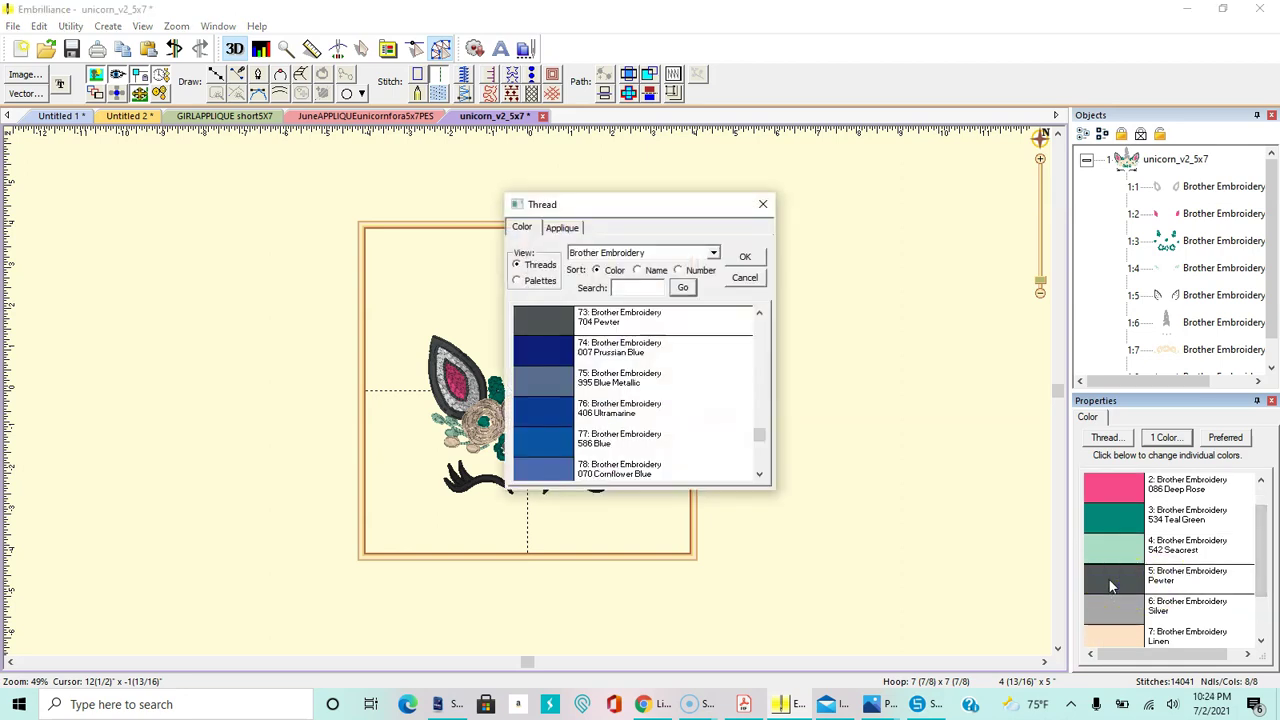
mouse_move(762, 440)
mouse_down()
mouse_move(758, 329)
mouse_move(755, 445)
mouse_up()
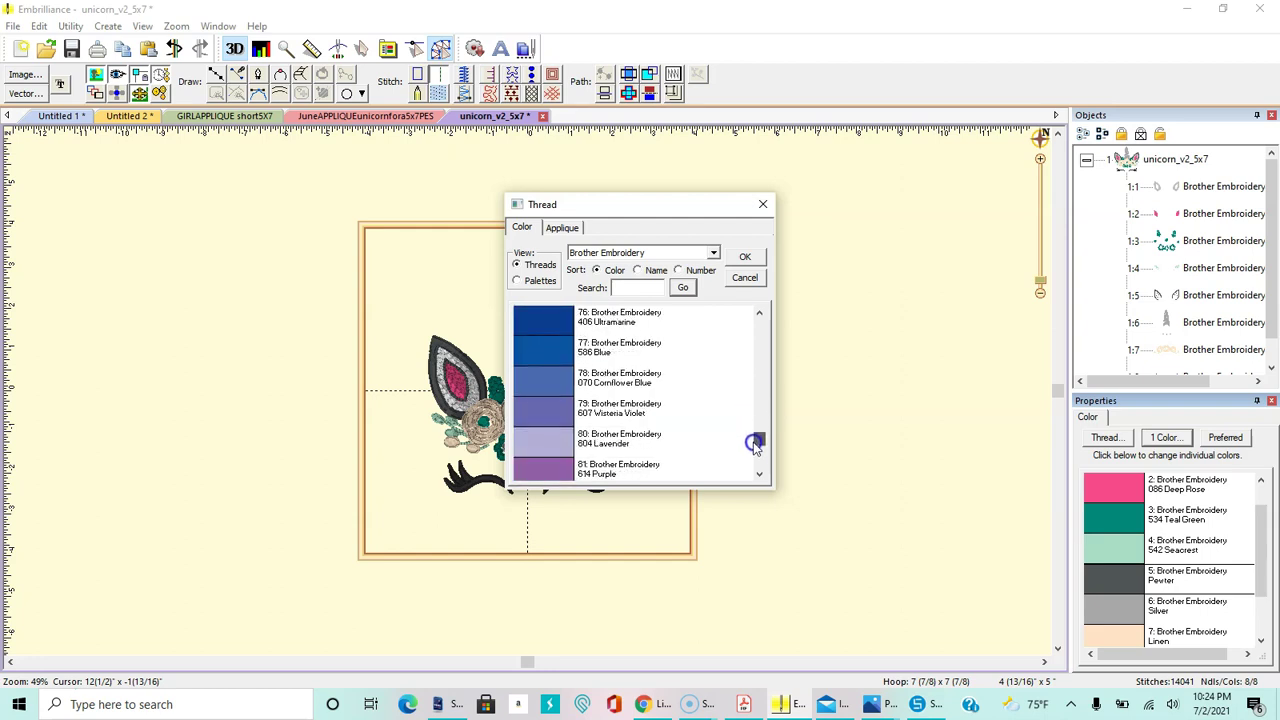
click(533, 438)
click(745, 258)
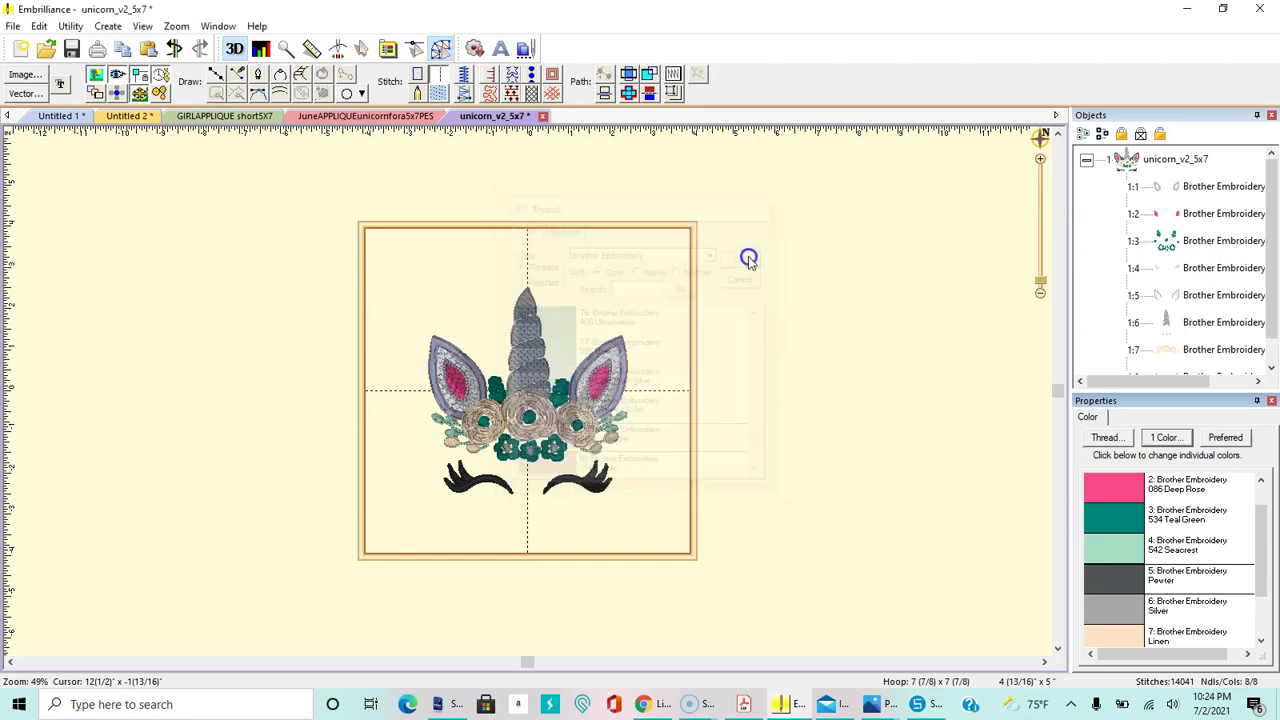
Change the sixth thread colour, used for the unicorn's horn, to Brother Embroidery 998 Rich Gold
drag(1263, 503, 1262, 545)
click(1103, 588)
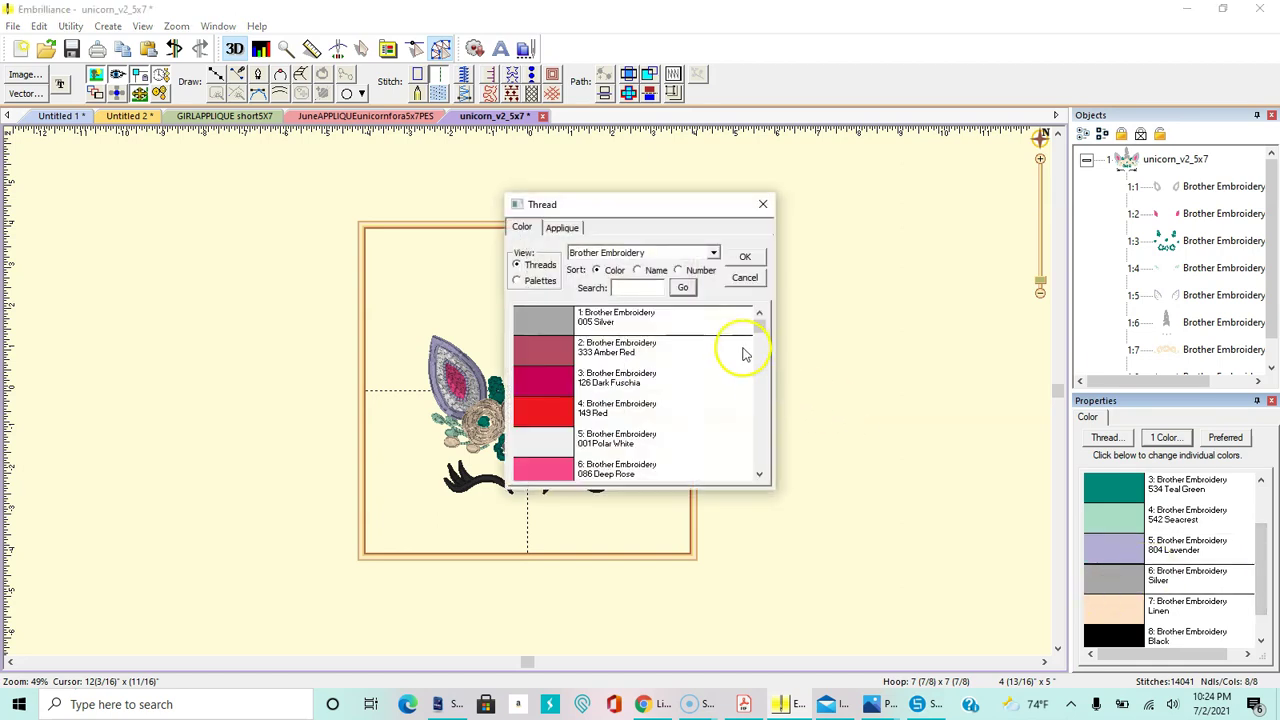
drag(758, 329, 756, 403)
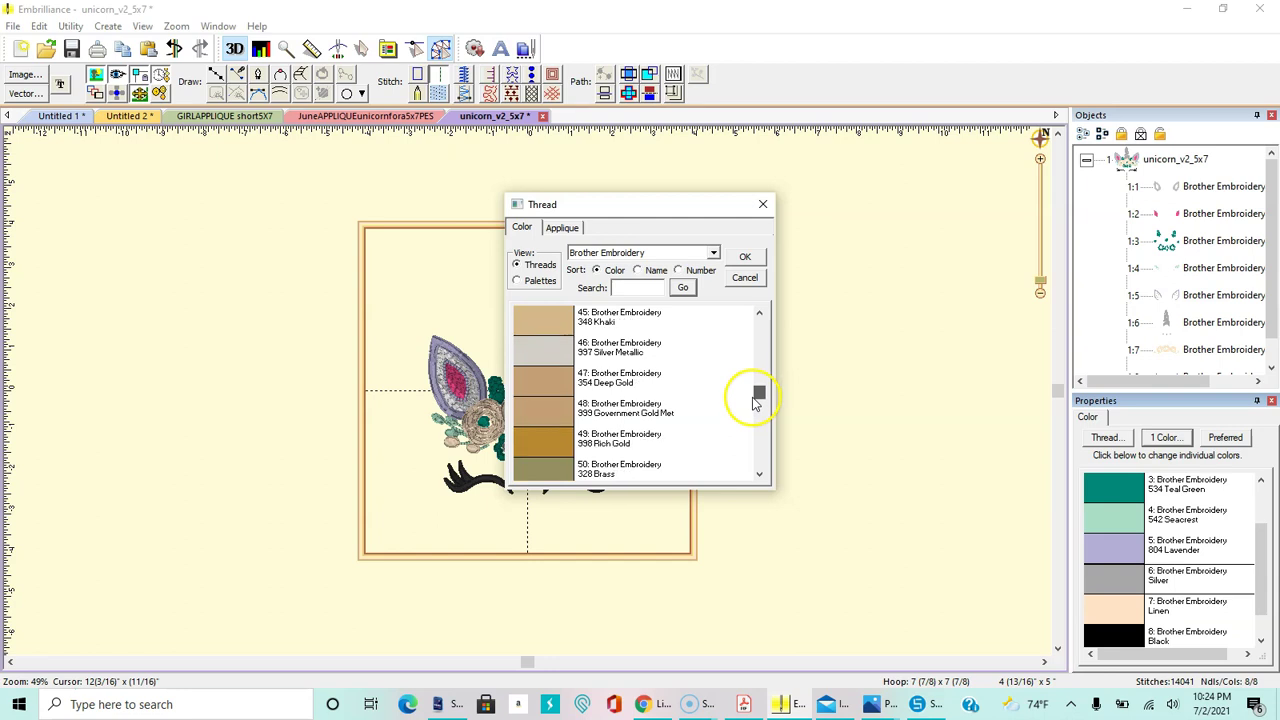
click(556, 385)
click(543, 450)
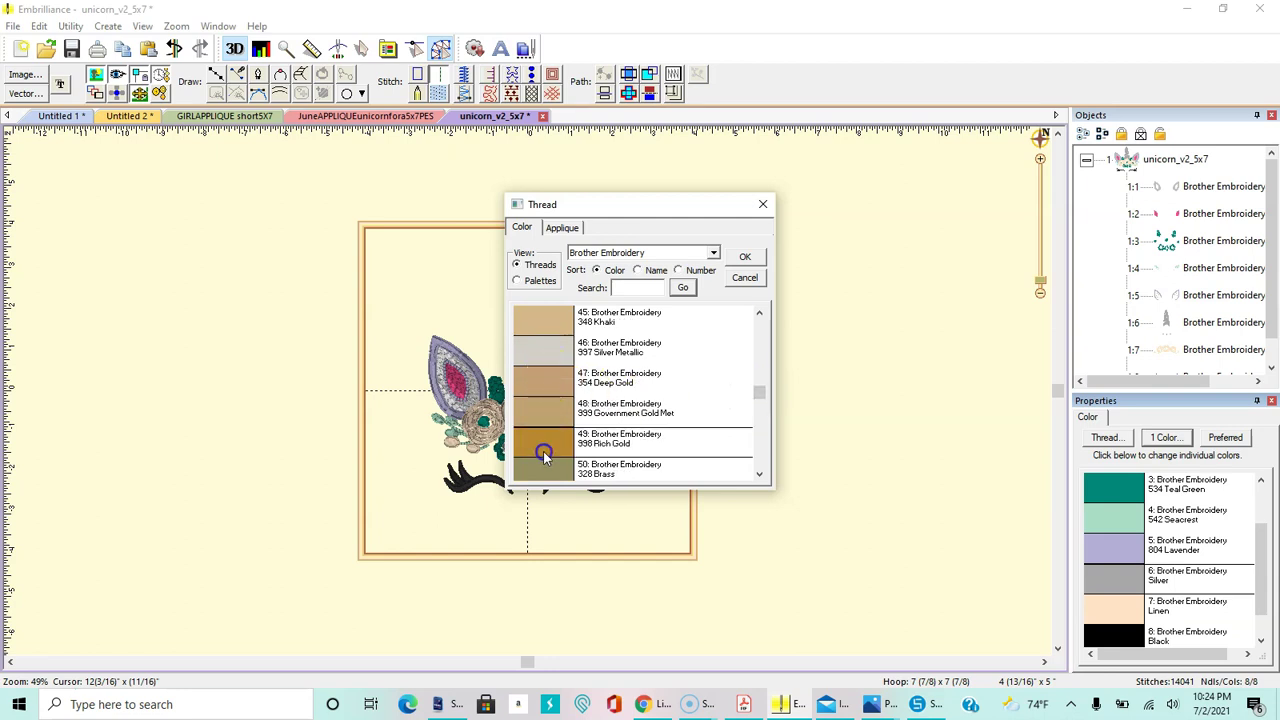
click(738, 258)
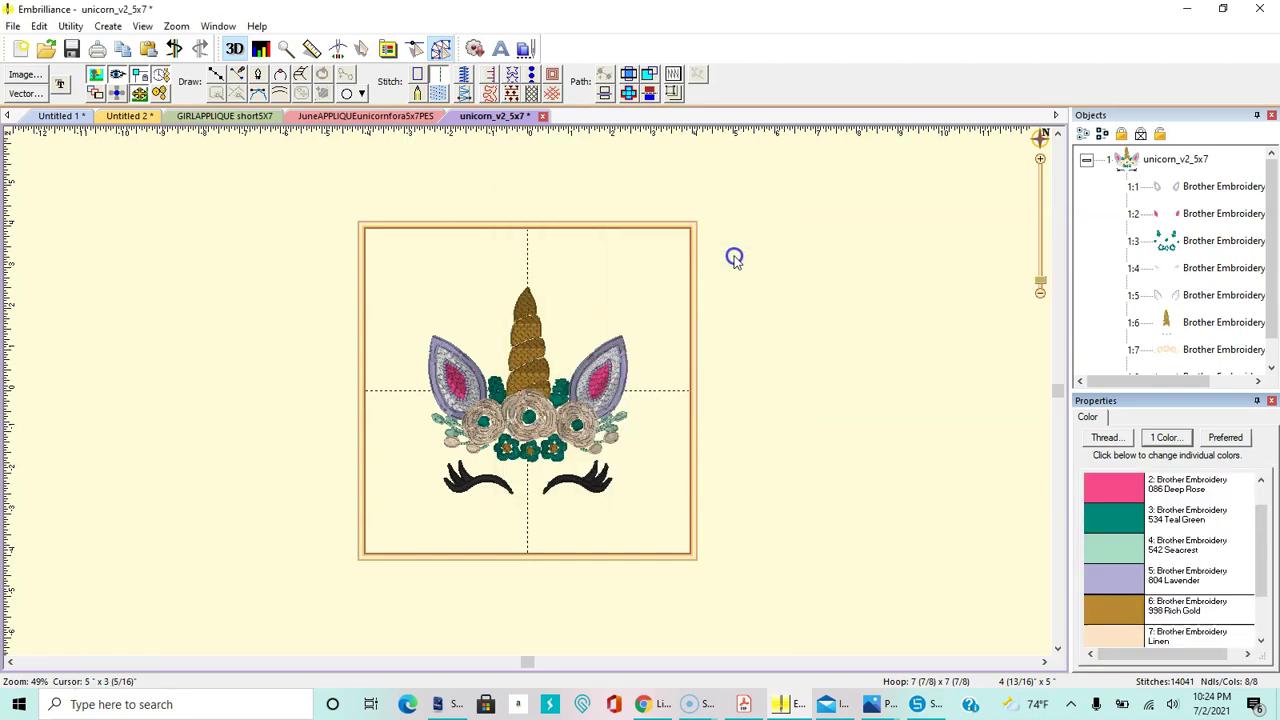
click(1260, 545)
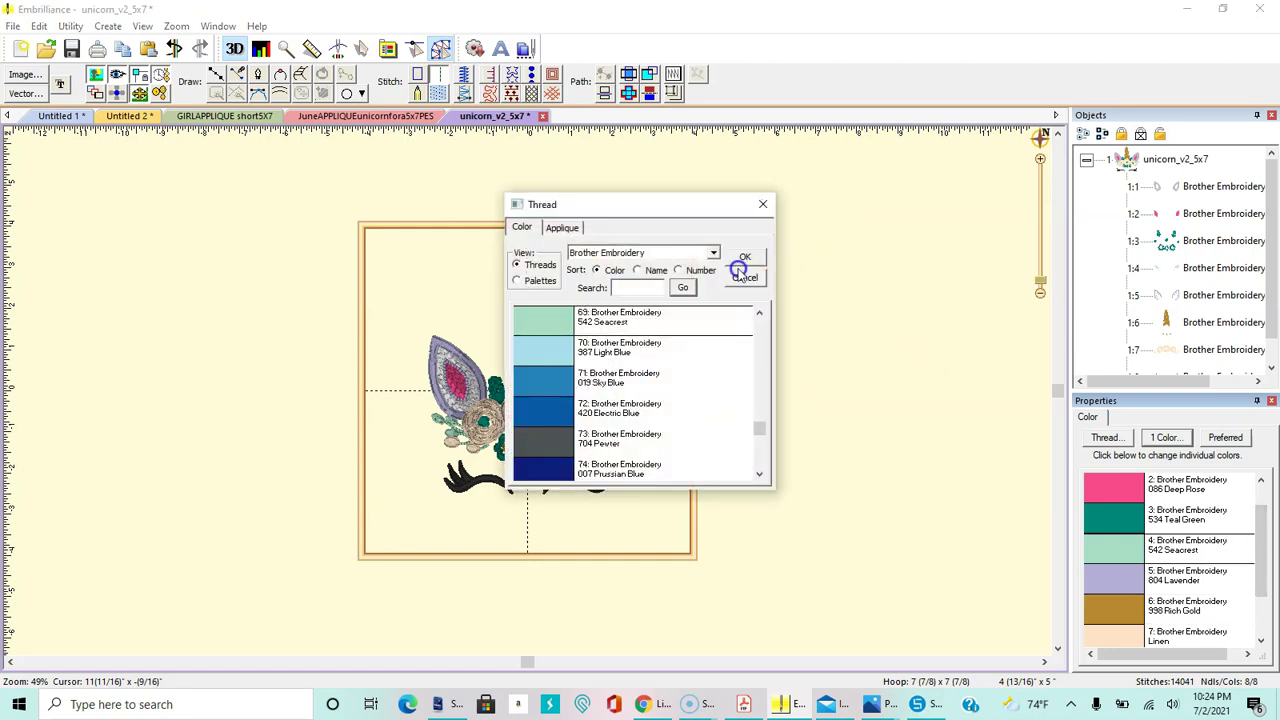
click(745, 276)
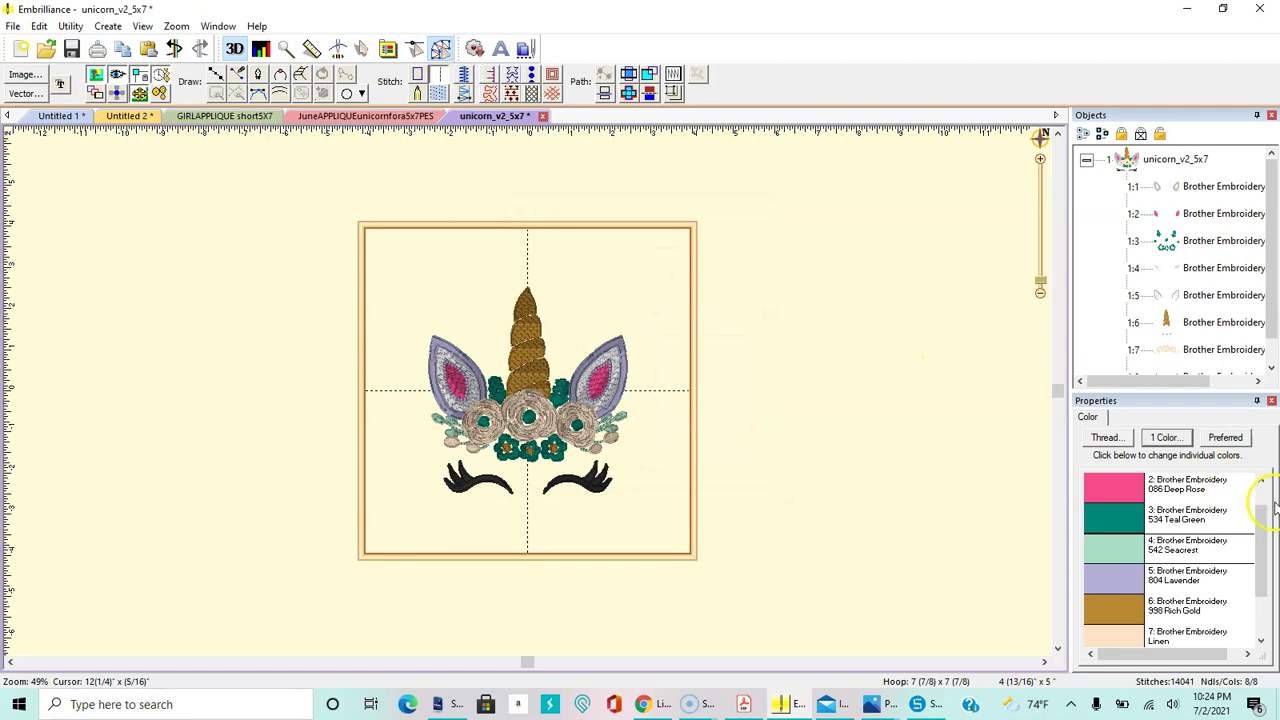
drag(1258, 523, 1240, 437)
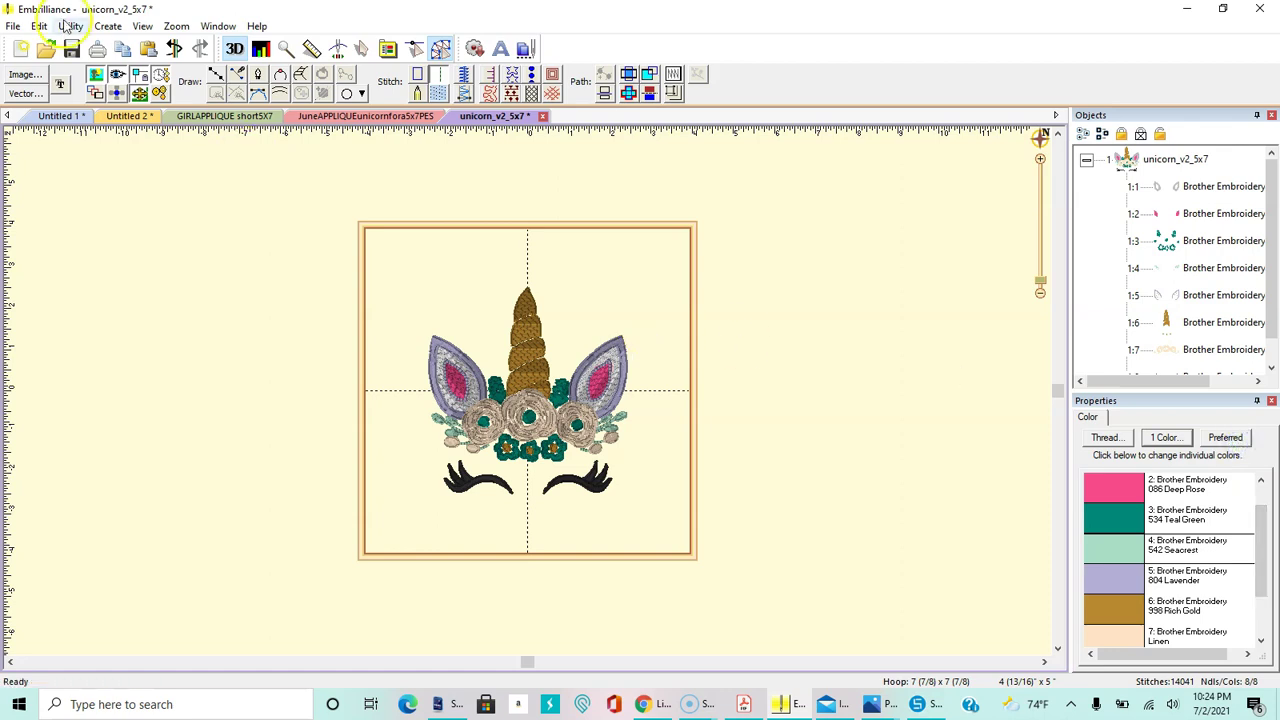
Save the recoloured unicorn as a DST stitch file named unicornbought in the "test files" folder
click(13, 26)
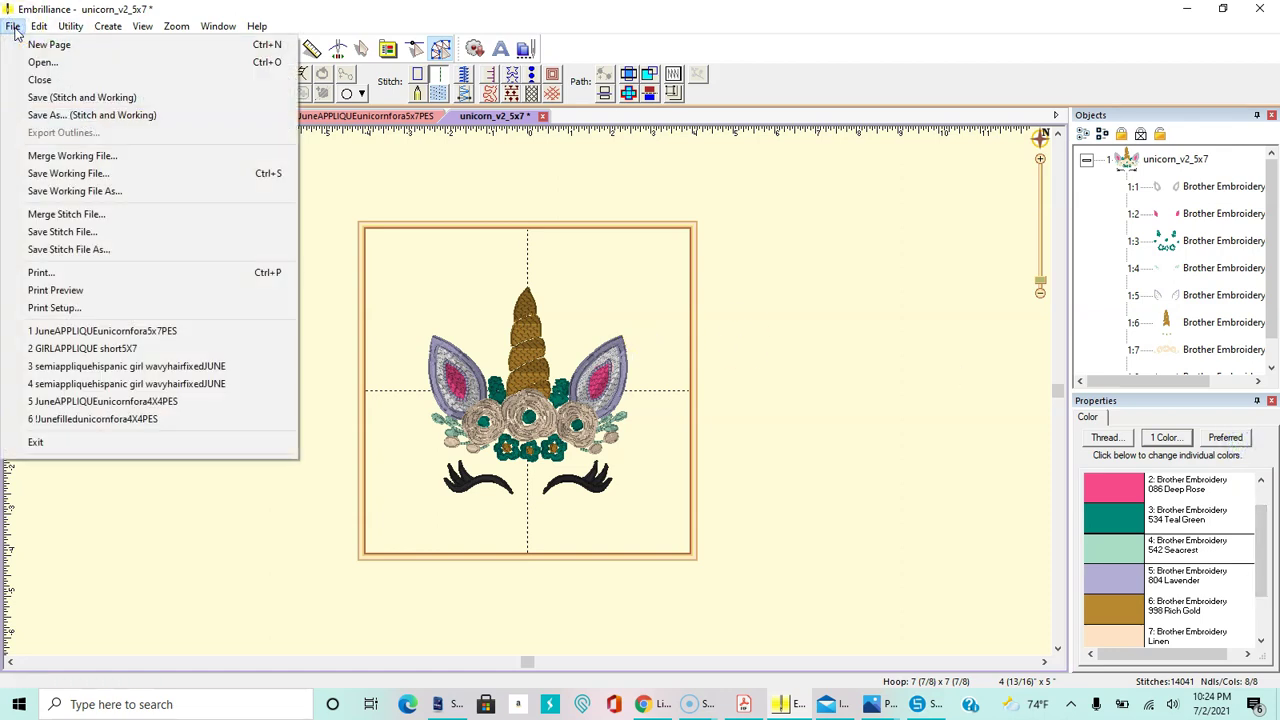
click(44, 249)
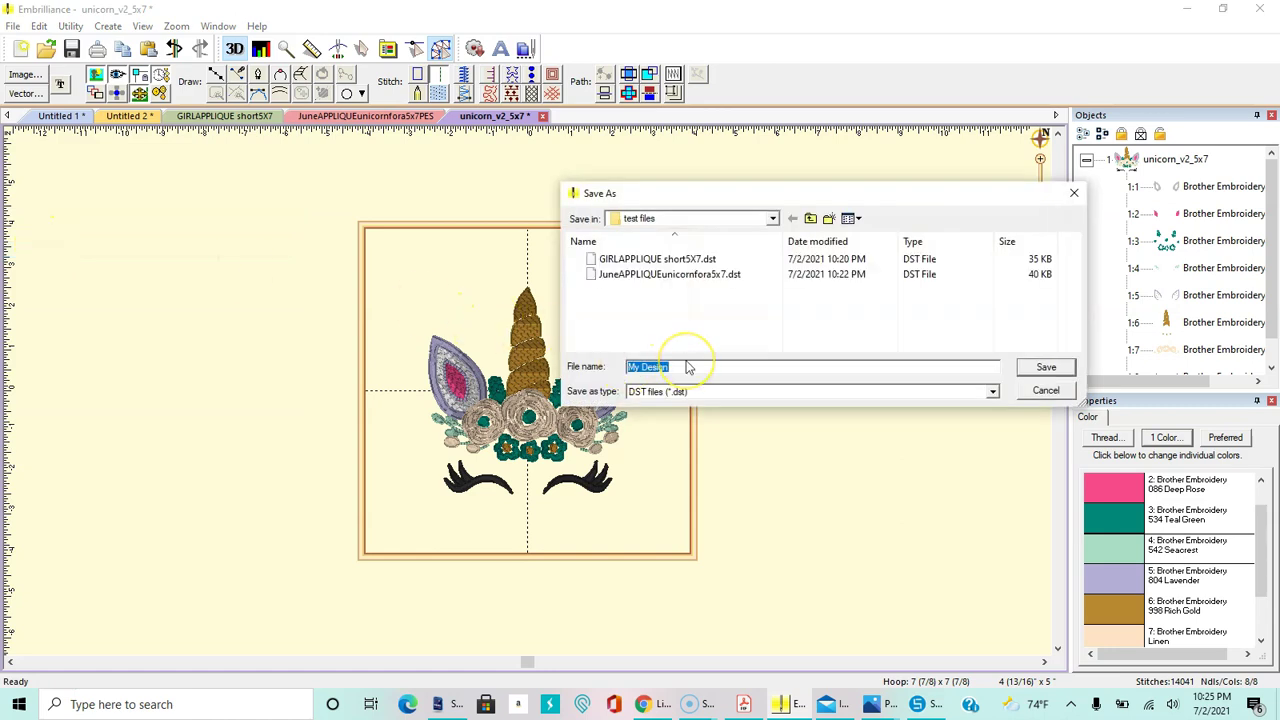
text(unicornbought)
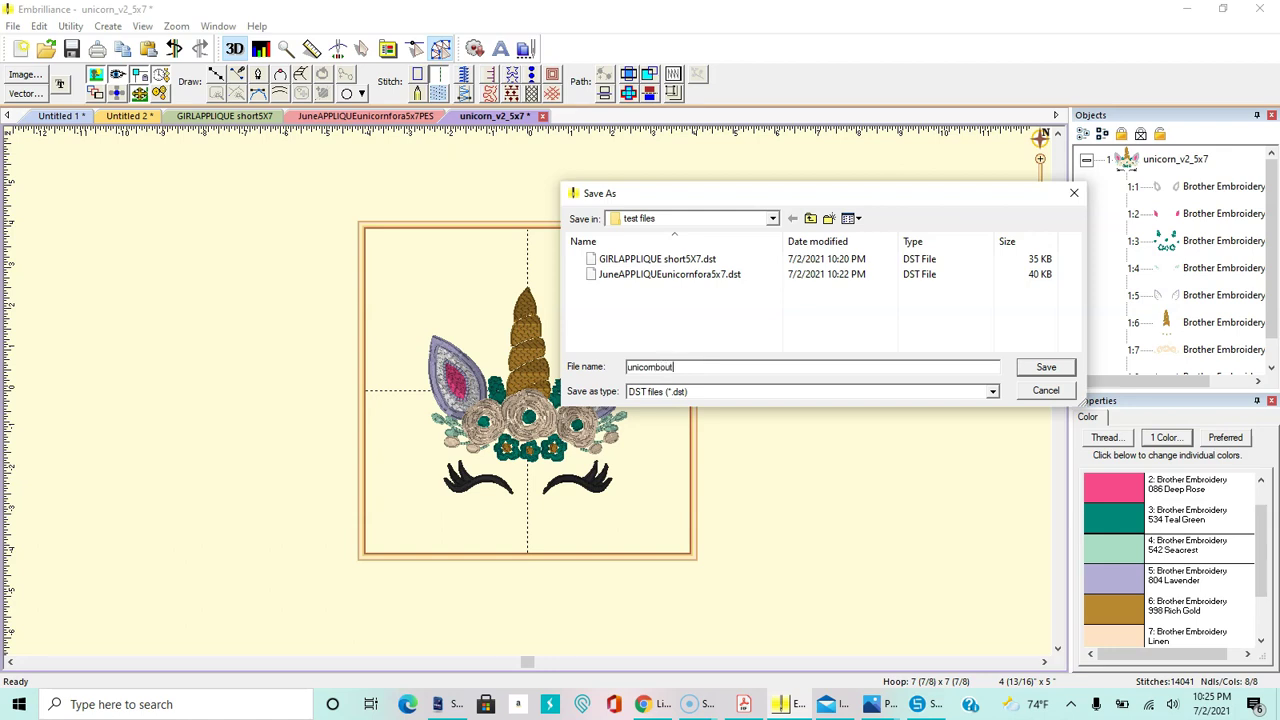
click(1046, 367)
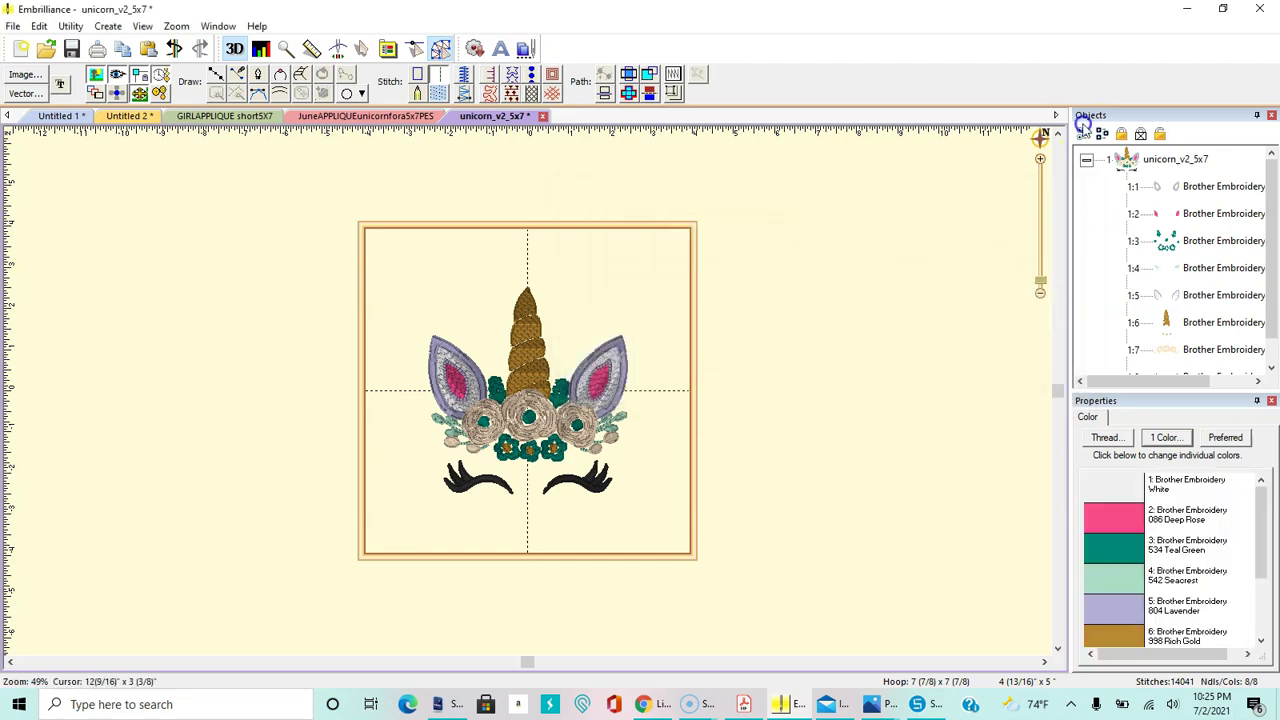
Minimise the embroidery editor and launch the SWNS machine transfer program from the desktop
click(1180, 8)
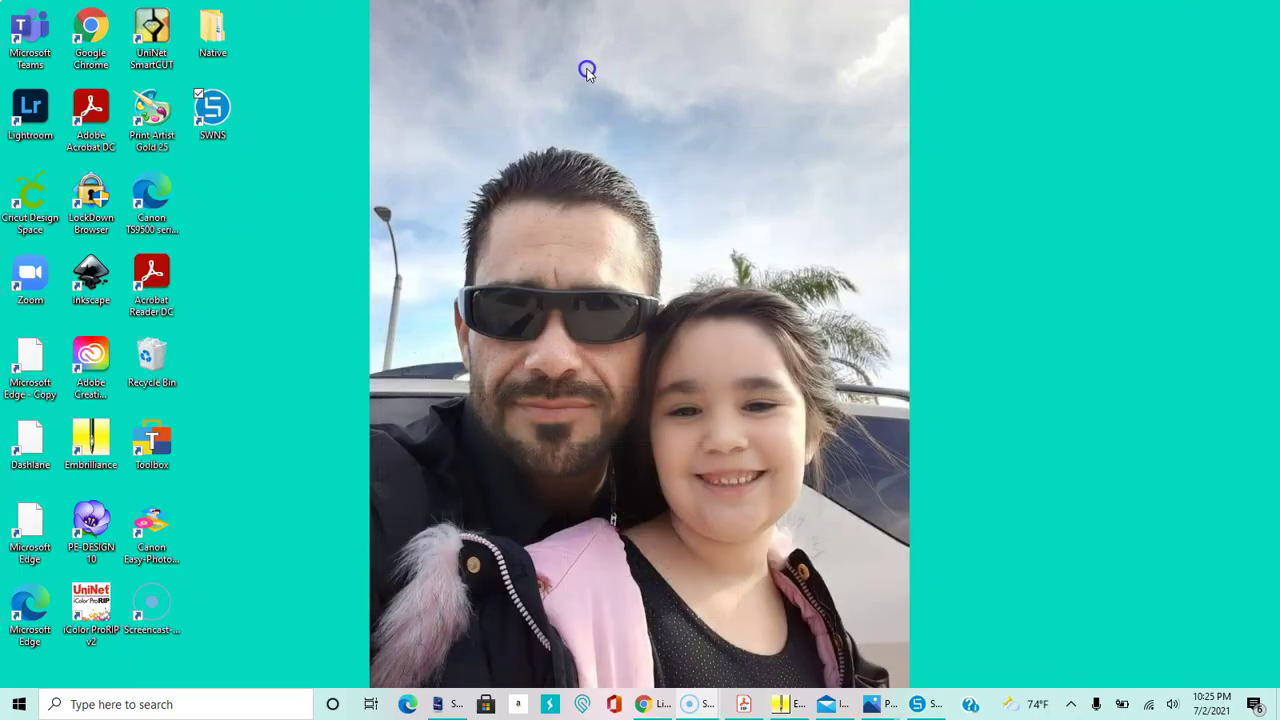
double_click(214, 110)
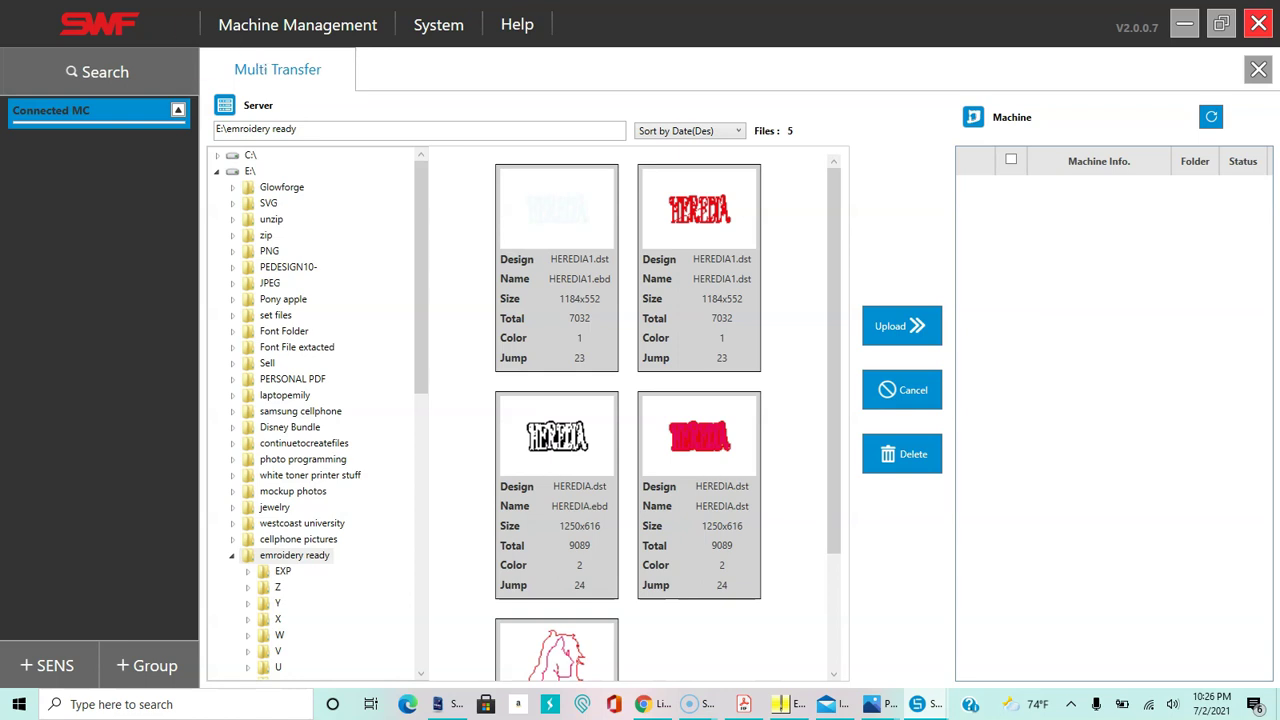
Open the design's needle assignment settings, and check the unicorn's thread colour list in Embrilliance before returning to the SWF software
click(520, 245)
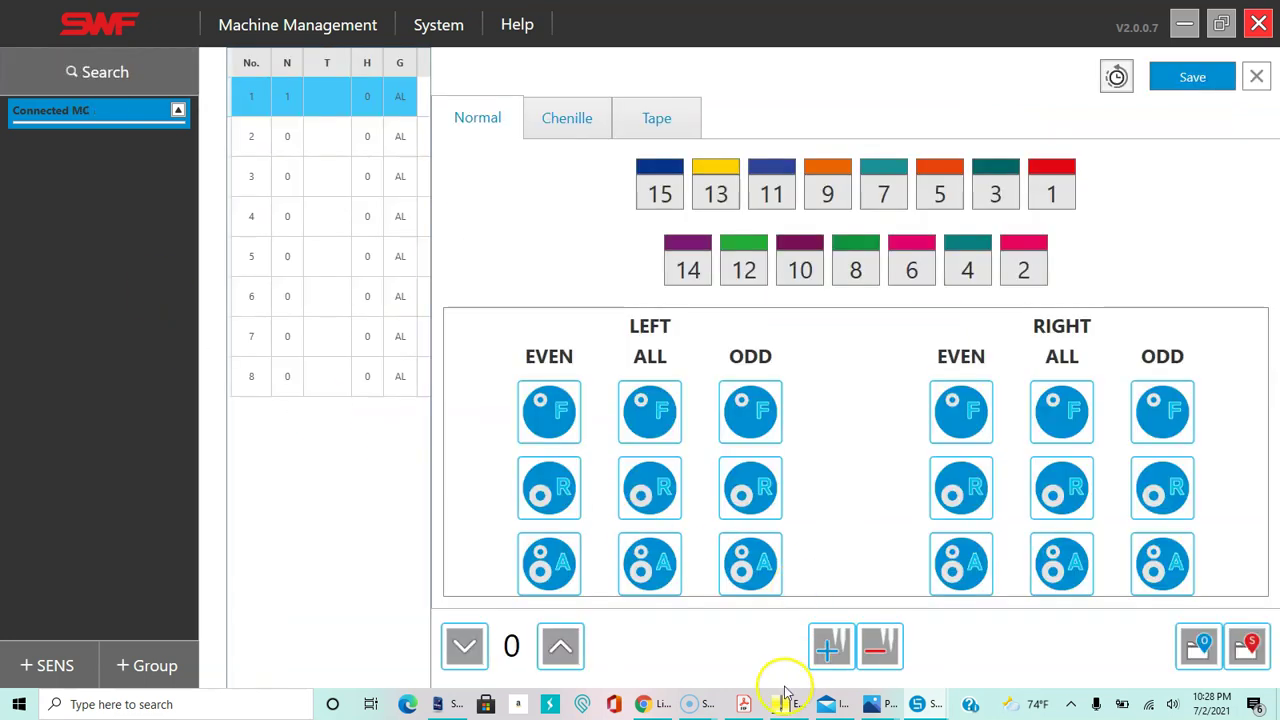
mouse_move(781, 705)
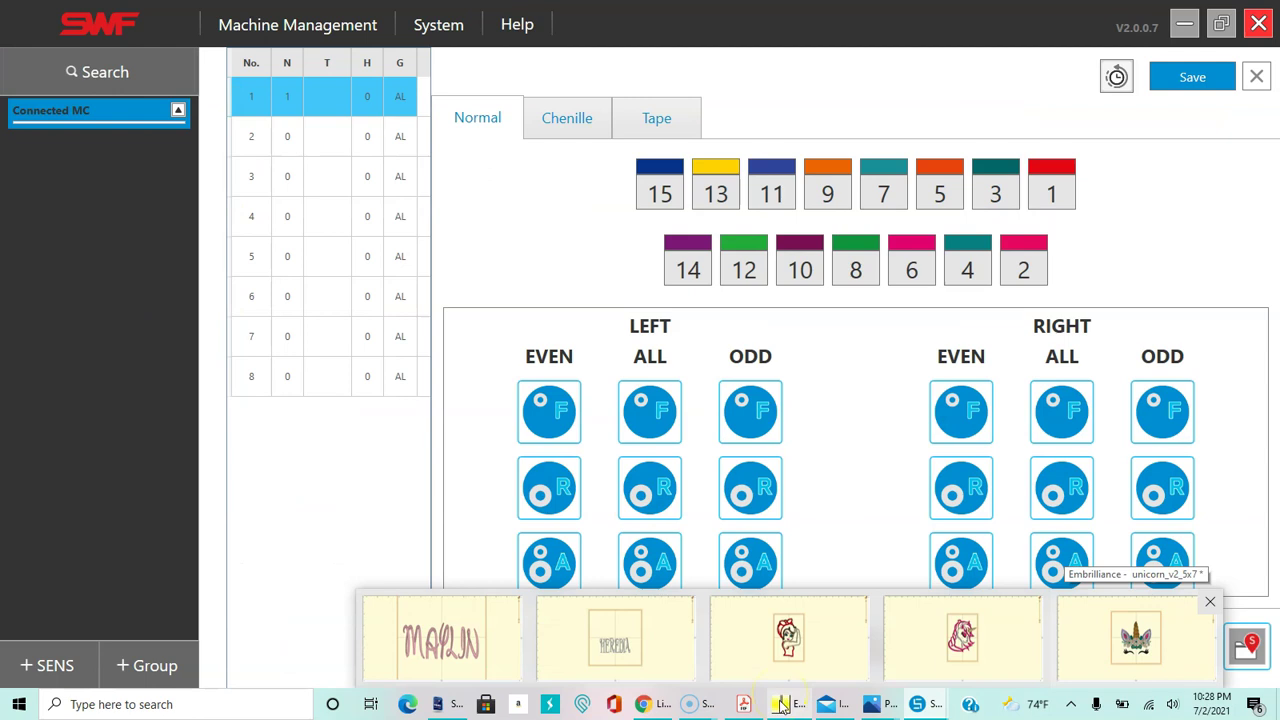
click(1135, 637)
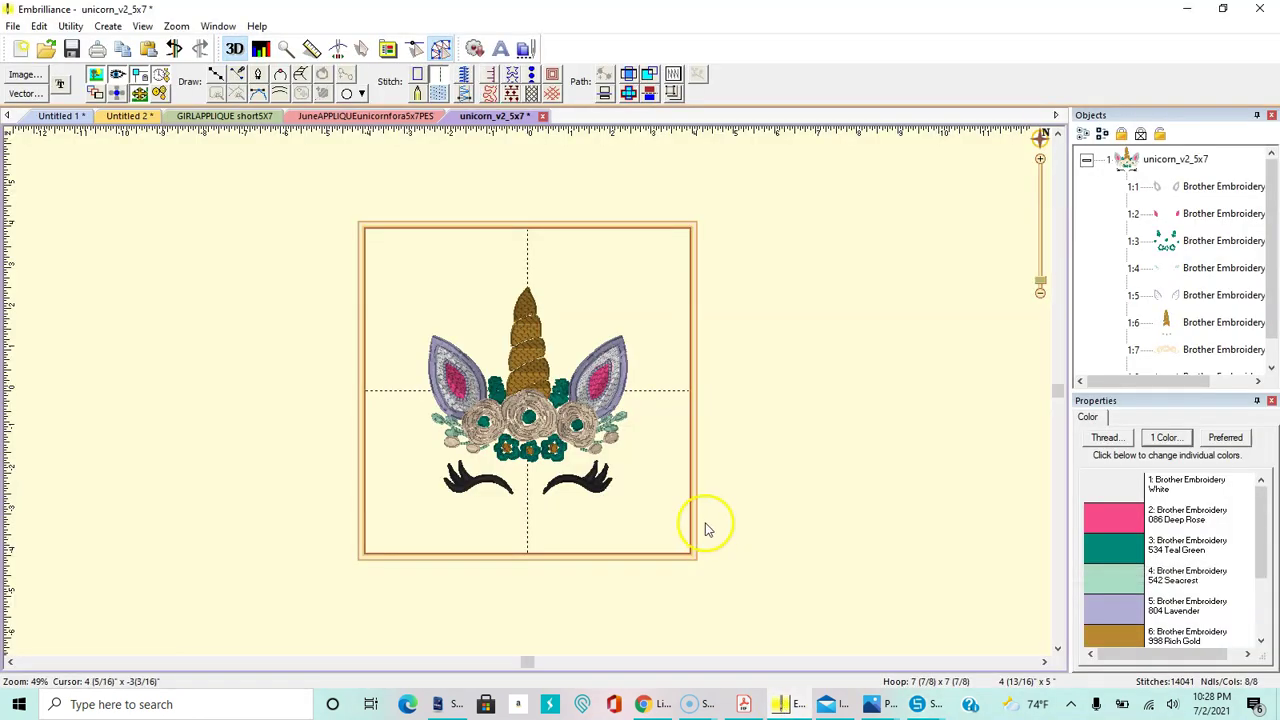
mouse_move(1263, 500)
mouse_down()
mouse_move(1263, 528)
mouse_move(1258, 485)
mouse_up()
click(1258, 485)
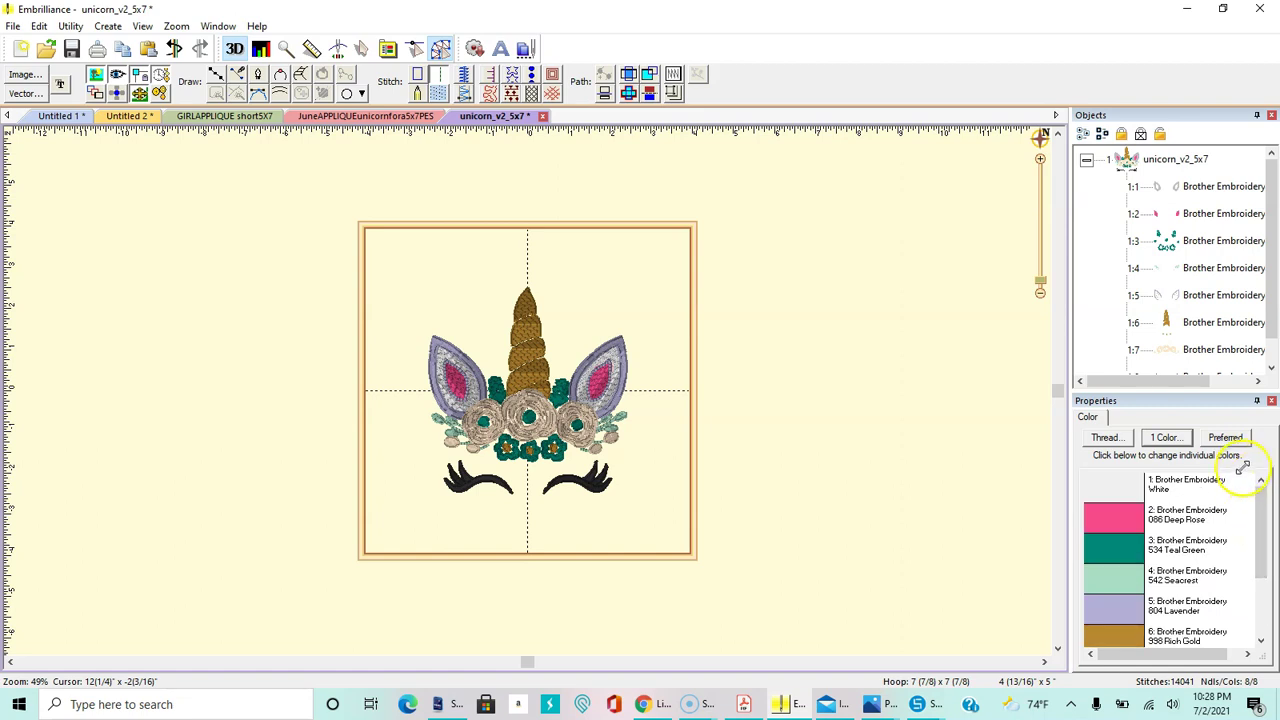
click(1193, 10)
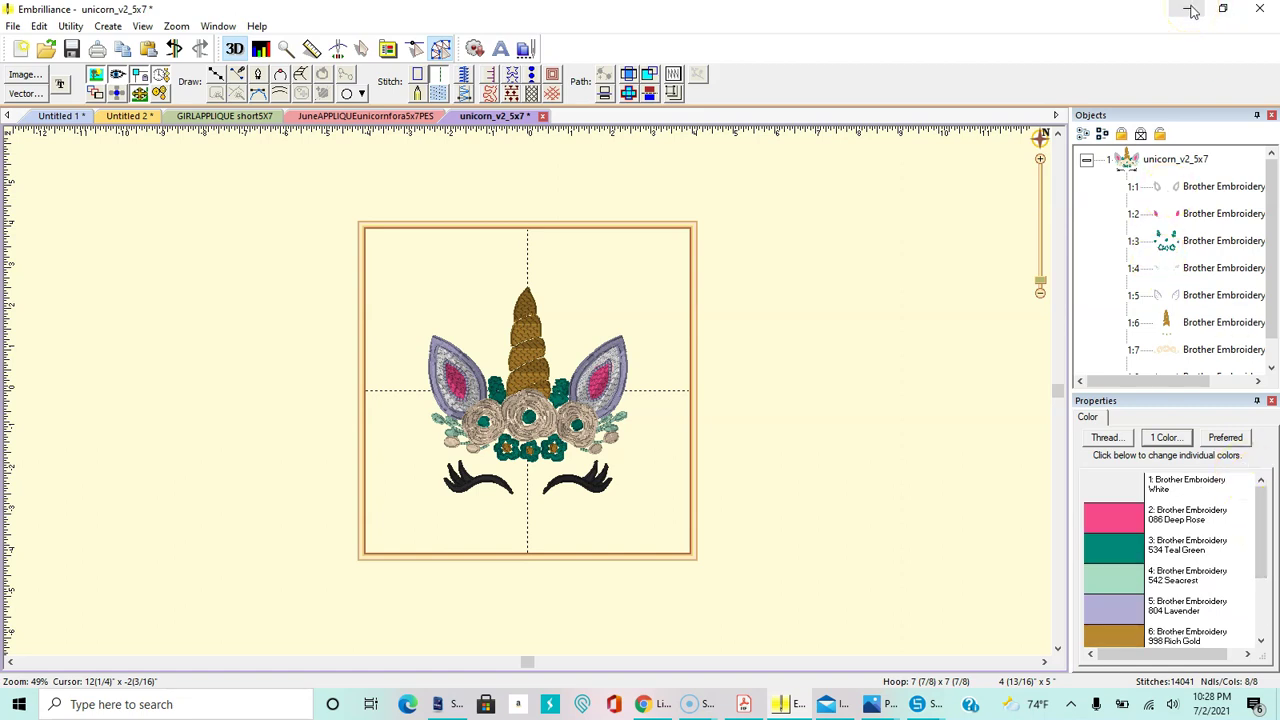
click(1190, 10)
Change needle 1's thread colour to a very pale, bluish white
click(1043, 175)
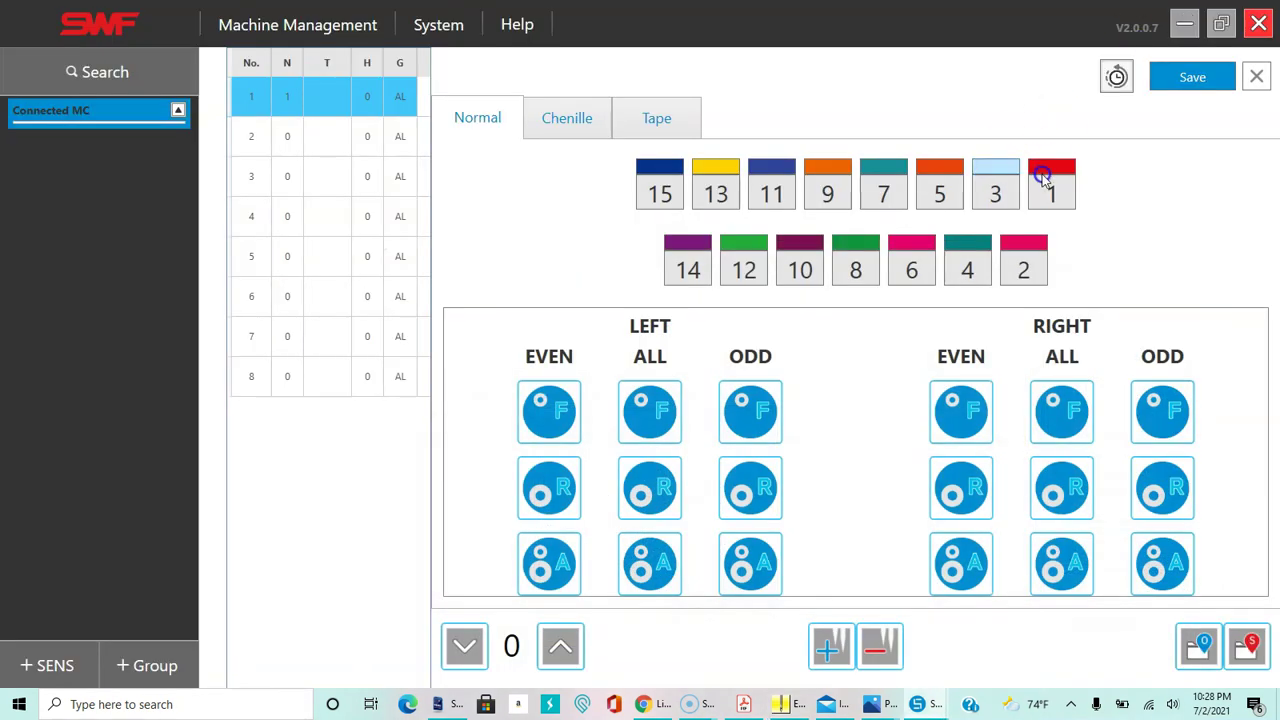
click(867, 222)
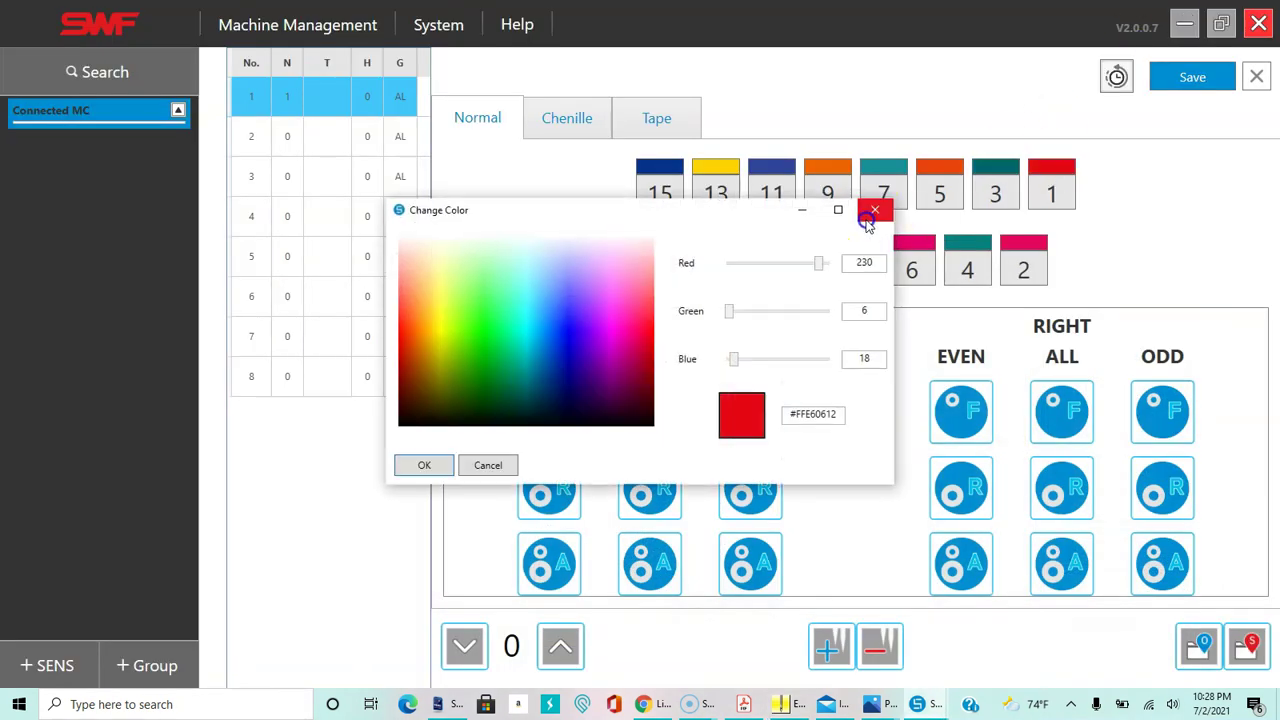
drag(568, 297, 557, 245)
click(410, 468)
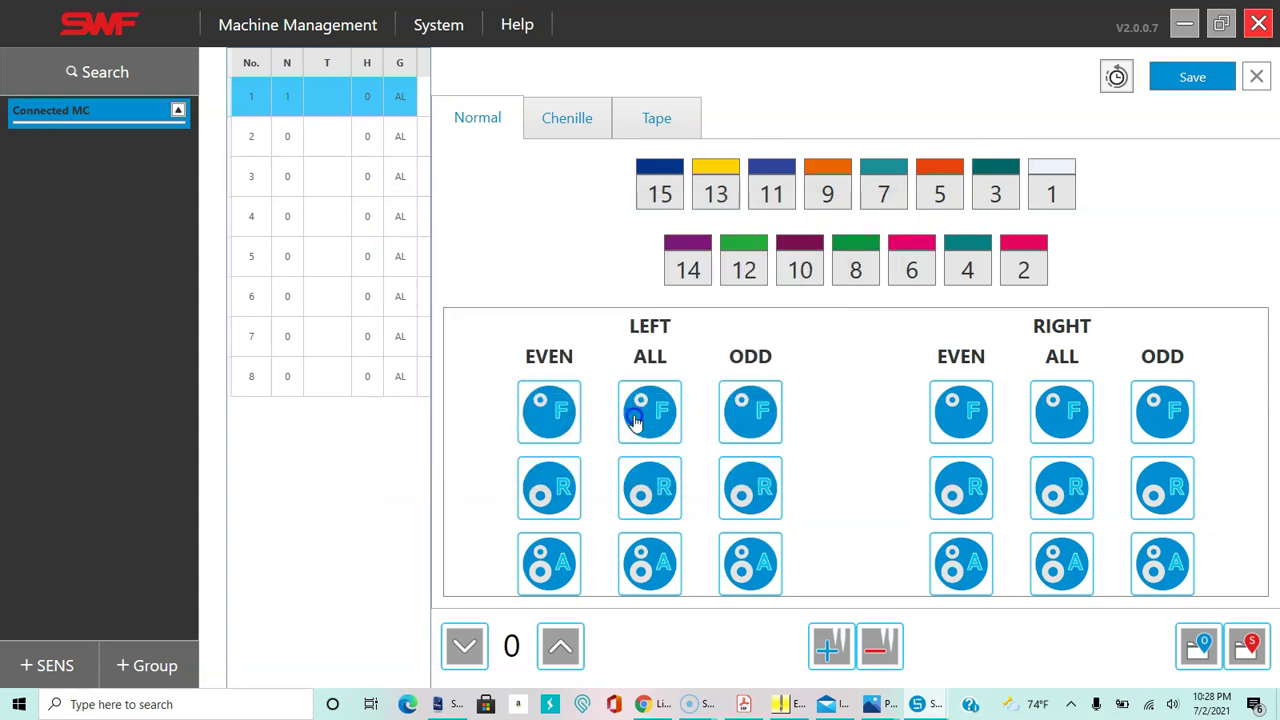
Assign needle 2 to the first design colour, and change needle 2's thread colour to near-black, RGB 0, 8, 5
click(1023, 270)
click(880, 326)
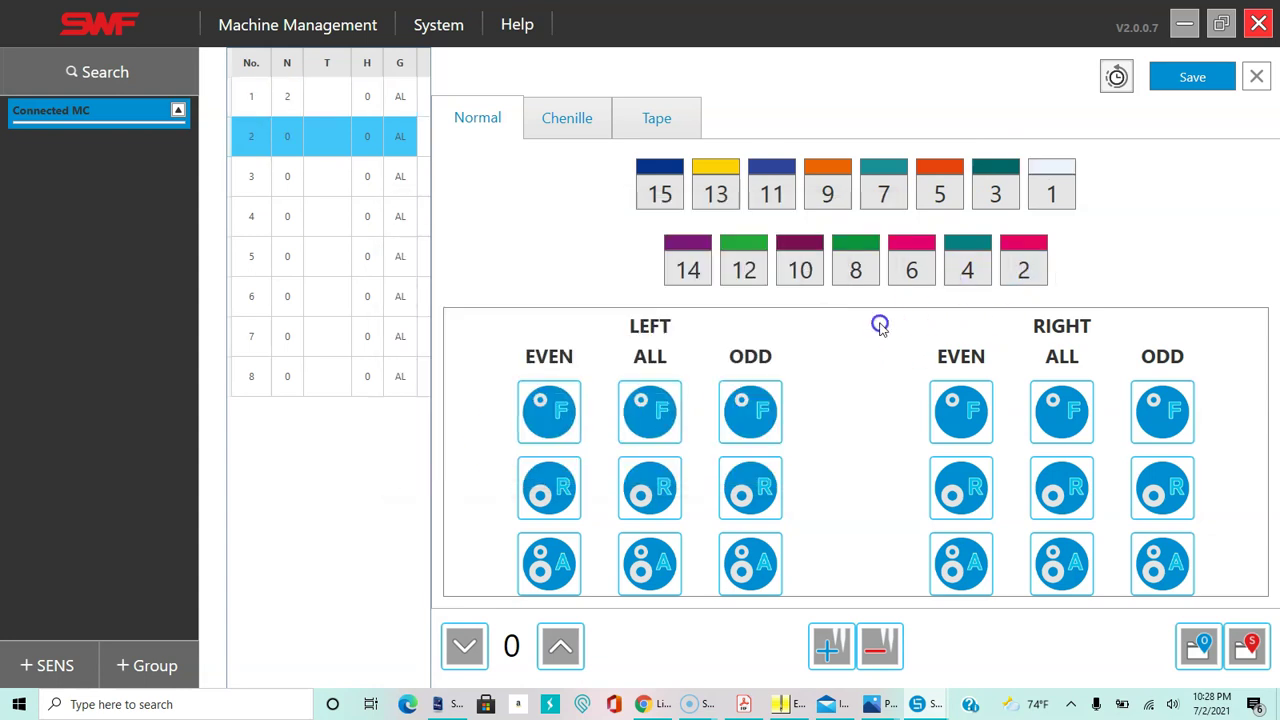
click(1024, 245)
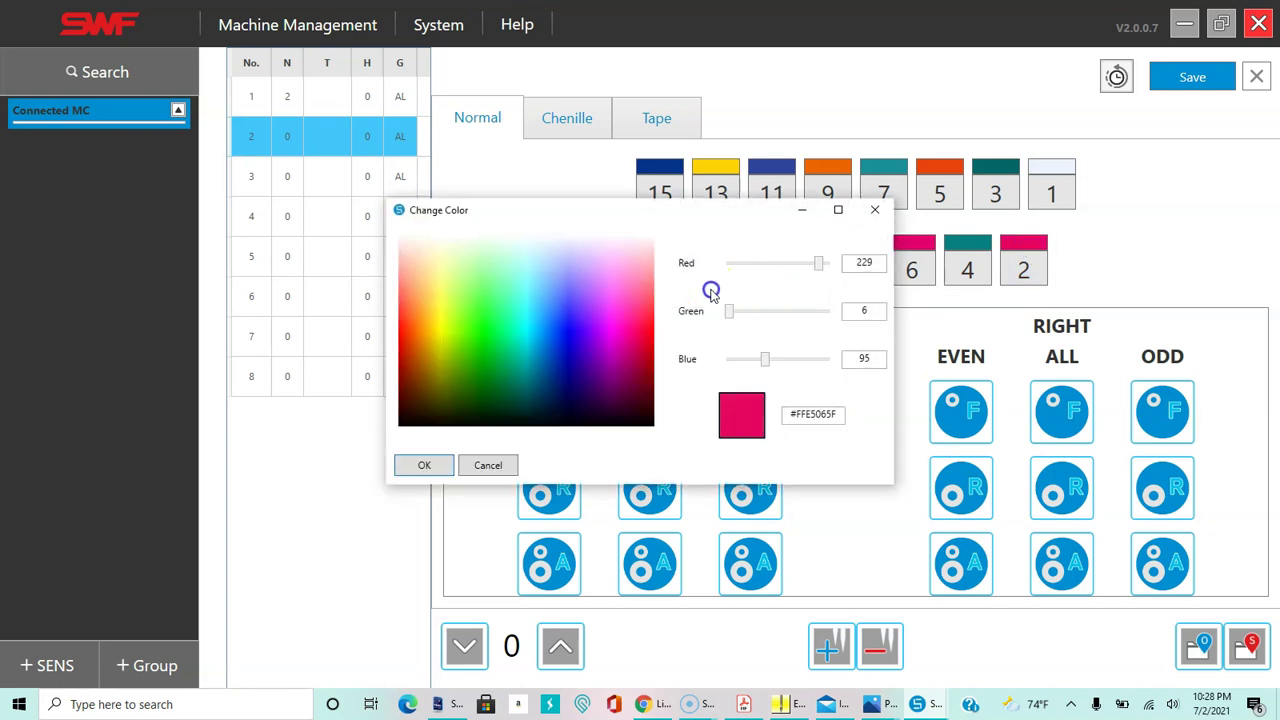
mouse_move(612, 390)
mouse_down()
mouse_move(586, 449)
mouse_move(571, 420)
mouse_move(603, 423)
mouse_move(522, 428)
mouse_up()
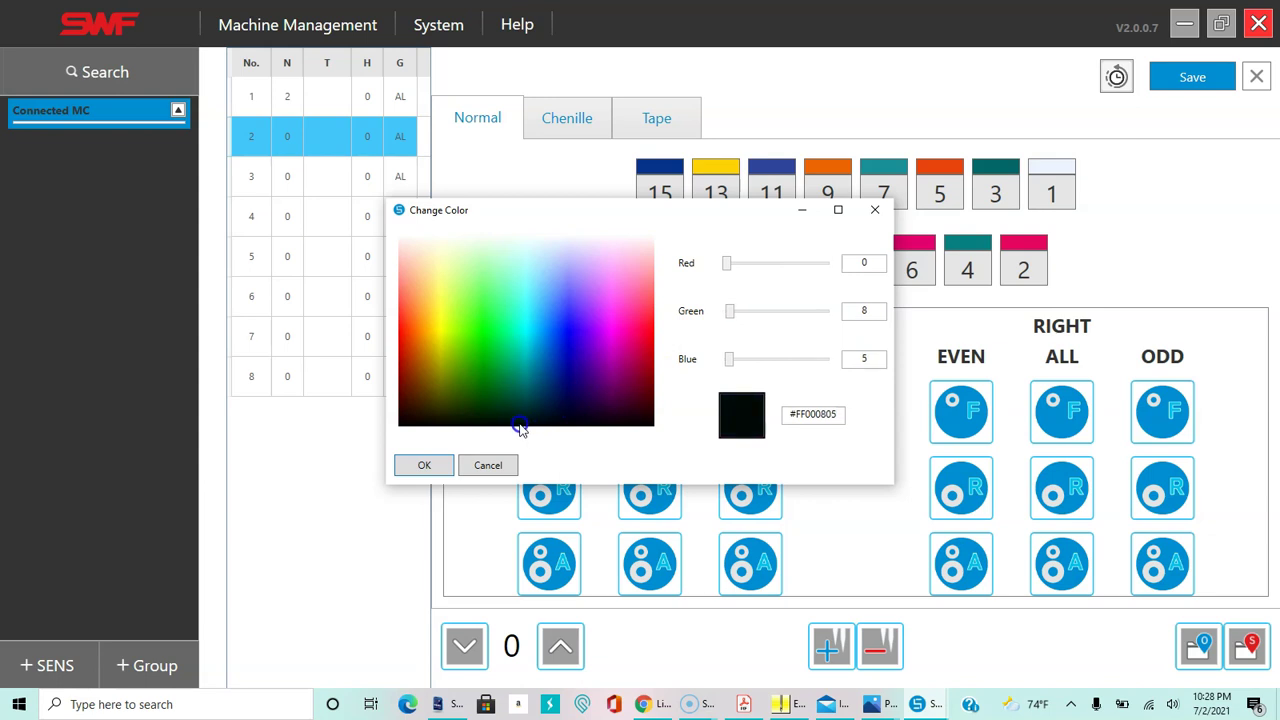
click(440, 465)
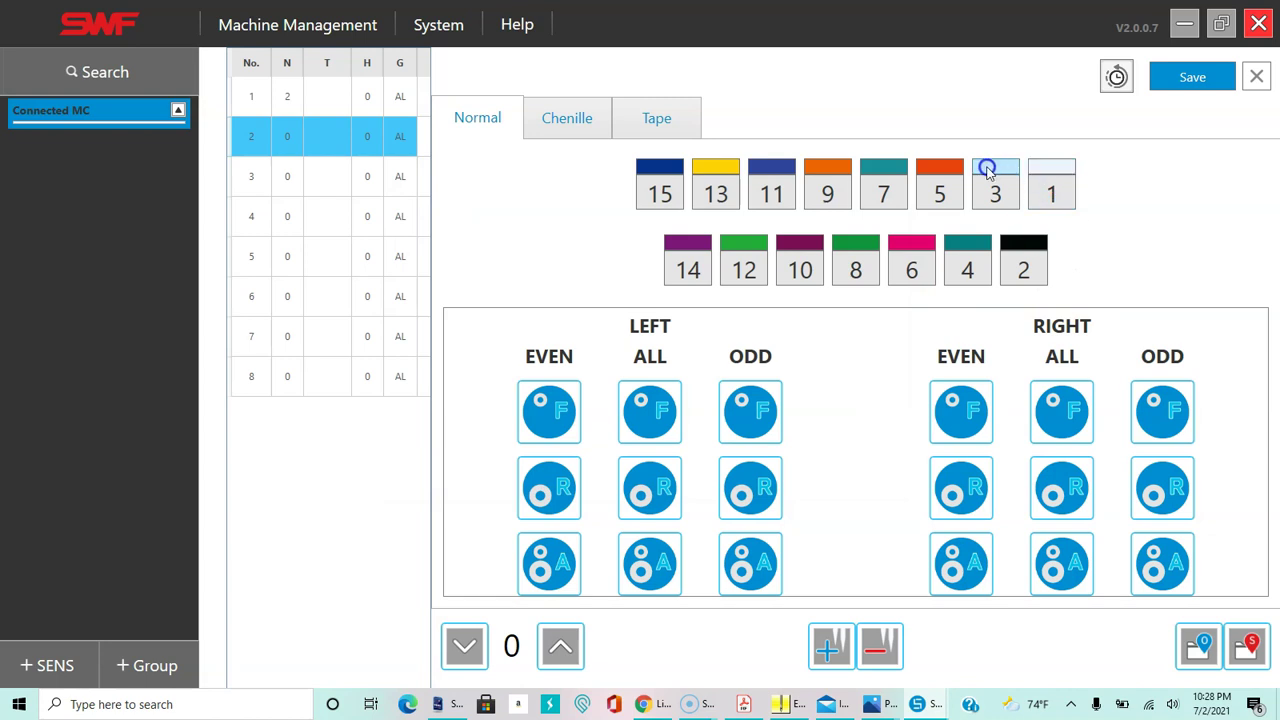
Change needle 3's thread colour to olive green, RGB 75, 119, 0
click(987, 170)
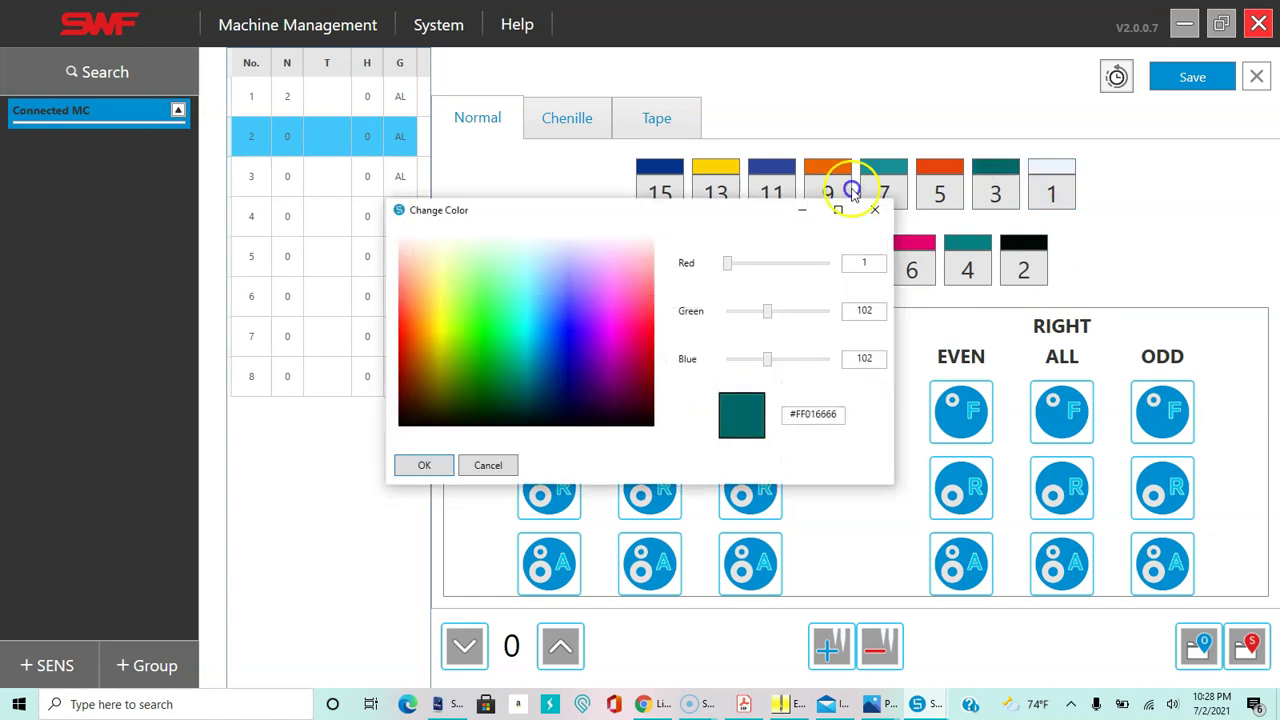
click(557, 322)
mouse_move(557, 322)
mouse_down()
mouse_move(449, 339)
mouse_move(465, 356)
mouse_move(456, 383)
mouse_up()
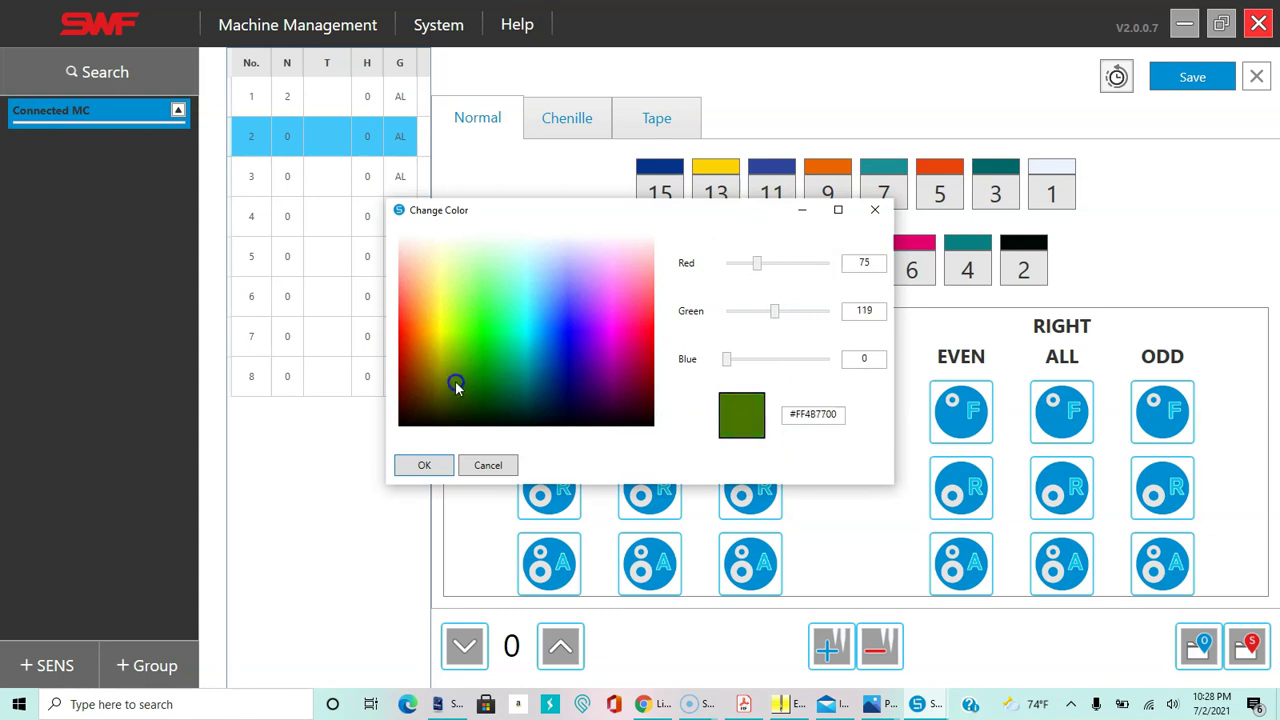
click(424, 465)
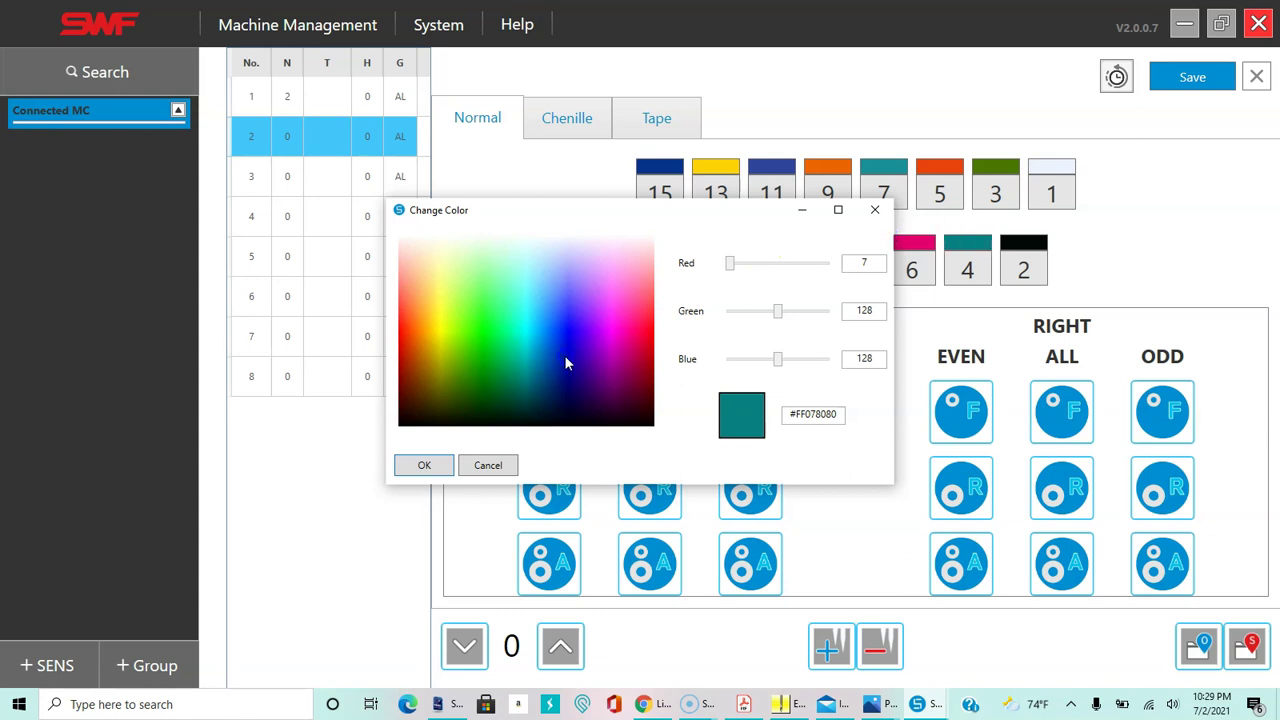
Change needle 4's thread colour to pale yellow
click(511, 265)
mouse_move(511, 265)
mouse_down()
mouse_move(436, 266)
mouse_move(455, 435)
mouse_up()
click(428, 465)
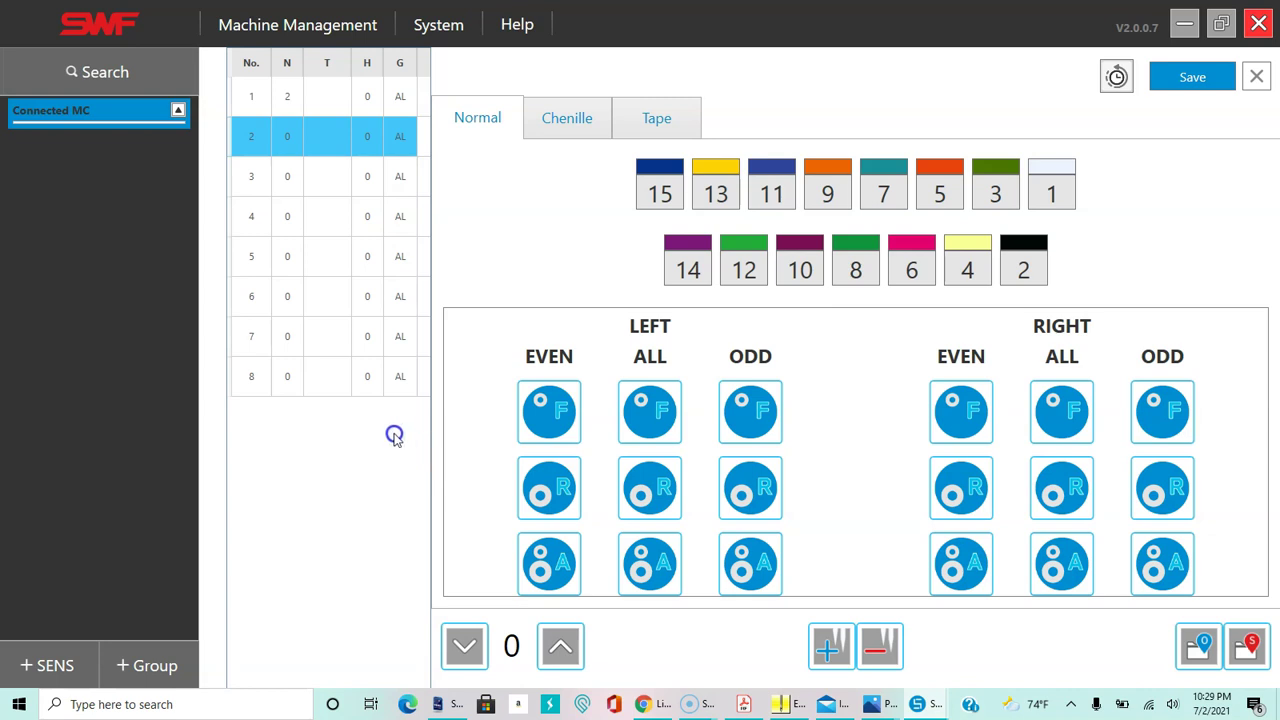
Change needle 5's thread colour to brown, RGB 97, 54, 1
click(918, 180)
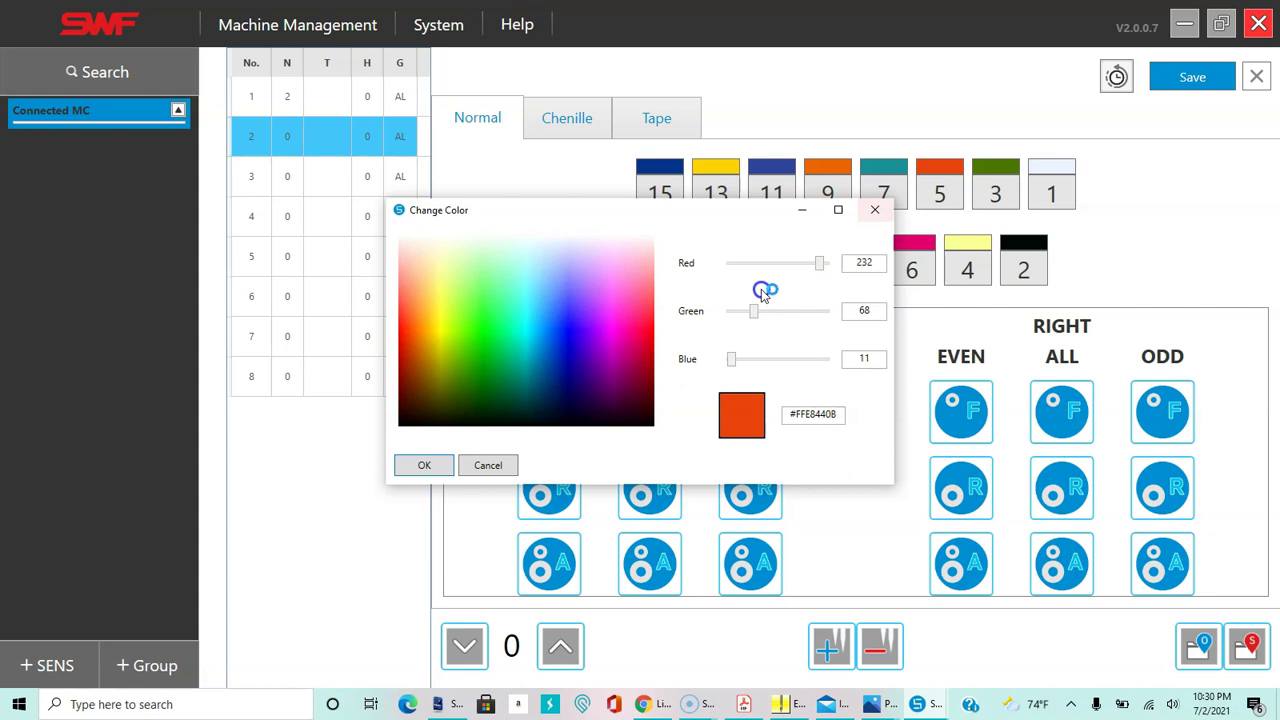
drag(552, 341, 424, 394)
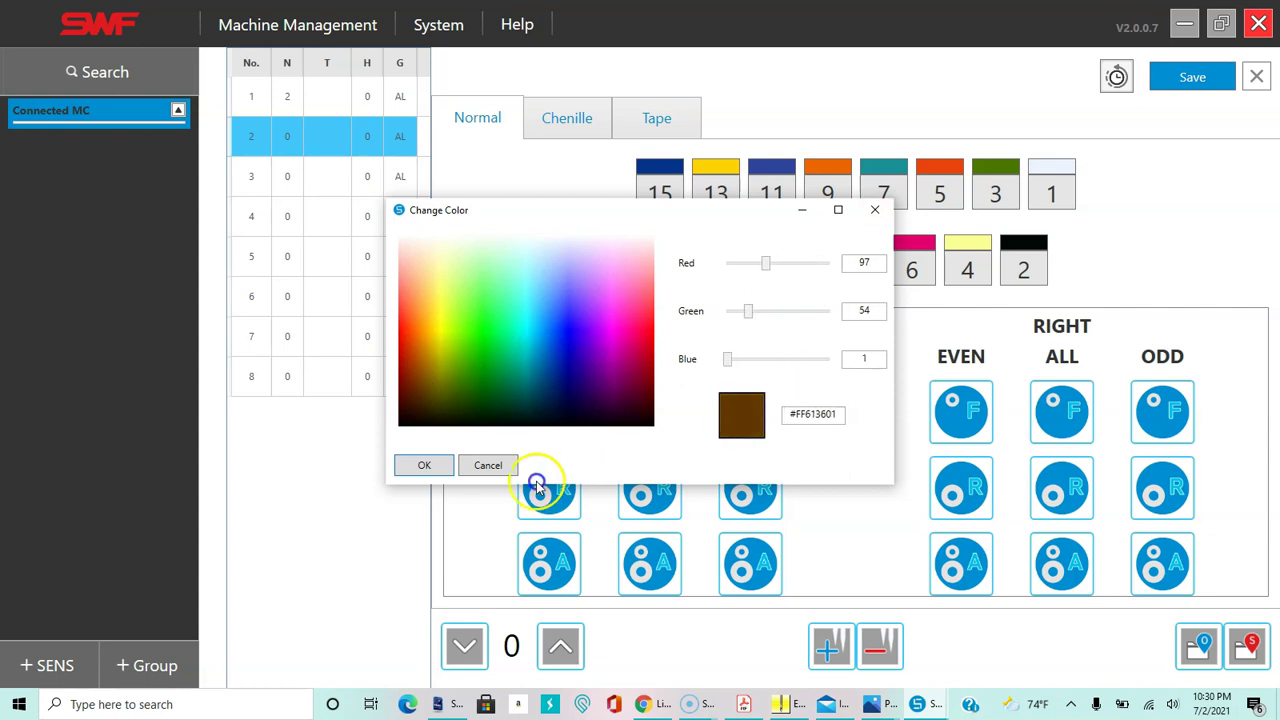
click(427, 466)
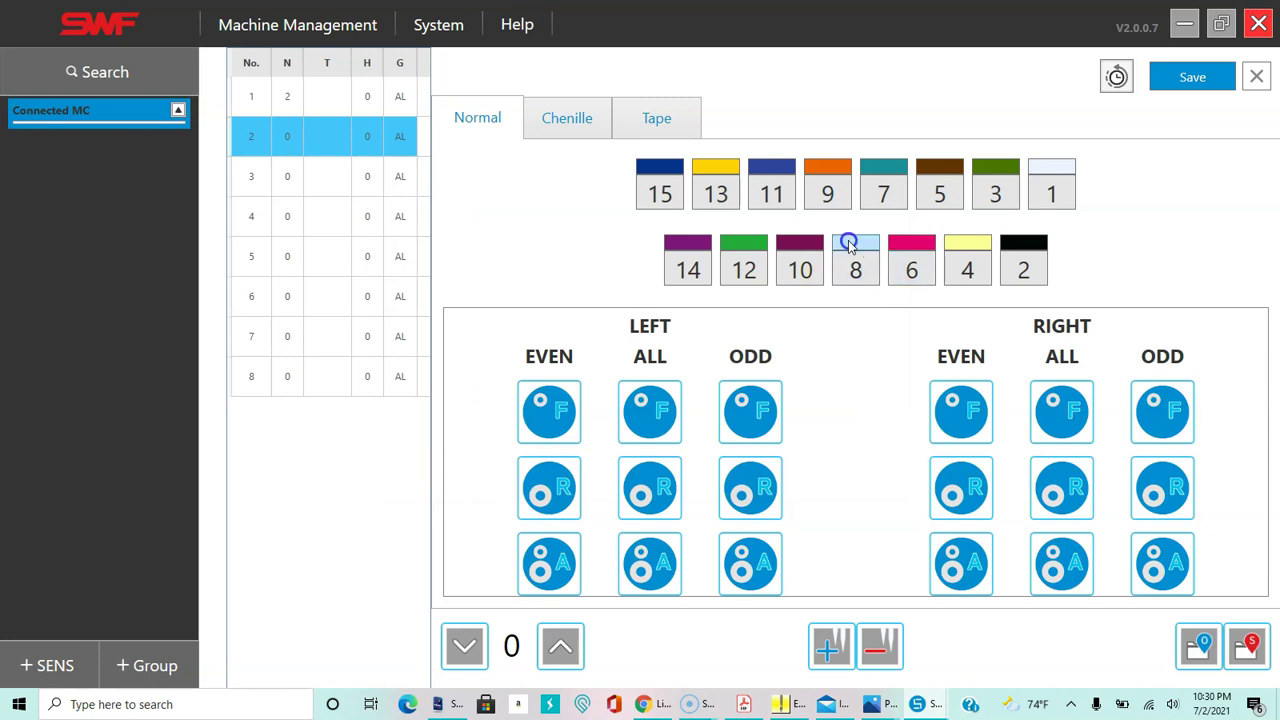
Change needle 6's thread colour to bluish green, RGB 0, 144, 91
click(906, 247)
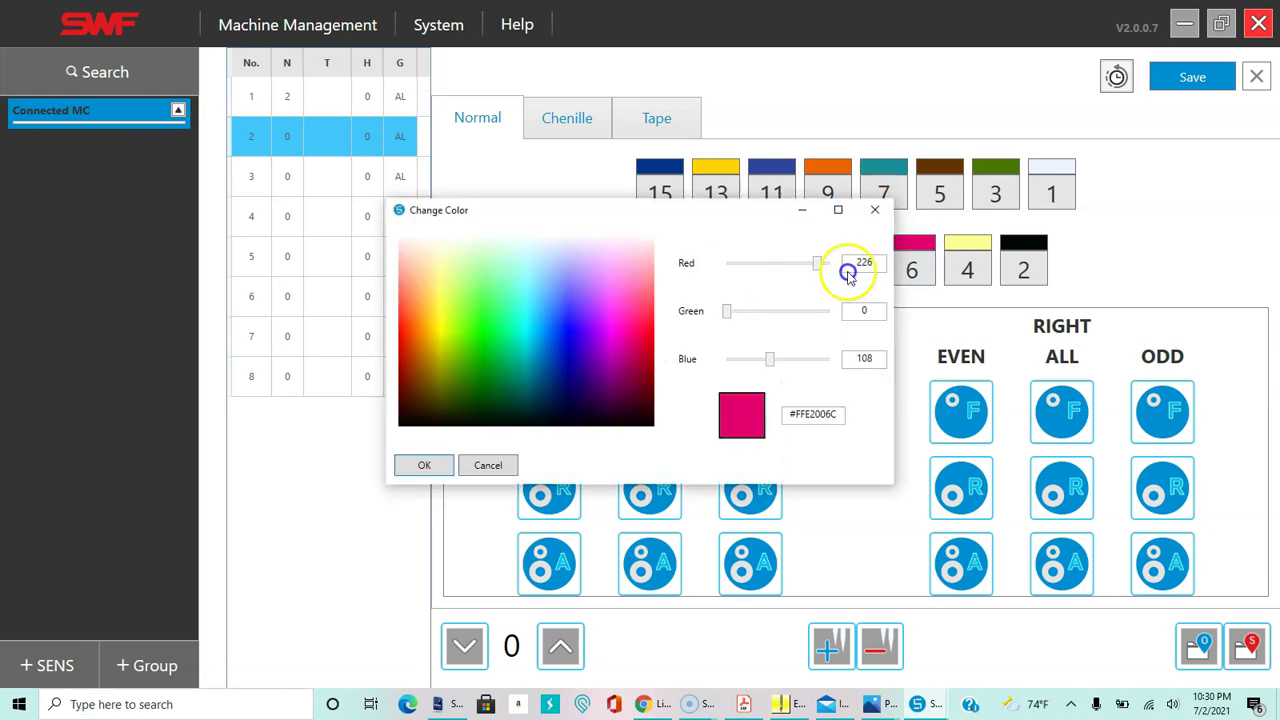
mouse_move(600, 325)
mouse_down()
mouse_move(526, 303)
mouse_move(486, 246)
mouse_move(456, 289)
mouse_move(478, 342)
mouse_move(526, 334)
mouse_move(529, 298)
mouse_move(541, 302)
mouse_move(554, 278)
mouse_move(500, 300)
mouse_move(493, 283)
mouse_move(491, 334)
mouse_move(537, 356)
mouse_move(510, 376)
mouse_up()
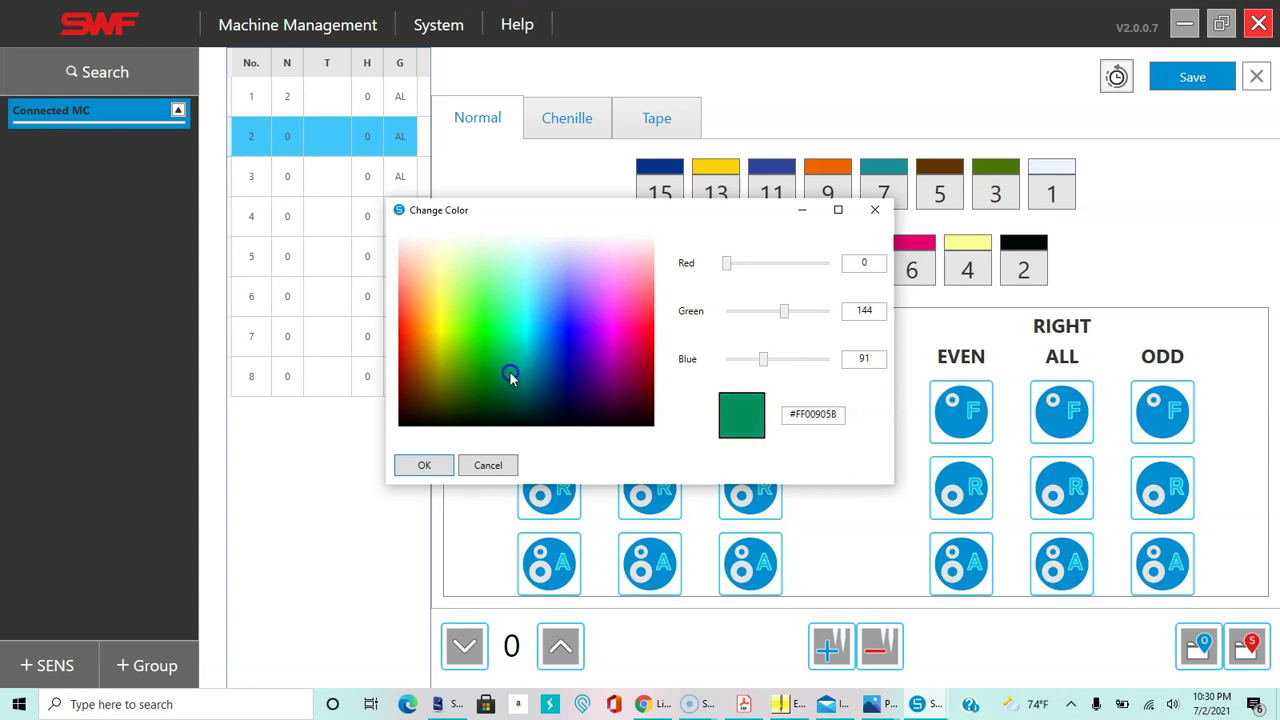
click(434, 462)
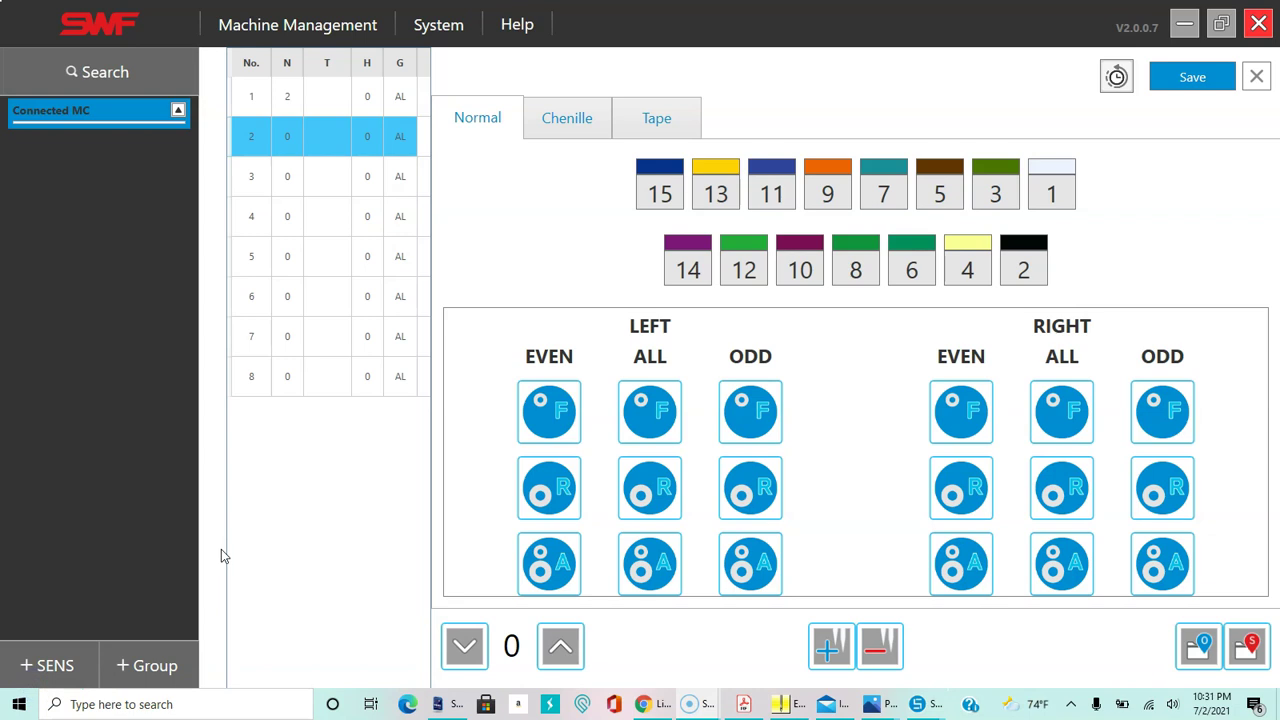
Change needle 7's thread colour to hot pink, RGB 255, 19, 164
click(257, 545)
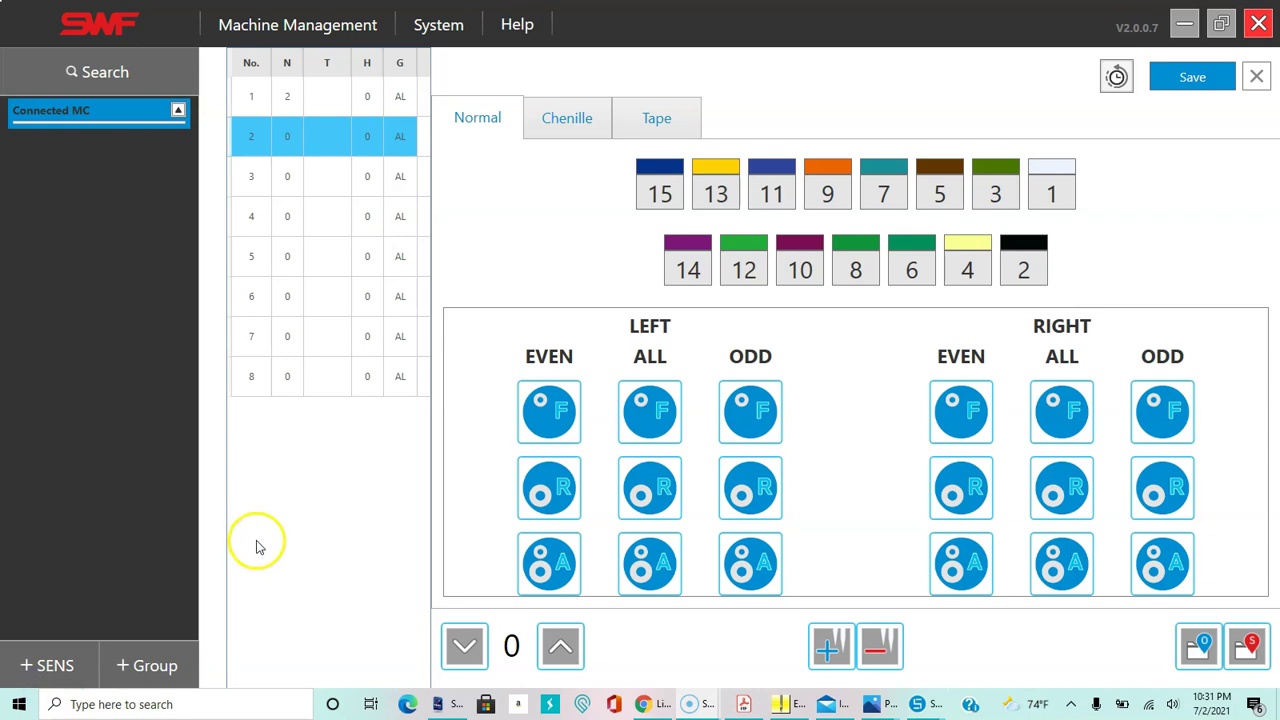
click(877, 172)
drag(590, 320, 629, 330)
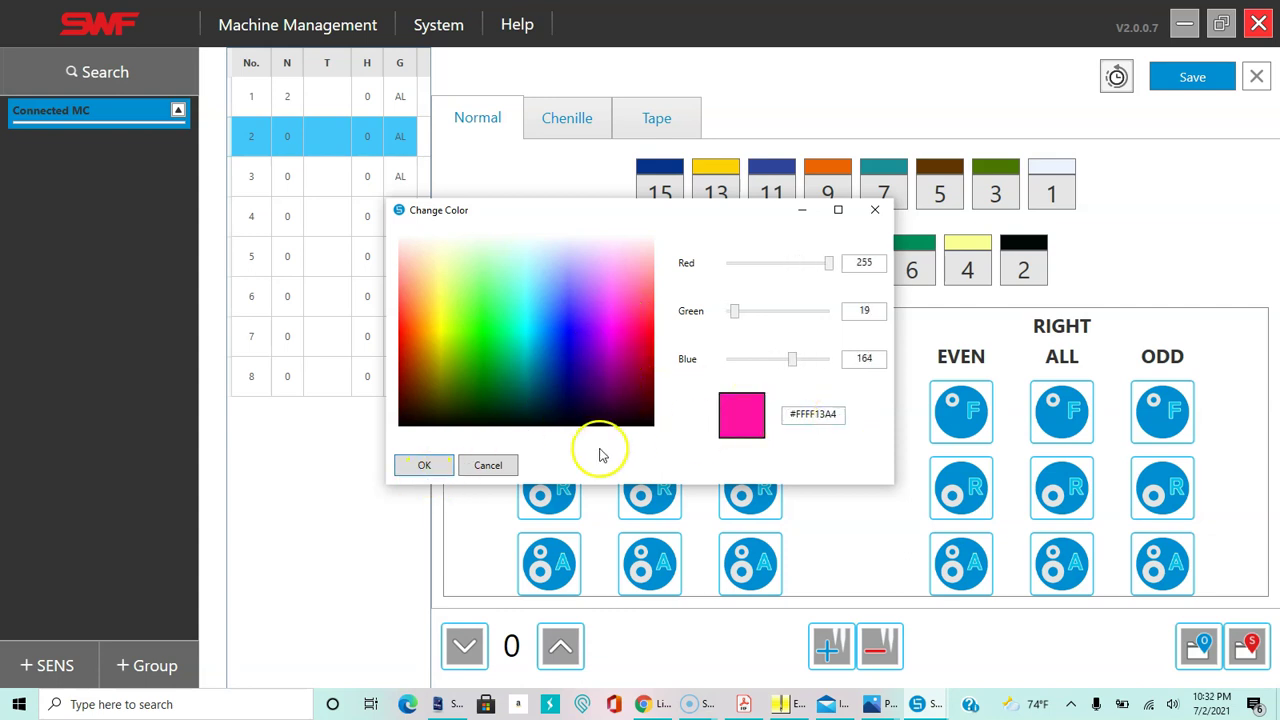
click(425, 472)
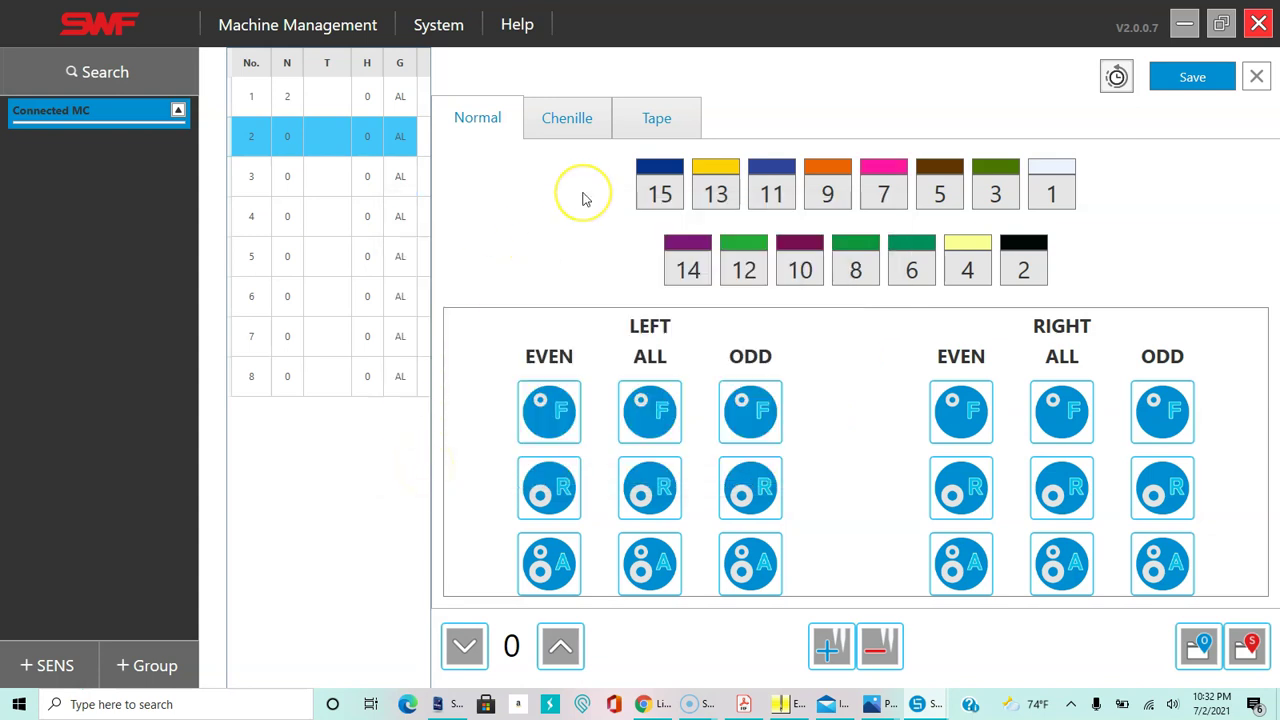
Change needle 8's thread colour to bright magenta, RGB 255, 27, 244
click(855, 246)
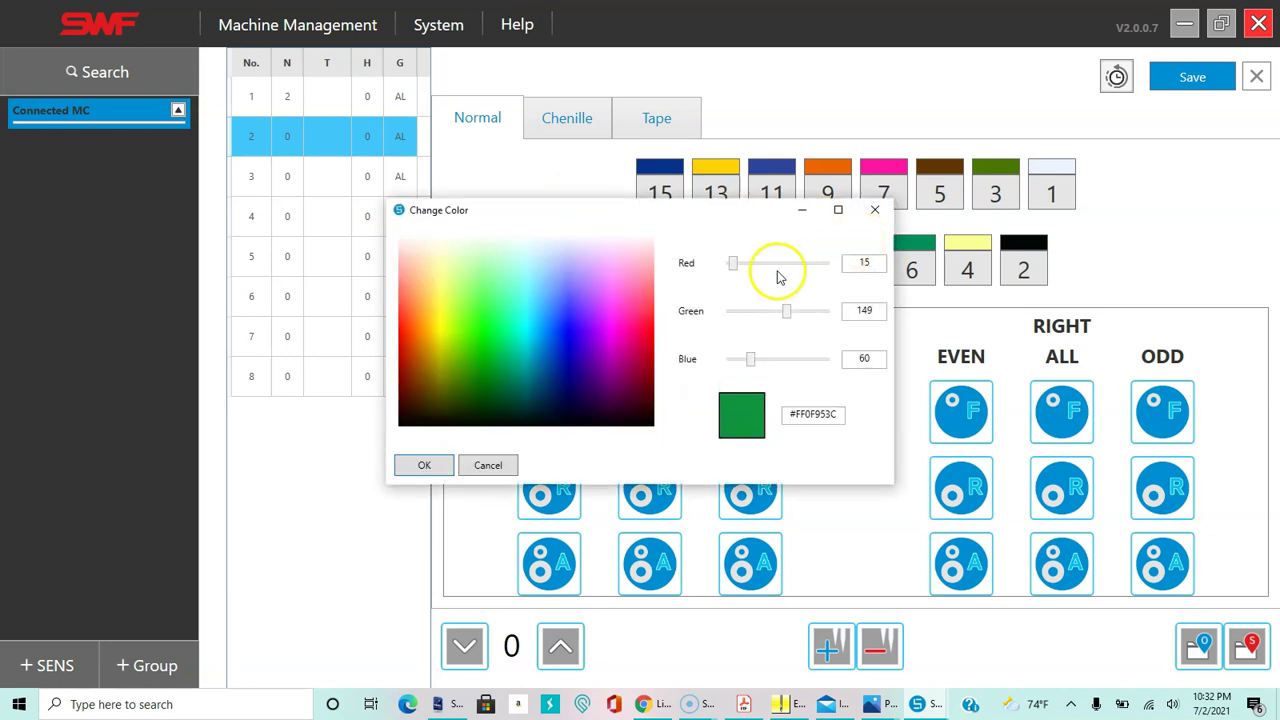
drag(560, 260, 614, 320)
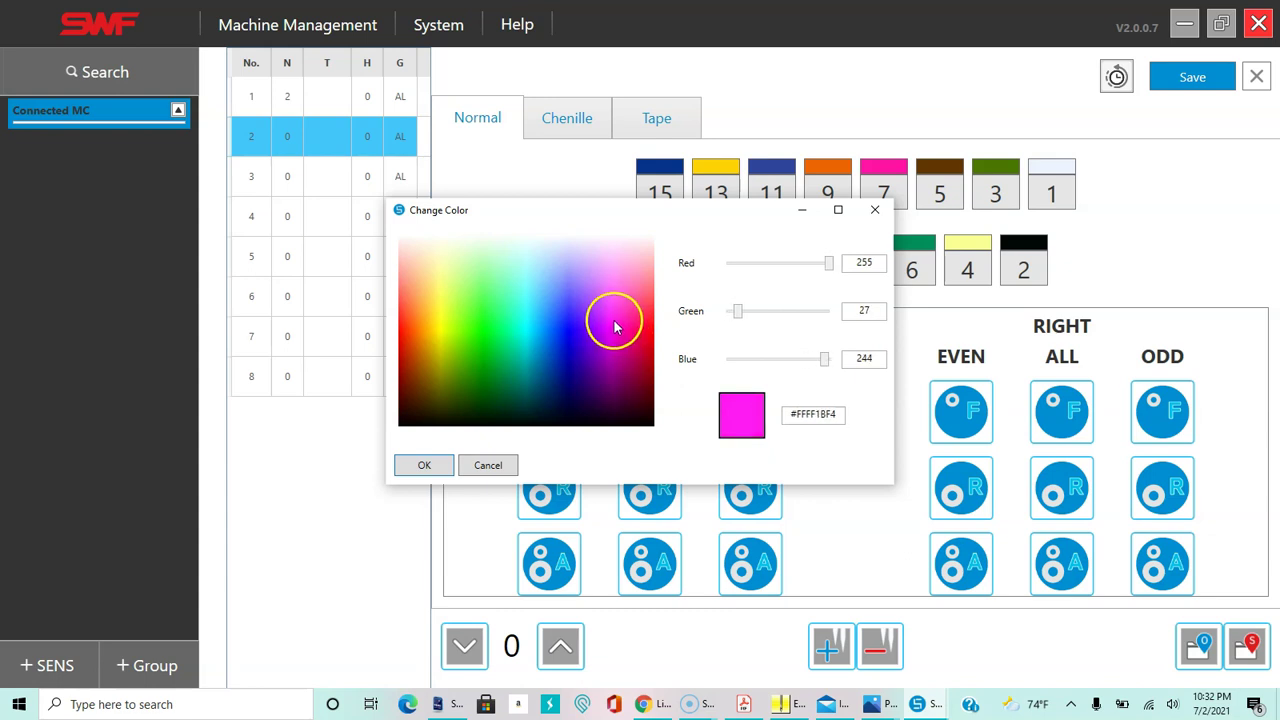
click(437, 463)
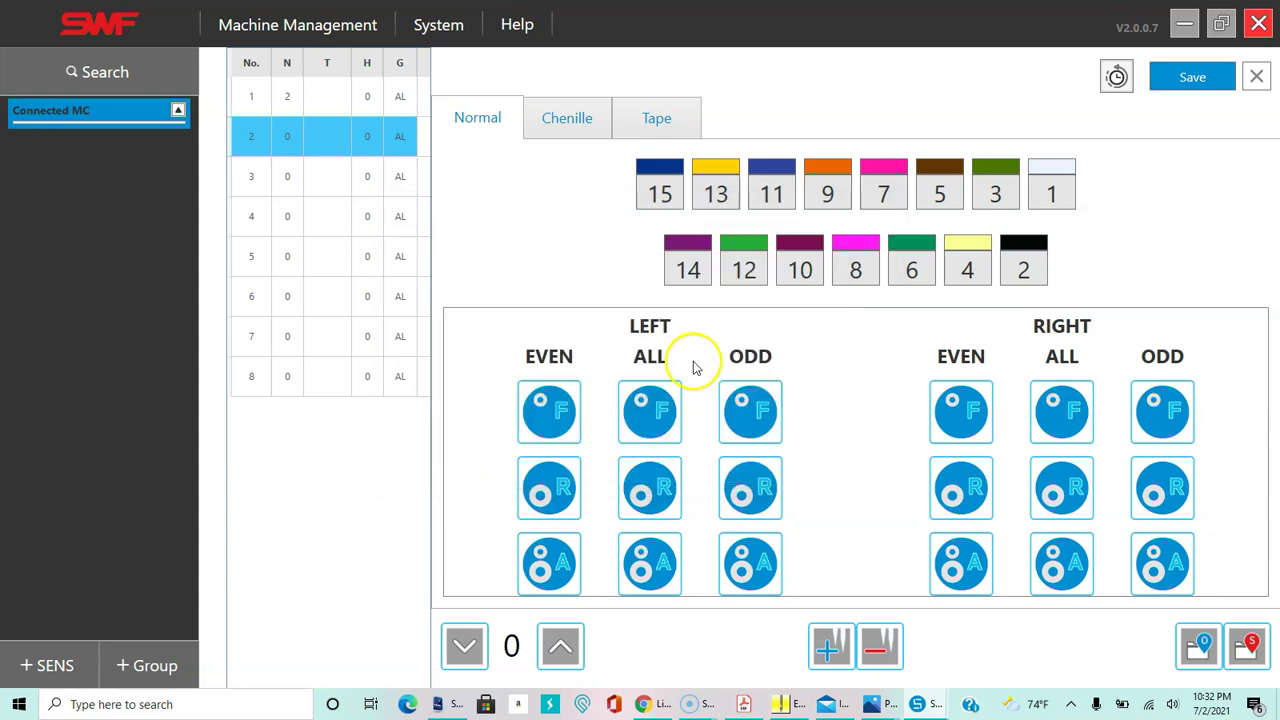
Change needle 8's thread colour to light purple, RGB 221, 89, 253
click(863, 254)
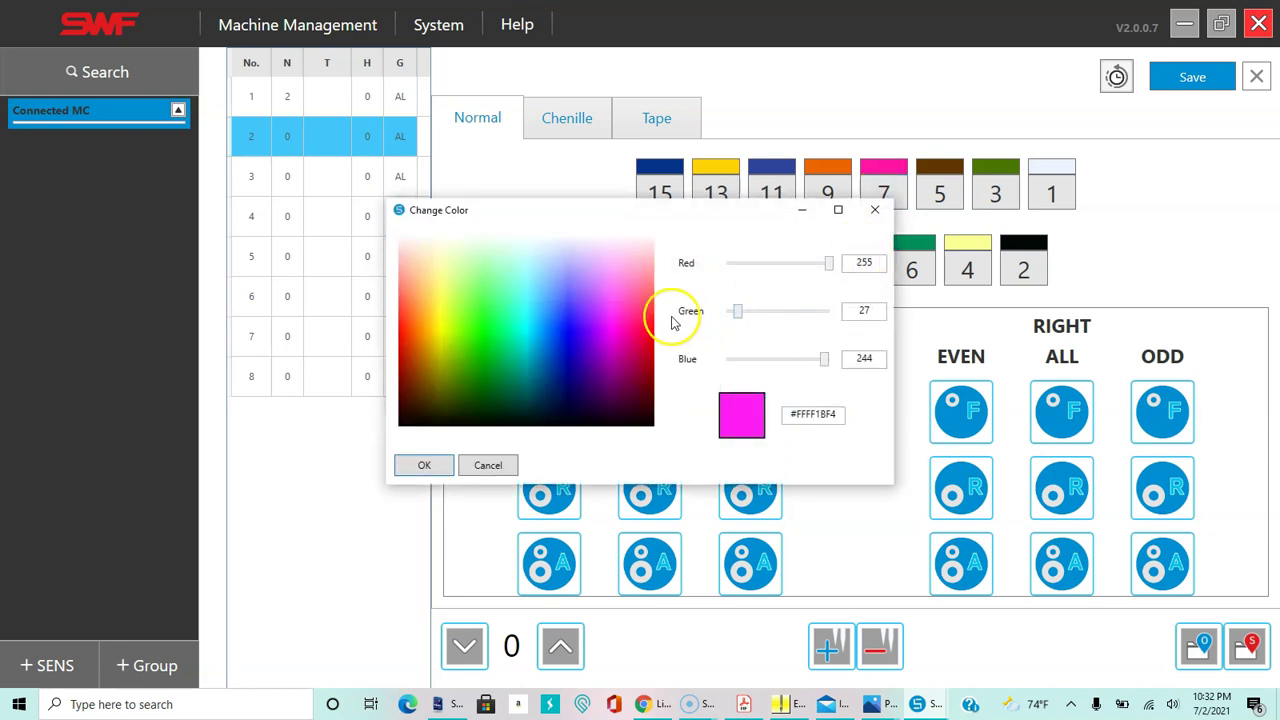
mouse_move(607, 316)
mouse_down()
mouse_move(574, 287)
mouse_move(574, 303)
mouse_move(600, 309)
mouse_move(601, 296)
mouse_up()
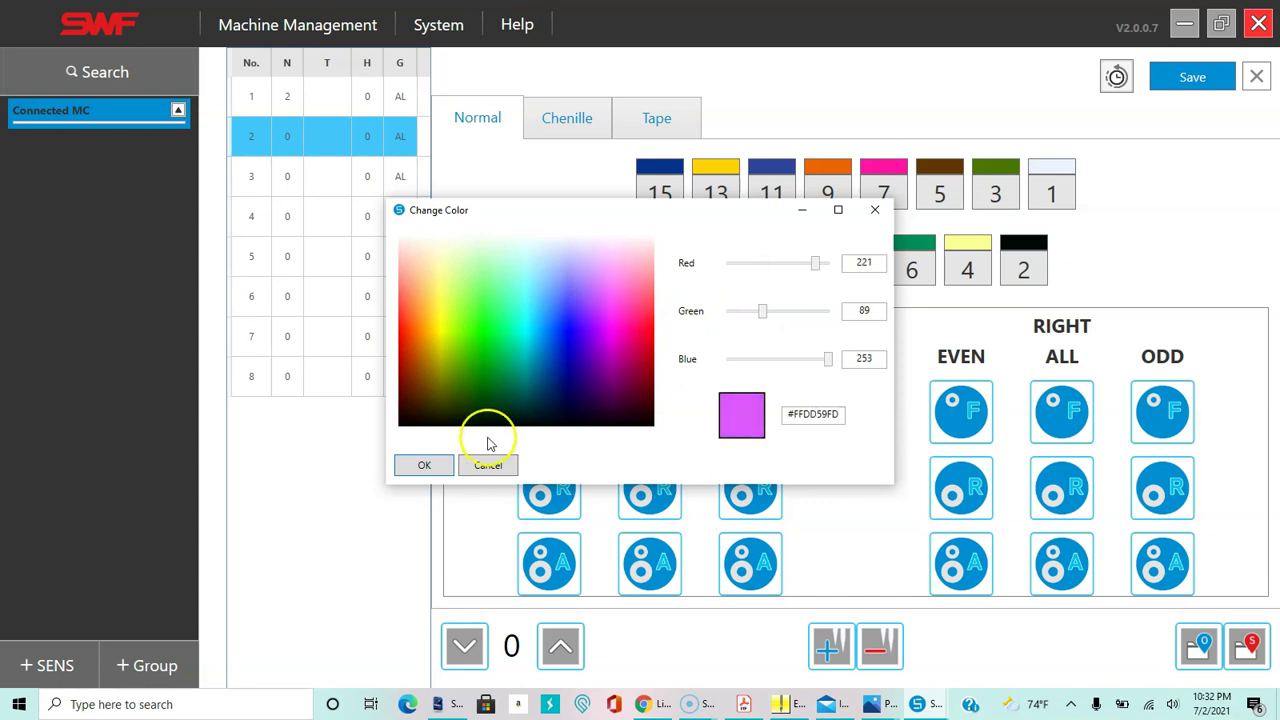
click(424, 464)
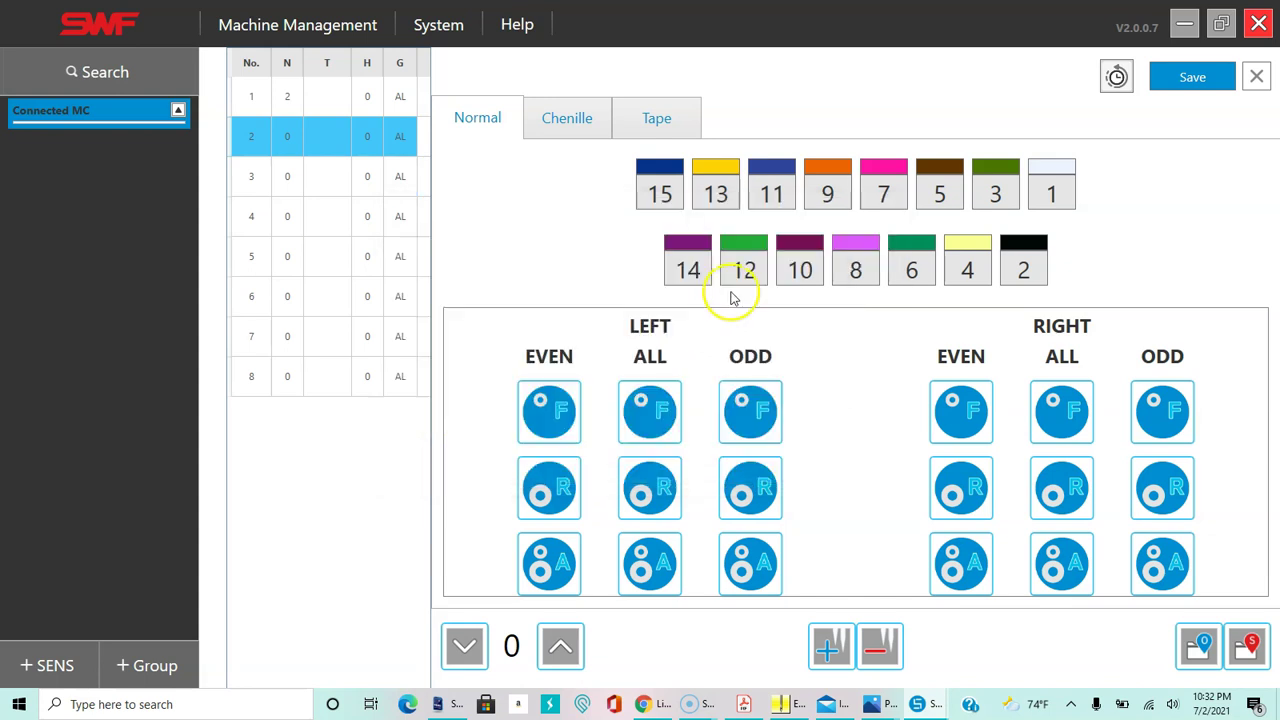
Change needle 9's thread colour to violet, RGB 161, 45, 255
click(840, 172)
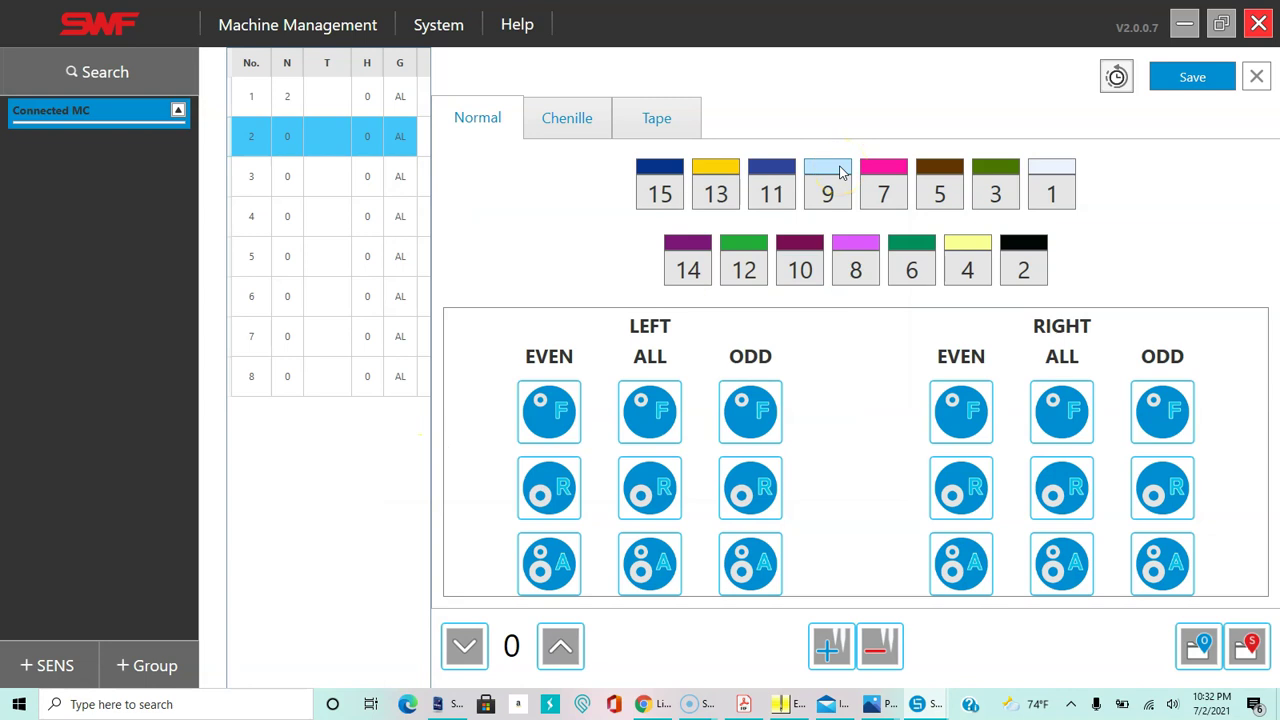
click(840, 172)
drag(634, 314, 593, 316)
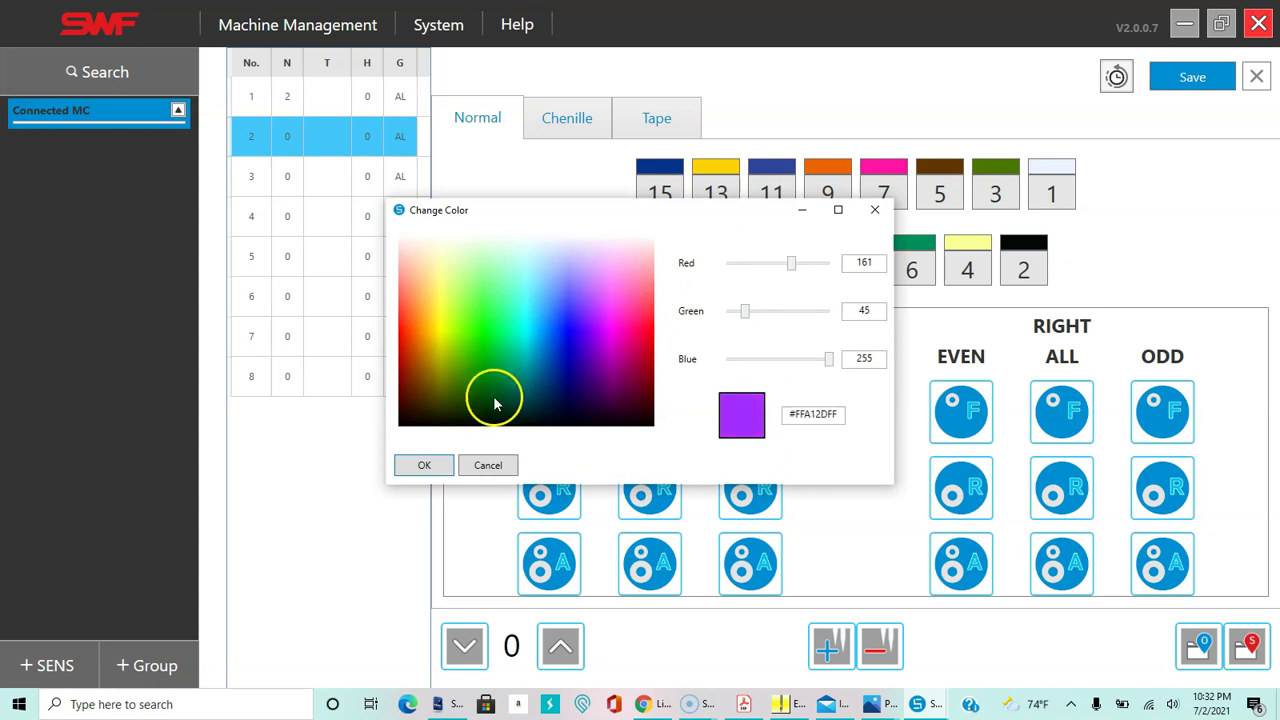
click(424, 467)
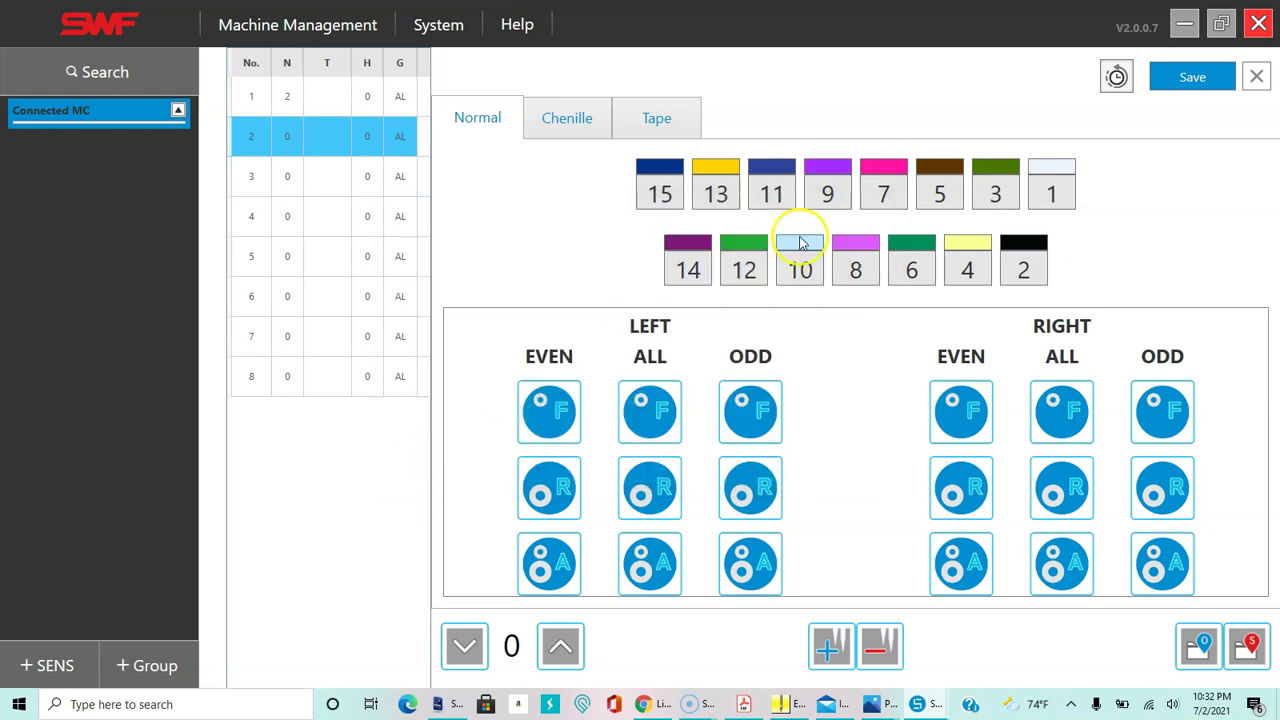
Change needle 10's thread colour to mint green, RGB 147, 255, 223
click(800, 250)
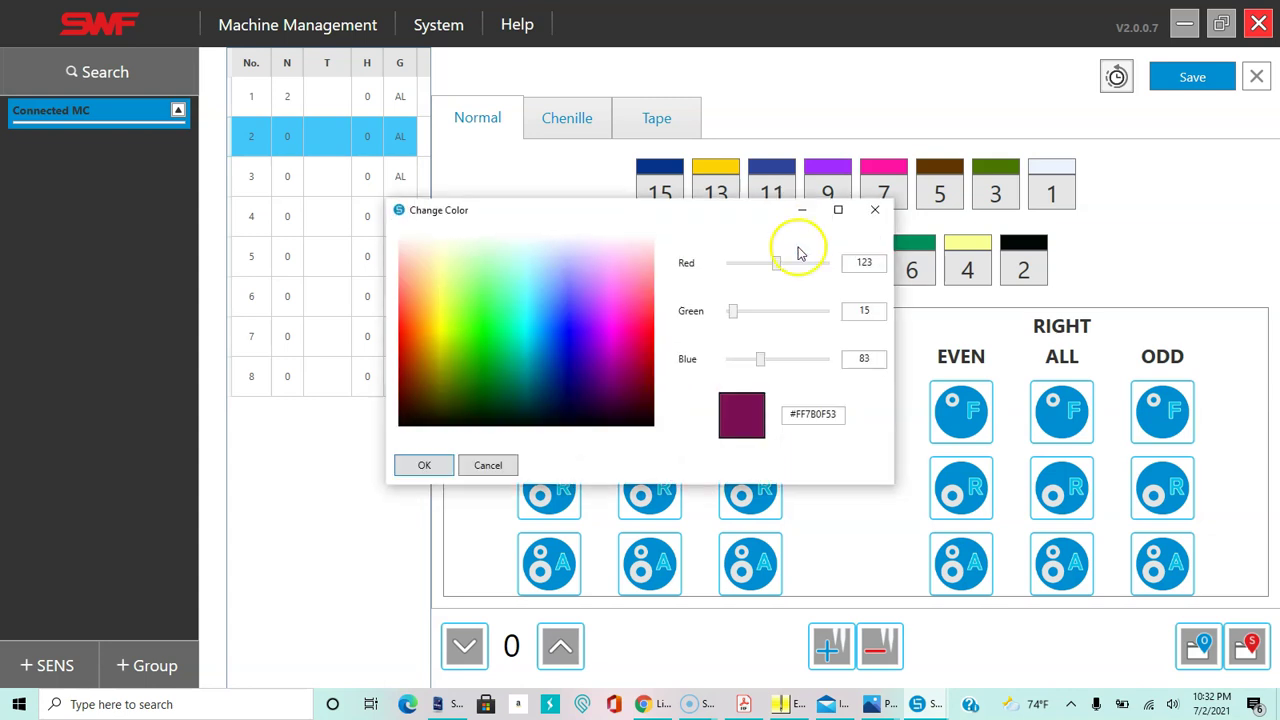
click(515, 284)
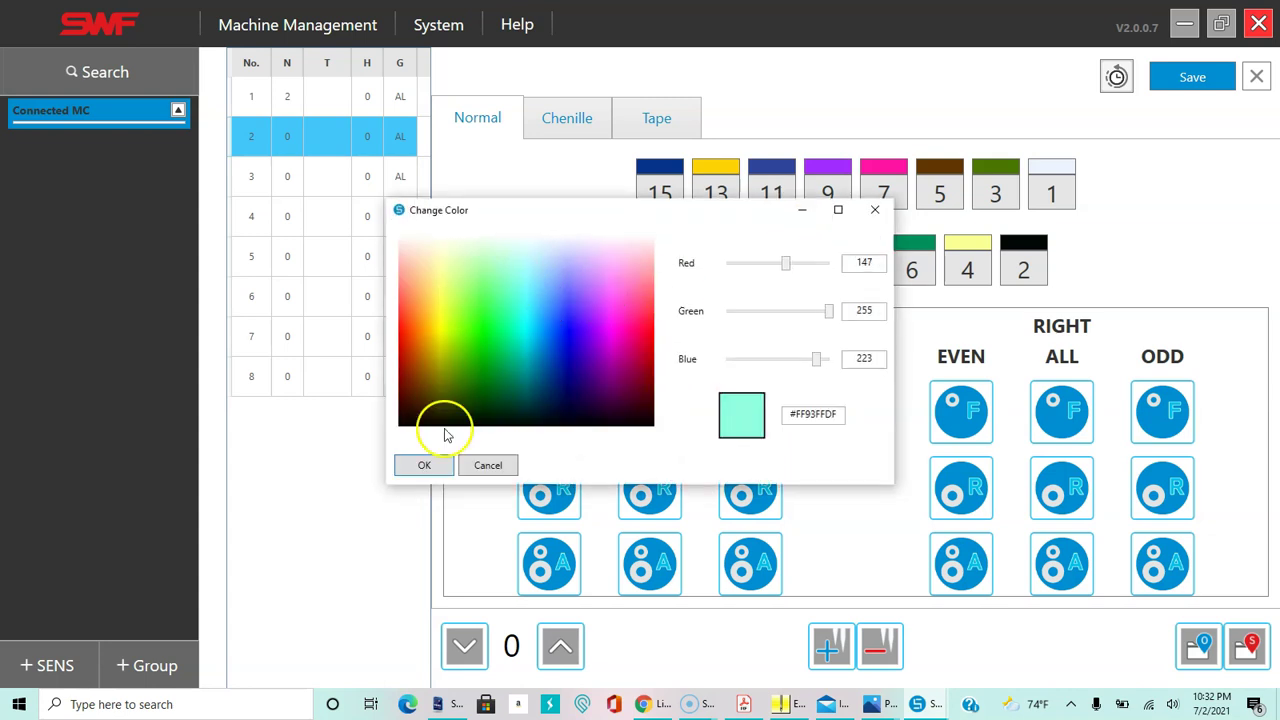
click(424, 465)
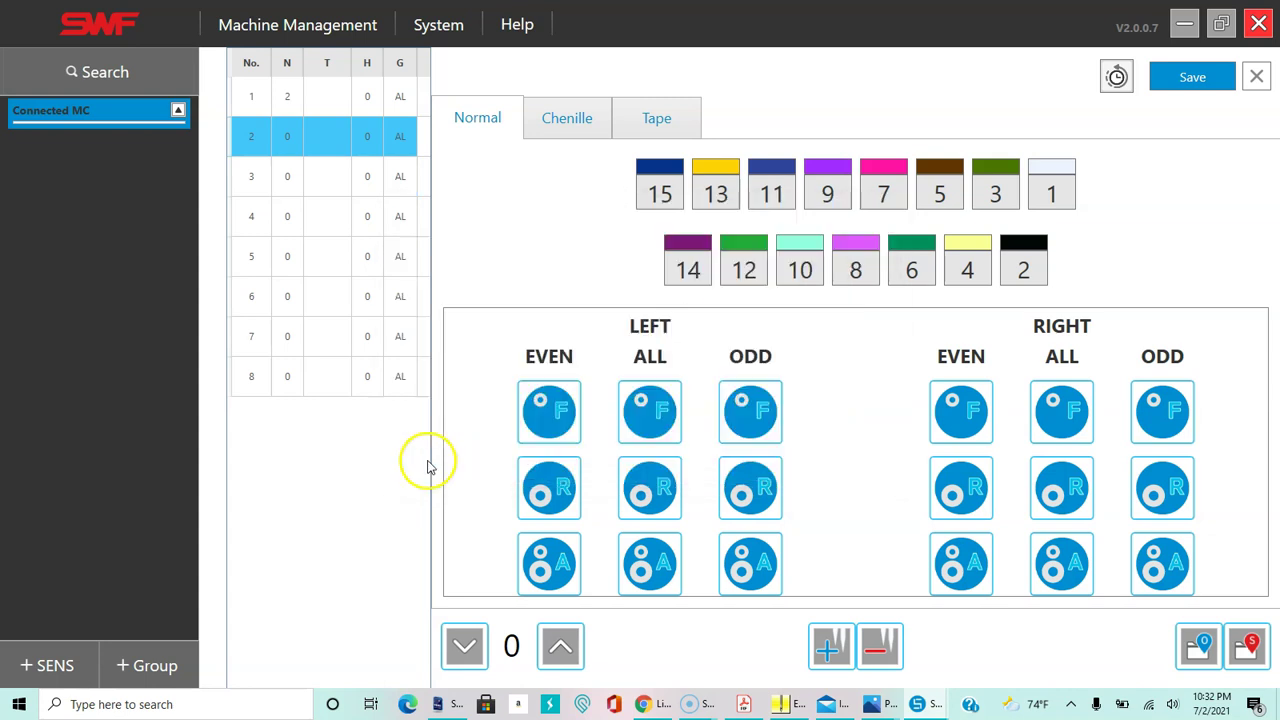
Change needle 11's thread colour to red, RGB 243, 0, 7
click(776, 170)
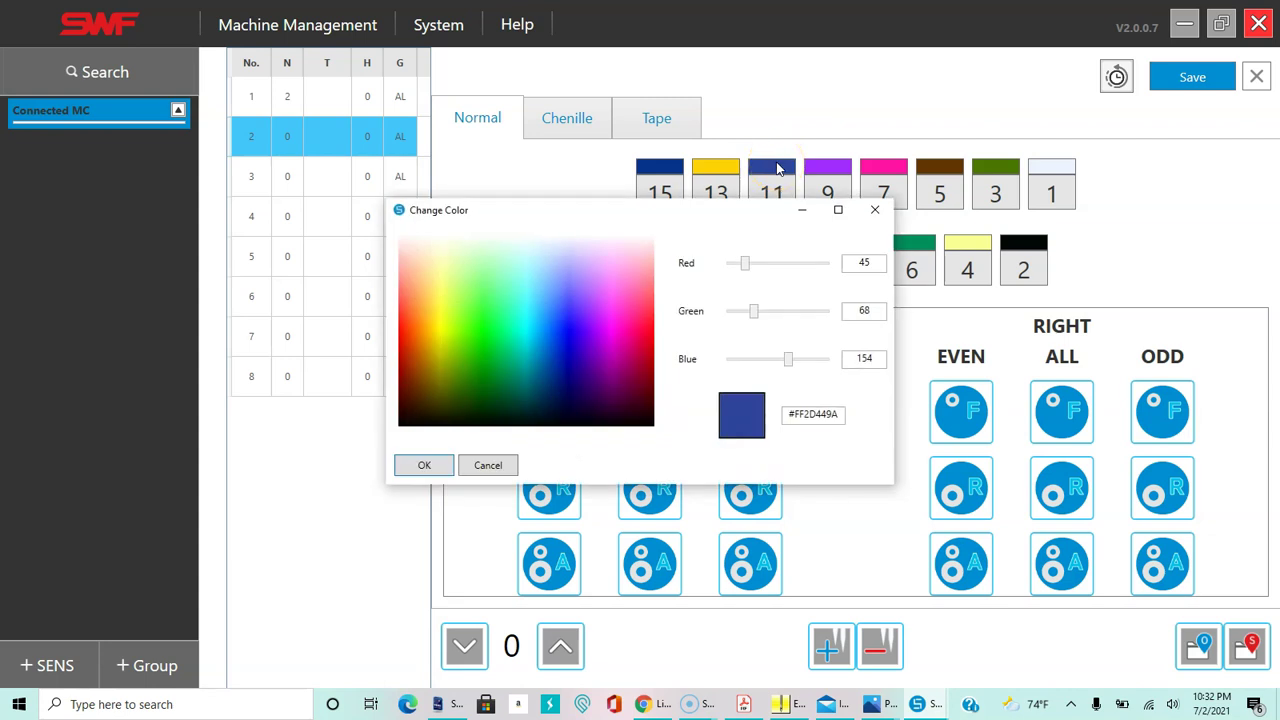
drag(606, 277, 661, 333)
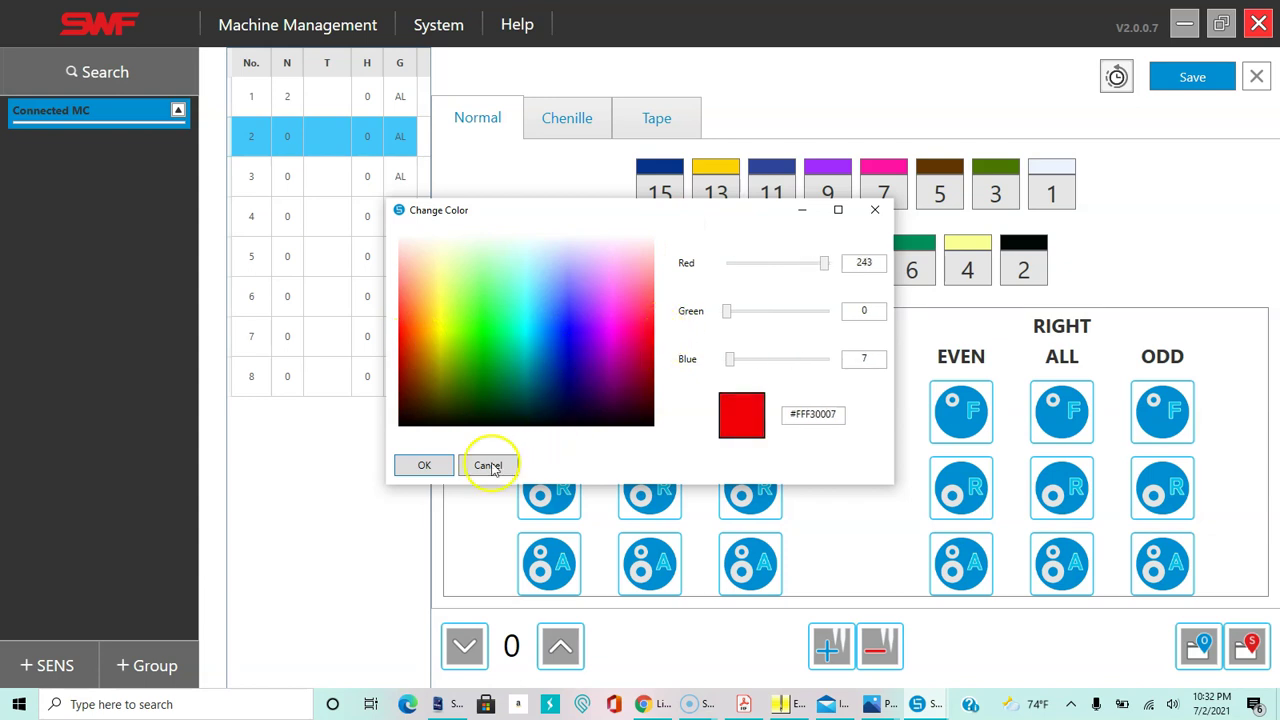
click(440, 465)
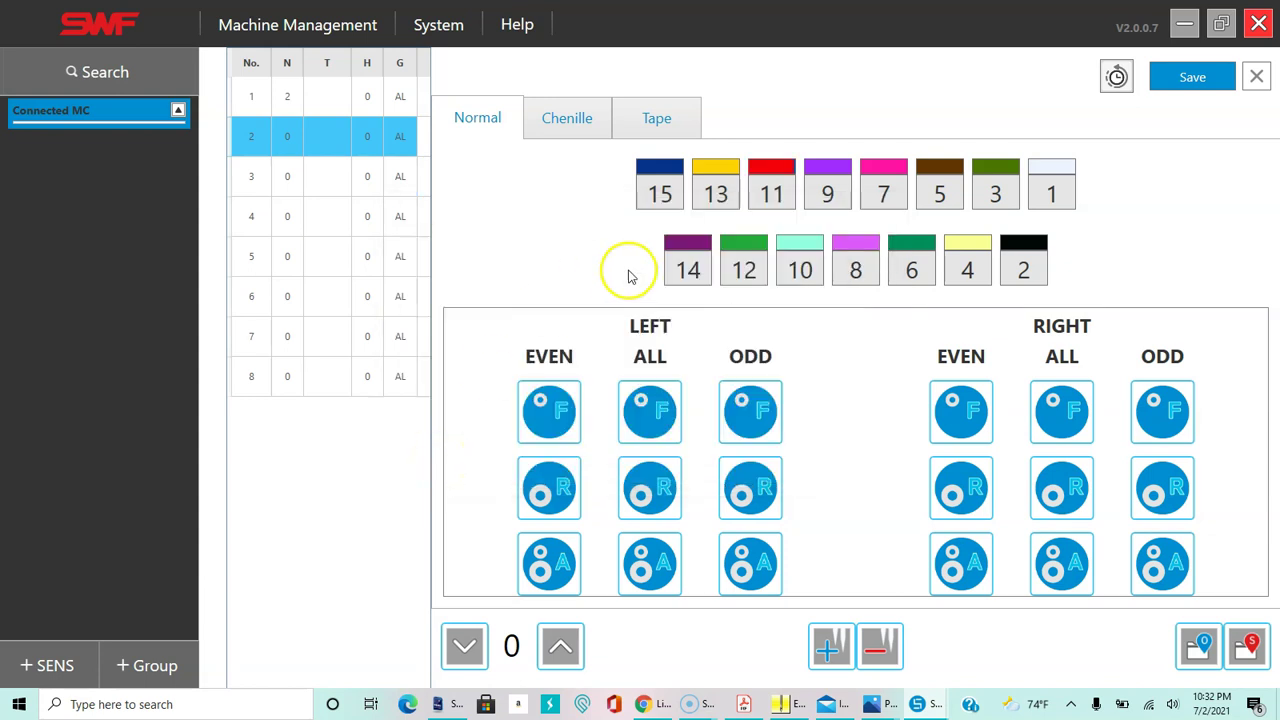
Change needle 12's thread colour to turquoise, RGB 47, 255, 229
click(735, 256)
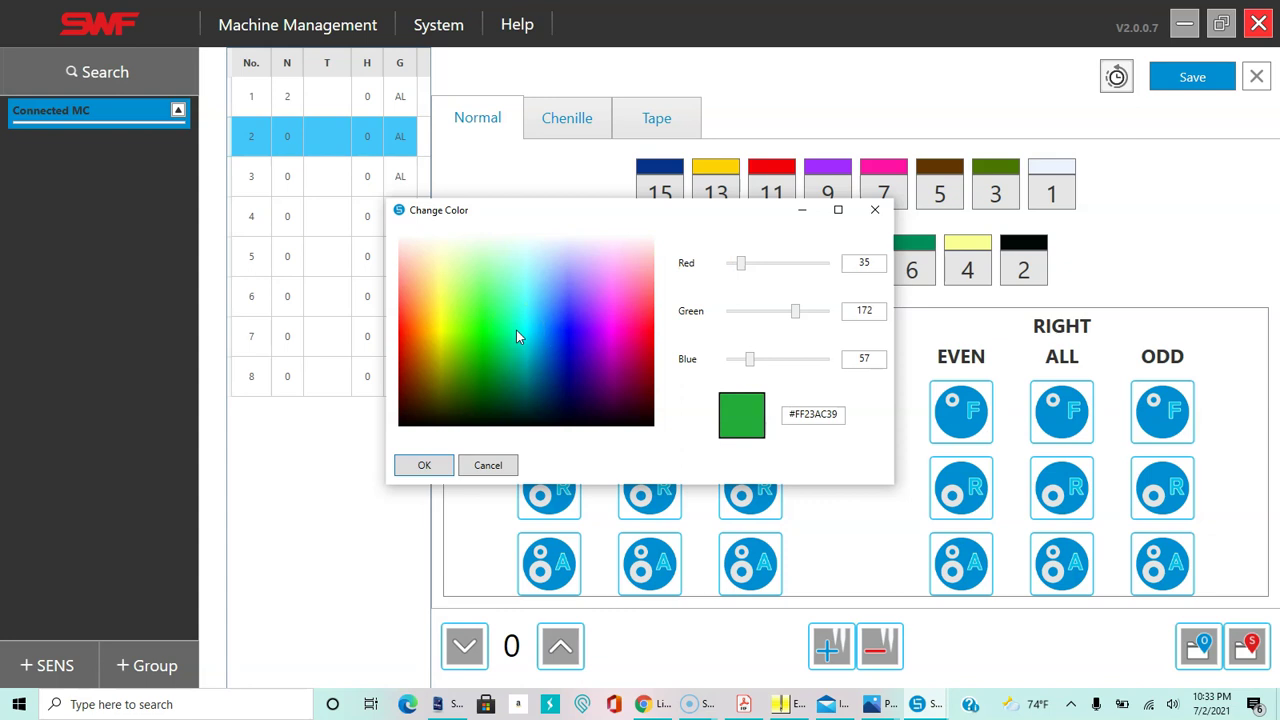
drag(516, 335, 520, 316)
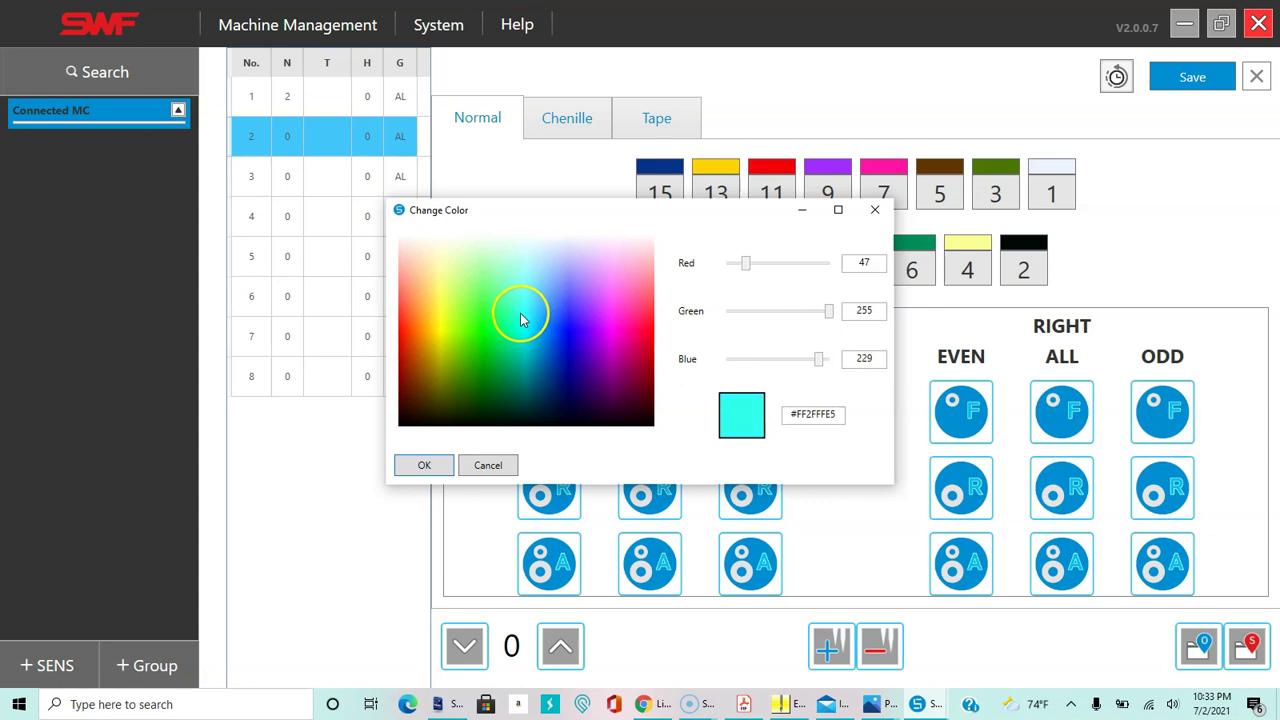
click(424, 465)
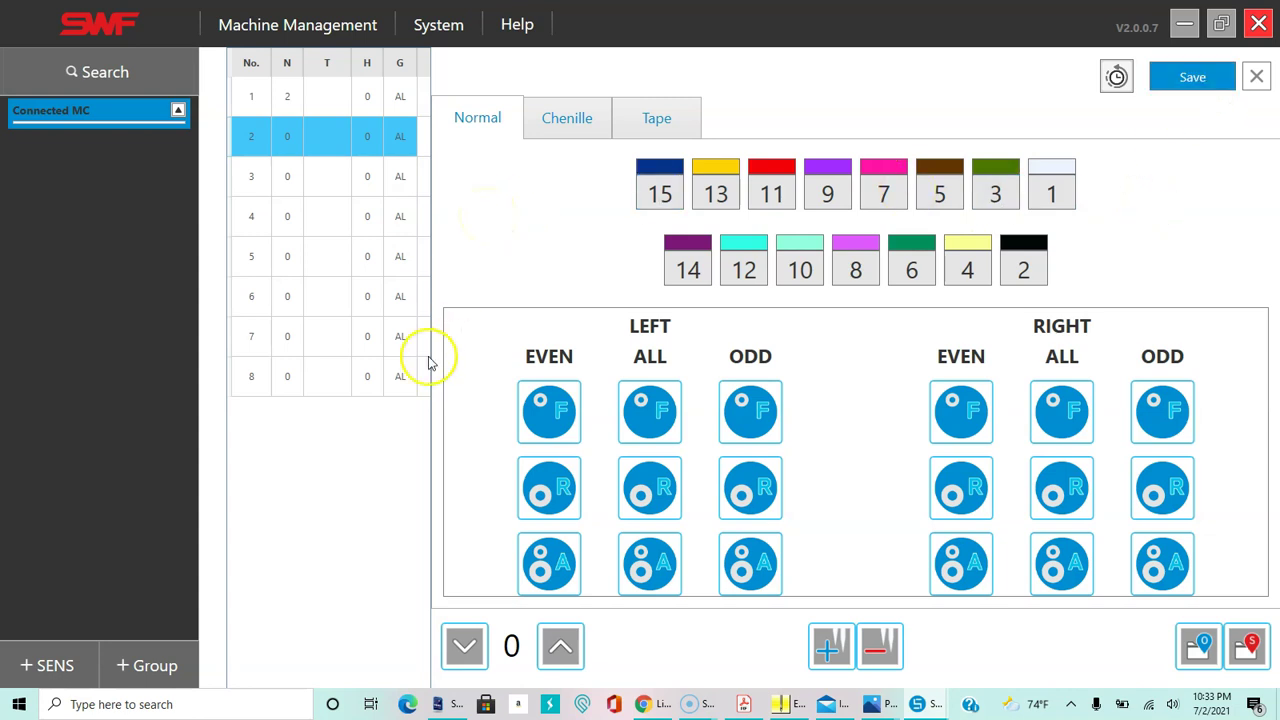
Check the unicorn's thread order in Embrilliance, and in the SWF software assign needles 1, 7, 6 and 8 to colour steps 1 to 4
click(781, 704)
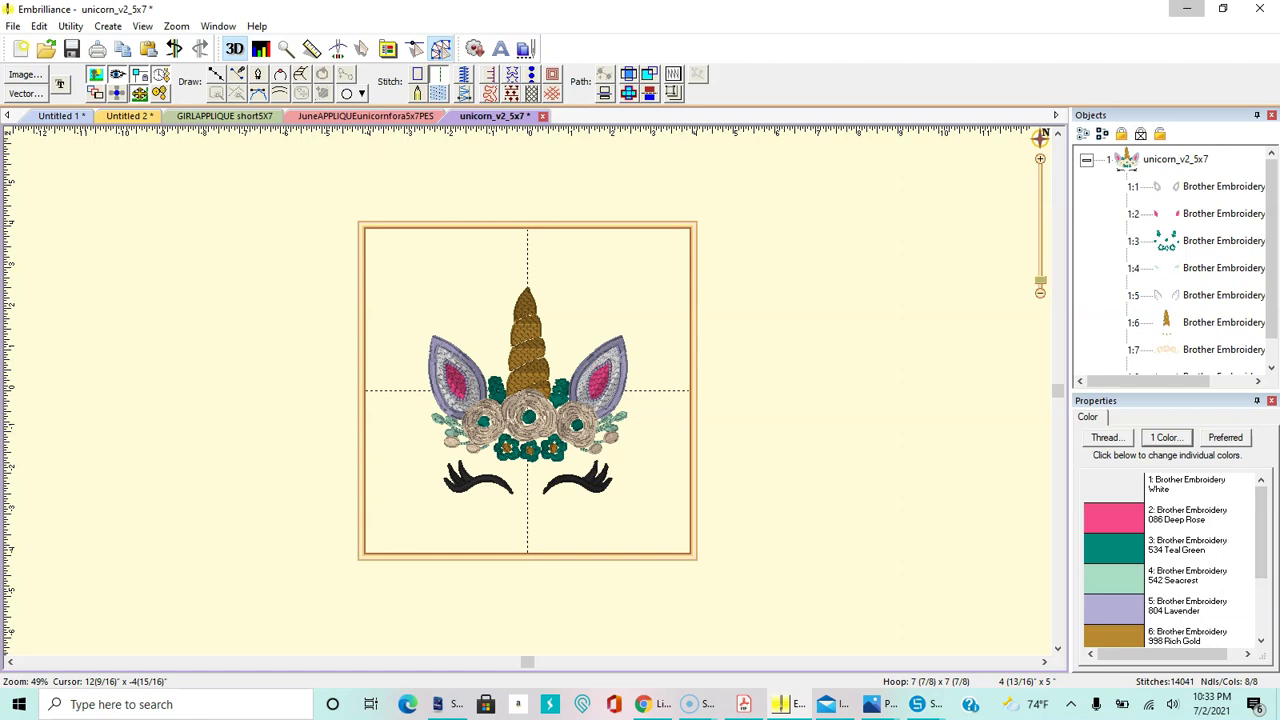
click(1187, 9)
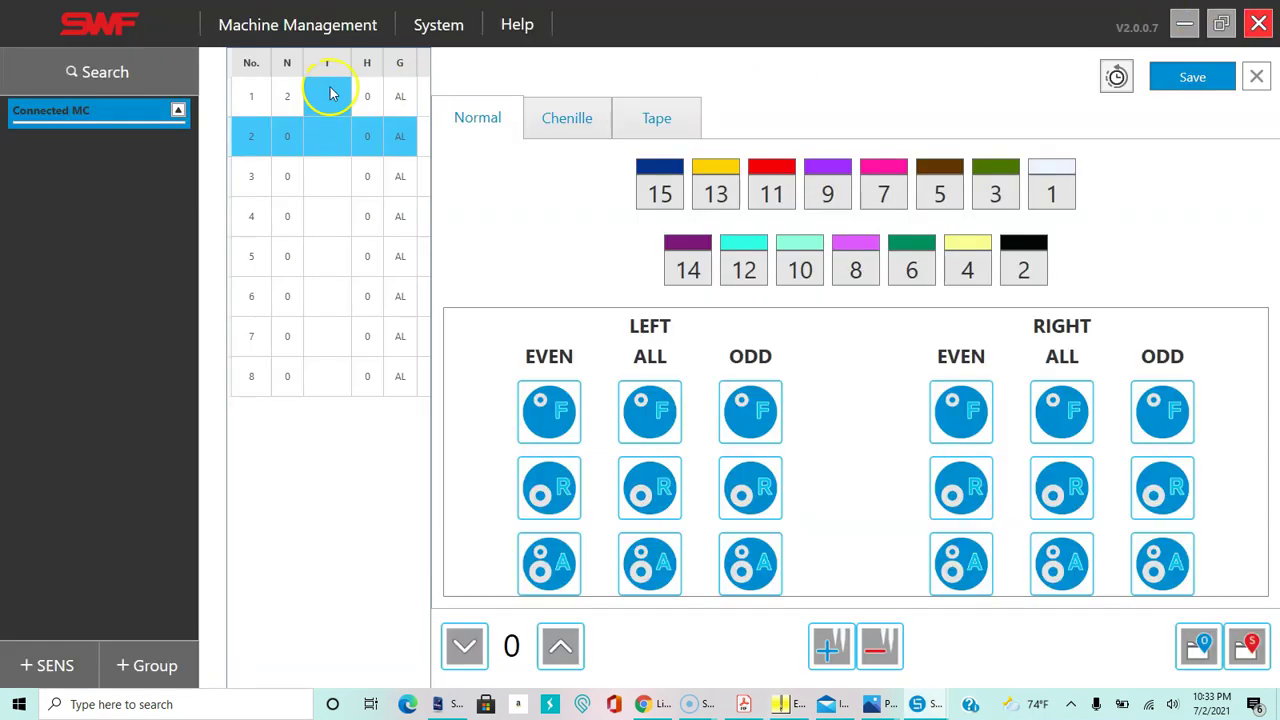
click(283, 98)
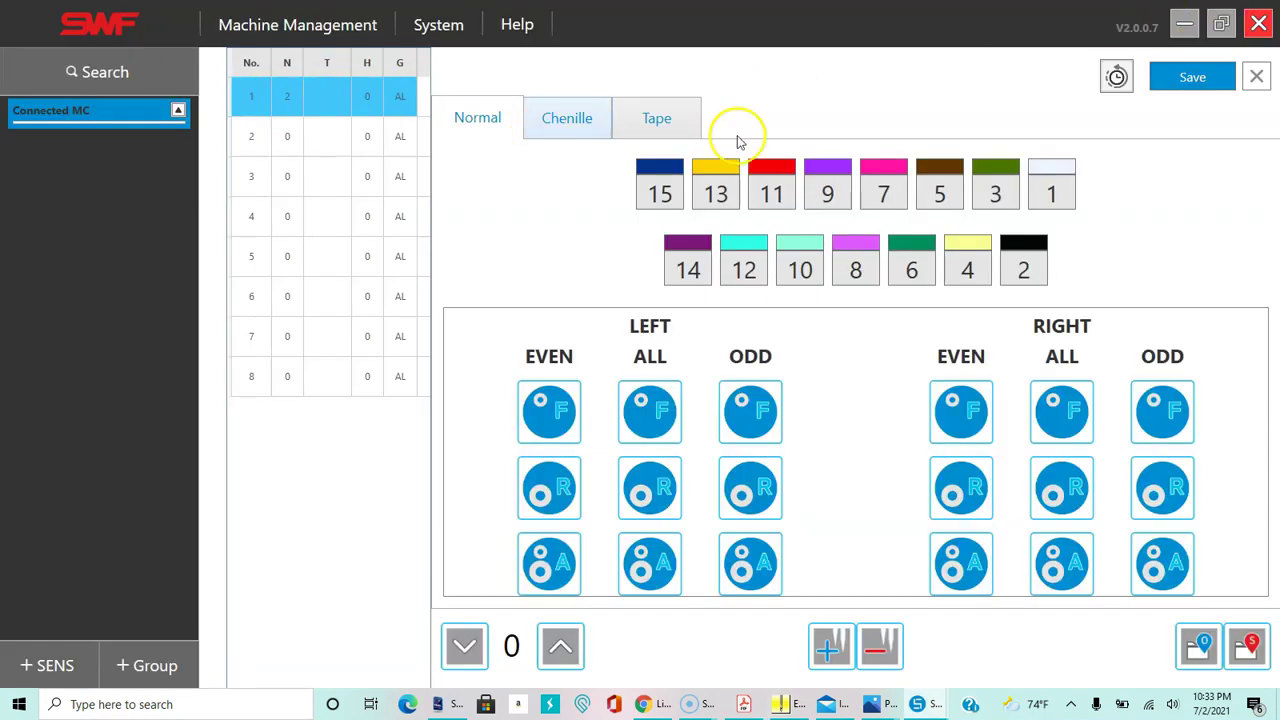
click(1052, 197)
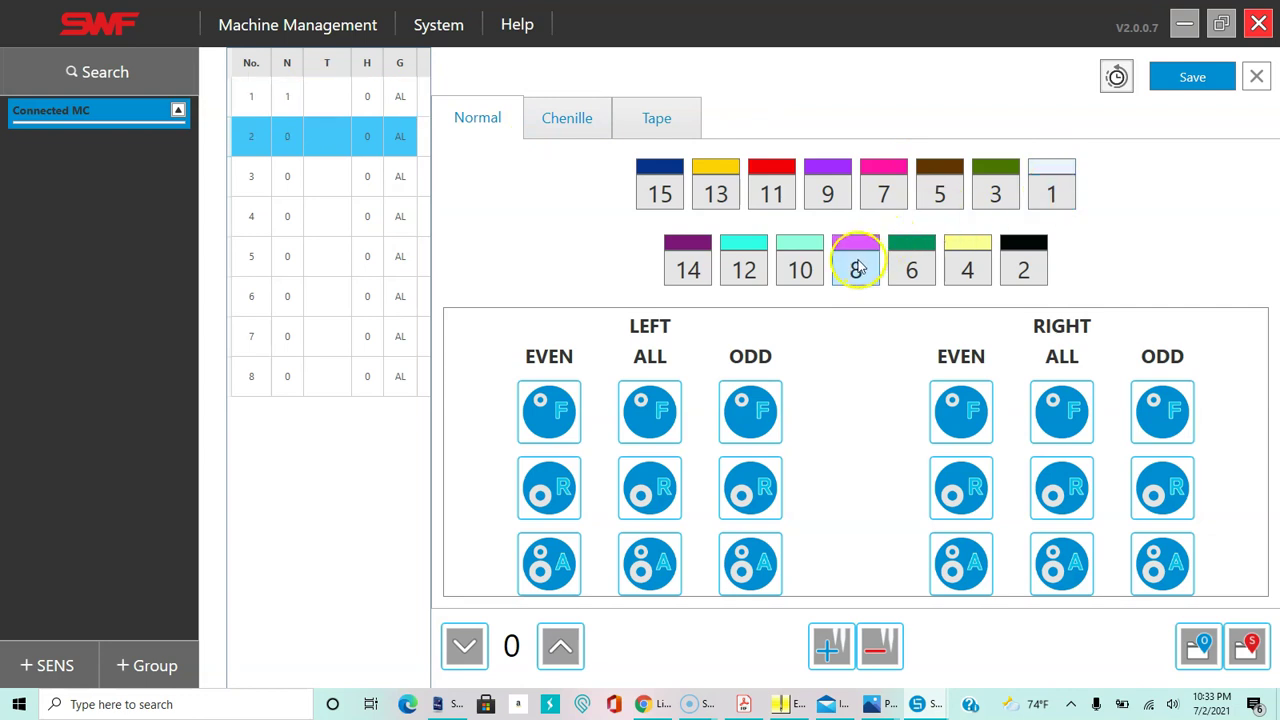
click(884, 195)
click(912, 268)
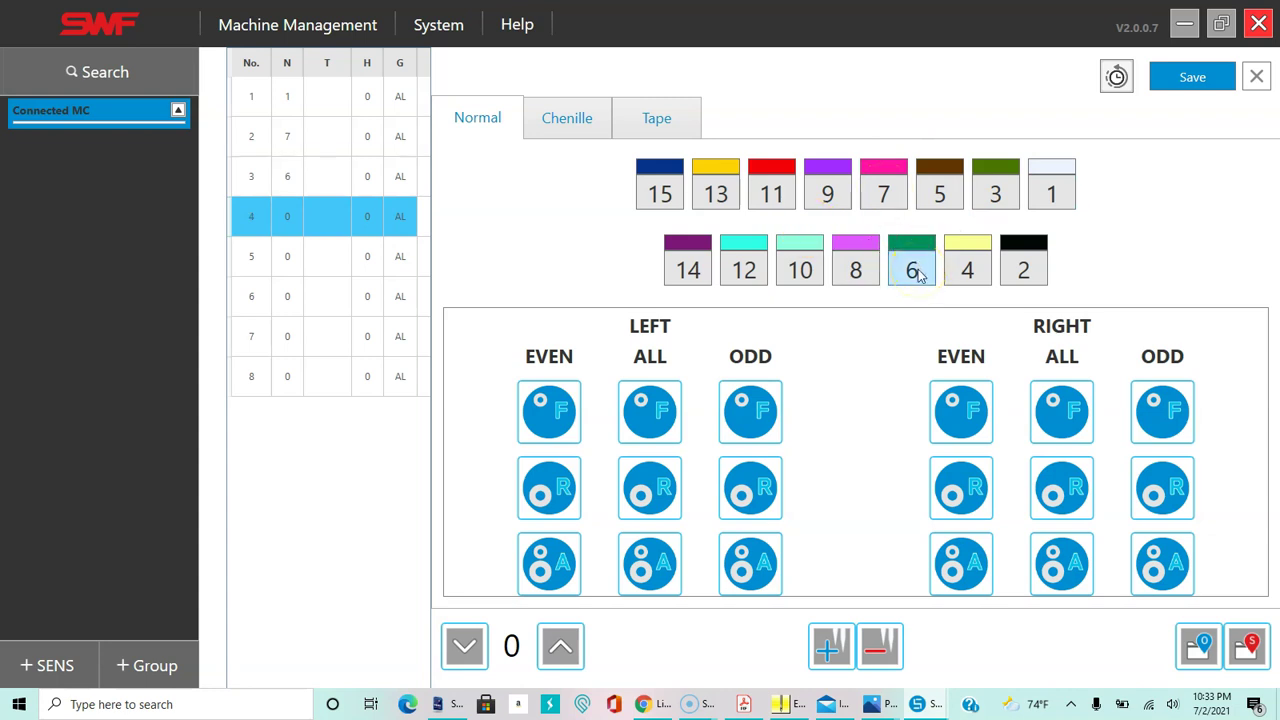
click(856, 270)
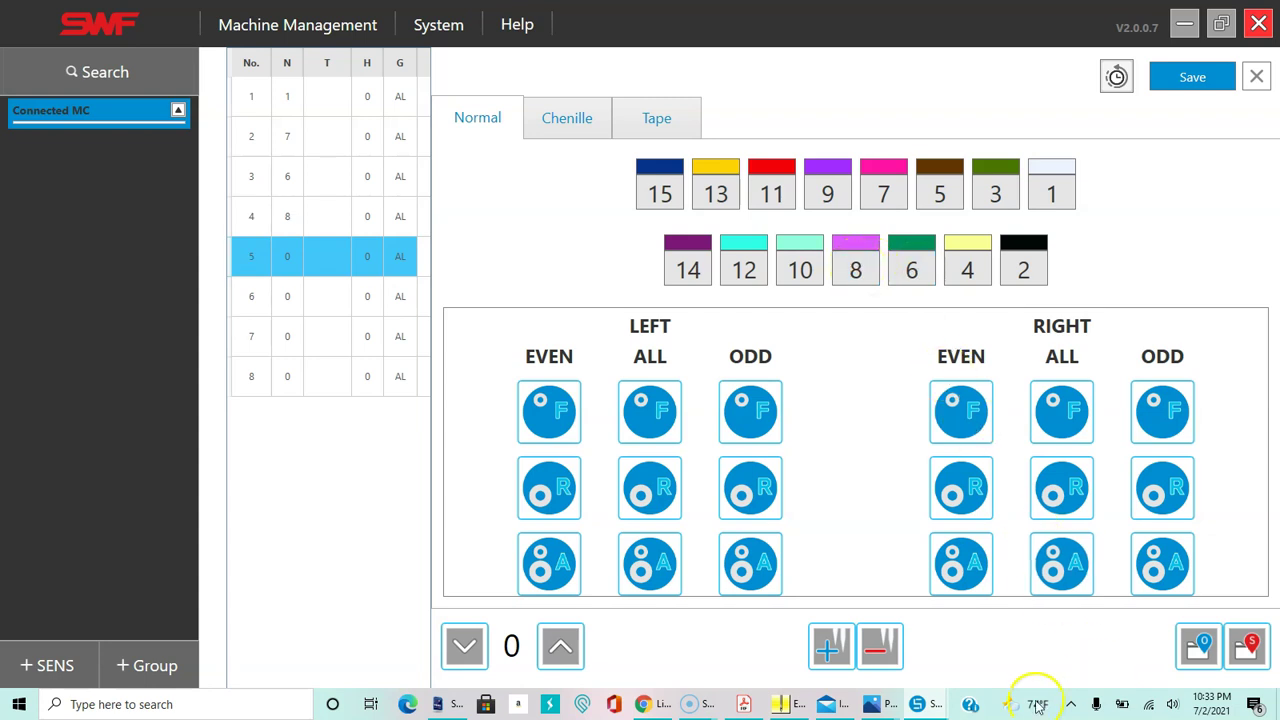
Recheck the unicorn's fourth thread colour in Embrilliance and reassign colour step 4 to needle 10 in the SWF software
click(786, 704)
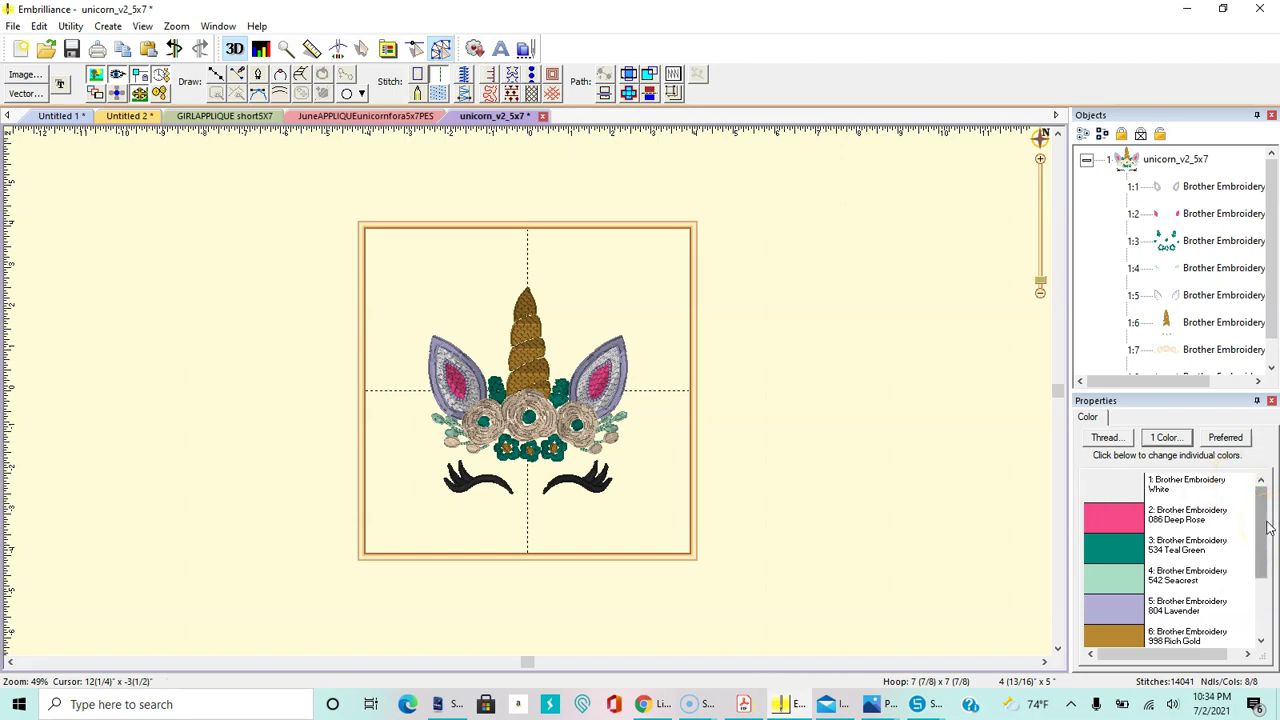
click(1190, 10)
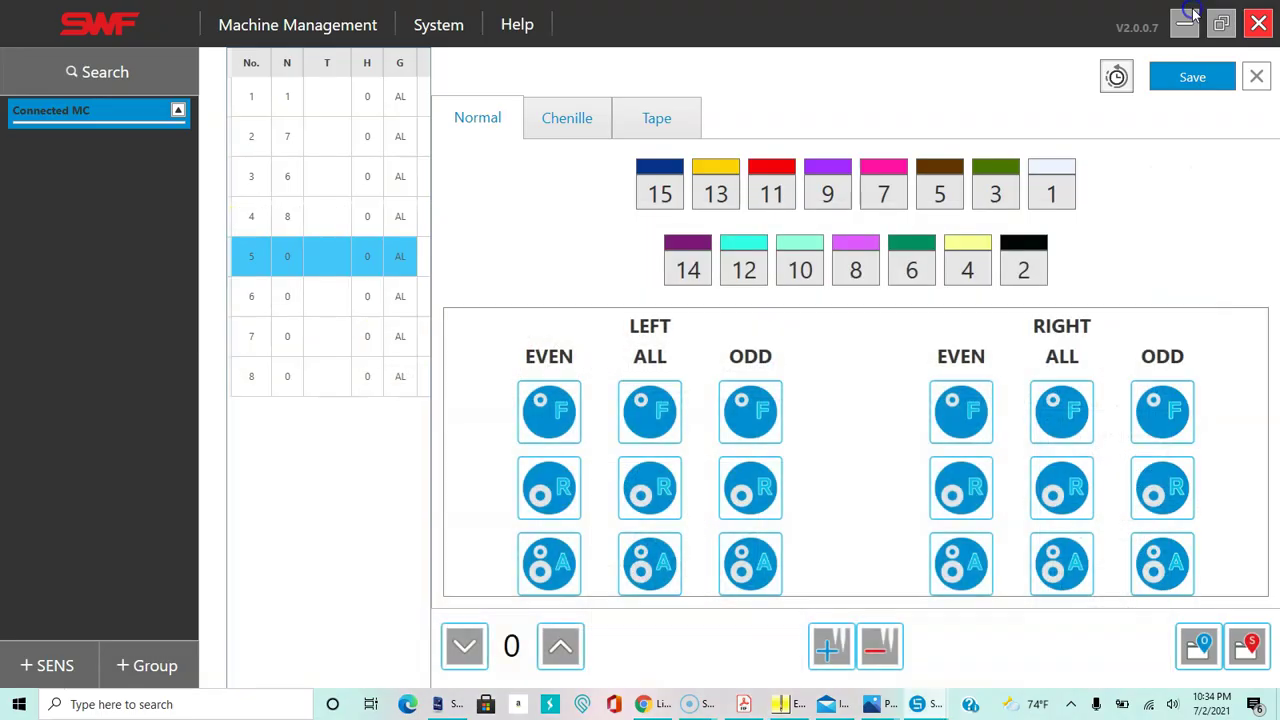
click(263, 220)
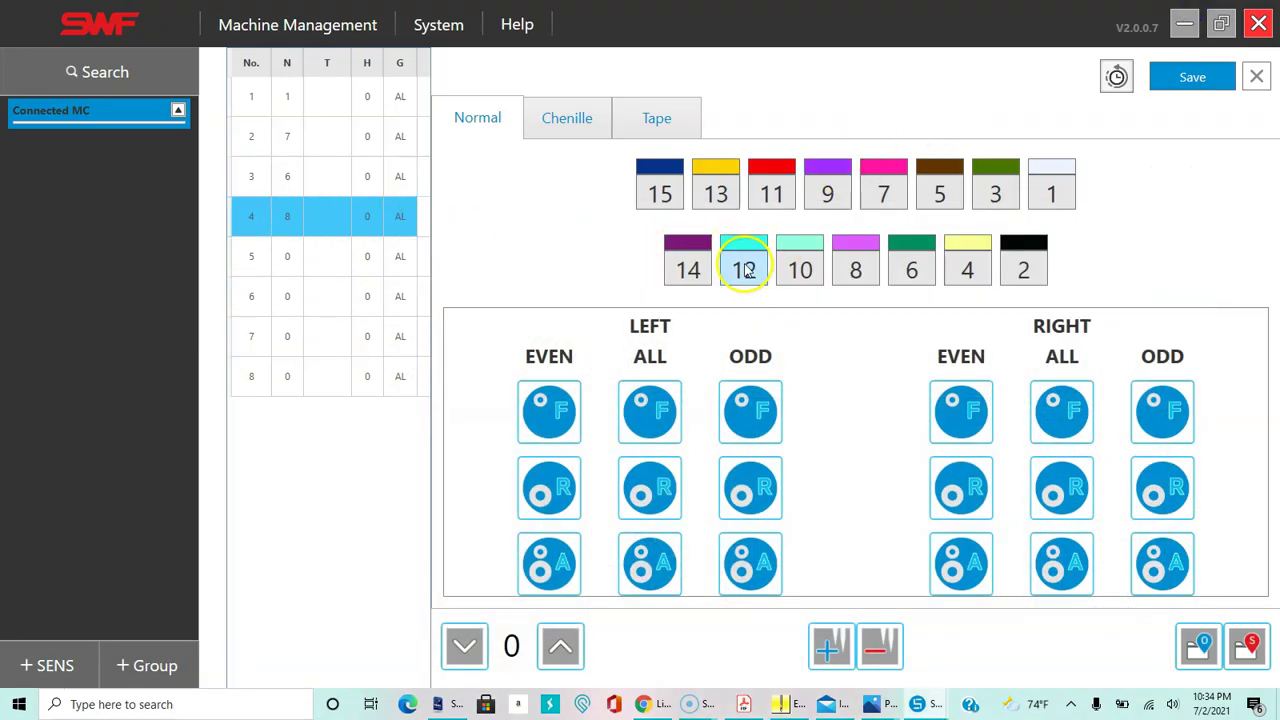
click(802, 270)
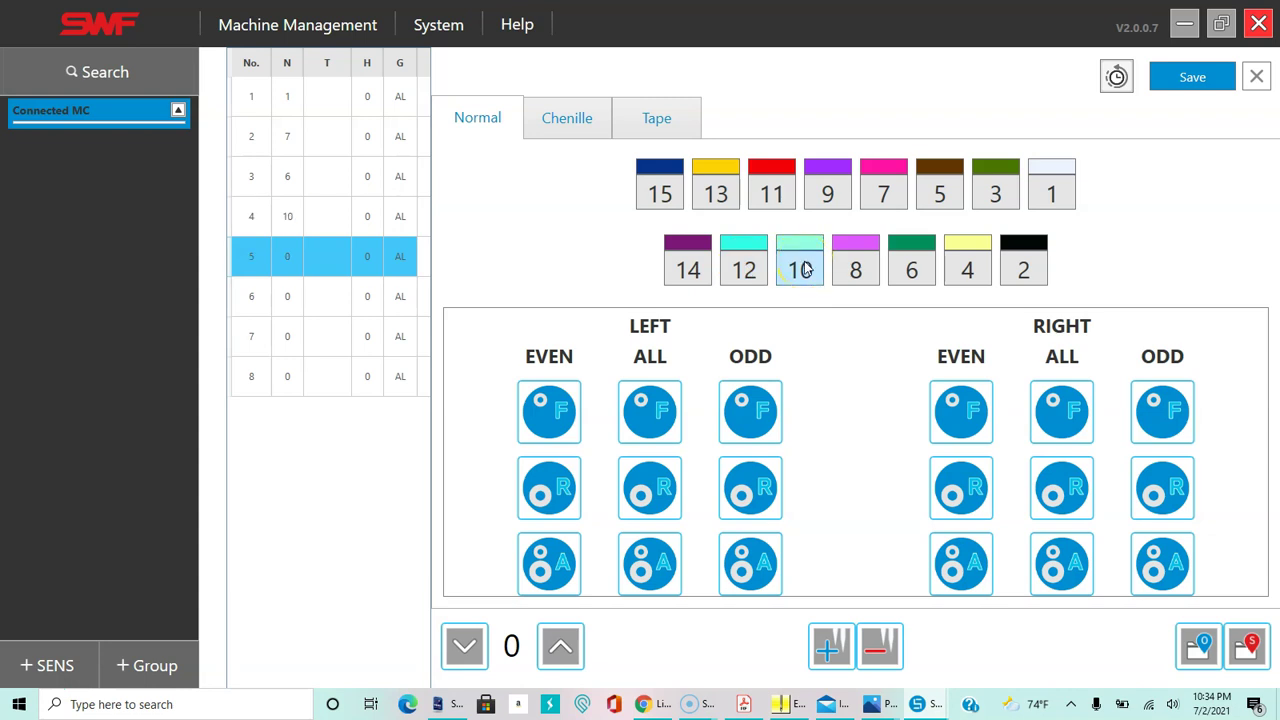
Review the unicorn's remaining thread colours in Embrilliance, and in the SWF software assign needle 9 to colour step 5 and needle 3 to step 6
click(789, 705)
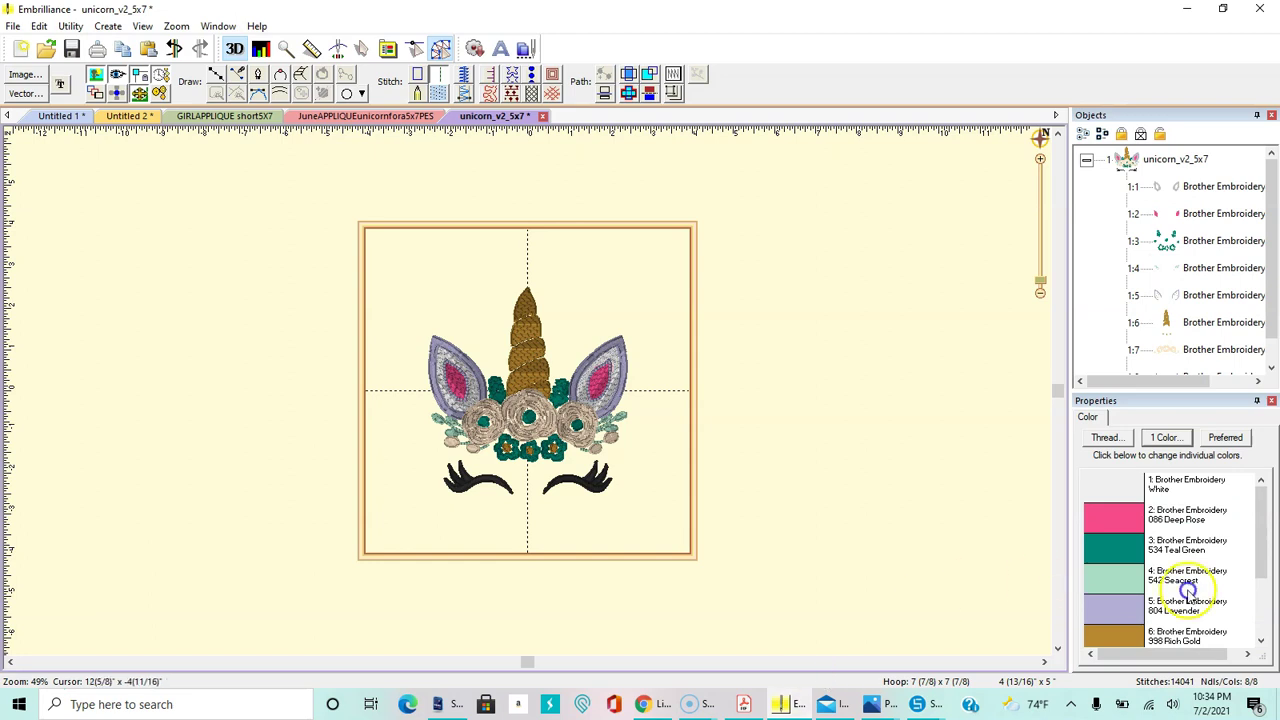
drag(1260, 551, 1260, 591)
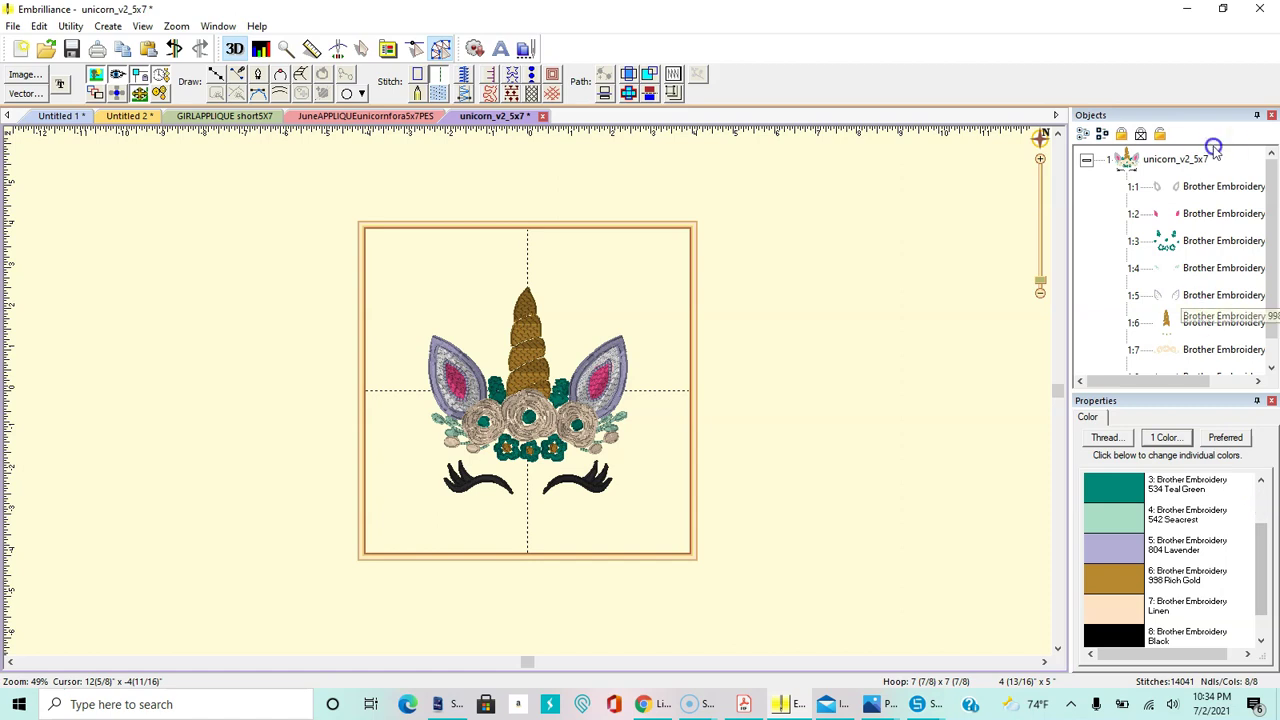
click(1183, 9)
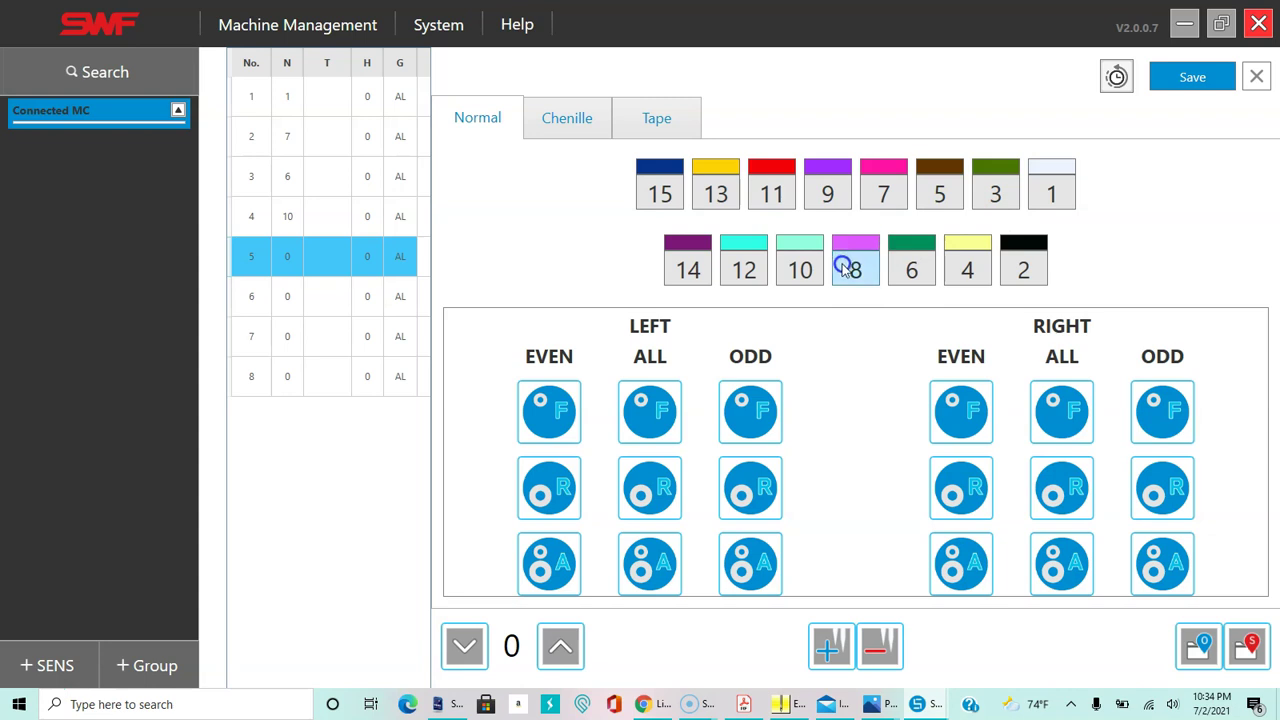
click(826, 195)
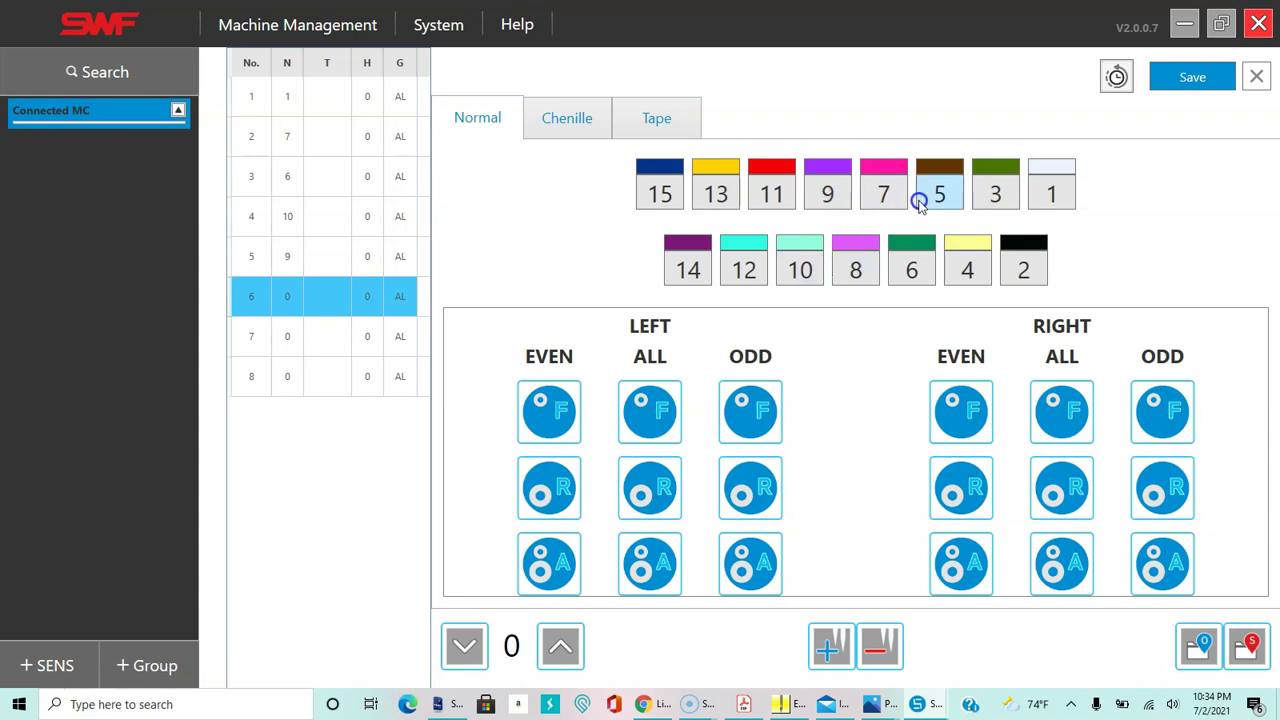
click(995, 196)
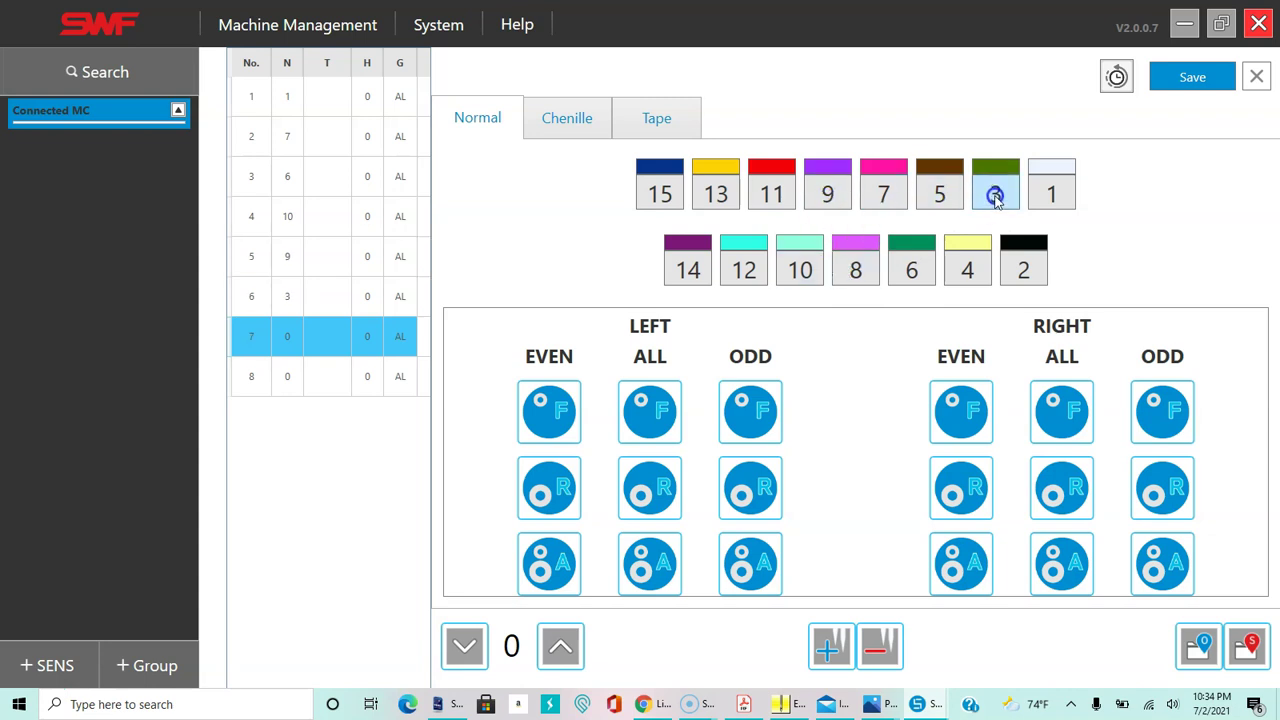
Assign needle 4 to colour step 7 and needle 2 to colour step 8 of the unicorn design
click(1050, 192)
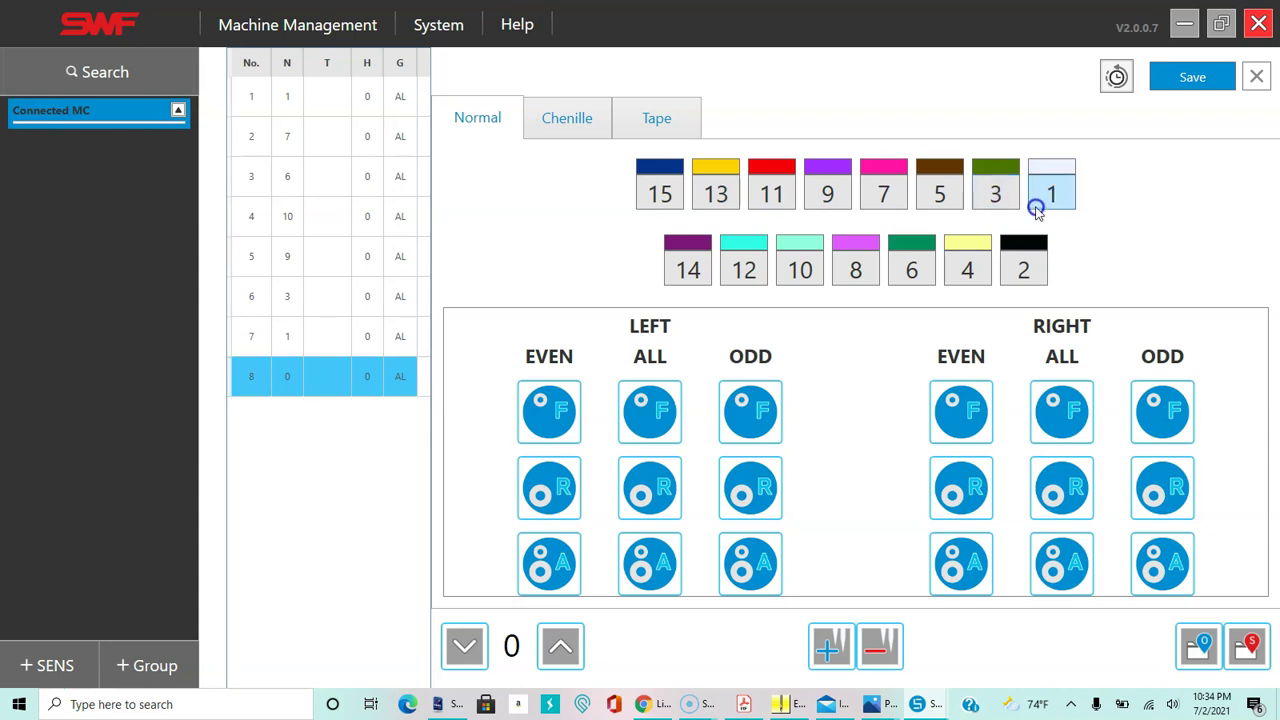
click(343, 345)
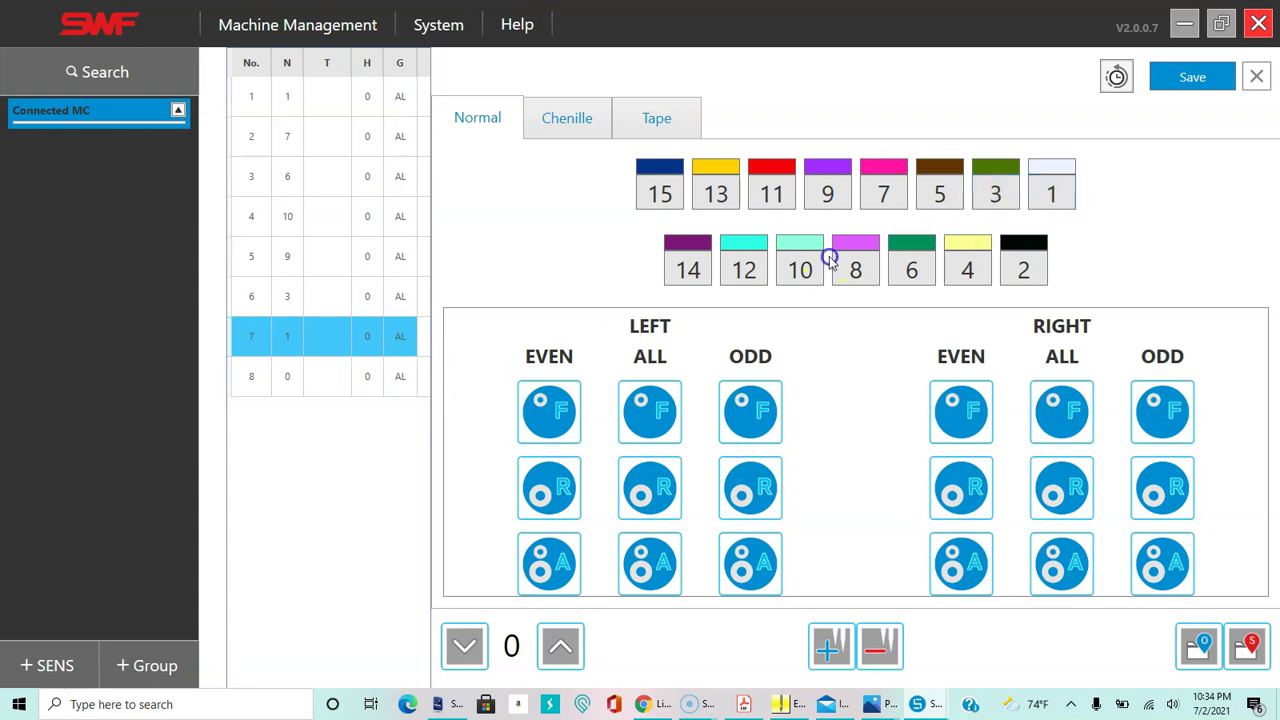
click(964, 268)
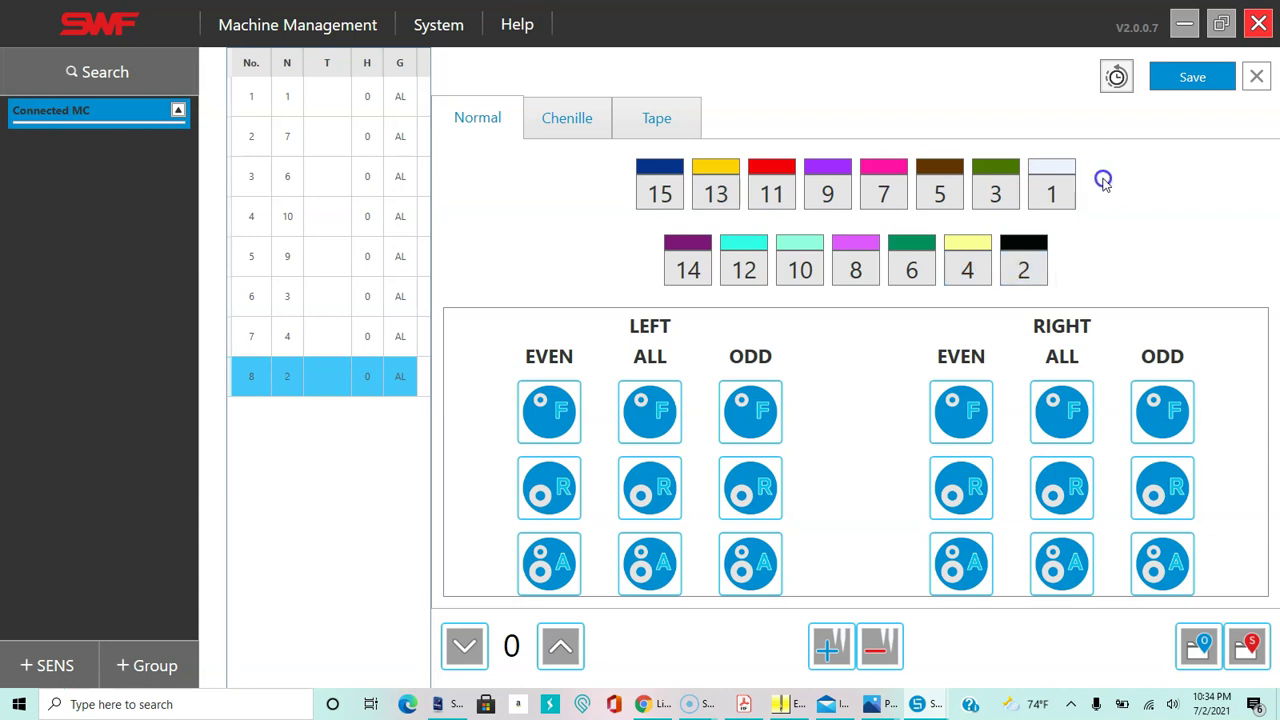
Save the unicorn design's needle assignments and return to the design list
click(1184, 77)
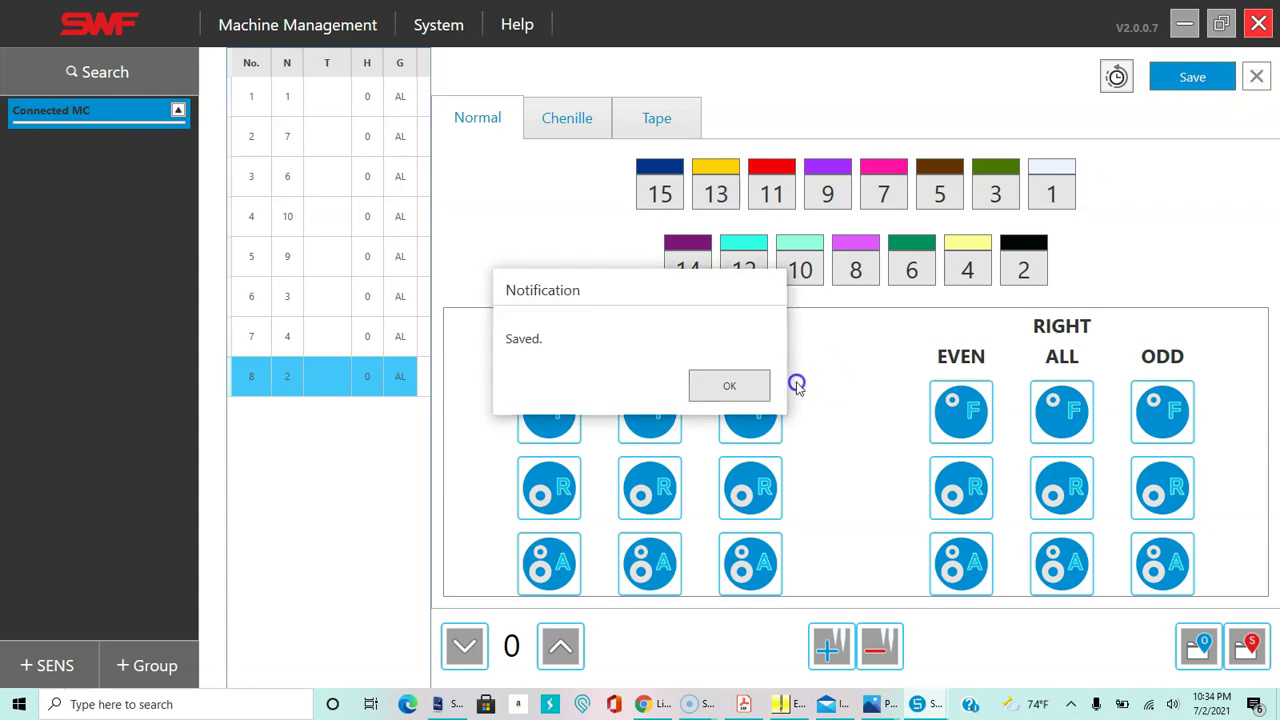
click(722, 390)
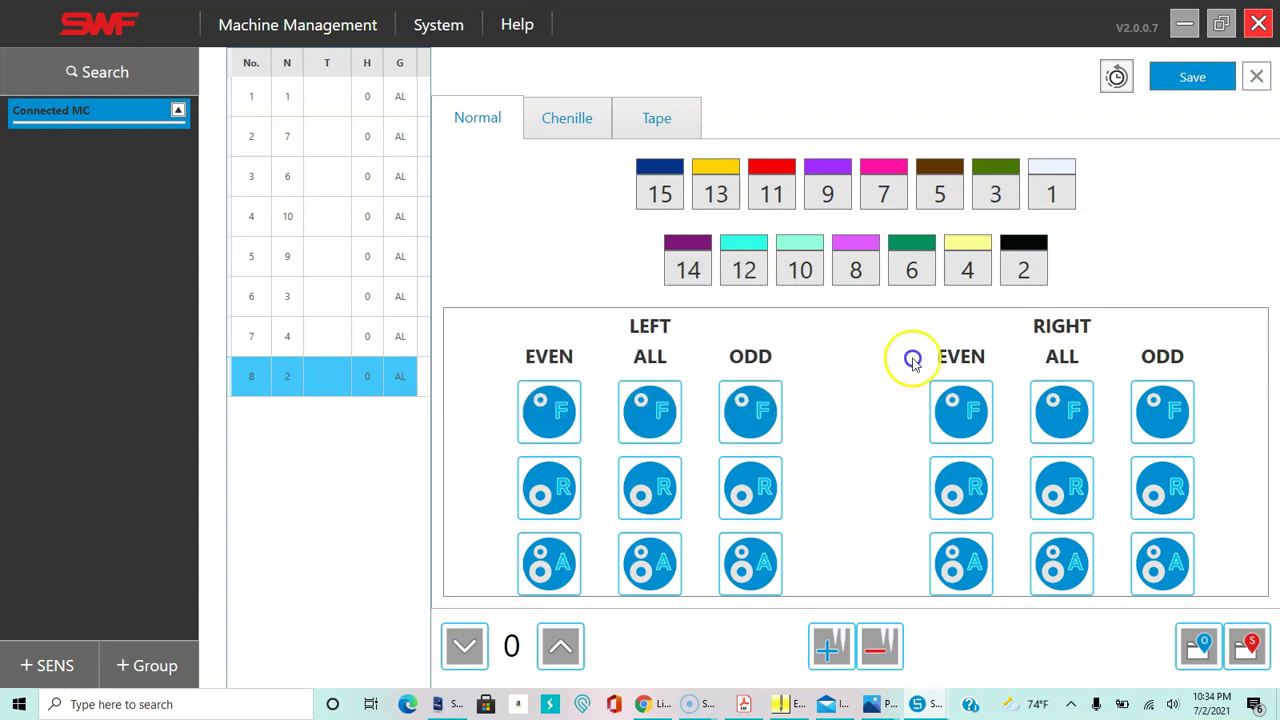
click(1257, 76)
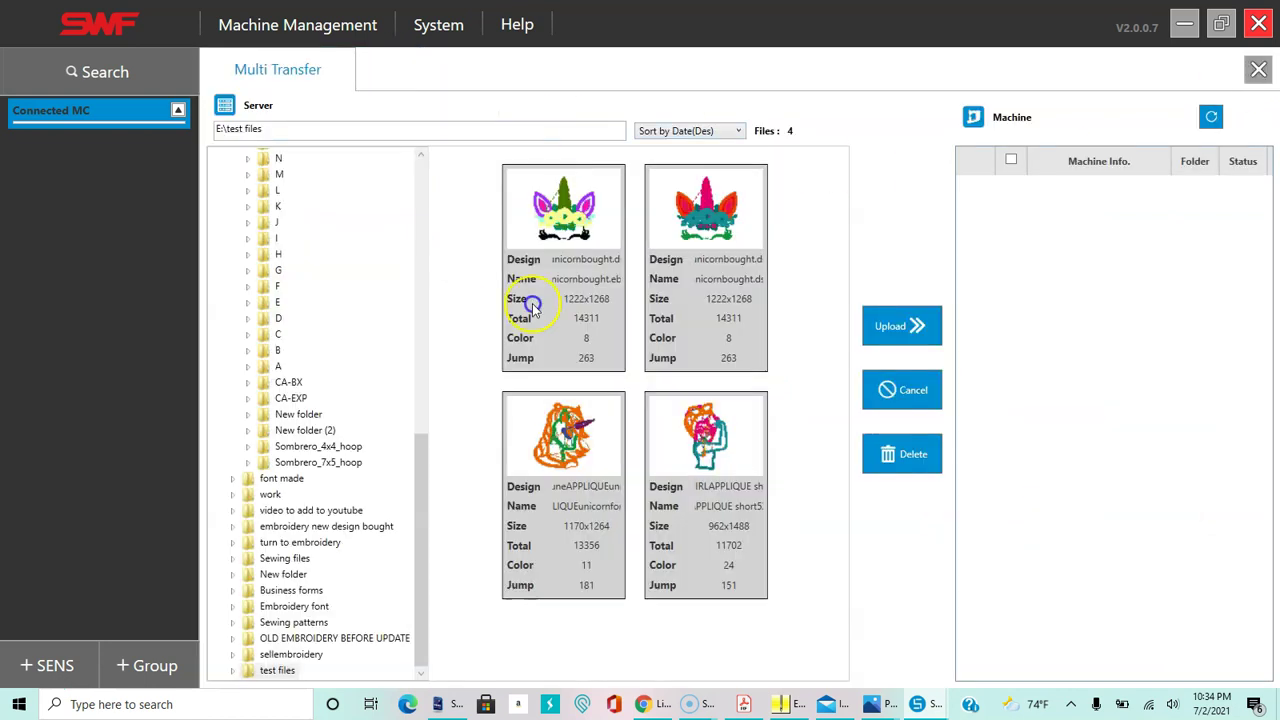
Compare the two unicornbought designs in the test files folder and delete the DST copy that lacks the matched needle colours
click(637, 266)
click(480, 251)
click(543, 320)
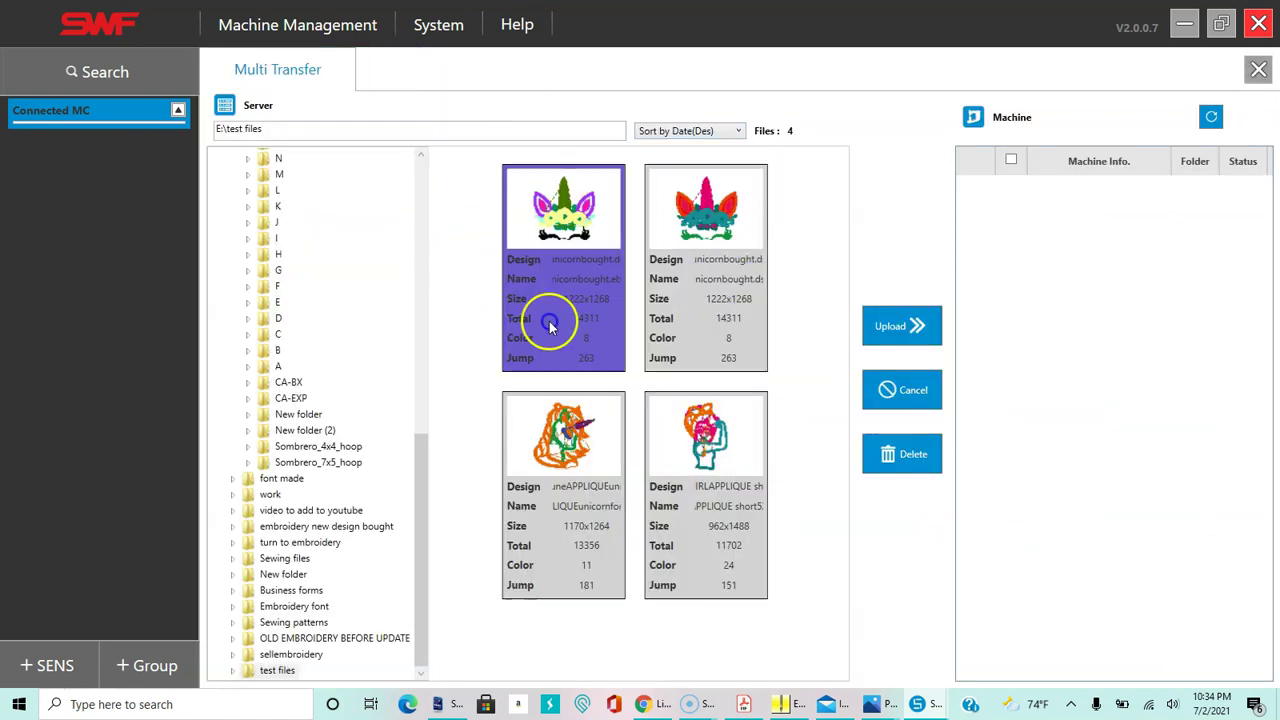
click(497, 284)
click(549, 320)
click(636, 335)
click(667, 334)
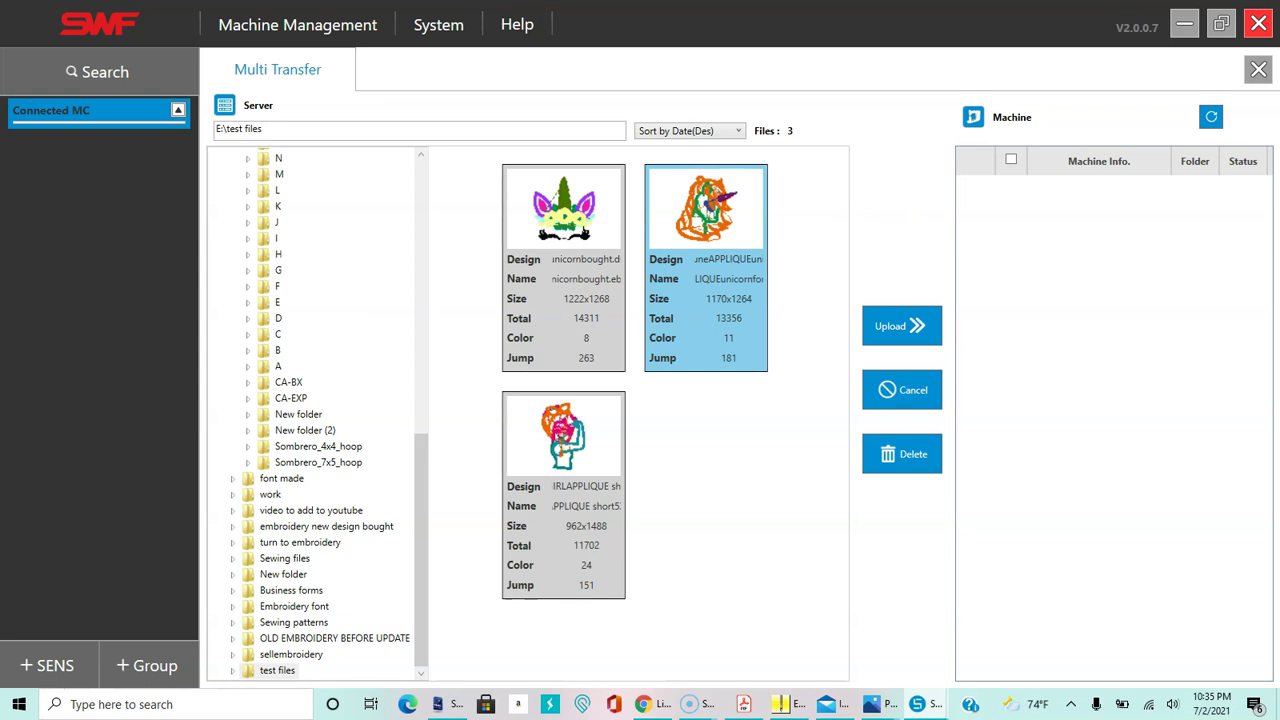
Open the needle settings of the JuneAPPLIQUEunicorn design and switch to Embrilliance
double_click(711, 320)
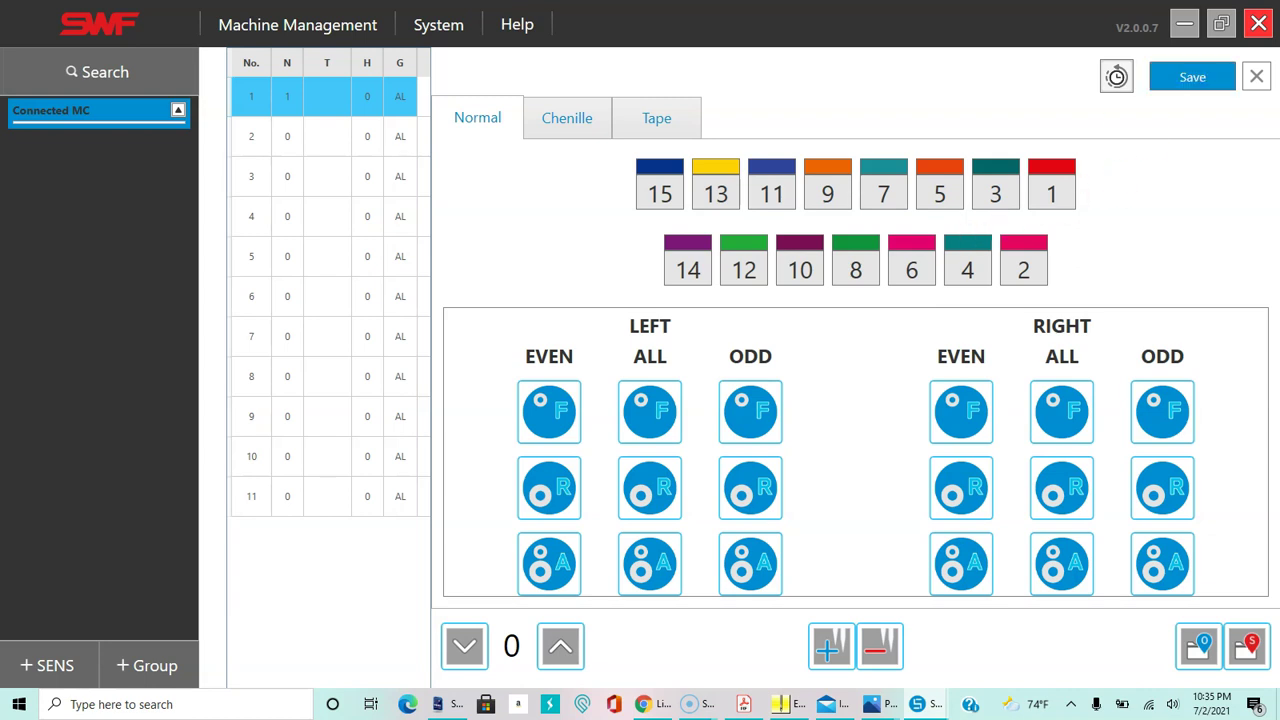
click(1183, 22)
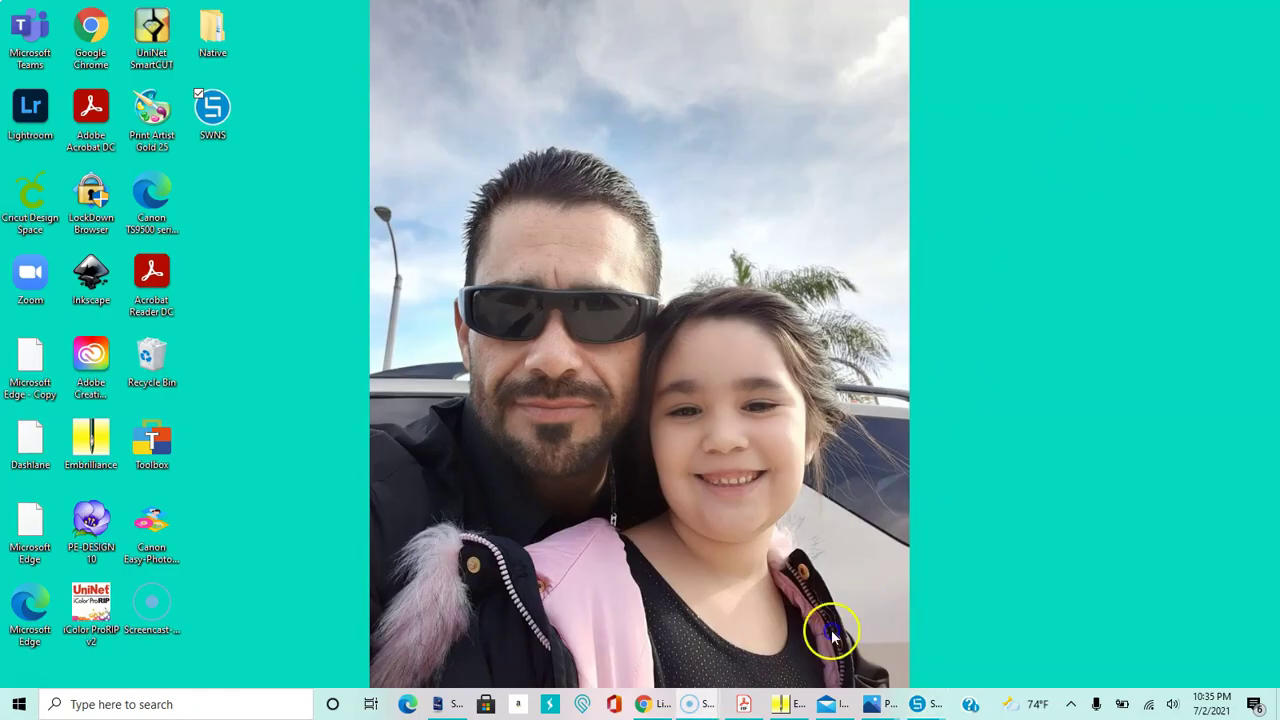
click(780, 704)
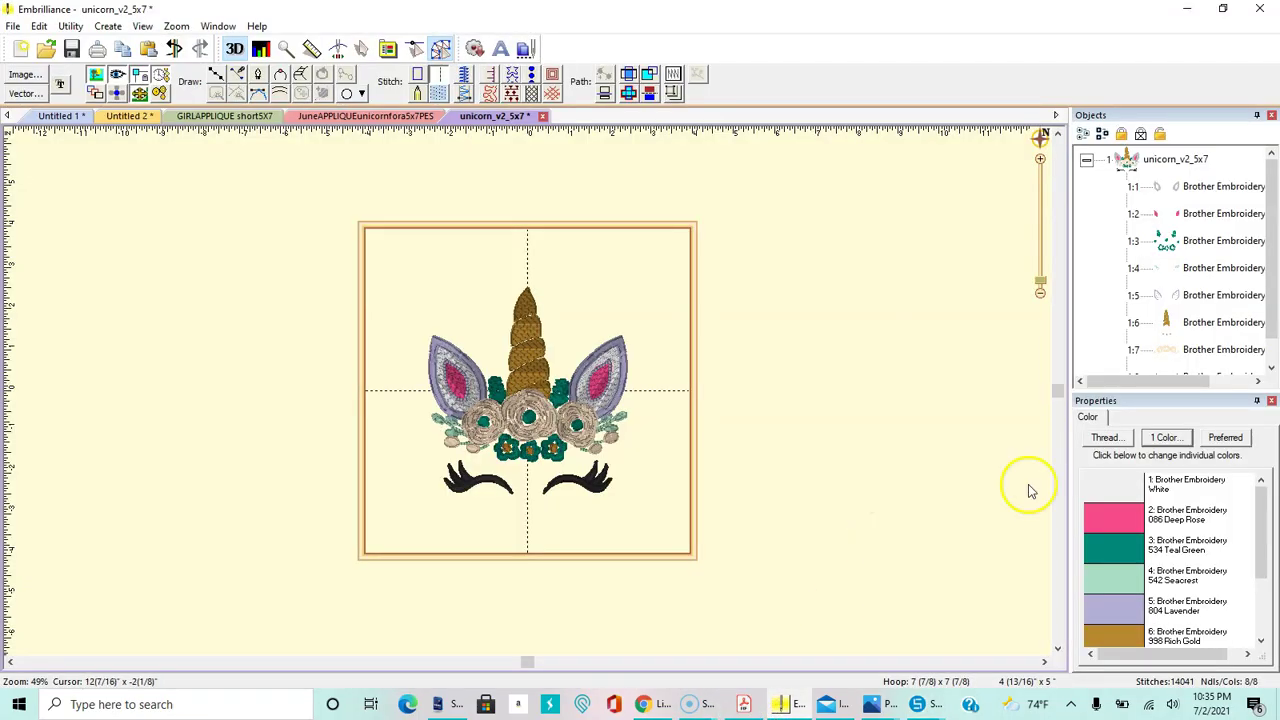
Examine the JuneAPPLIQUEunicorn design's thread colour list in Embrilliance and switch back to its needle settings in SWNS
click(393, 118)
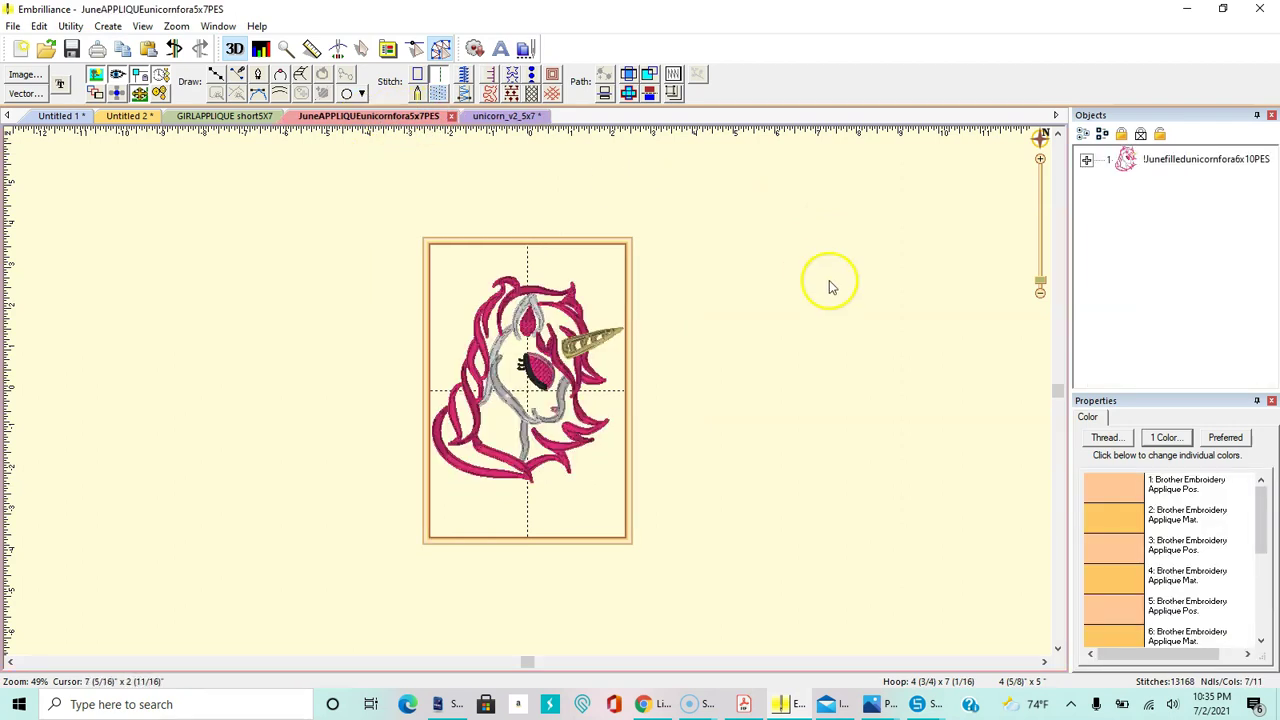
drag(1260, 497, 30, 681)
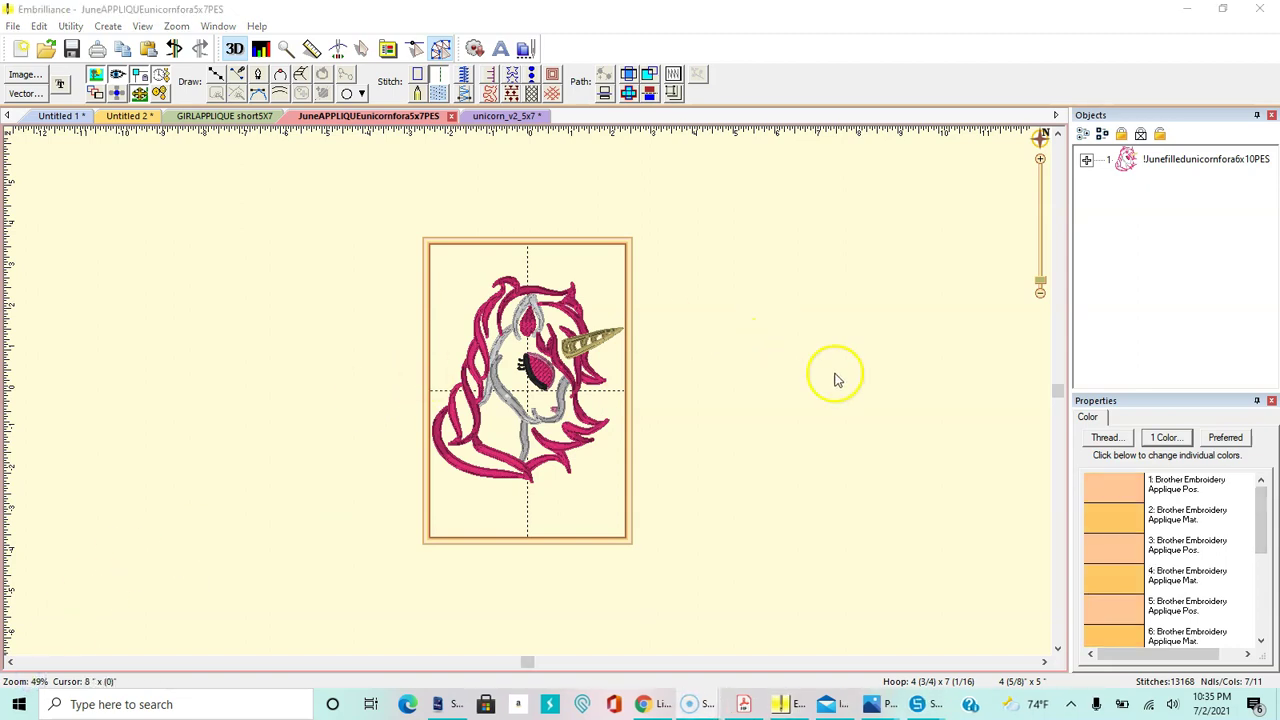
drag(1260, 497, 1262, 527)
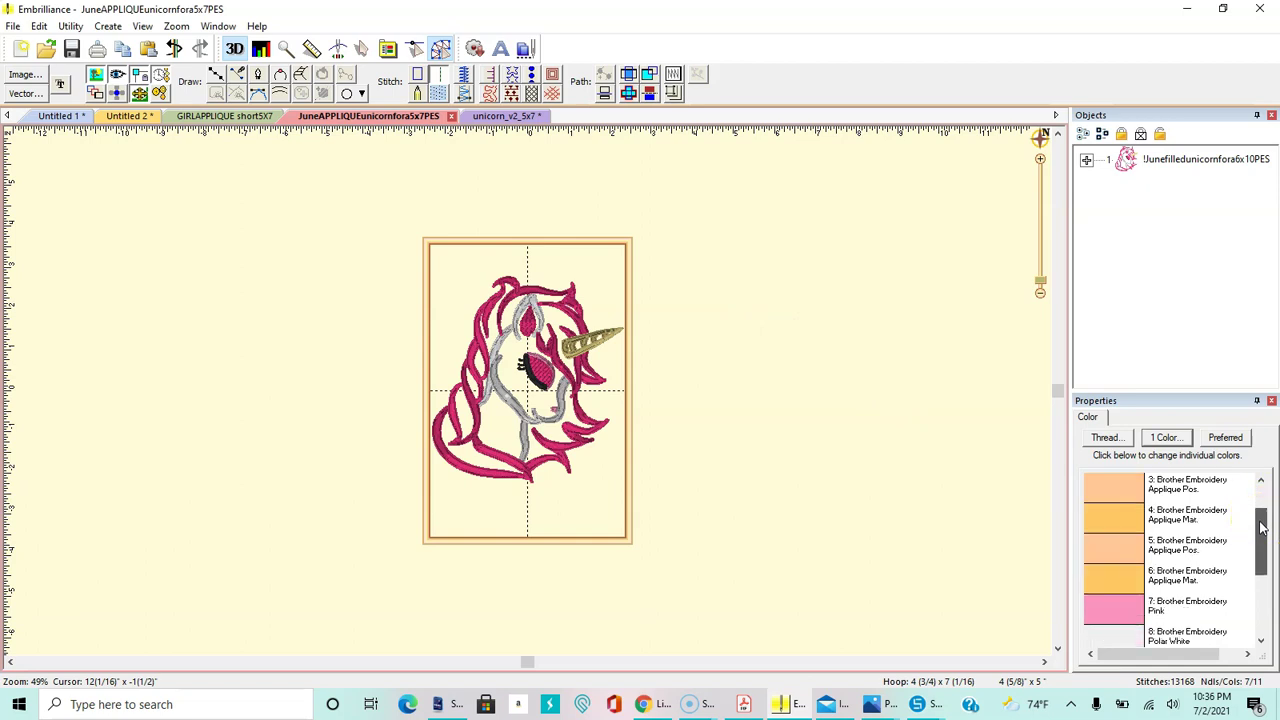
drag(1262, 527, 1262, 527)
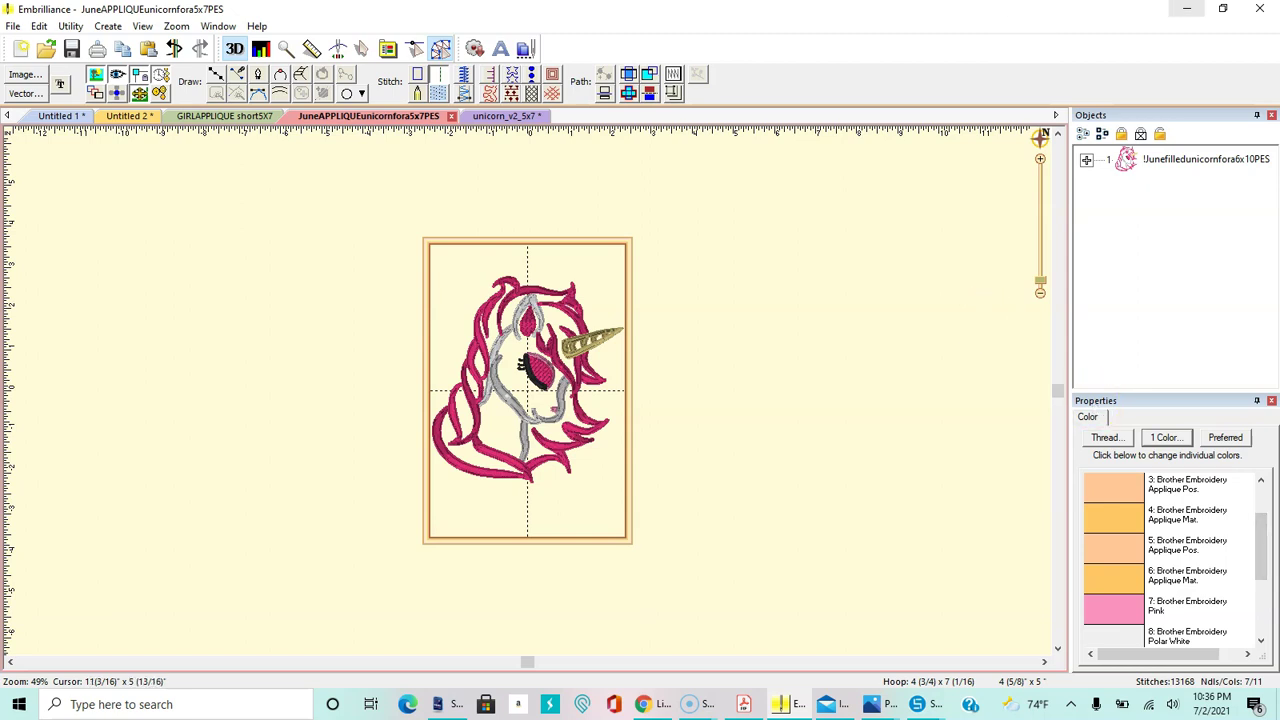
click(1187, 8)
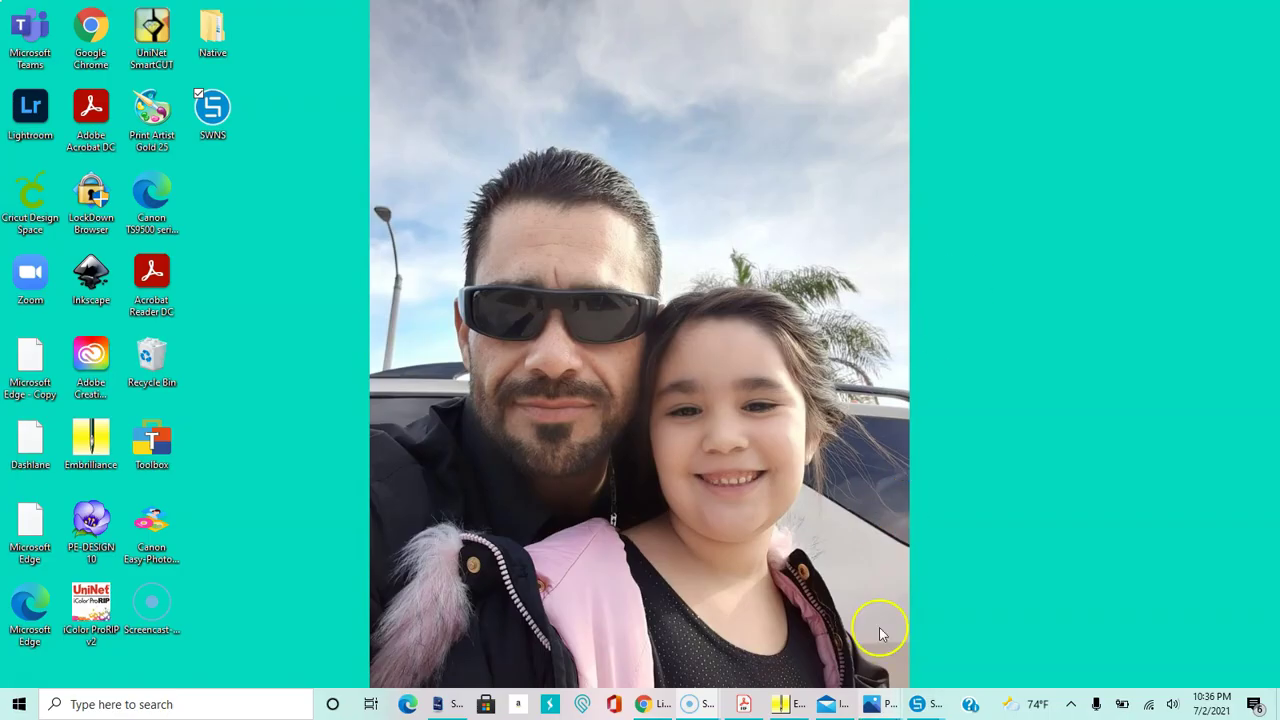
mouse_move(833, 708)
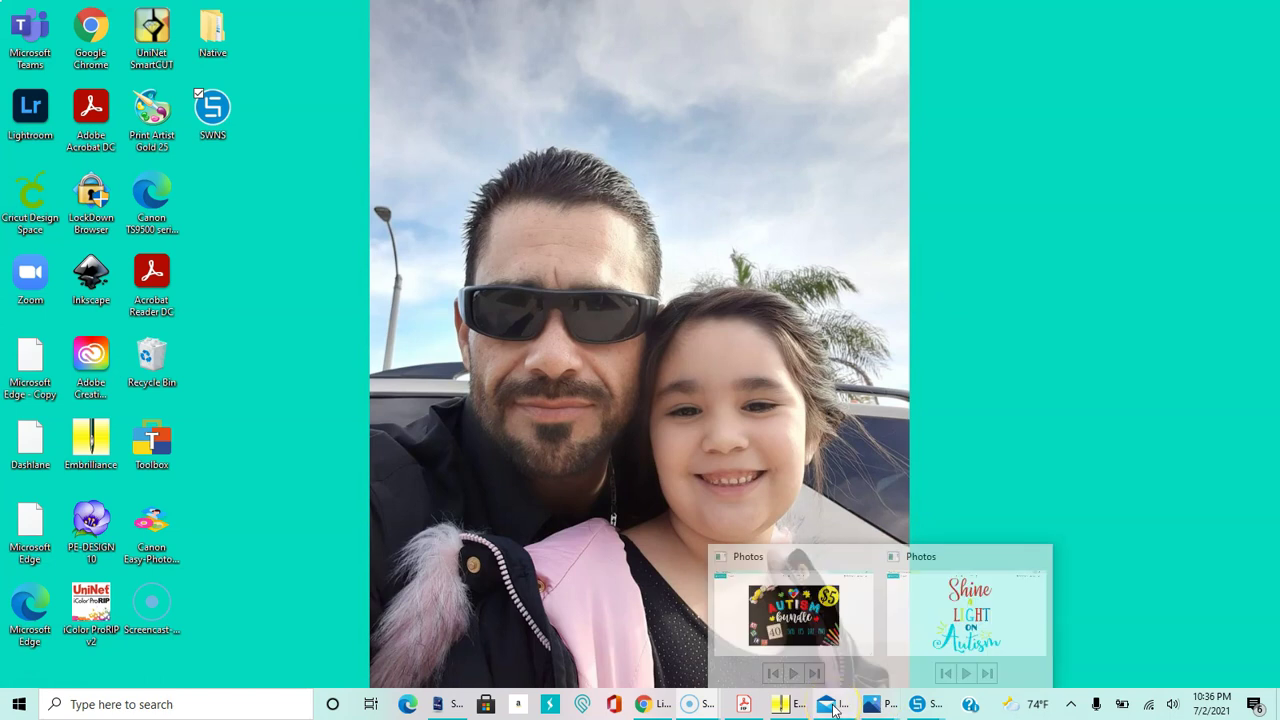
click(849, 706)
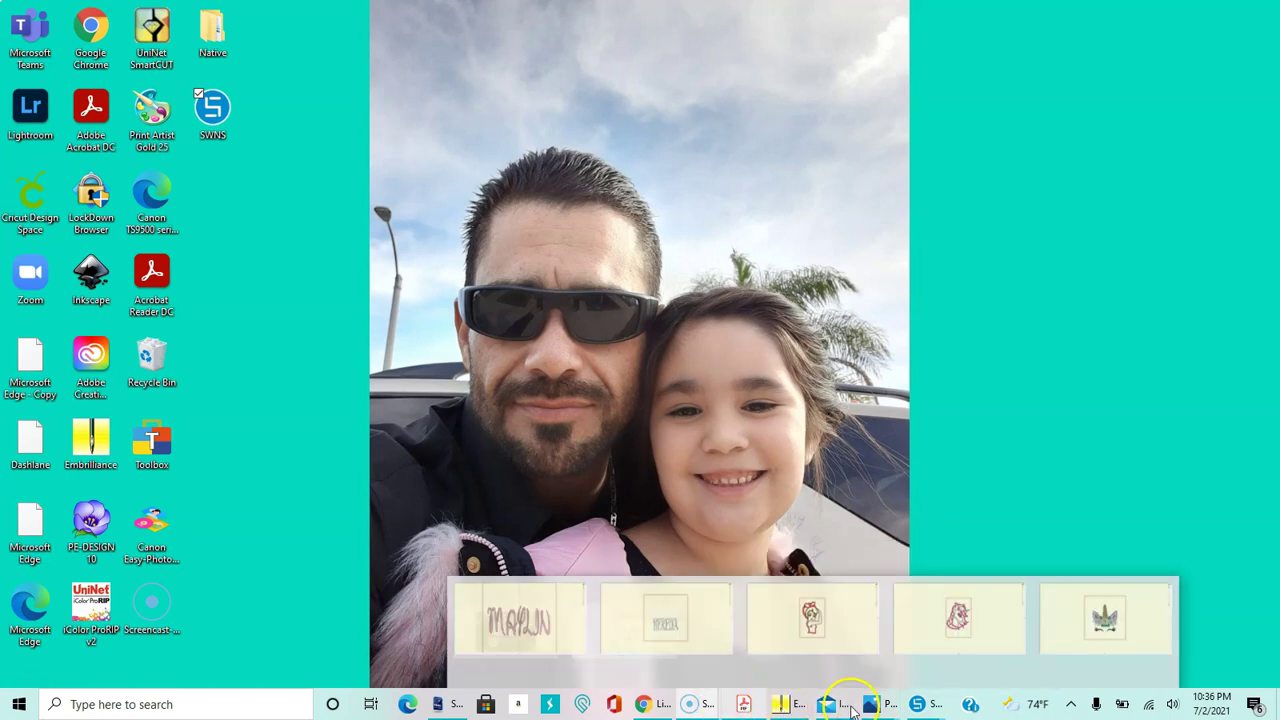
mouse_move(918, 703)
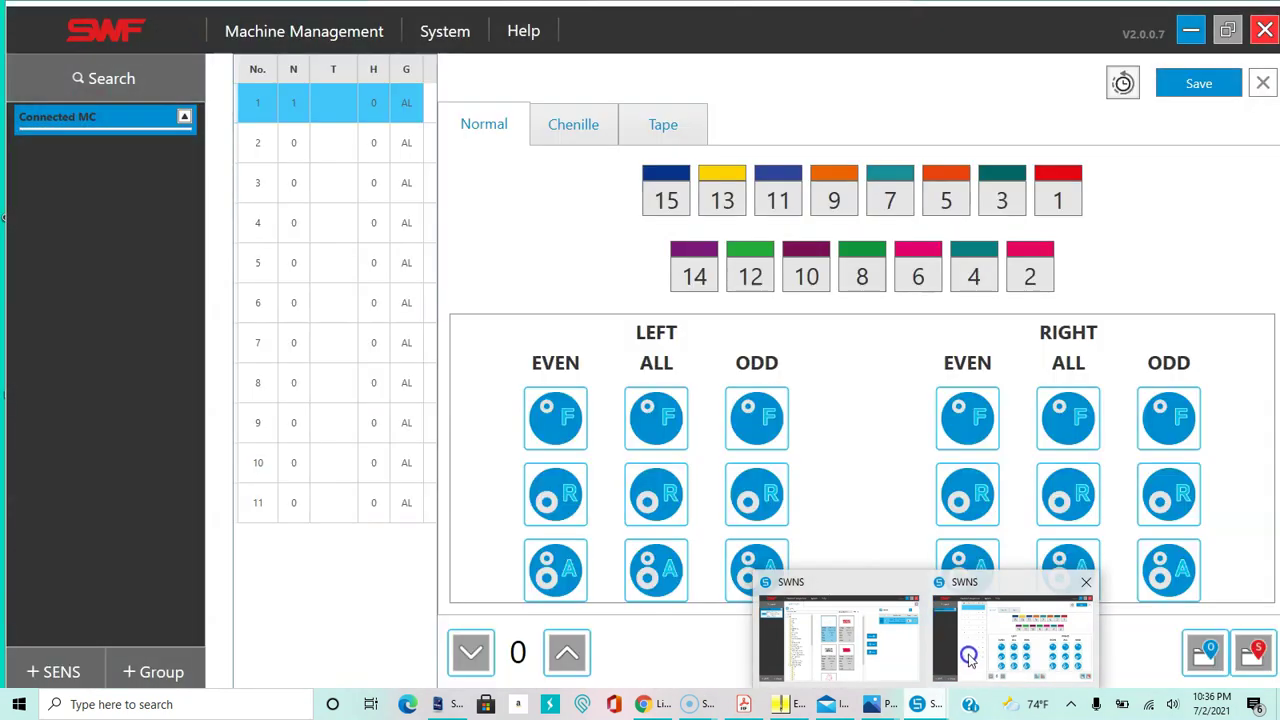
click(968, 655)
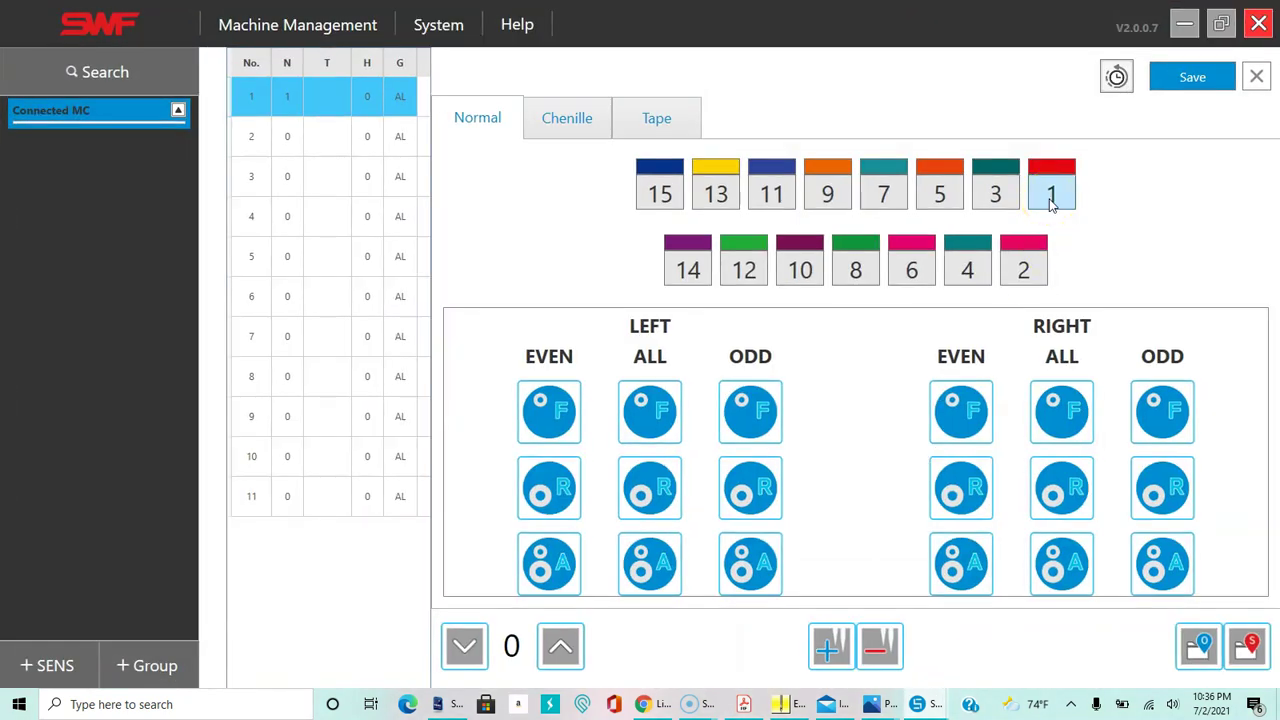
Assign needle 1 to colour steps 1 through 6 and insert an S marker between steps 6 and 7
click(1050, 203)
click(1050, 203)
click(1050, 203)
click(1050, 203)
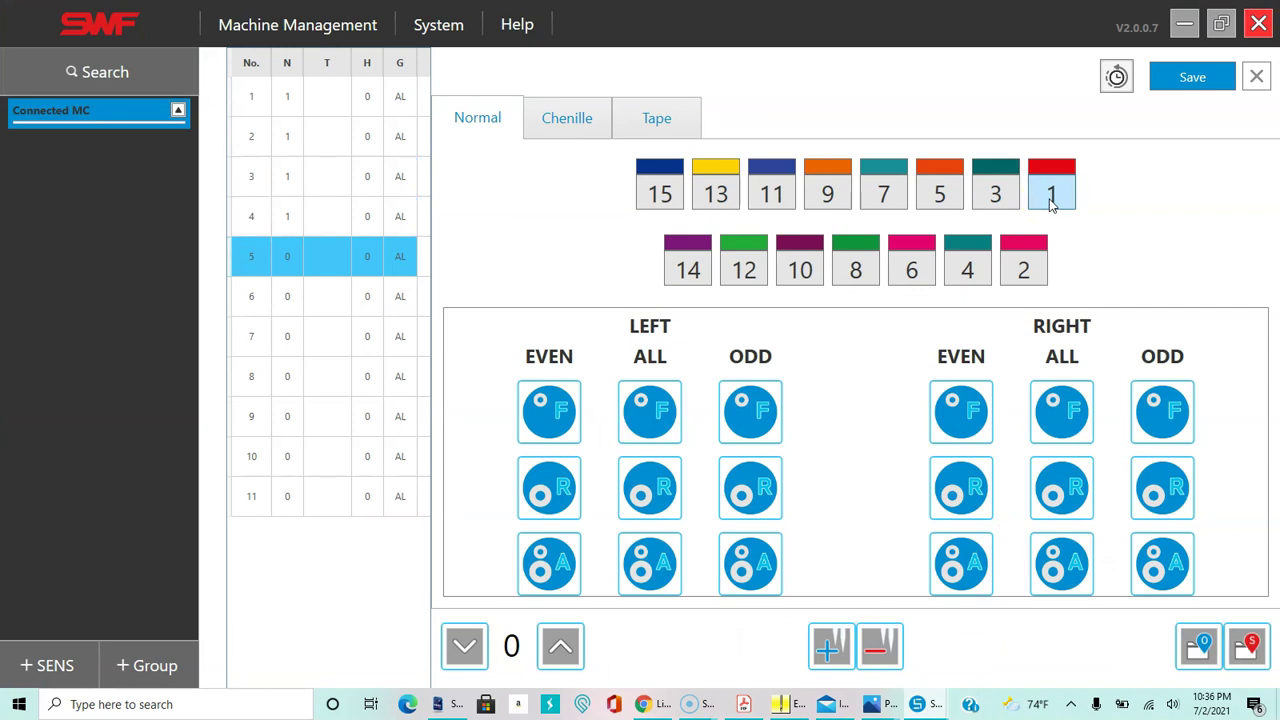
click(1050, 203)
click(1050, 203)
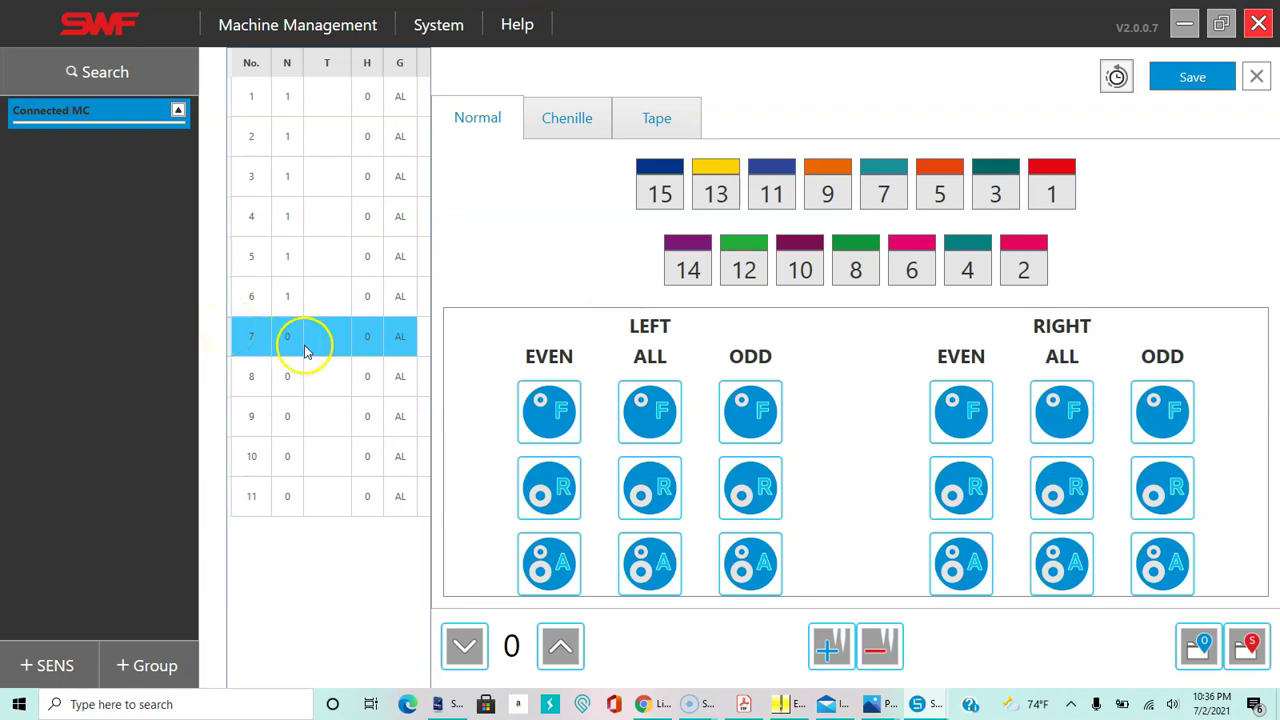
click(1245, 652)
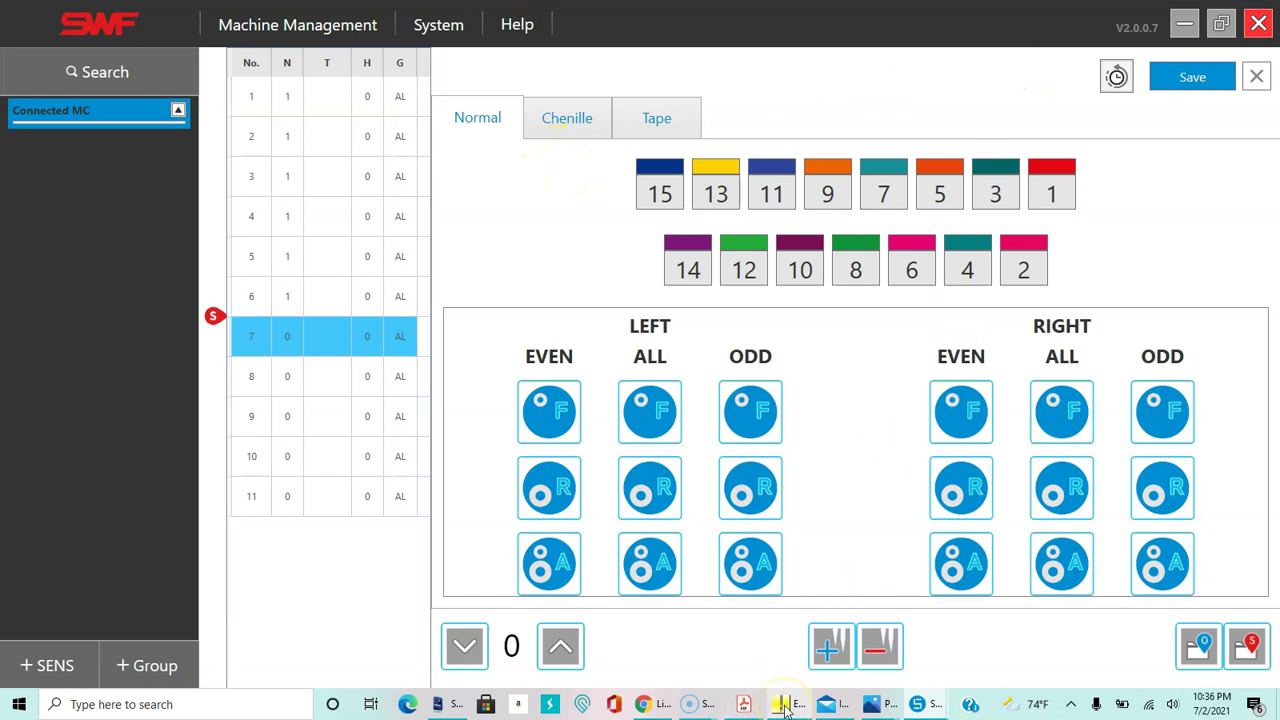
Switch to Embrilliance and examine the applique unicorn's thread colours from step 7 onward
mouse_move(785, 708)
mouse_move(1052, 668)
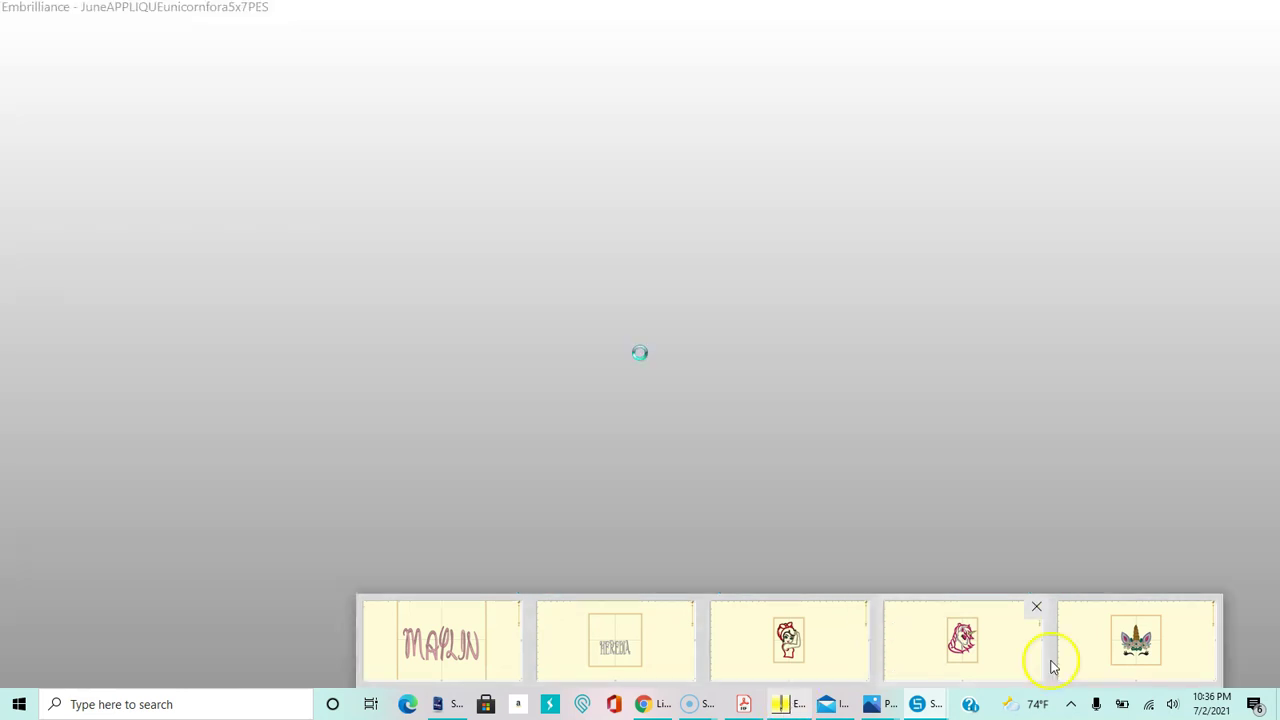
click(972, 652)
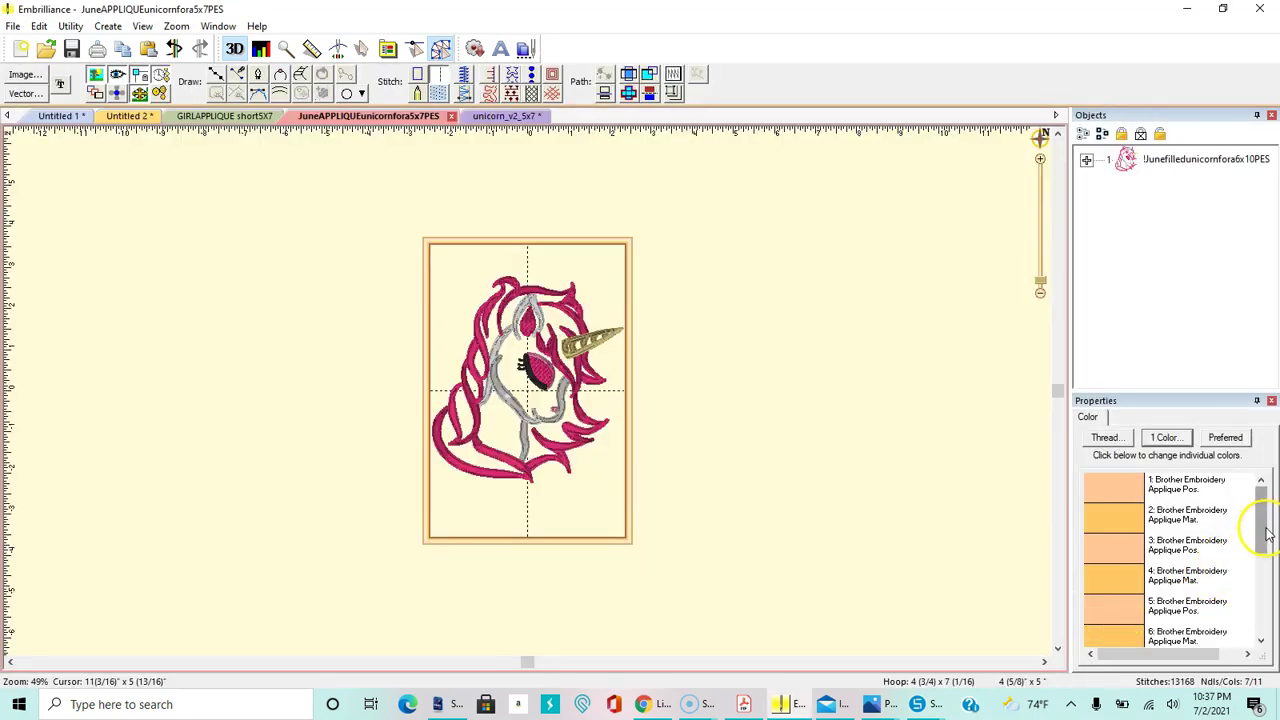
drag(1266, 533, 1266, 583)
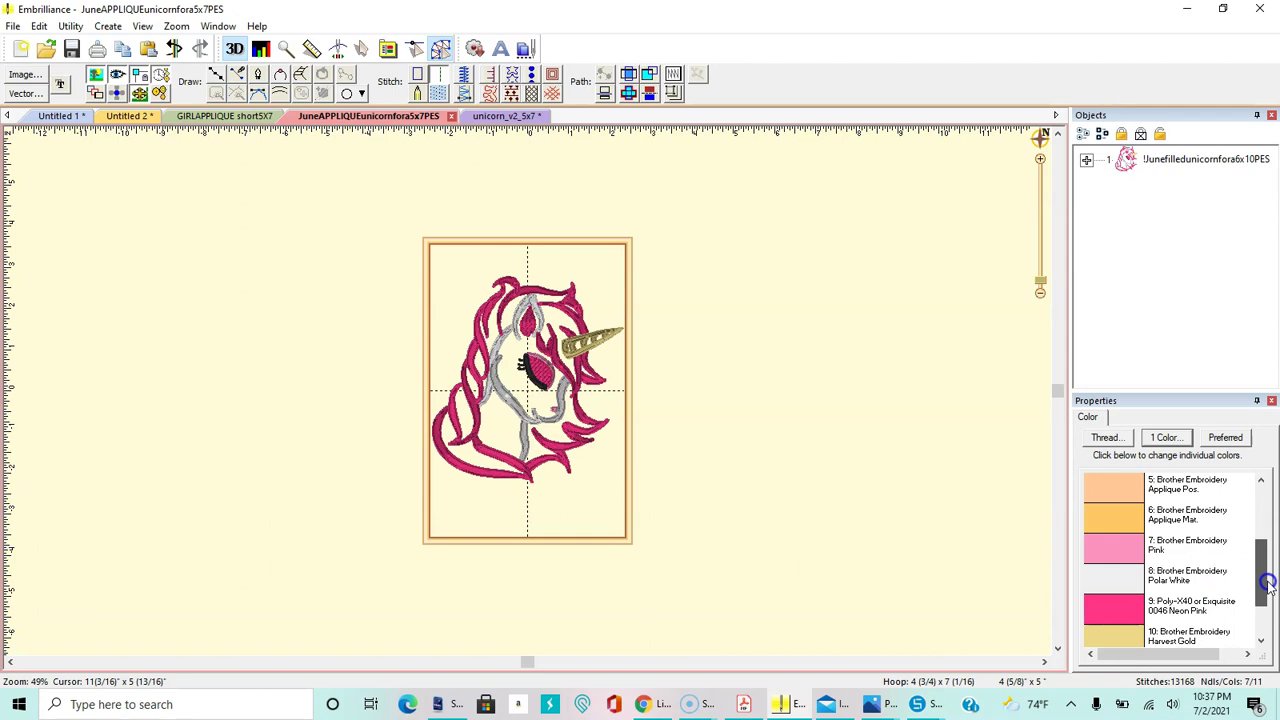
drag(1268, 583, 1270, 612)
drag(1267, 612, 1267, 569)
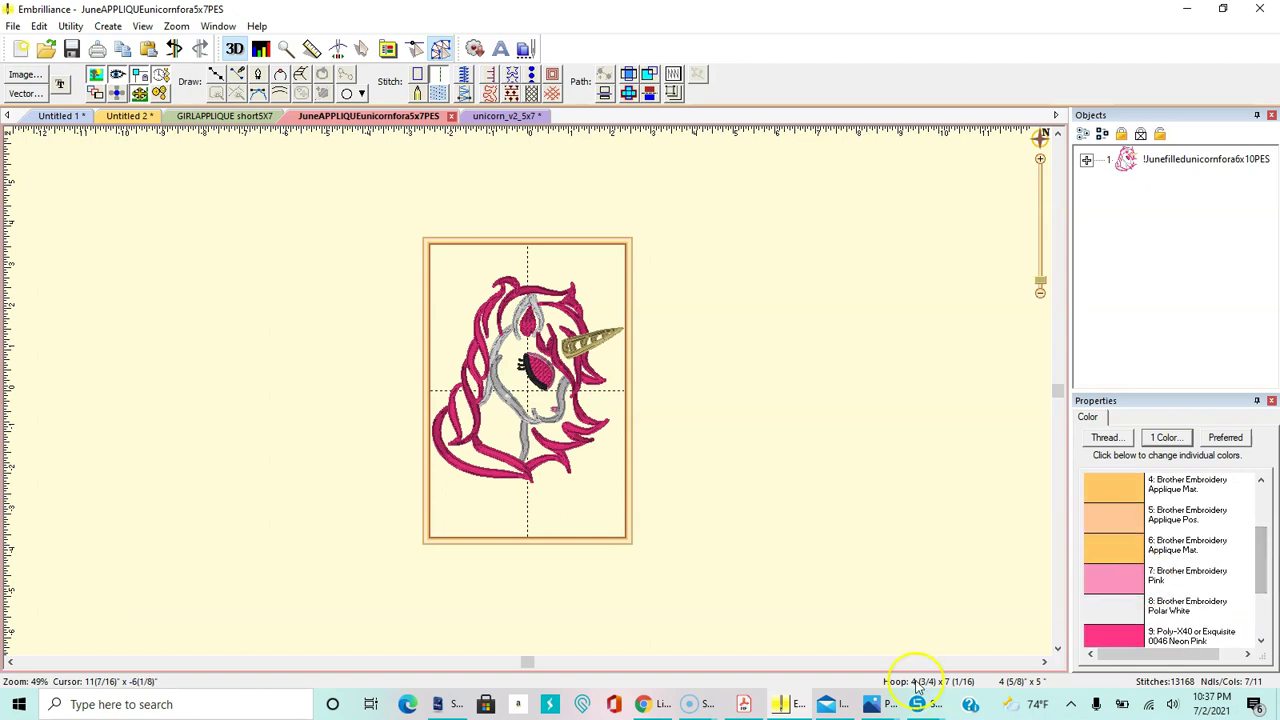
Reduce the Embrilliance window and place it beside the SWNS needle table with its colour list readable
click(1233, 8)
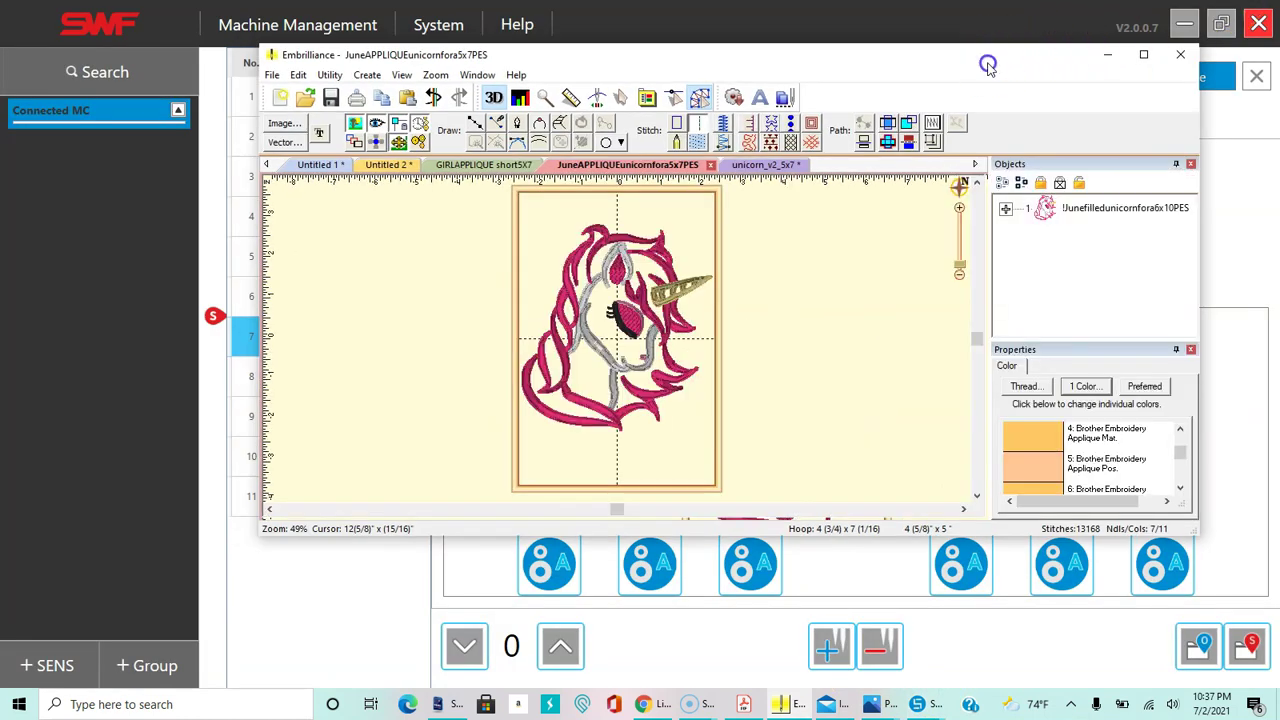
drag(1011, 38, 259, 316)
drag(128, 210, 111, 121)
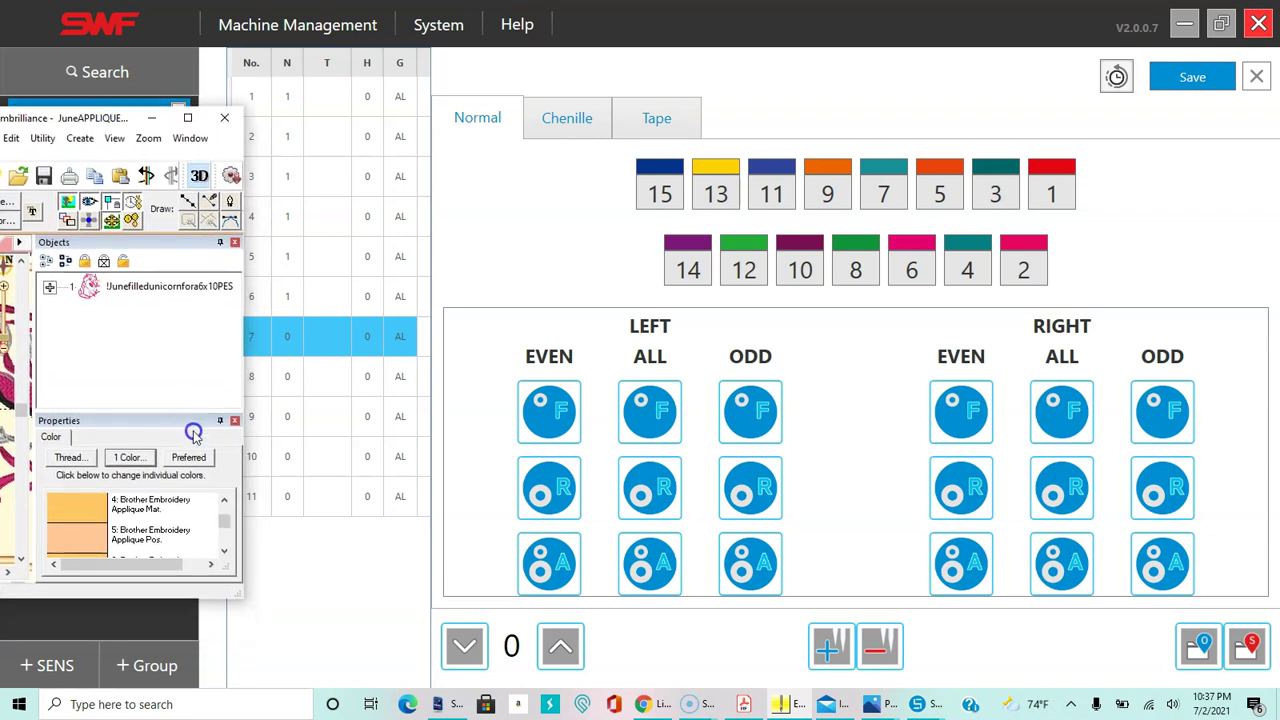
scroll(224, 538, down, 1)
scroll(224, 538, down, 2)
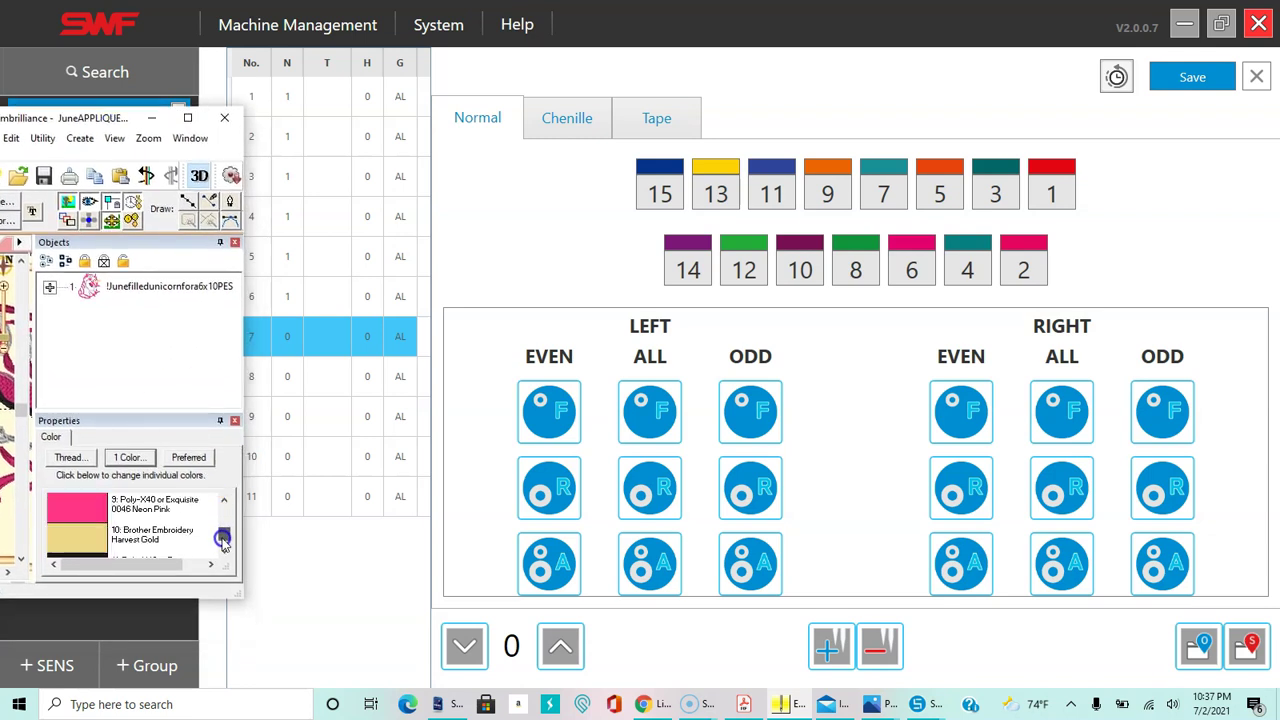
Check the pink thread of colour 7 in Embrilliance and assign needle 8 to colour step 7 in SWNS
scroll(224, 538, up, 2)
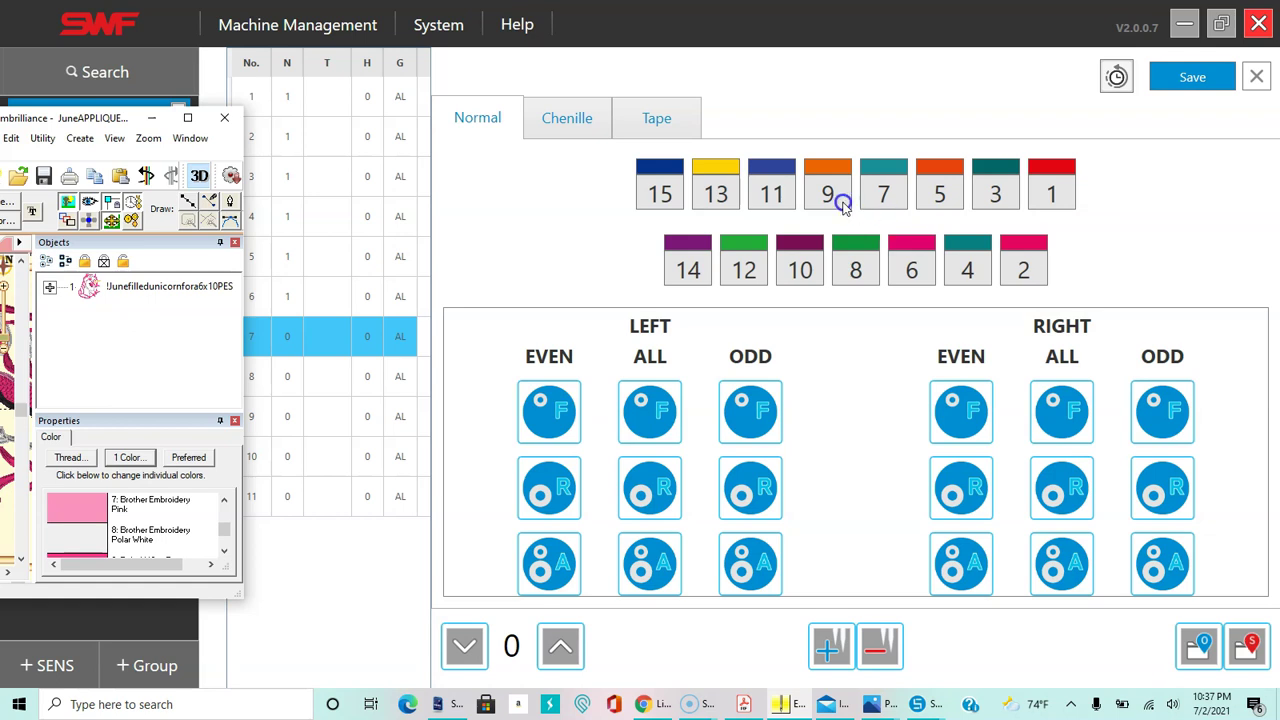
click(855, 268)
click(855, 268)
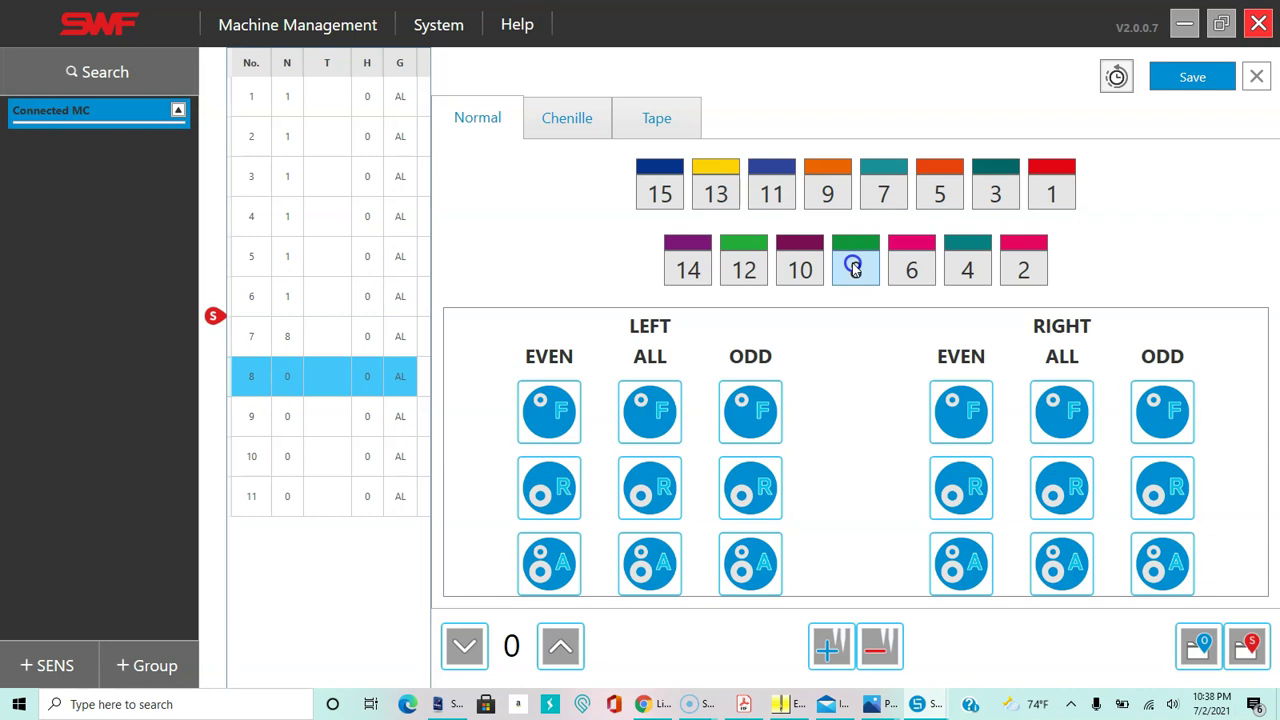
Restore the SWNS window to a smaller size and move the Embrilliance window clear of it
click(1225, 22)
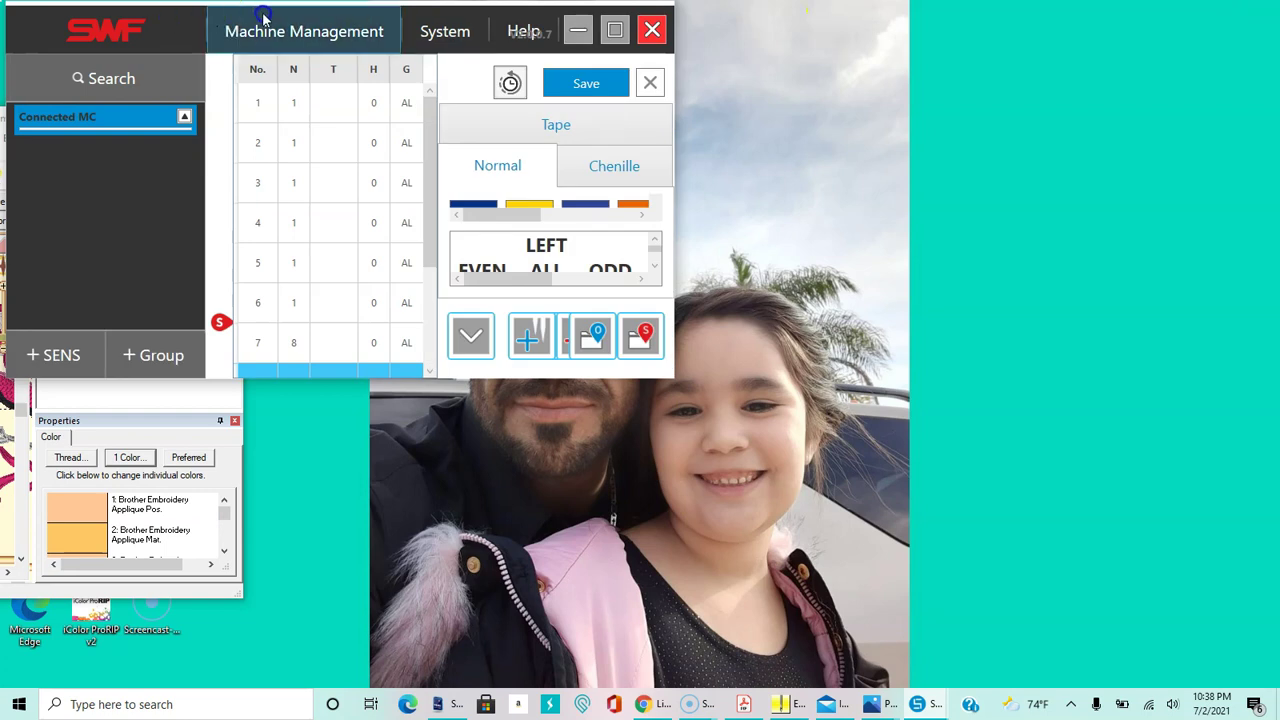
double_click(425, 10)
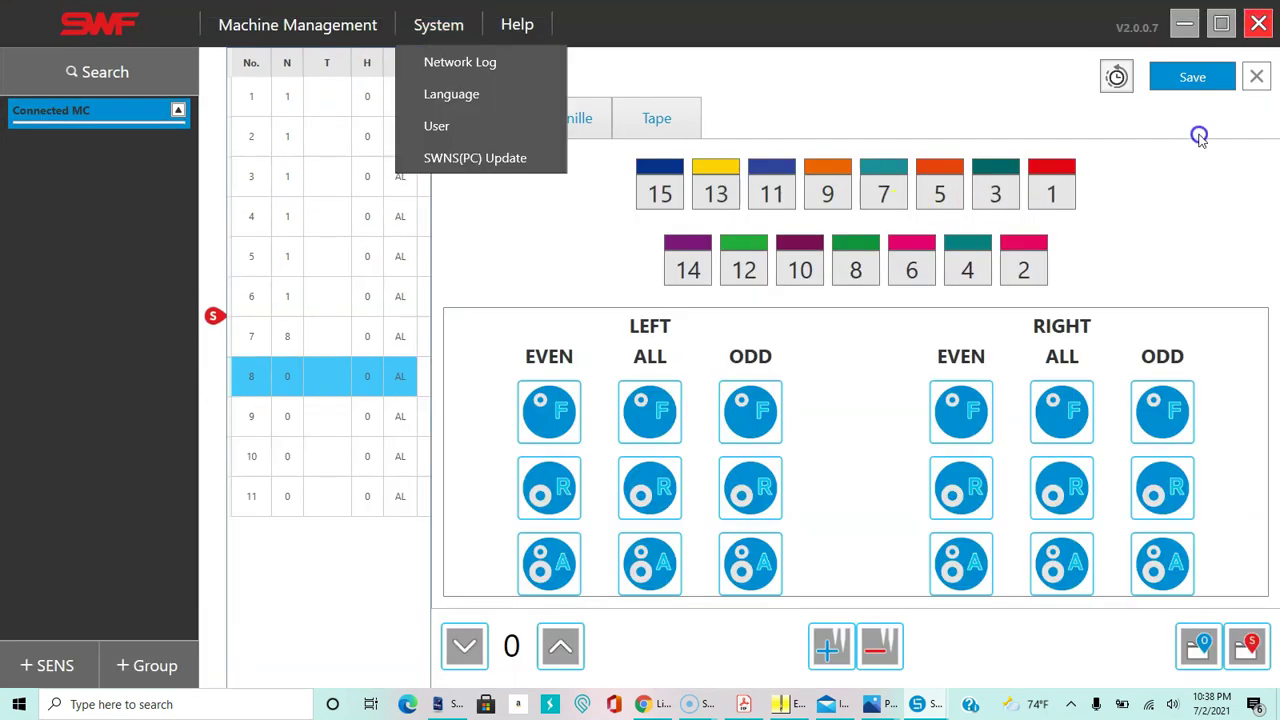
click(1222, 22)
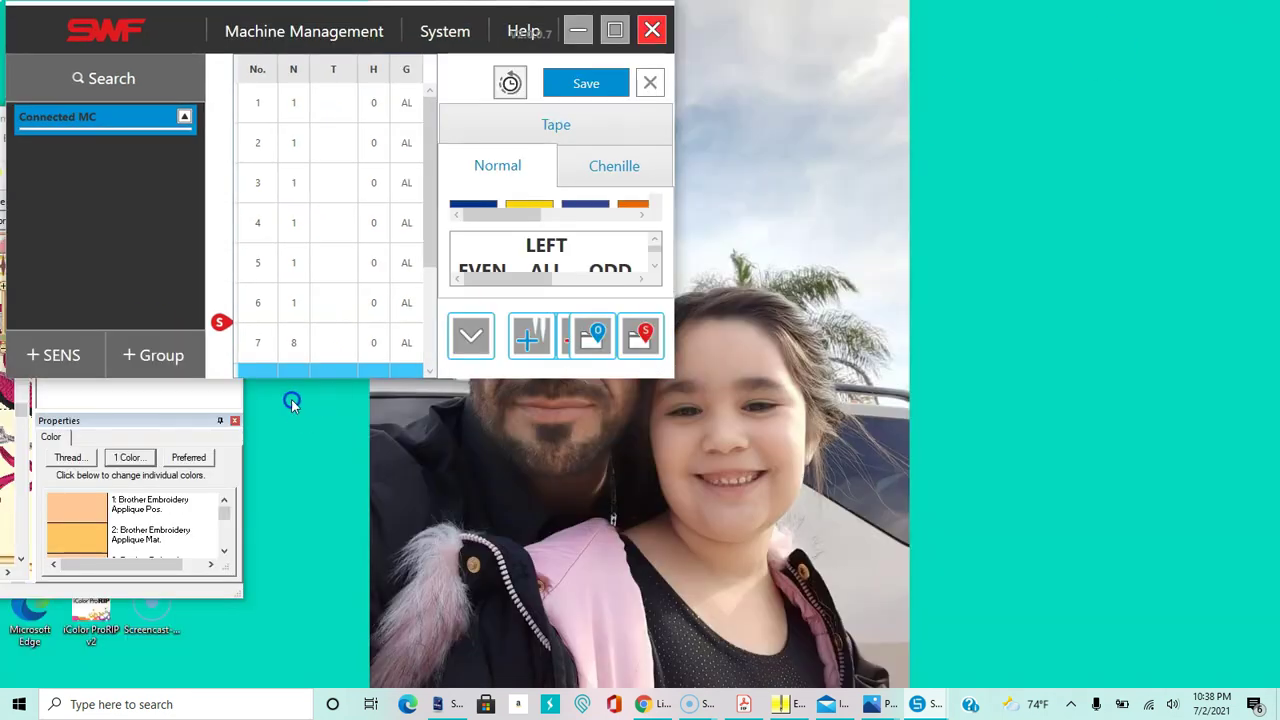
click(160, 406)
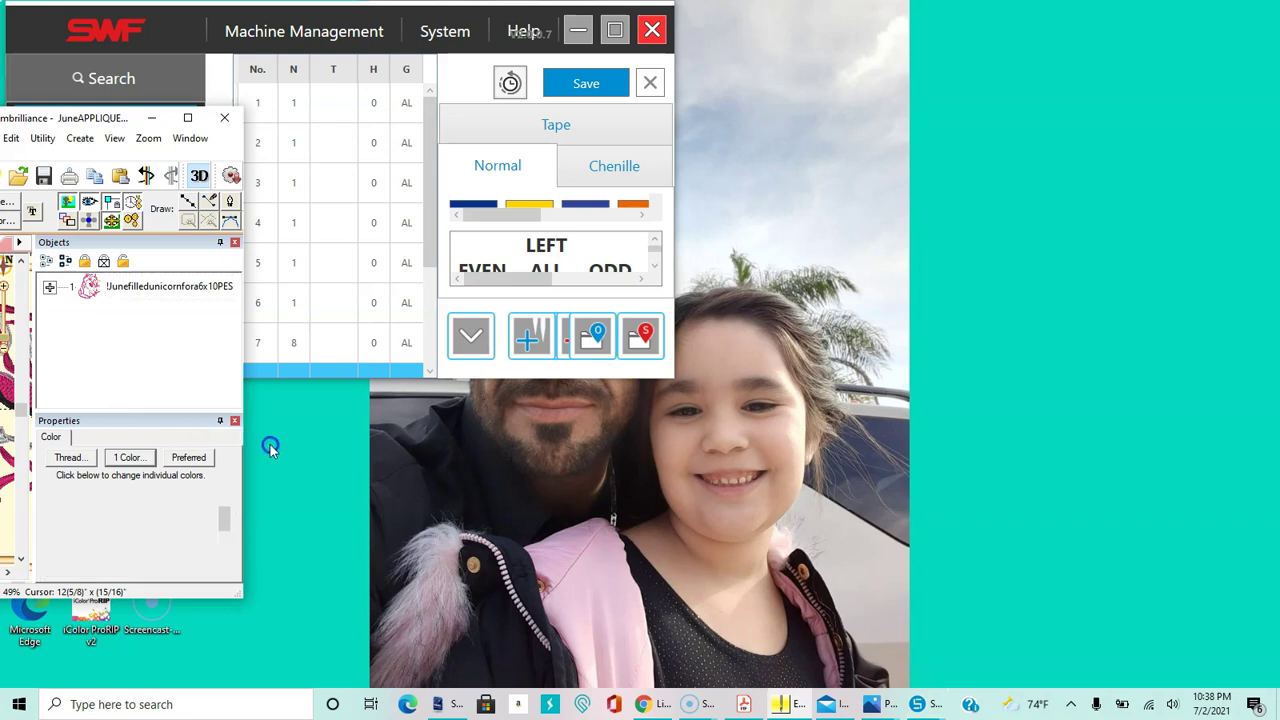
drag(72, 121, 912, 49)
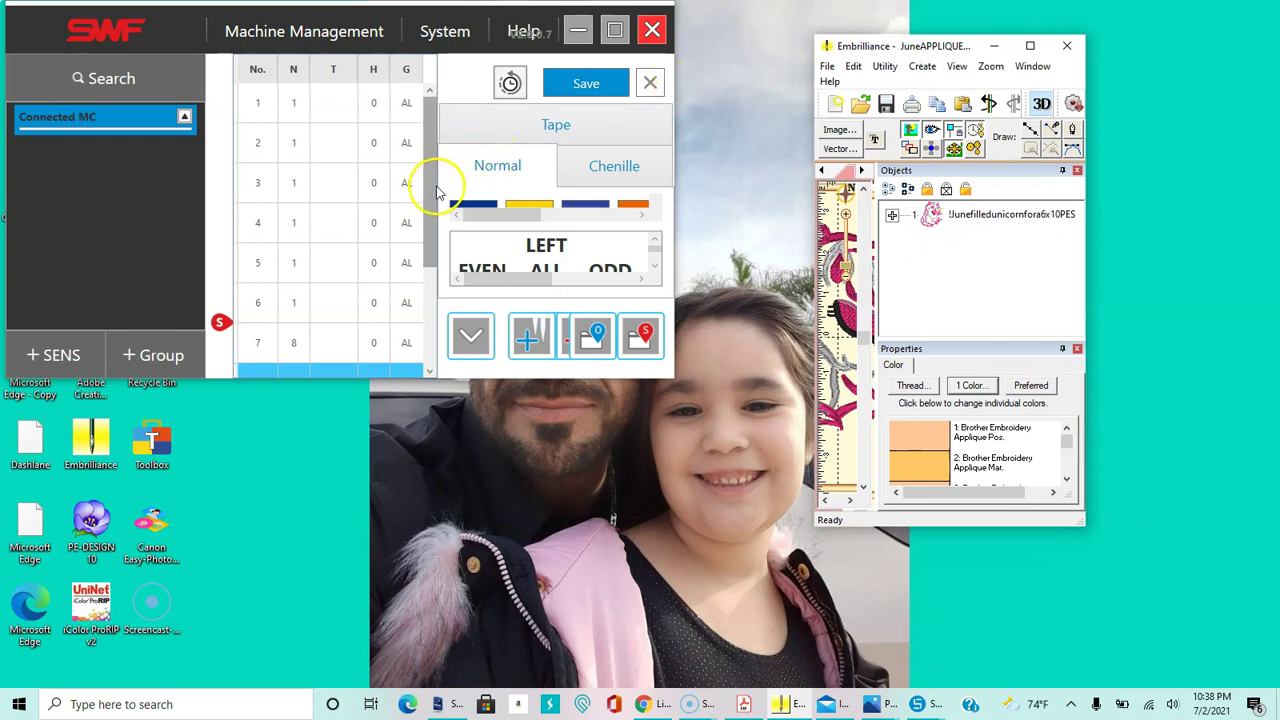
Enlarge the SWNS window to show its needle choices and all colour steps, with Embrilliance moved farther to its side
drag(435, 192, 427, 238)
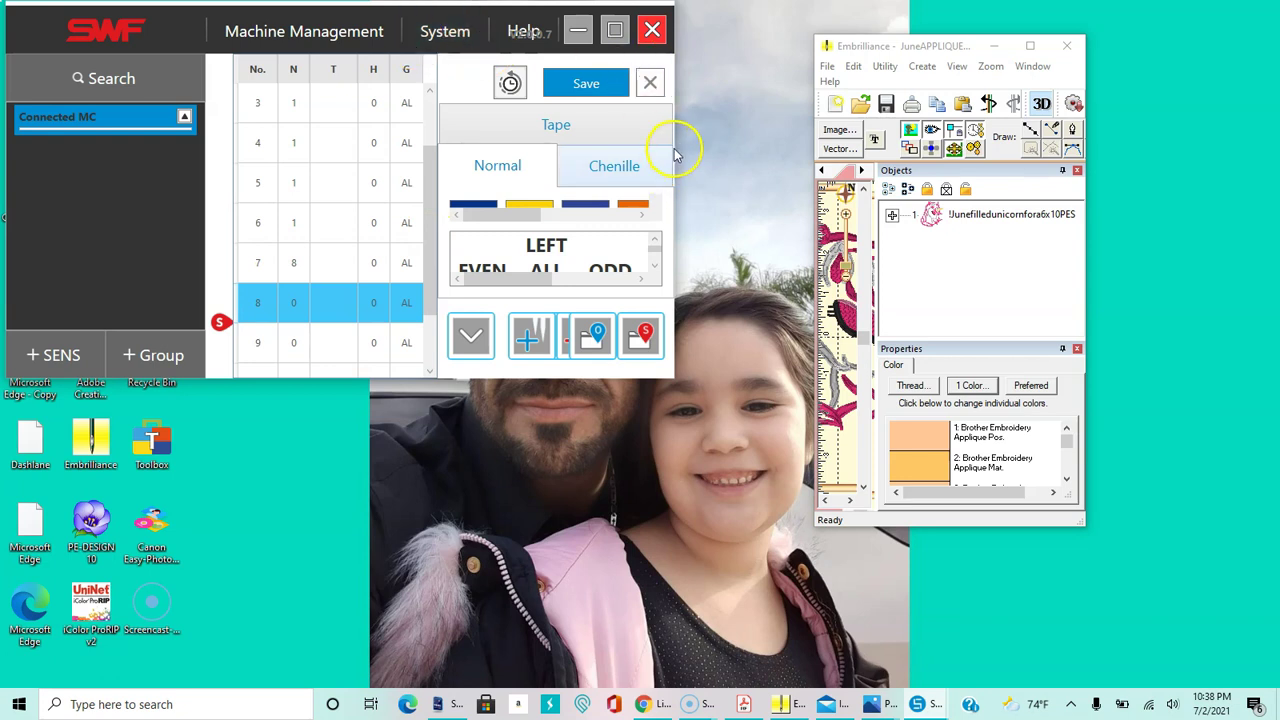
drag(677, 143, 800, 137)
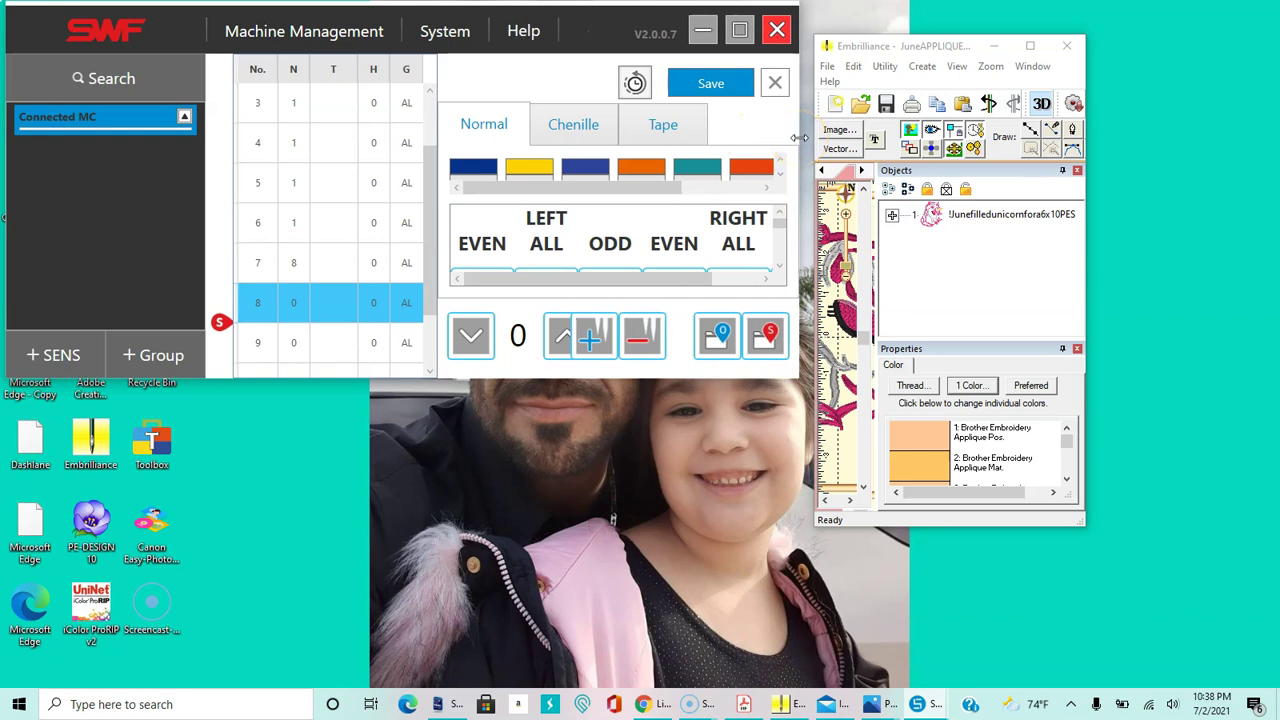
drag(528, 380, 516, 648)
click(943, 50)
drag(943, 50, 1070, 17)
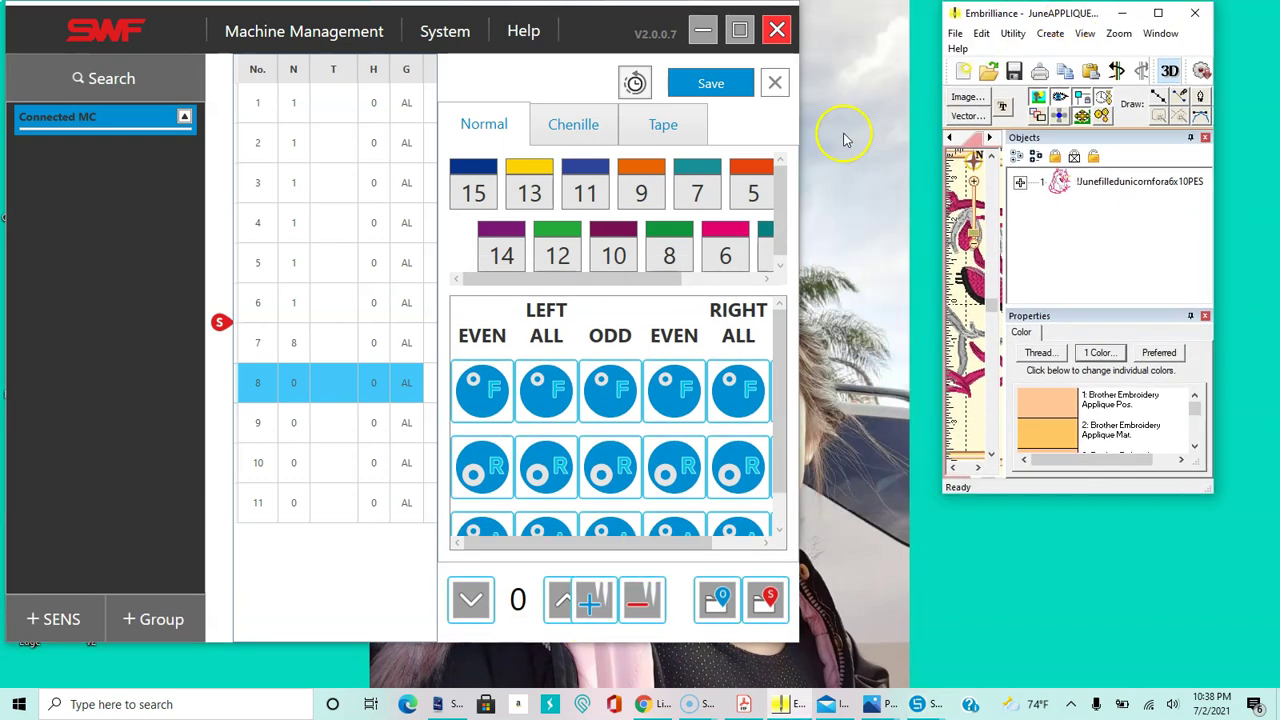
drag(805, 141, 899, 141)
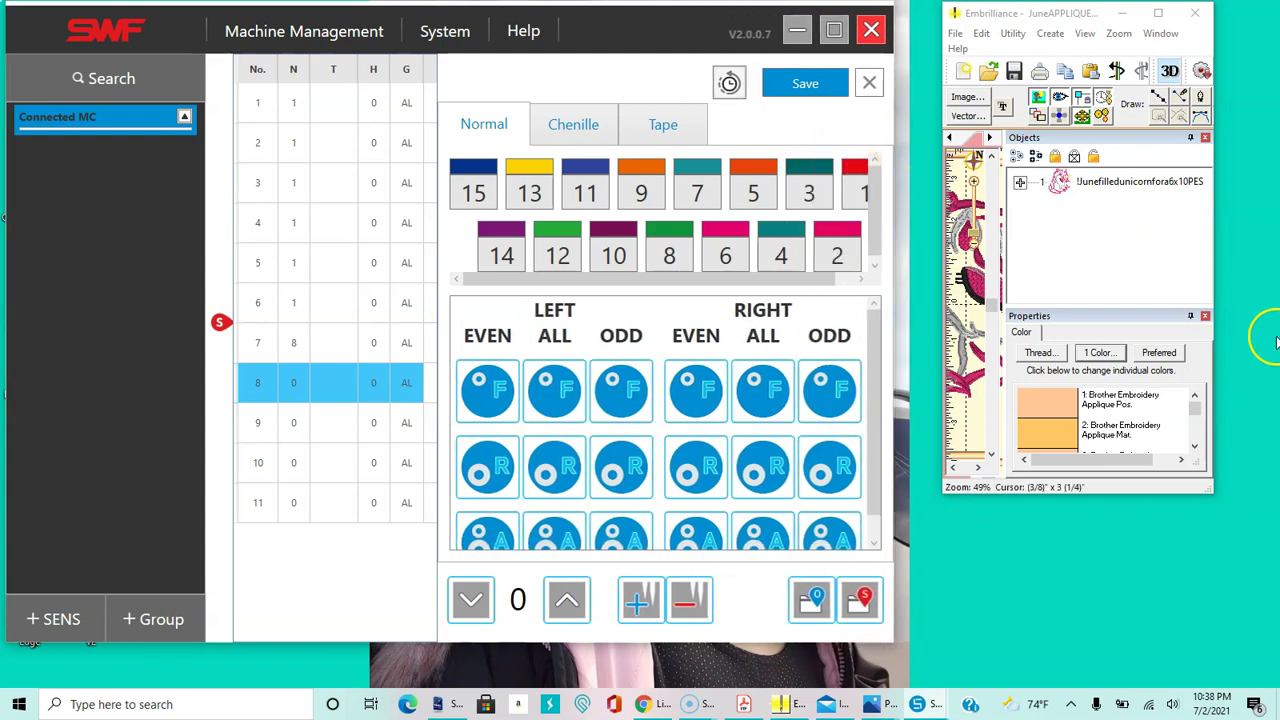
Check the next thread colours in Embrilliance, and assign needle 1 to colour step 8 and needle 8 to step 9
drag(1197, 412, 1196, 436)
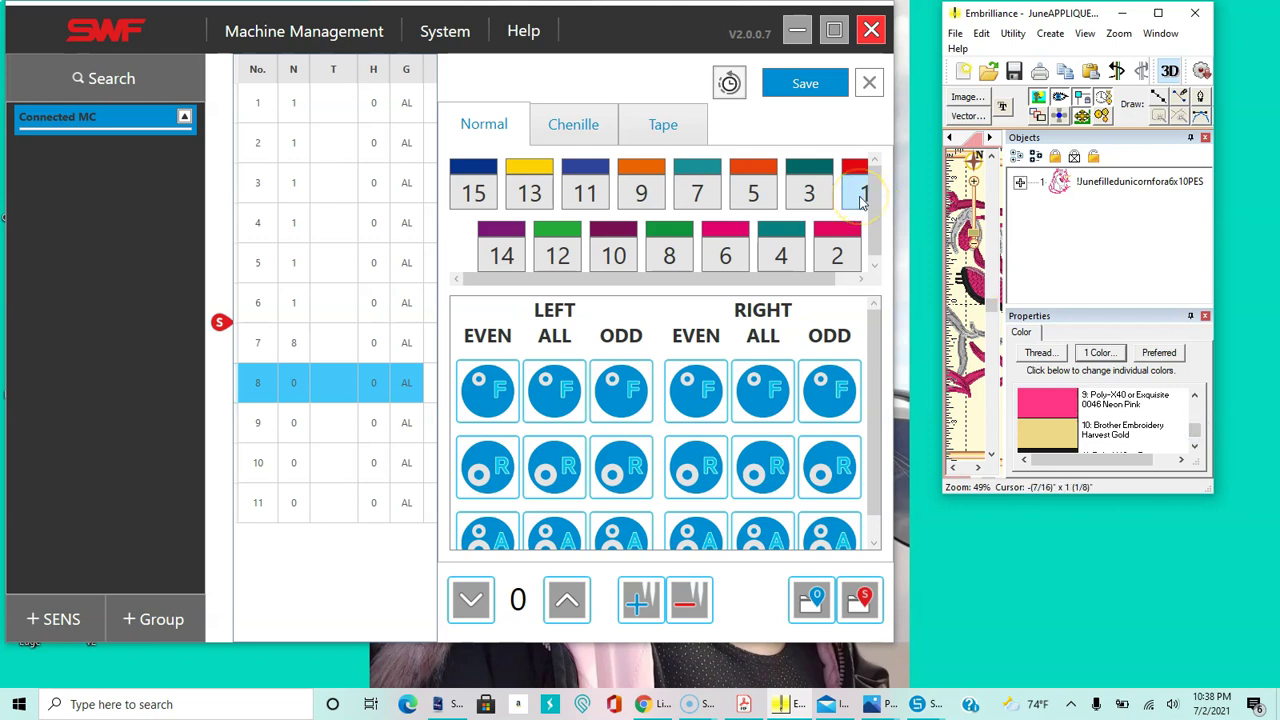
click(862, 197)
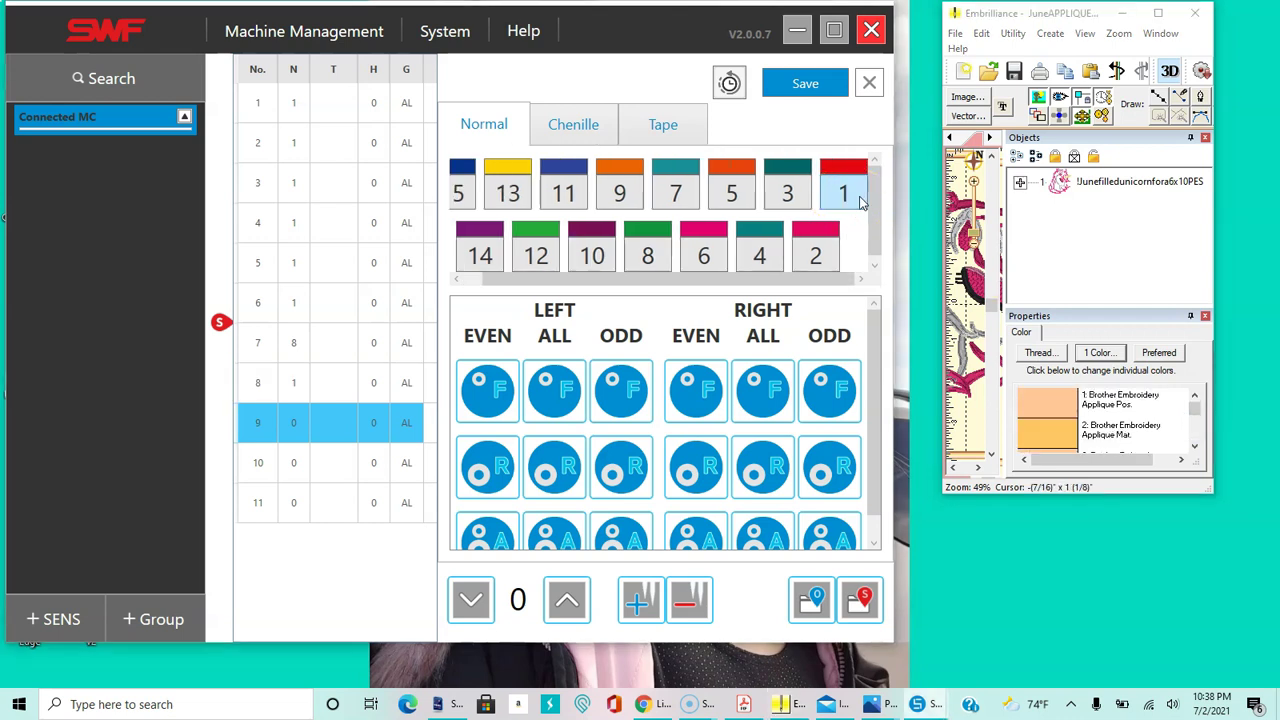
click(743, 240)
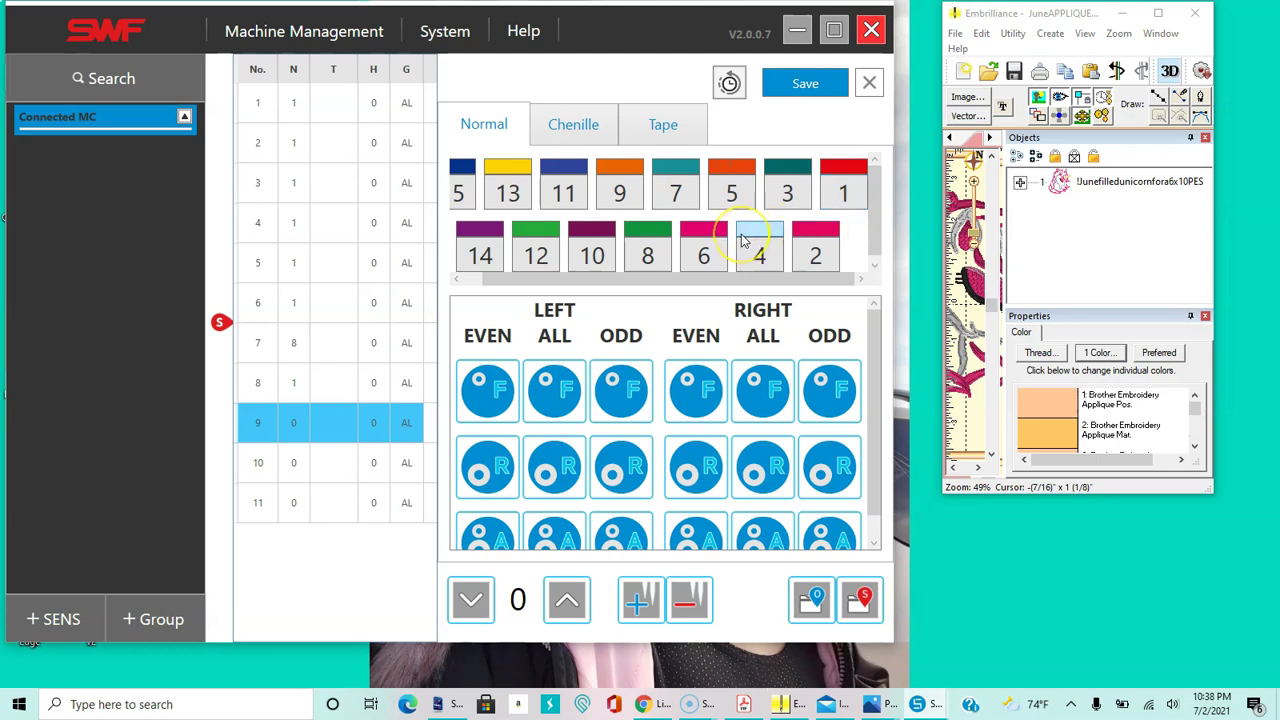
click(648, 256)
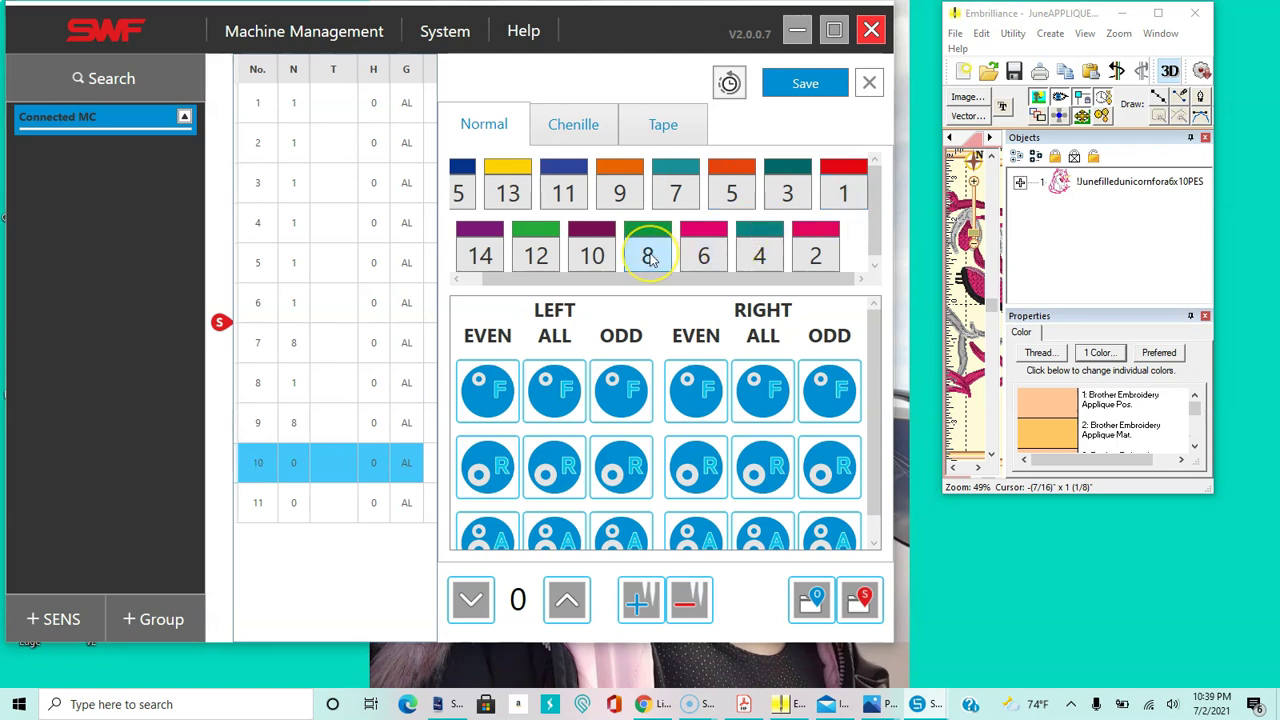
Check the remaining thread colours in Embrilliance, and assign needle 3 to colour step 10 and needle 2 to step 11
click(1196, 406)
drag(1200, 412, 1200, 421)
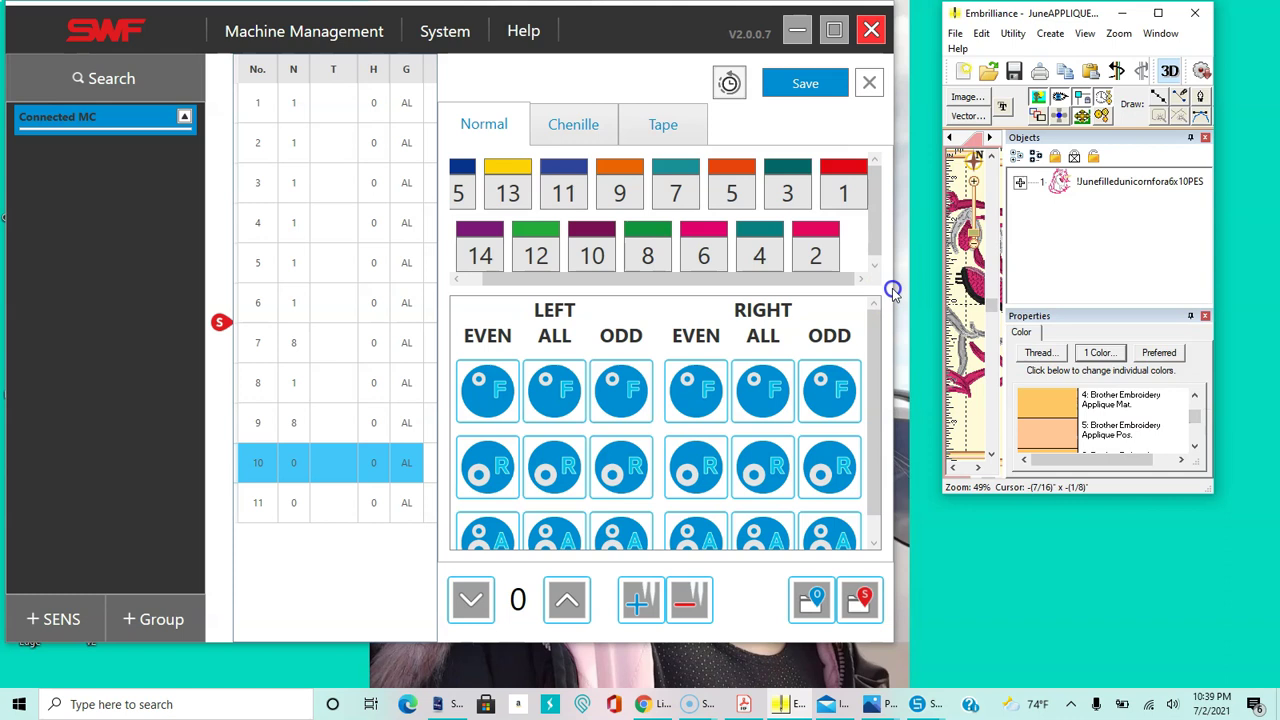
click(787, 192)
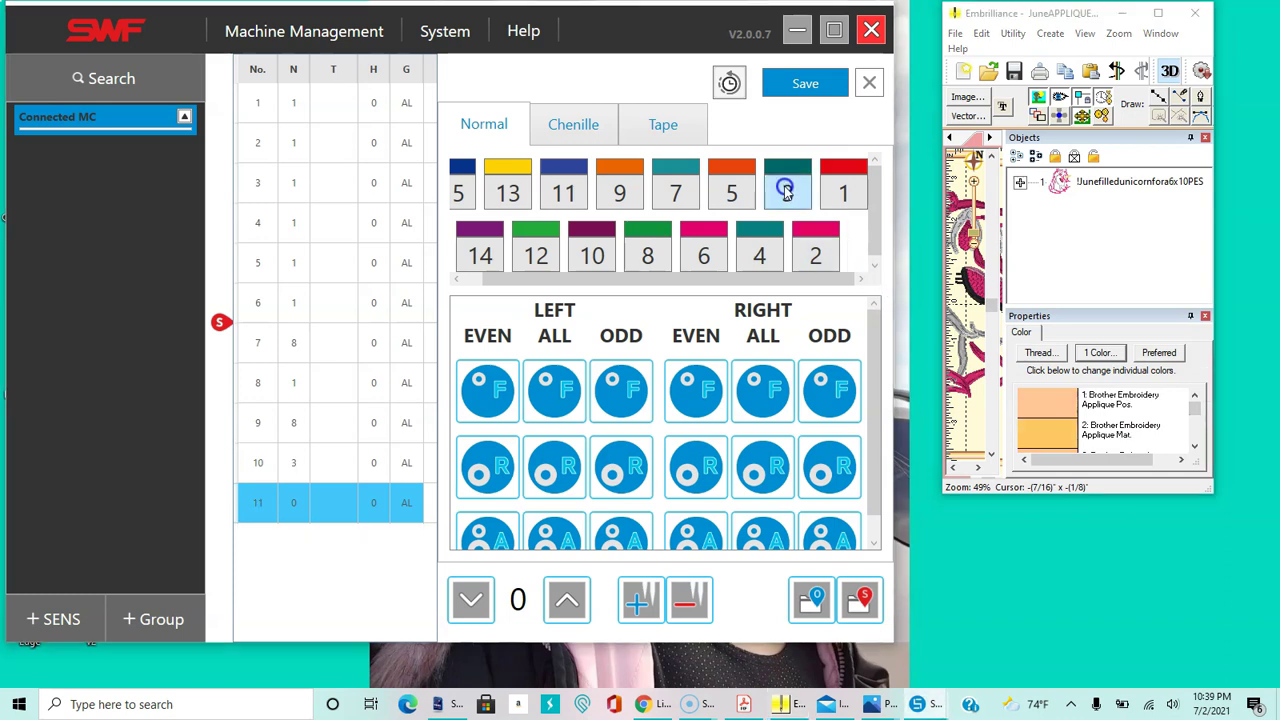
click(813, 253)
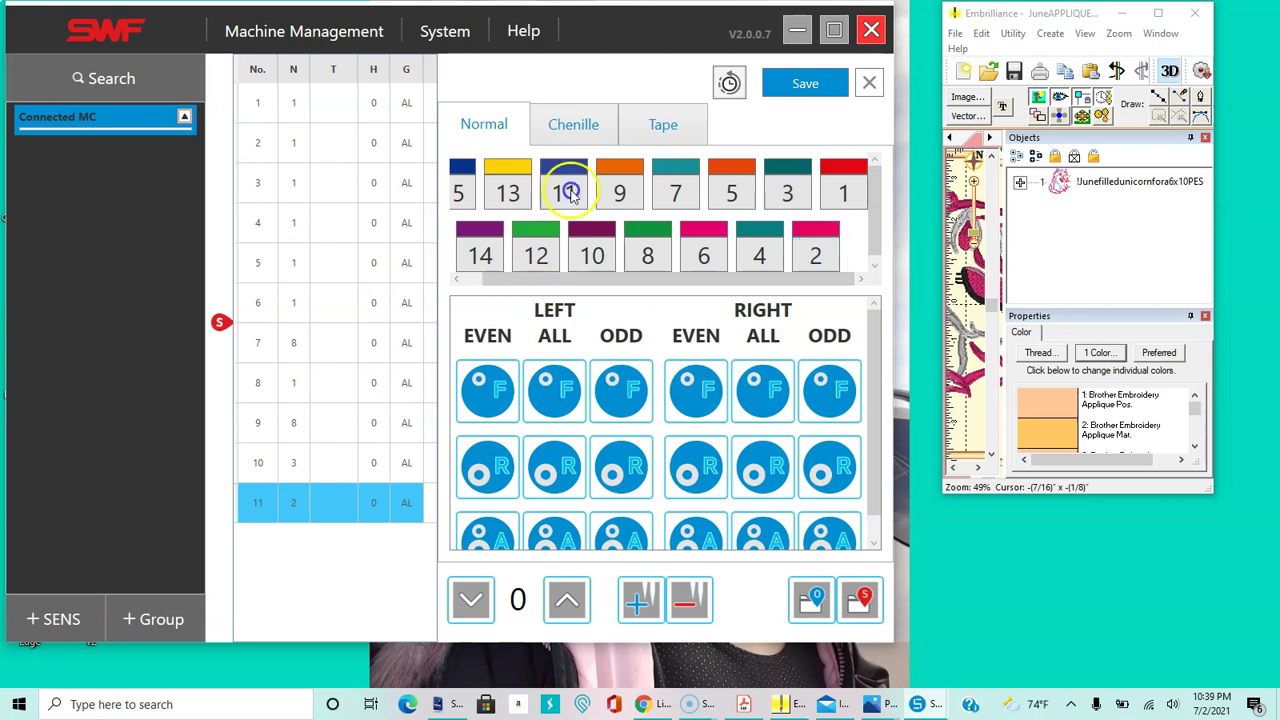
Save the June unicorn's needle assignments and return to the Multi Transfer design list
click(803, 83)
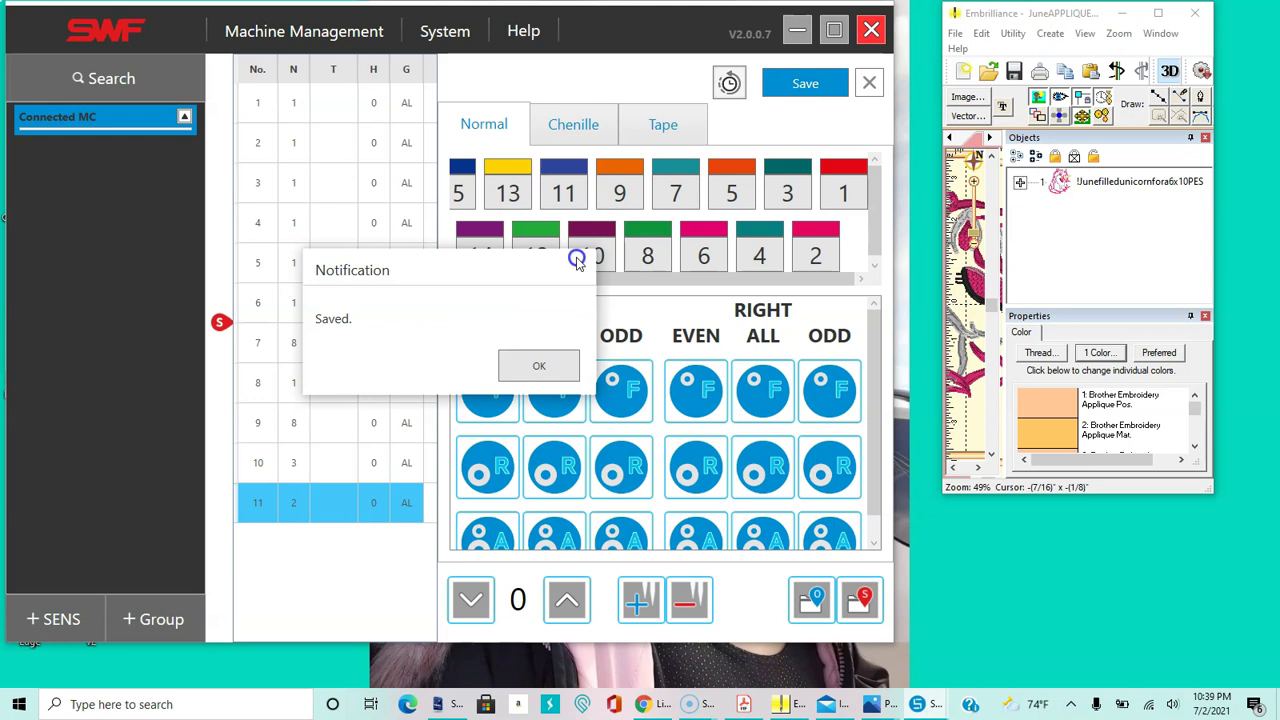
click(530, 366)
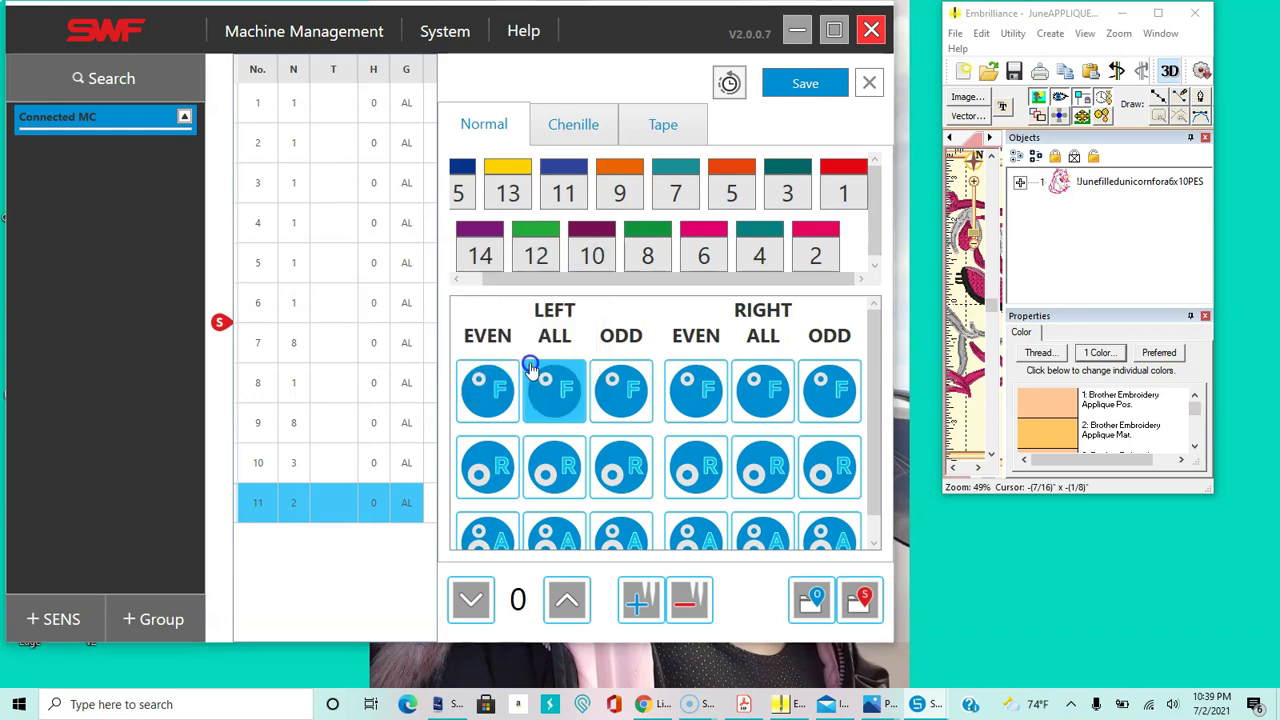
click(869, 82)
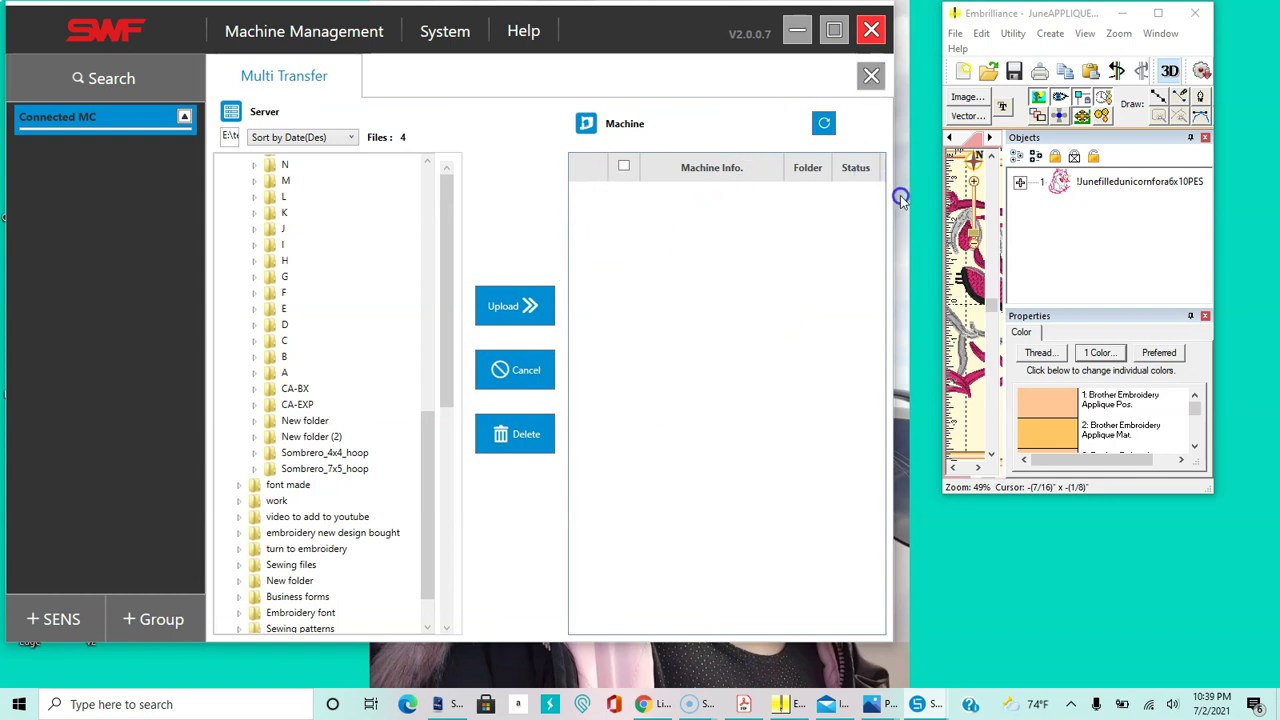
Widen the SWNS window to show the design thumbnails and delete the orange duplicate of the June applique unicorn
drag(894, 199, 1236, 200)
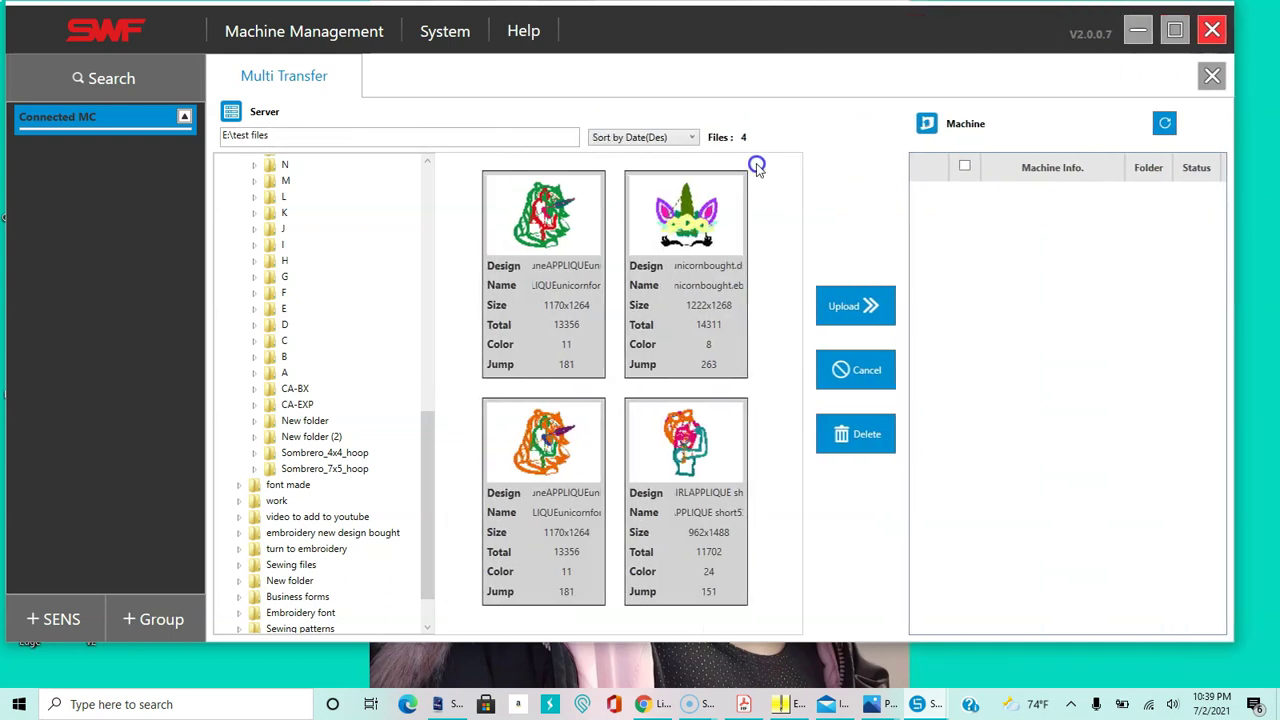
click(586, 237)
click(573, 438)
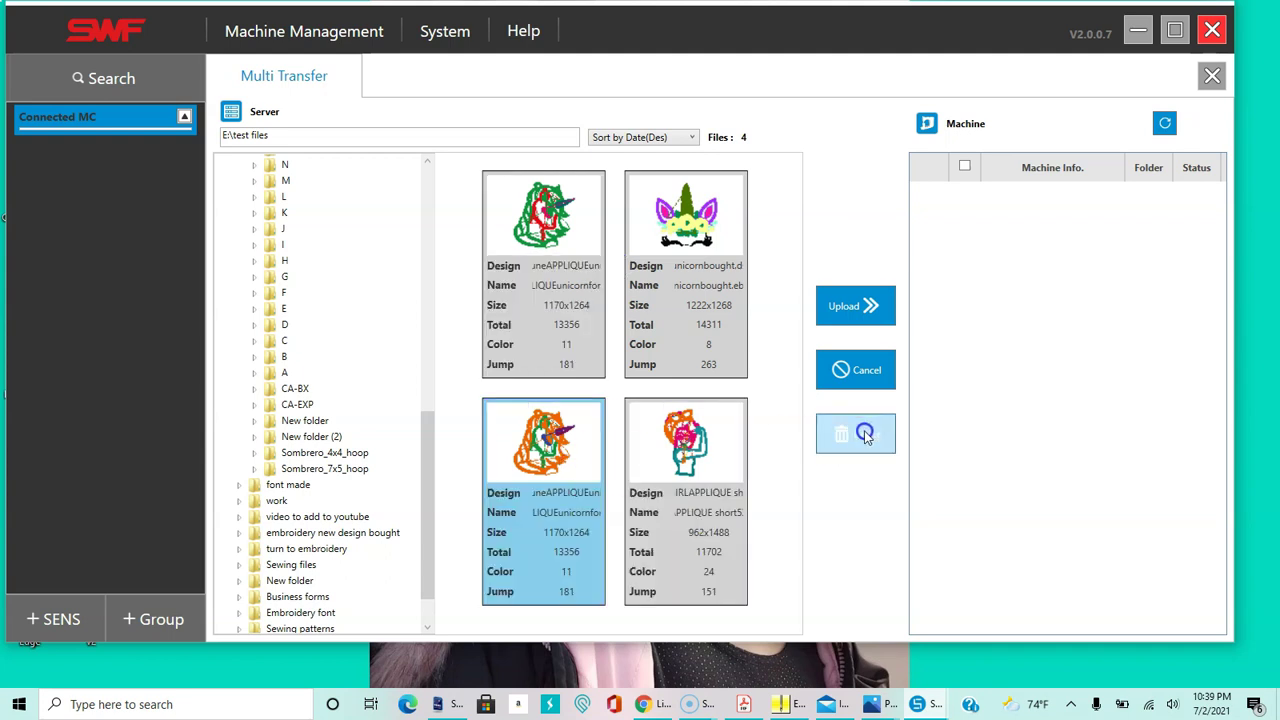
Open the girl applique design's needle settings and change needle 1's colour to pale bluish white, #FFE5EDFF
click(573, 463)
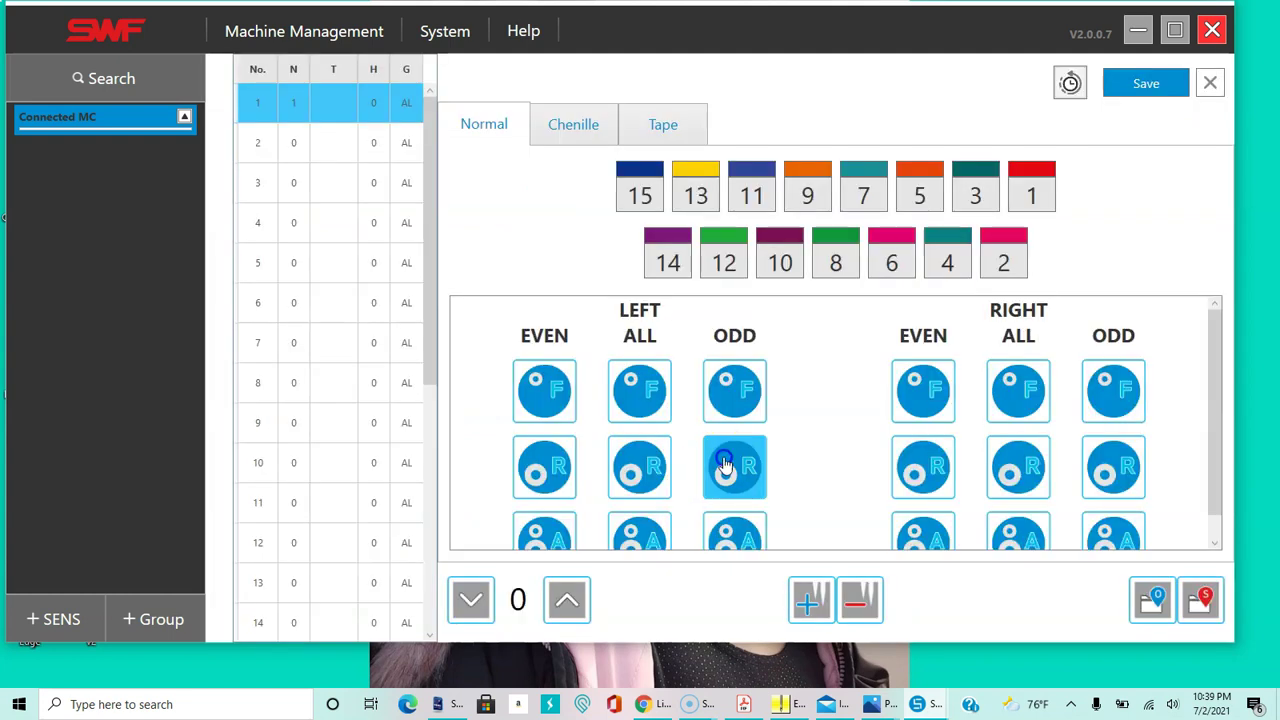
click(908, 372)
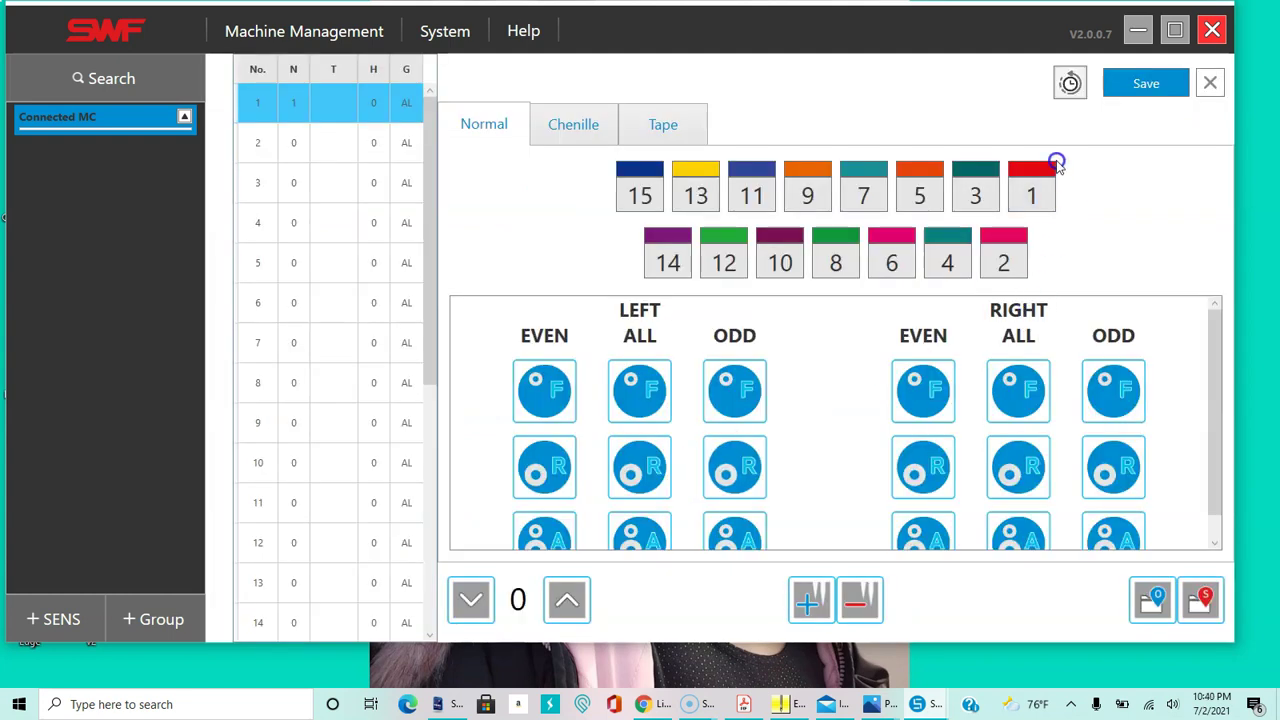
click(1033, 196)
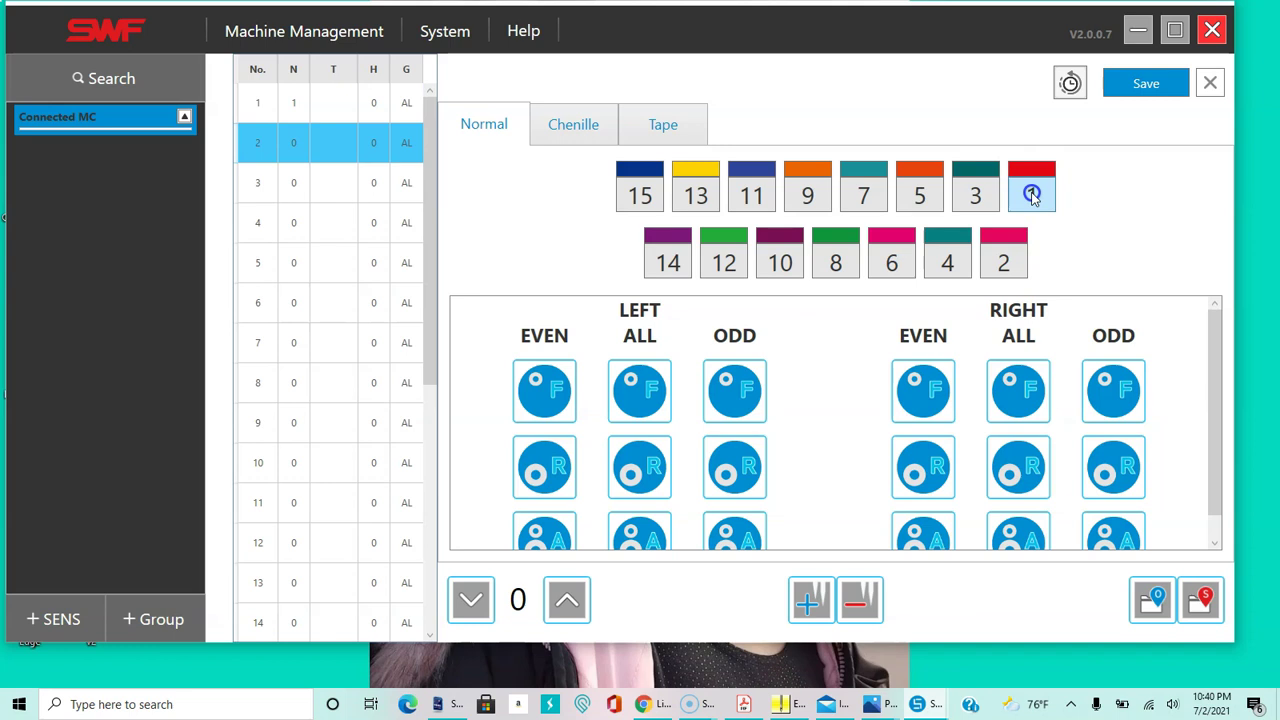
click(1032, 165)
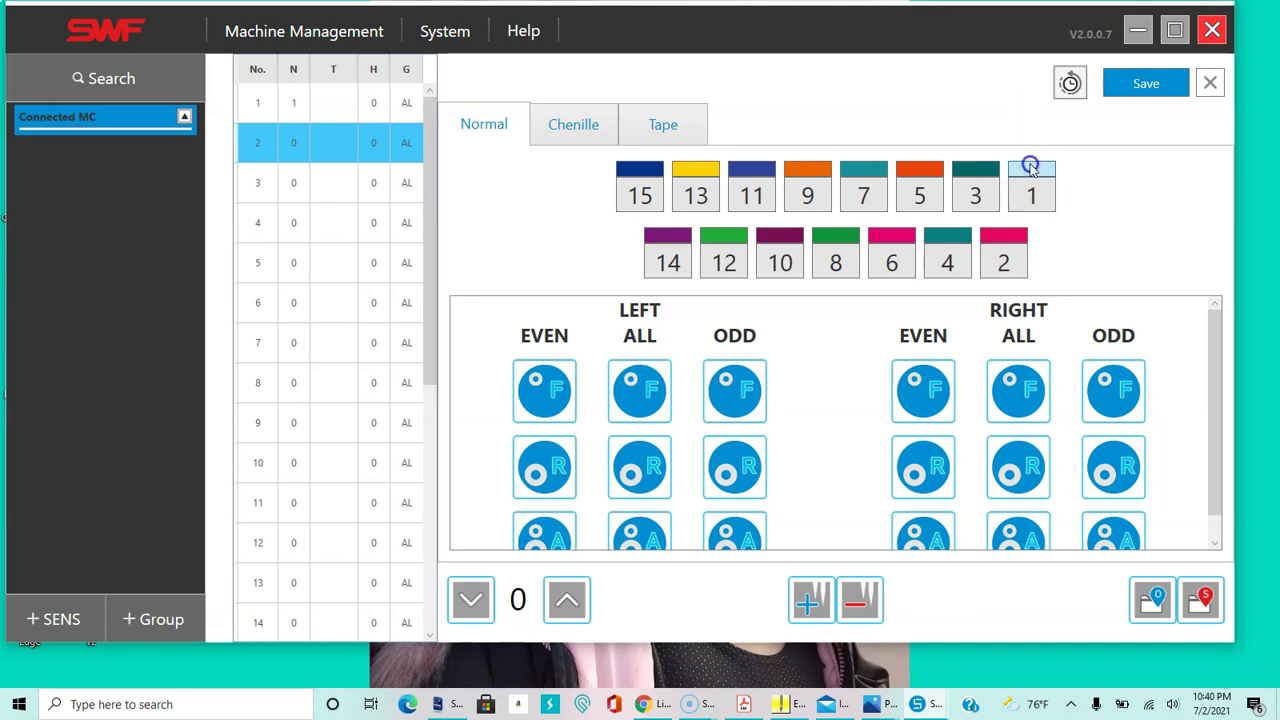
click(560, 246)
click(560, 246)
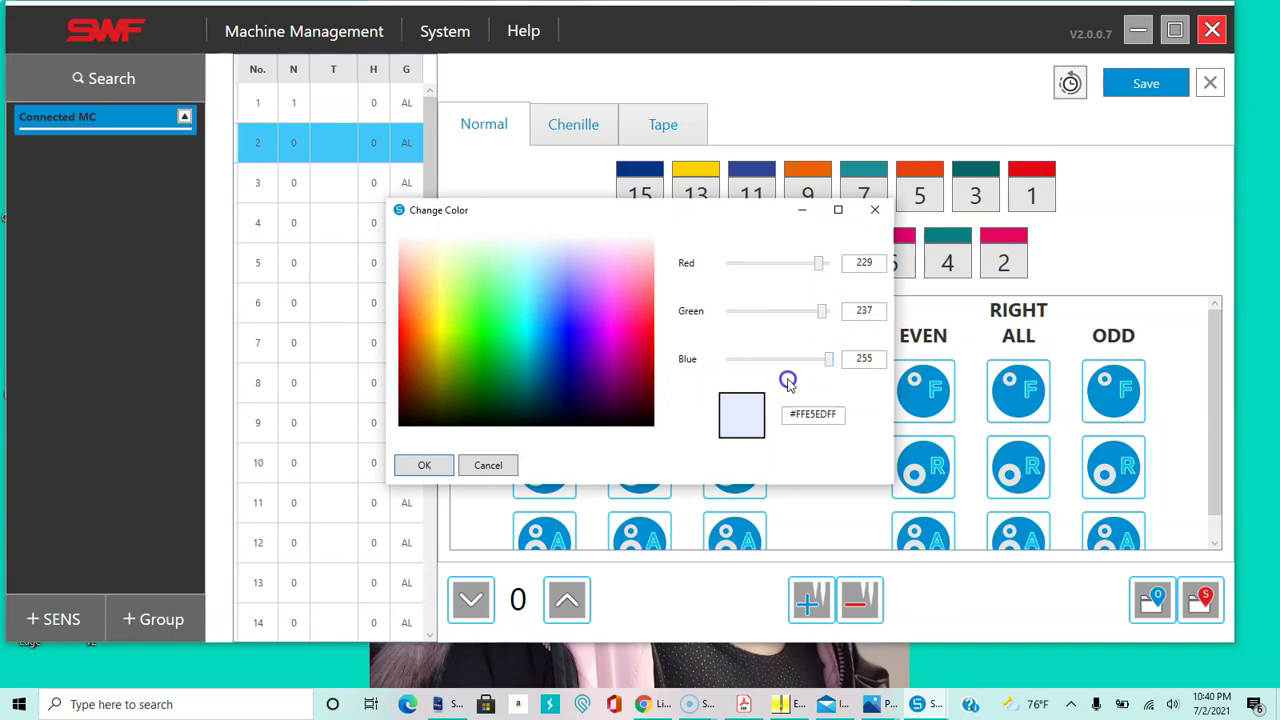
click(444, 465)
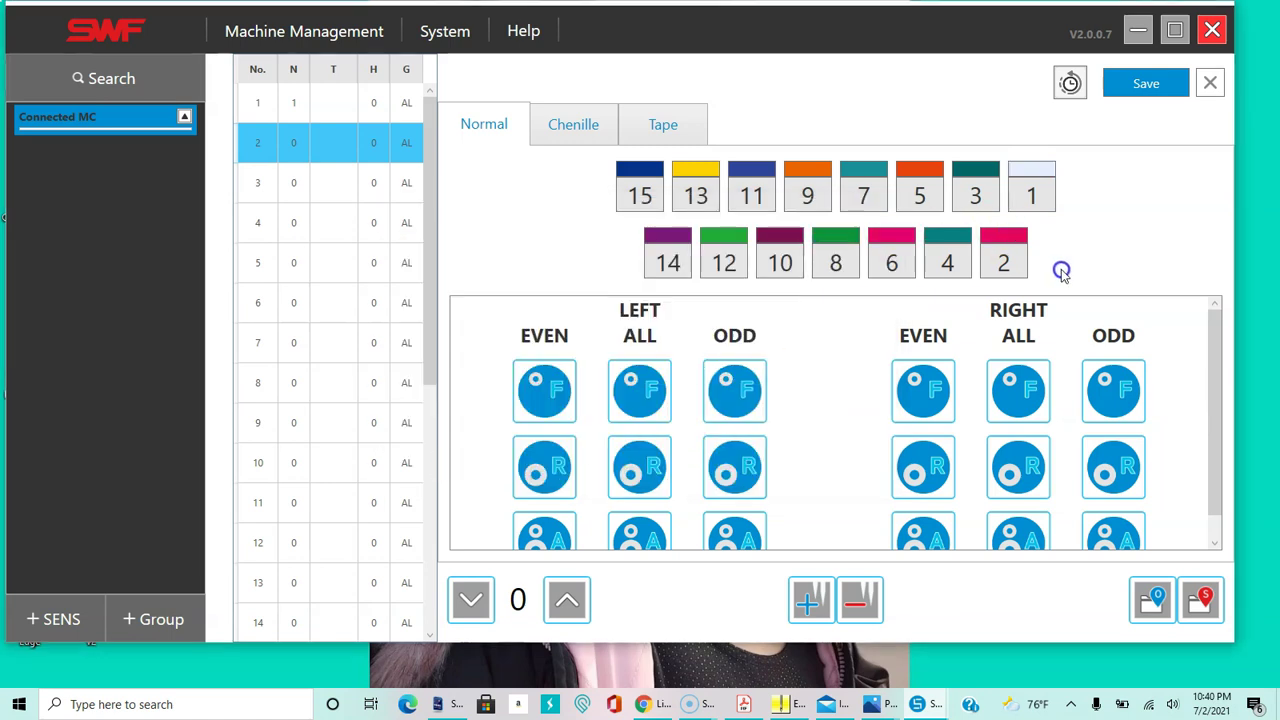
Change needle 2's colour to black and needle 11's colour to red, #FFD0000E
click(1002, 258)
right_click(1001, 258)
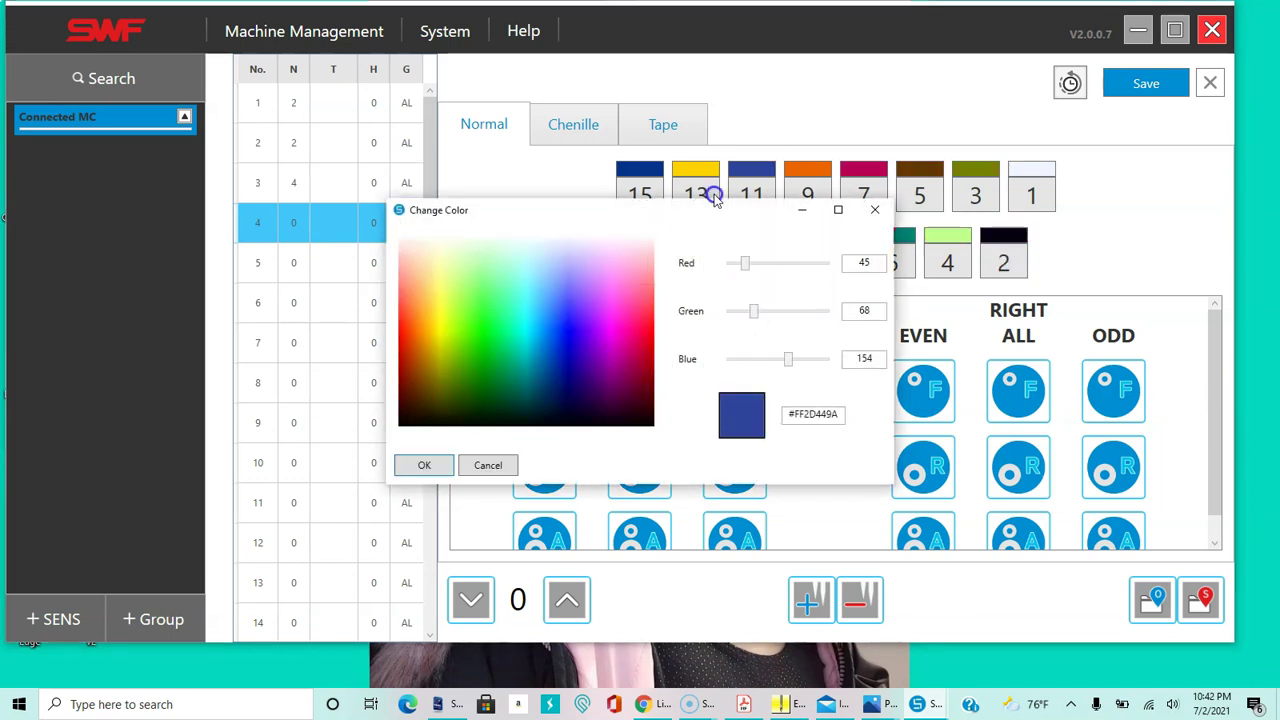
drag(627, 334, 648, 351)
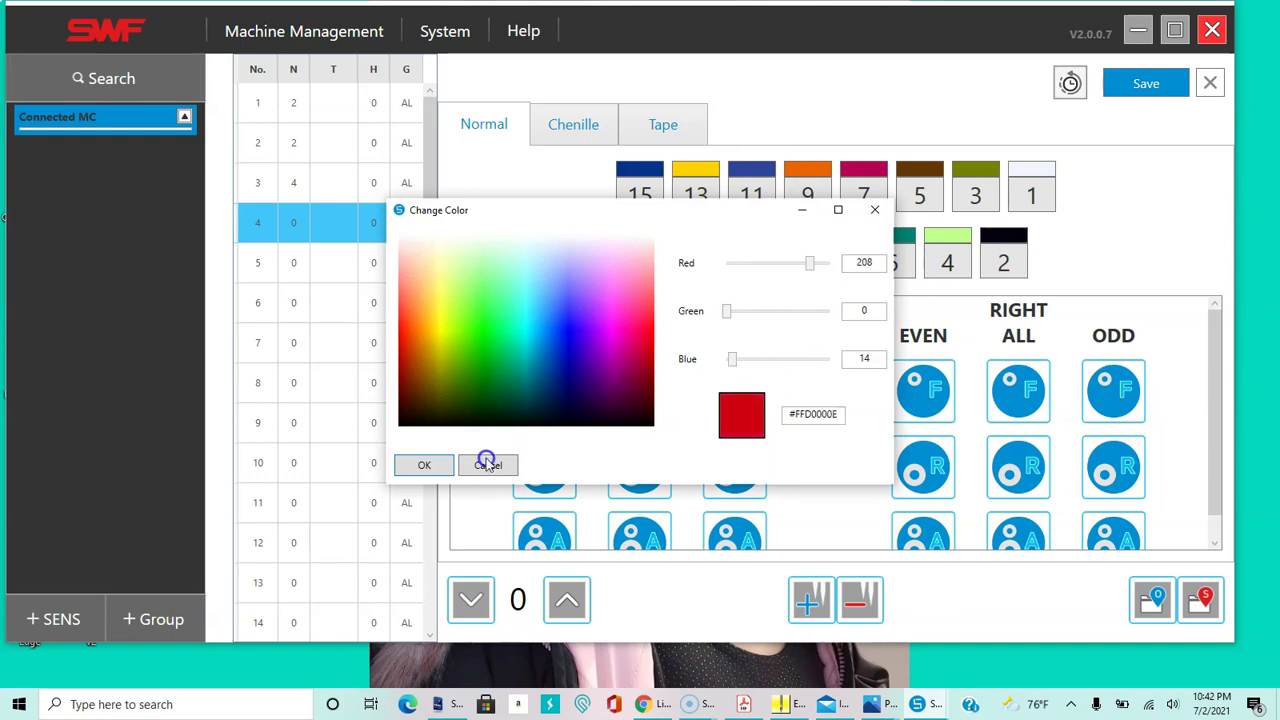
click(437, 464)
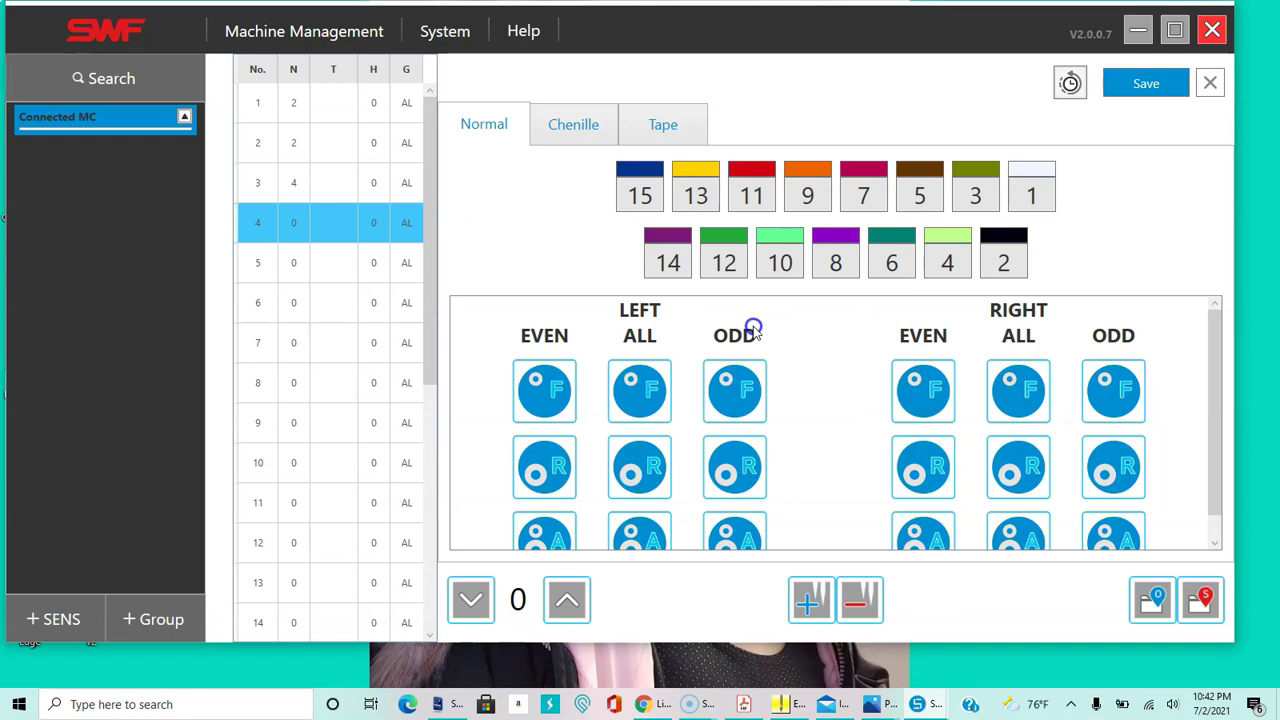
Change needle 12's colour to bright cyan and save the needle settings
click(731, 246)
mouse_move(565, 295)
mouse_down()
mouse_move(536, 307)
mouse_move(535, 293)
mouse_move(536, 348)
mouse_move(432, 468)
mouse_up()
click(430, 466)
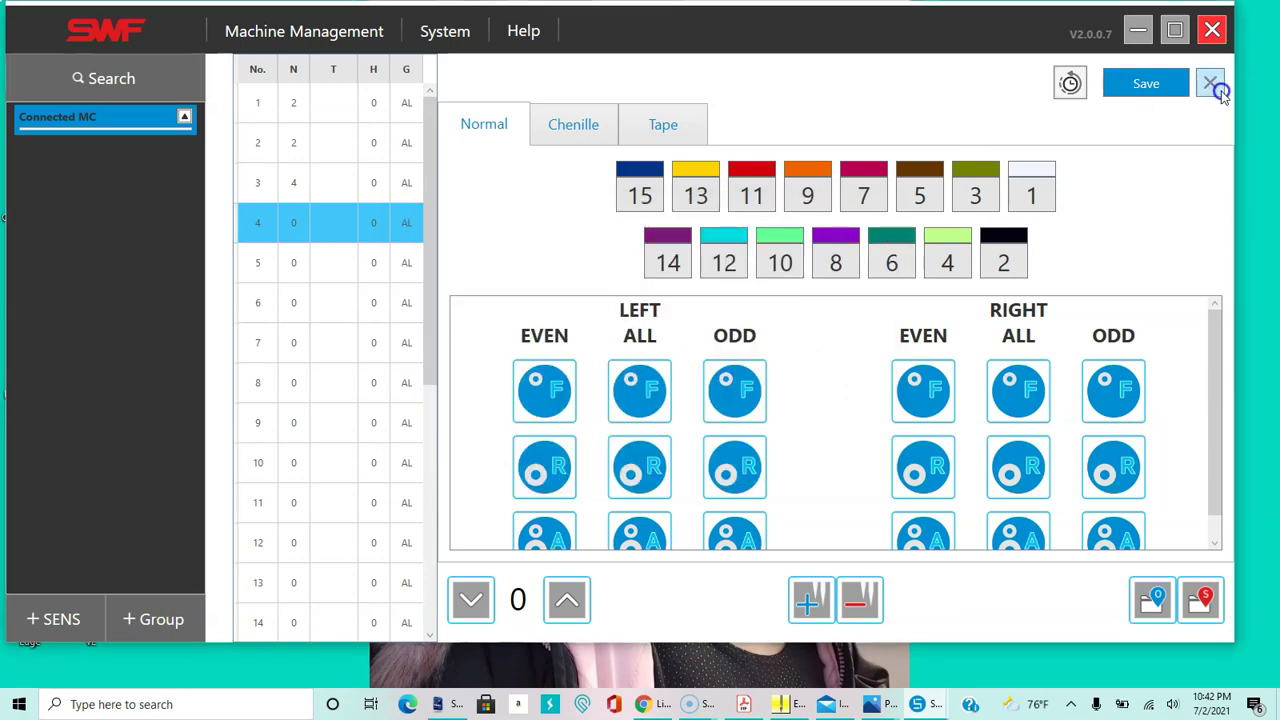
click(1175, 88)
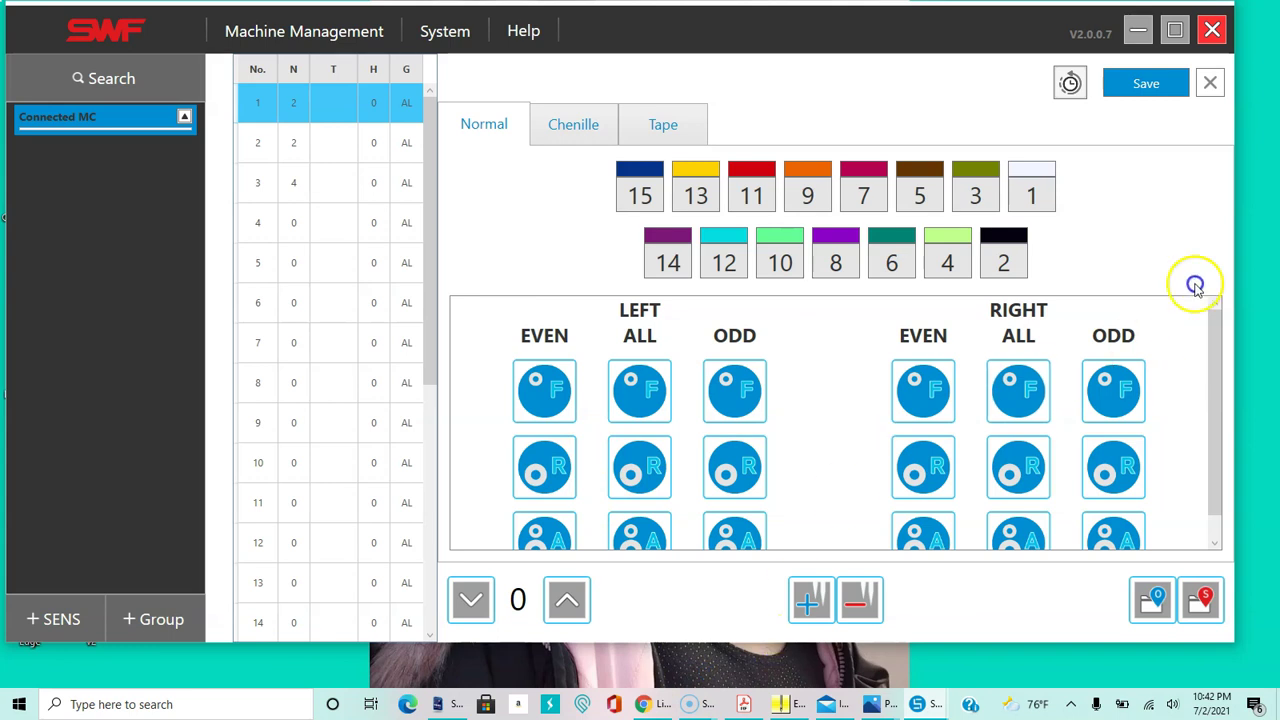
Bring up the GIRLAPPLIQUE short5X7 design in Embrilliance and place its thread list beside a narrowed SWNS window
drag(1237, 230, 971, 213)
drag(1093, 14, 1151, 14)
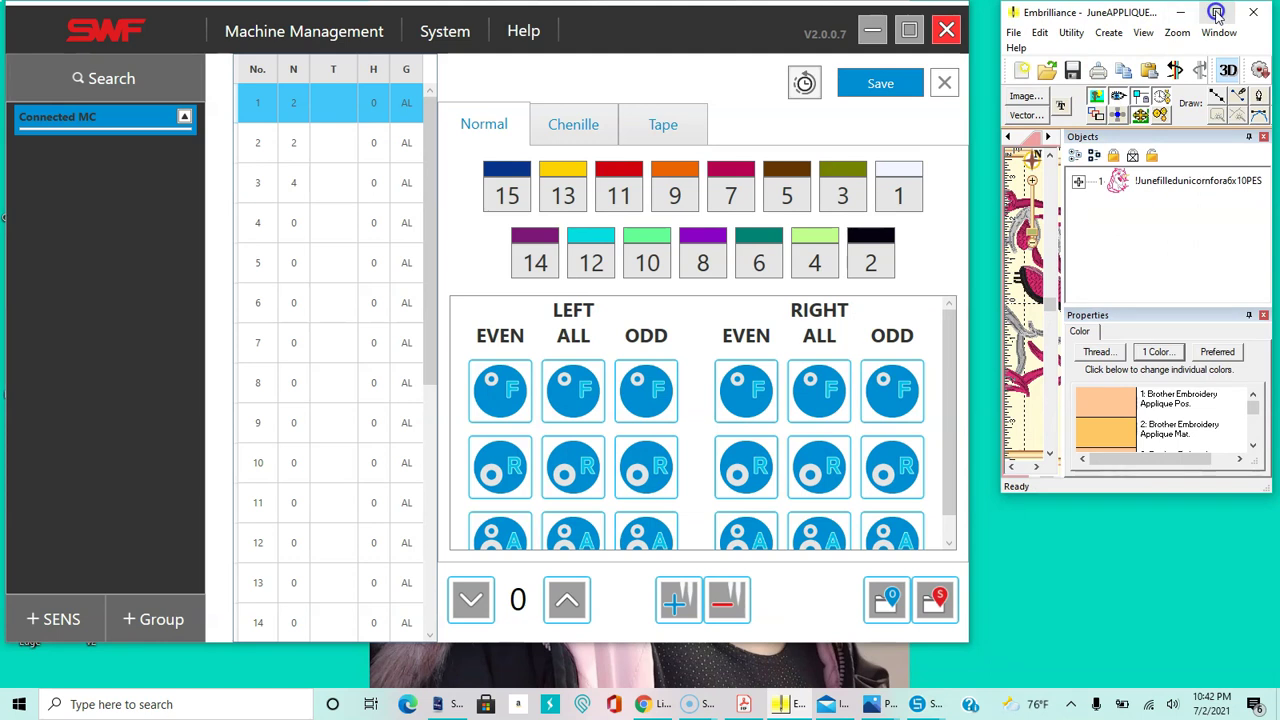
key(super+Up)
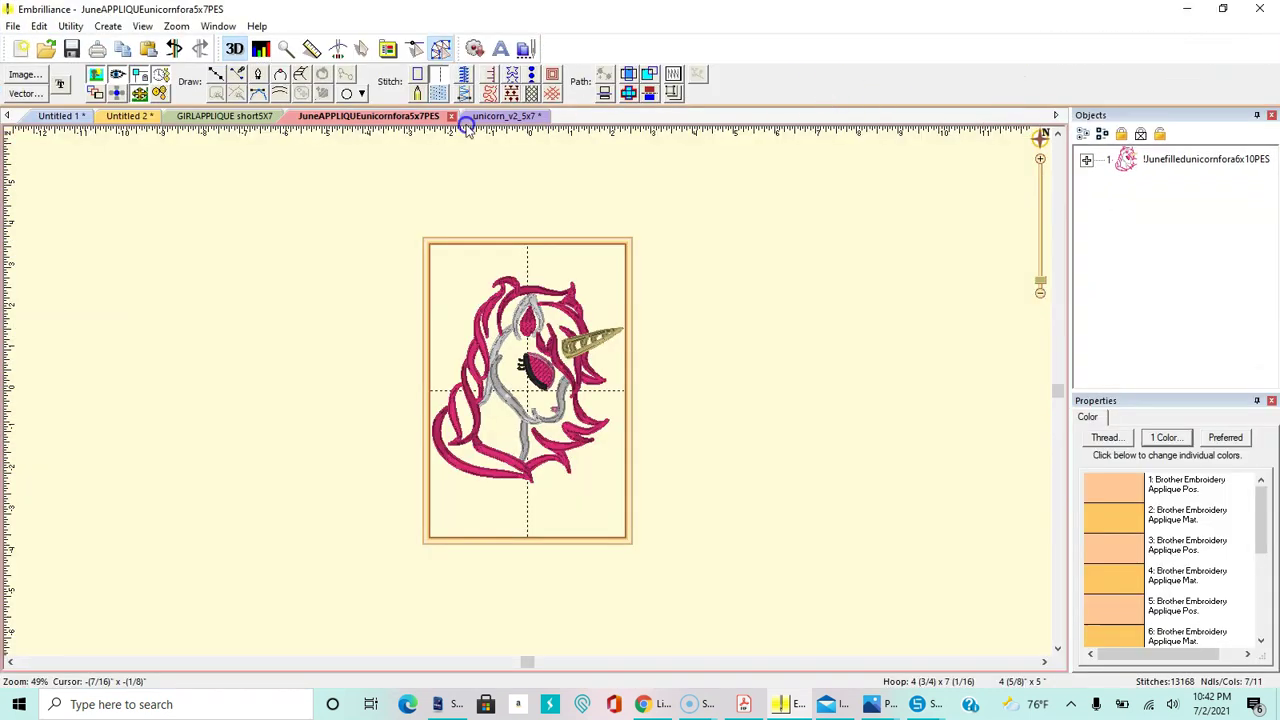
click(234, 117)
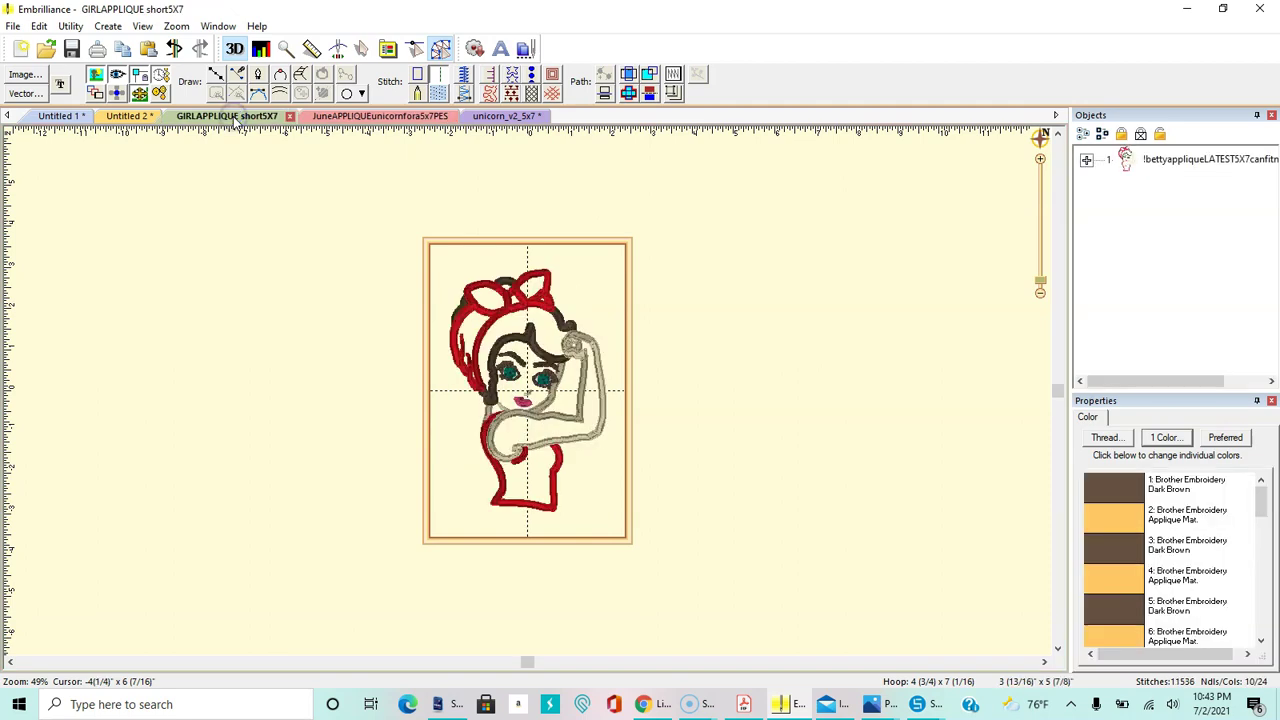
drag(1261, 513, 1260, 615)
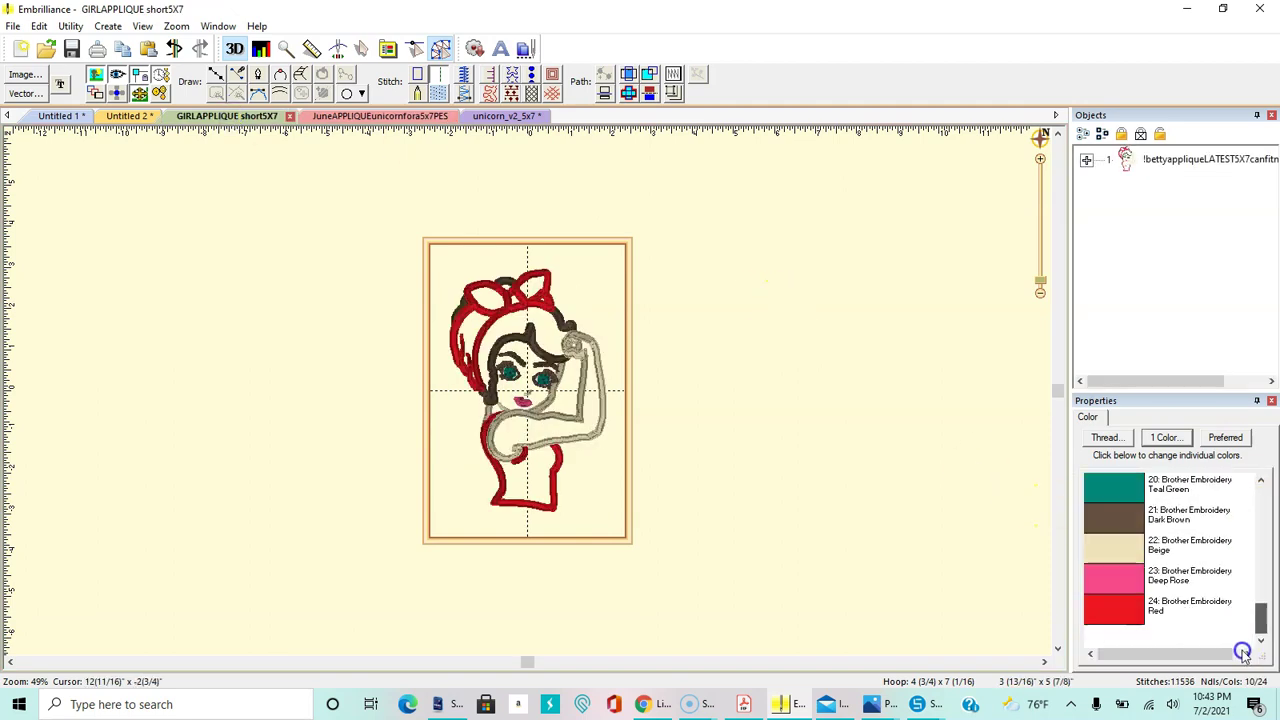
click(1224, 9)
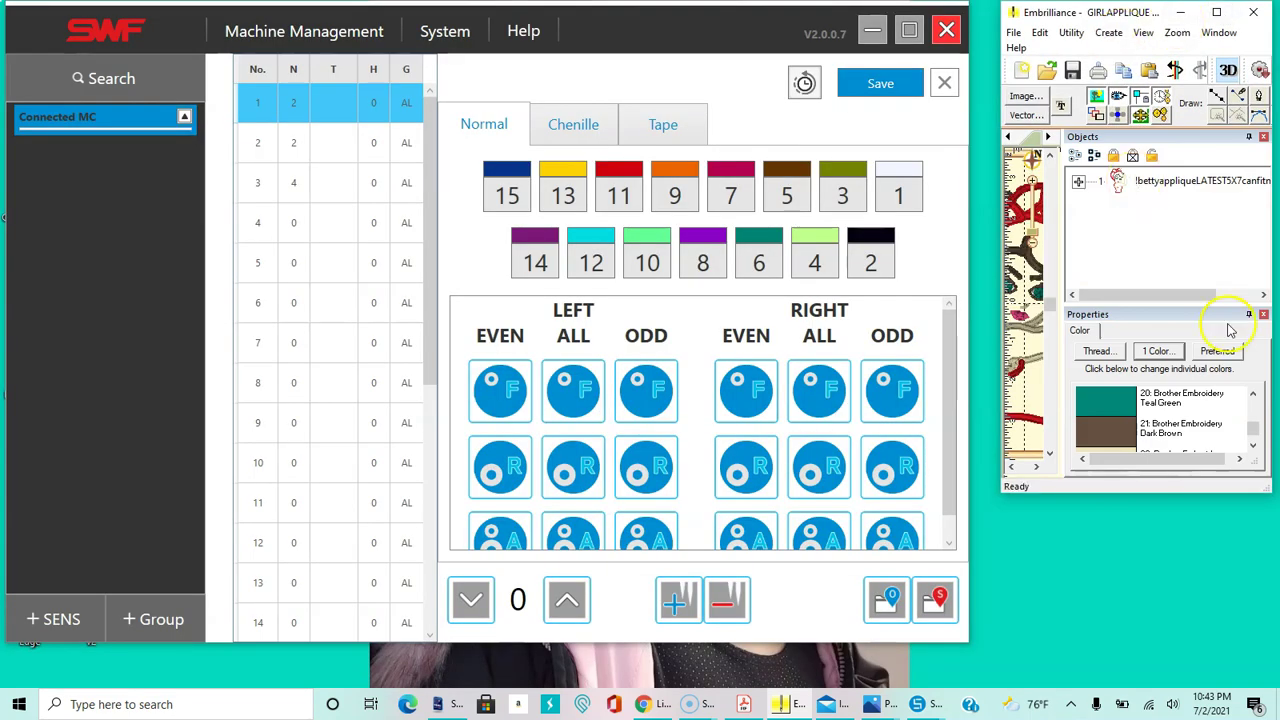
drag(1249, 428, 1256, 390)
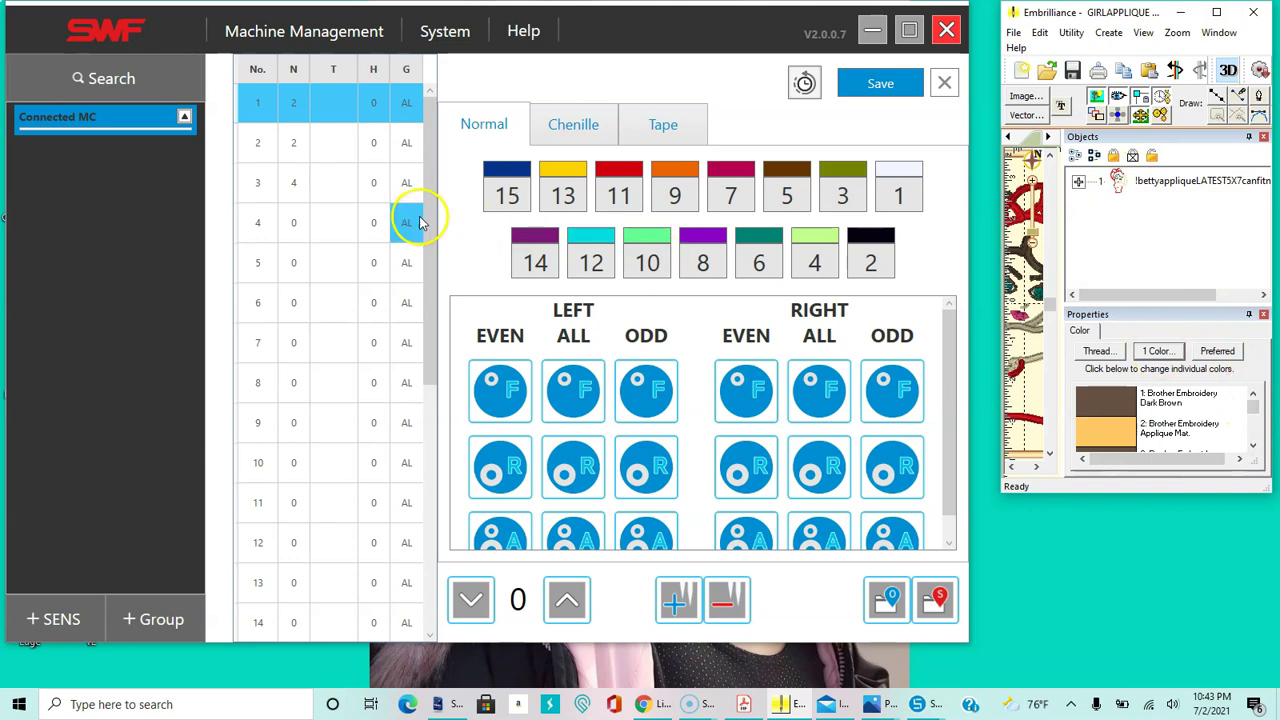
drag(432, 222, 409, 189)
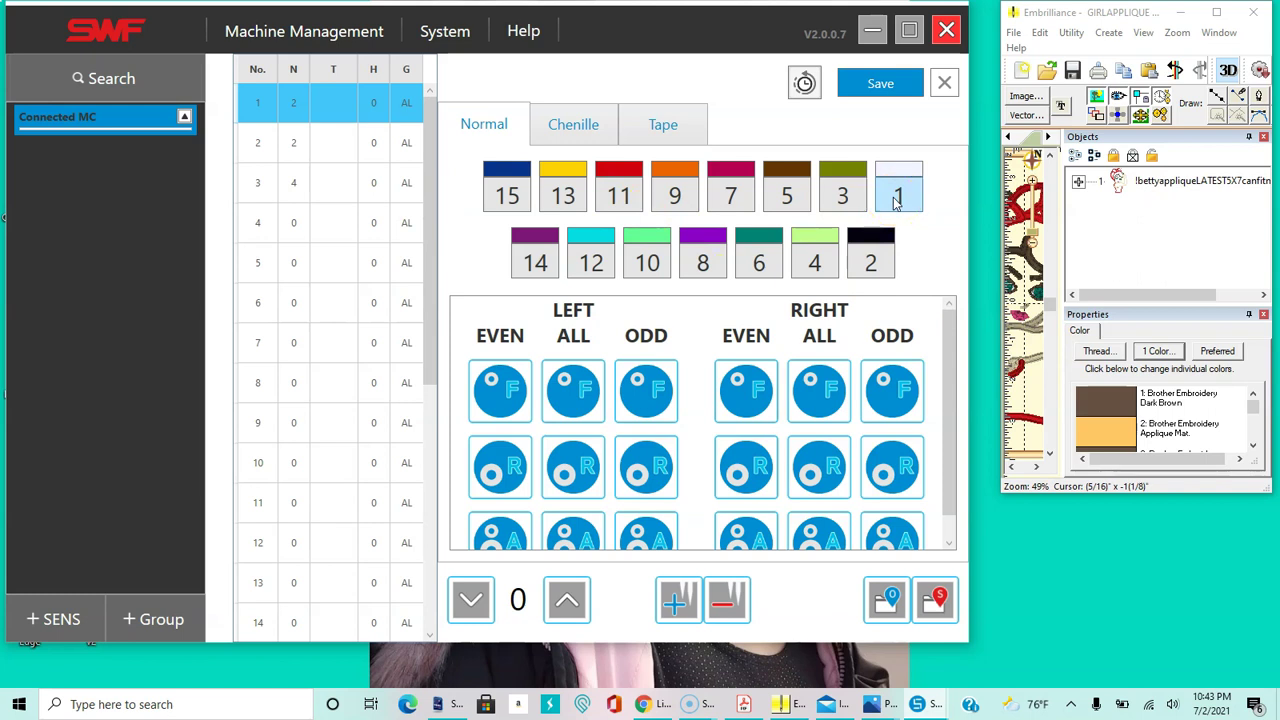
Check the girl design's thread list in Embrilliance and assign needle 1 to colour steps 1 to 14
click(1253, 445)
click(1253, 445)
click(1254, 446)
click(1254, 446)
click(1254, 446)
click(1254, 446)
click(1254, 446)
click(1254, 446)
click(1254, 446)
click(1254, 446)
click(1254, 446)
click(1254, 446)
click(1254, 446)
click(1254, 446)
click(1254, 446)
click(1254, 396)
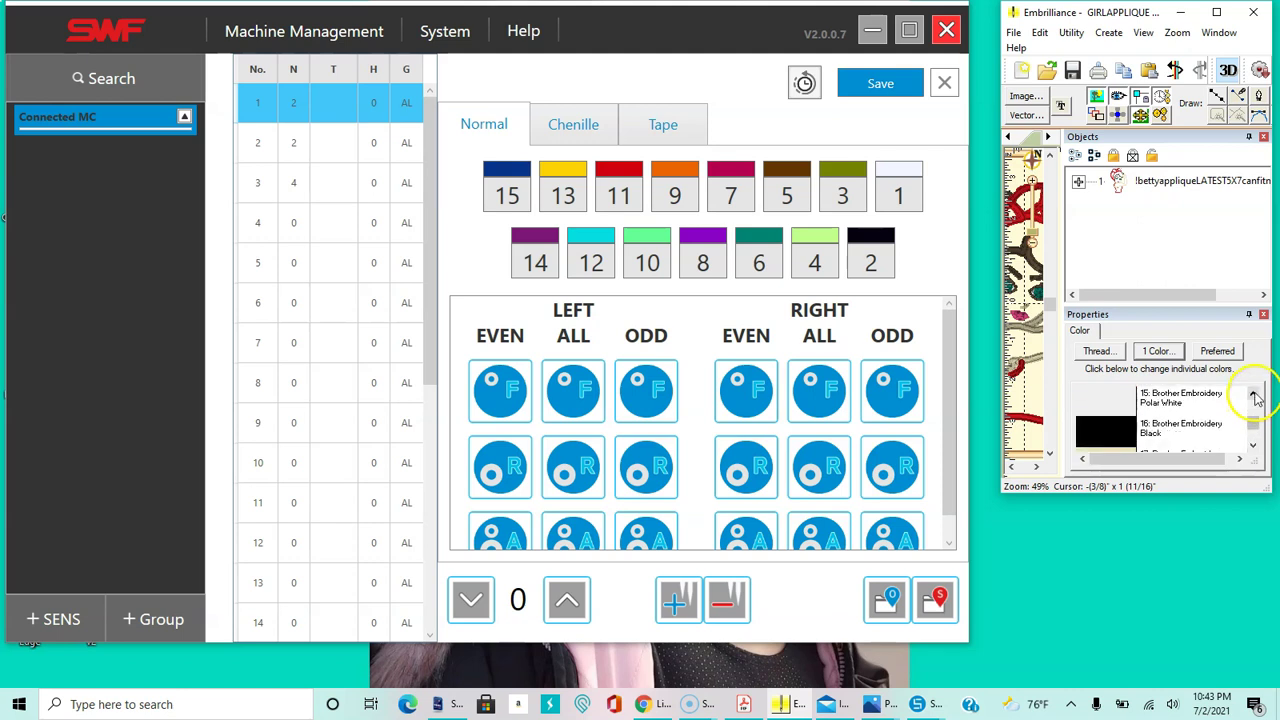
click(1254, 396)
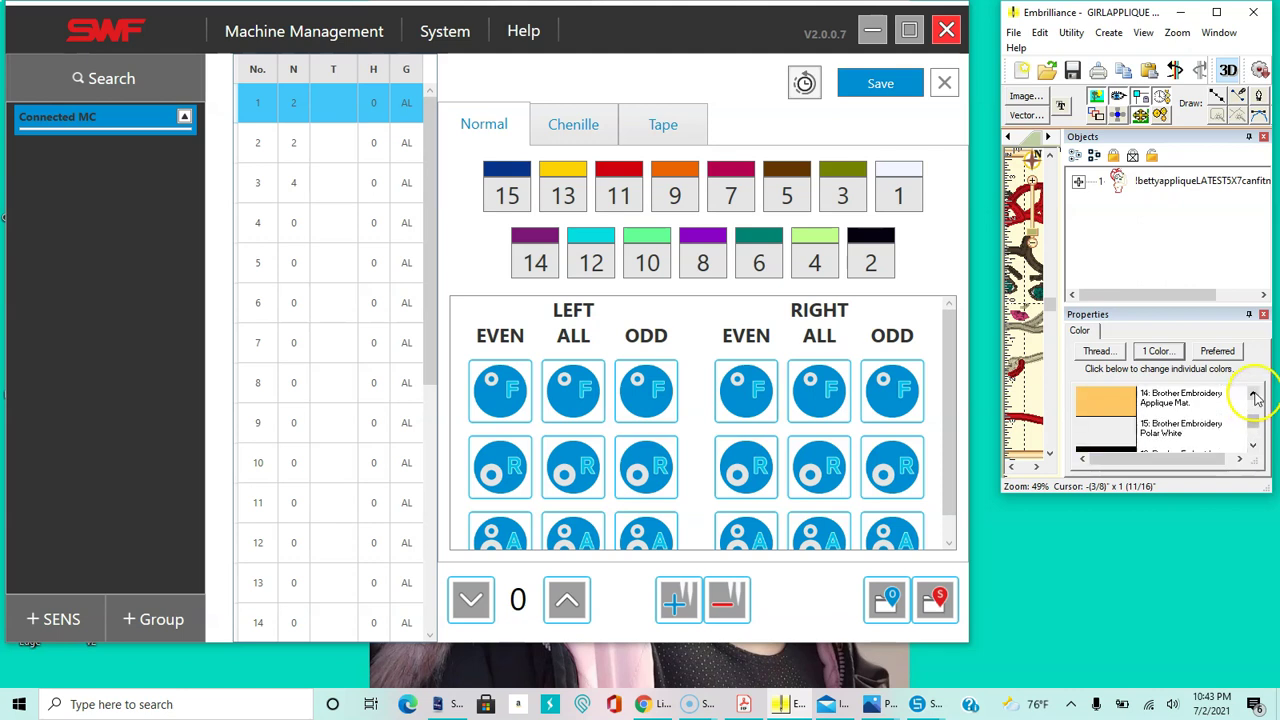
click(906, 204)
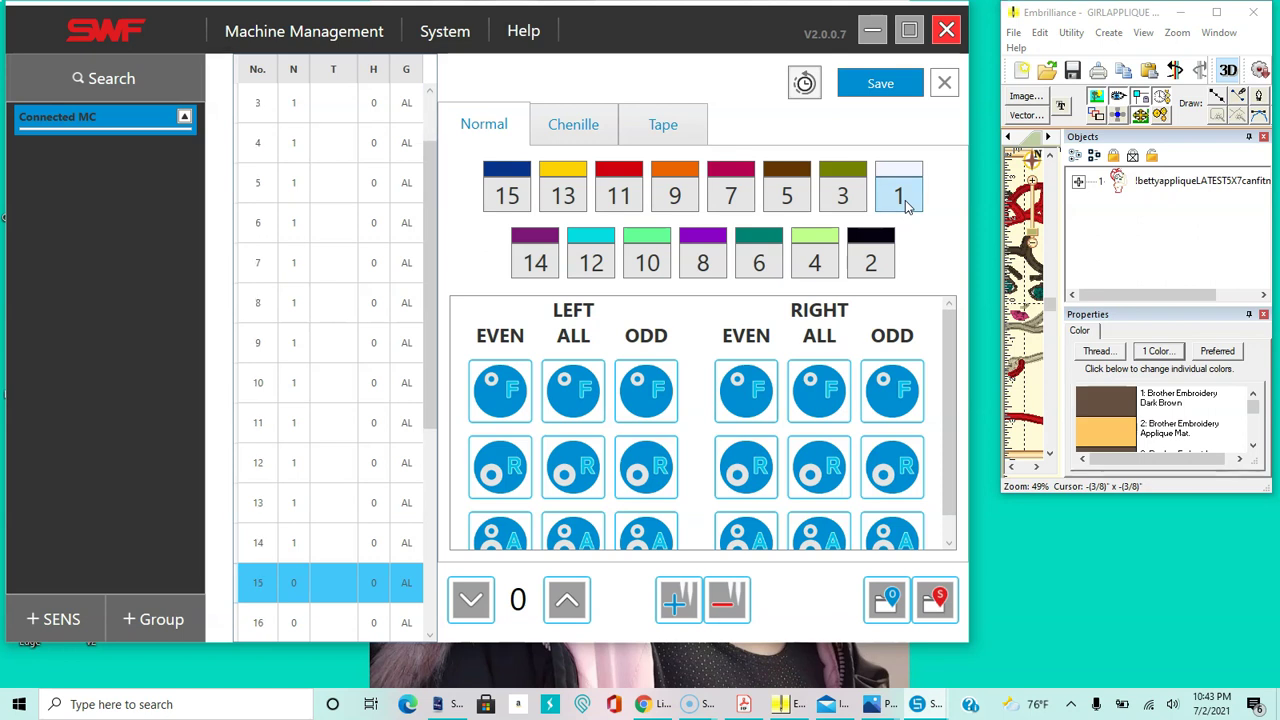
Recheck the girl design's thread colours in Embrilliance up to colour 16 against the assigned steps
click(1253, 447)
click(1253, 447)
click(1253, 447)
click(1253, 447)
click(1253, 447)
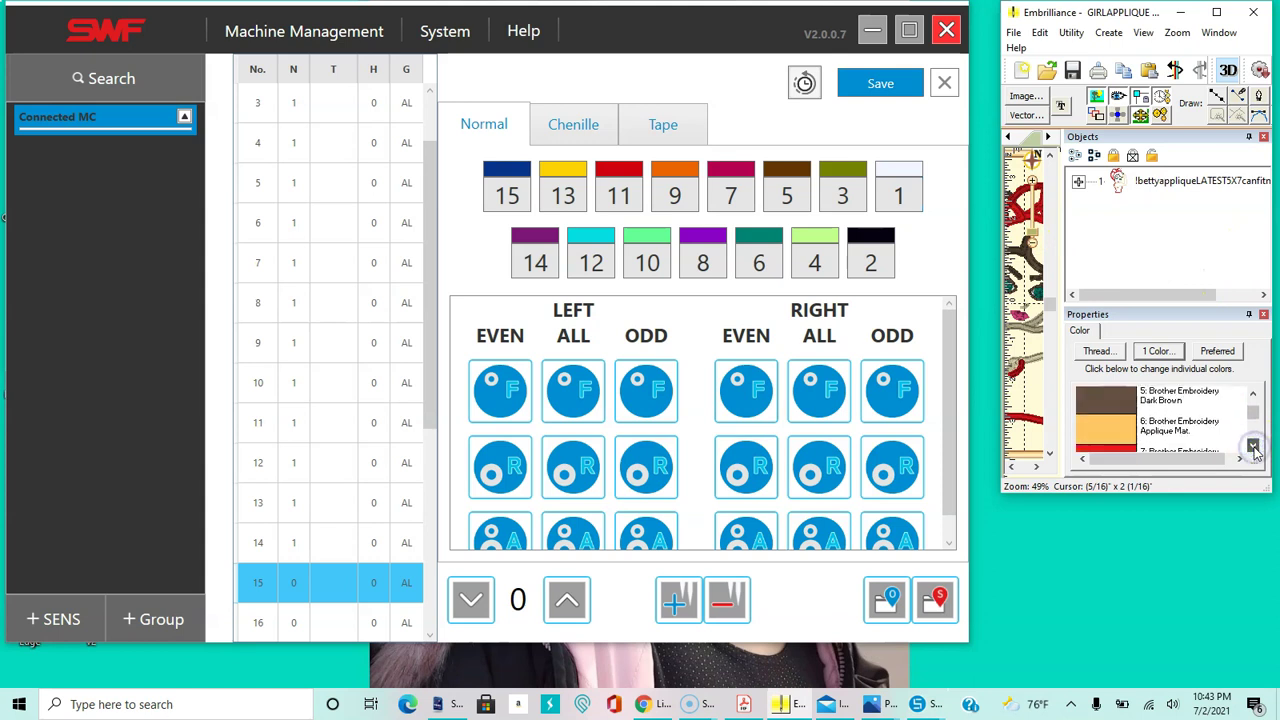
click(1253, 447)
click(1253, 447)
click(1253, 447)
click(1253, 447)
click(1253, 447)
click(1253, 447)
click(1253, 447)
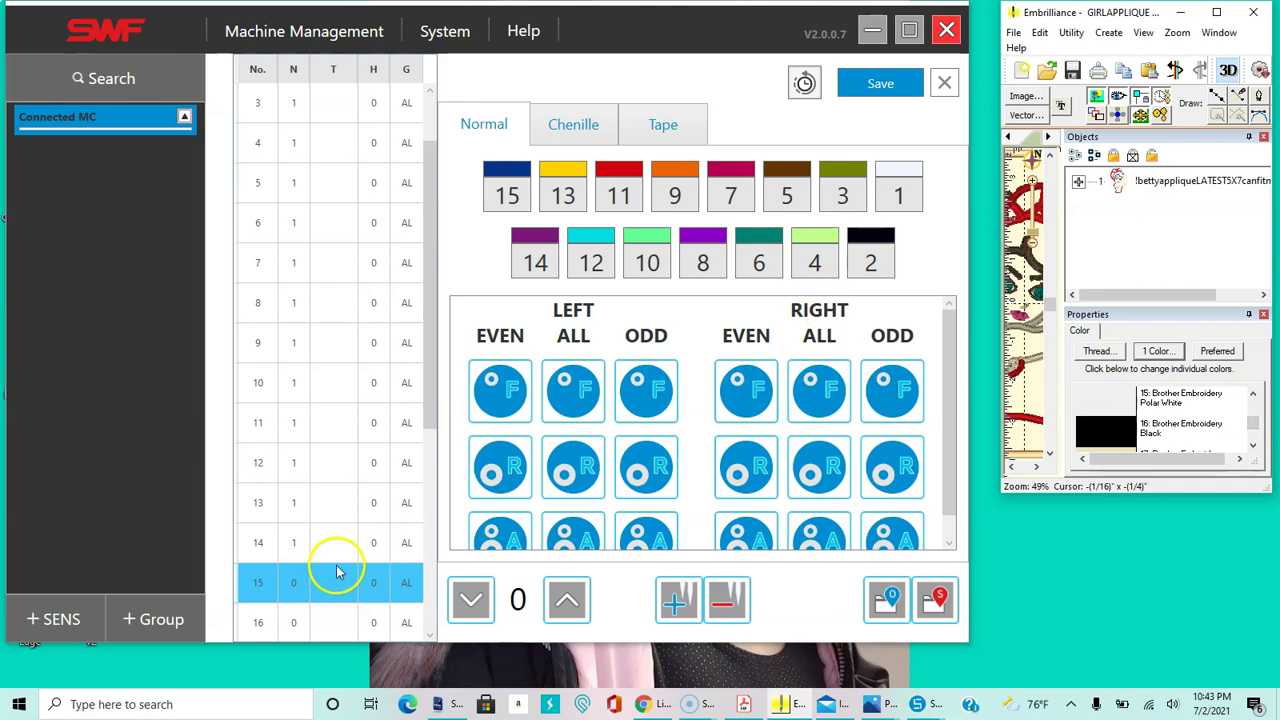
Add a stop mark to colour step 1 of the girl applique design
click(428, 320)
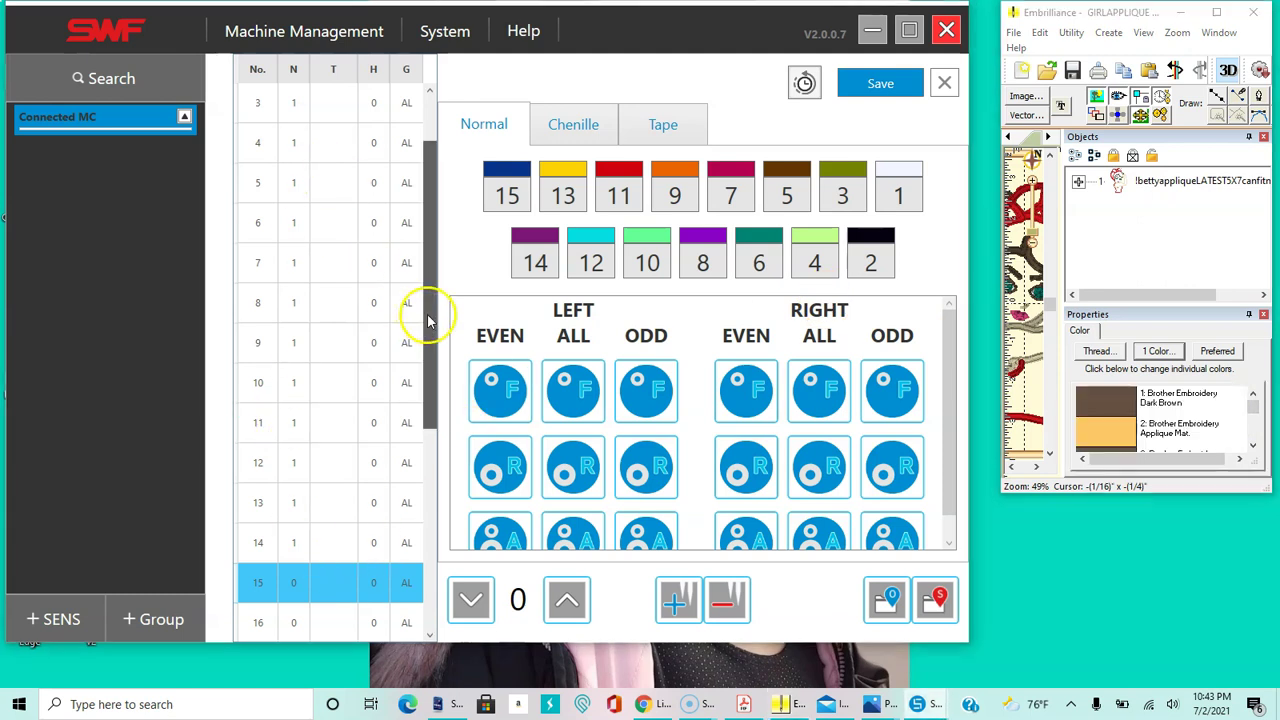
drag(428, 320, 423, 229)
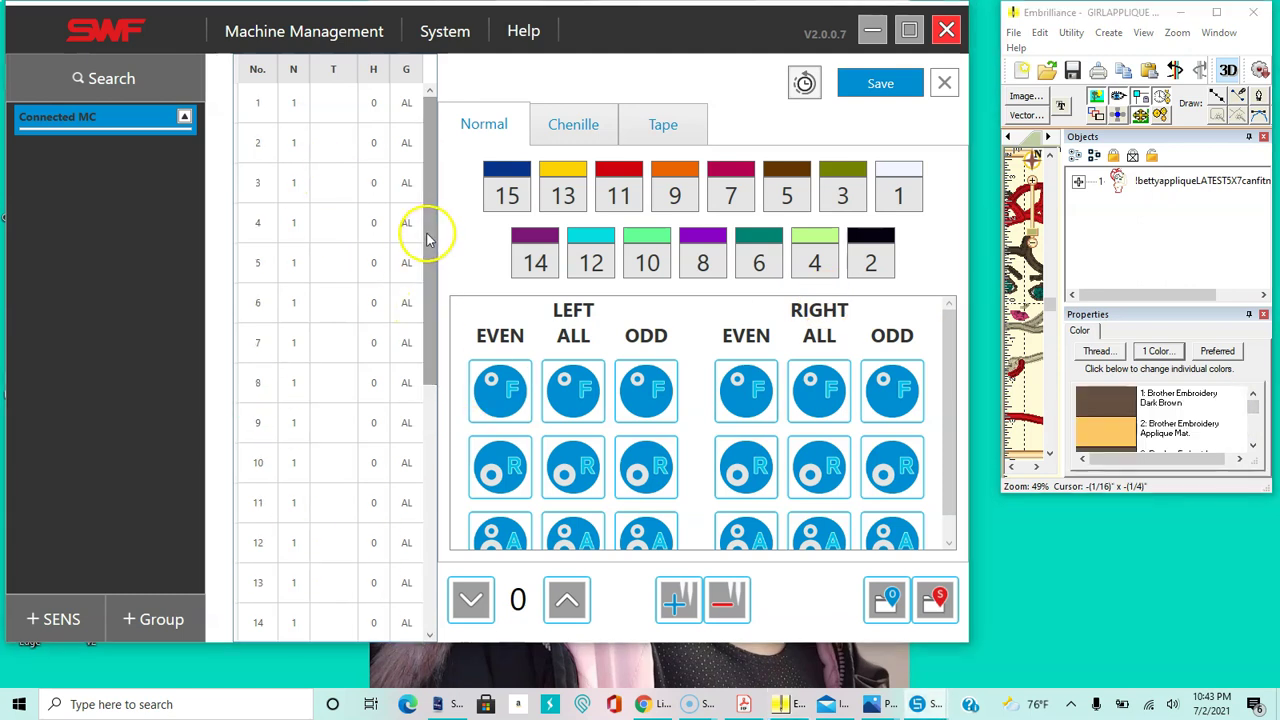
click(238, 103)
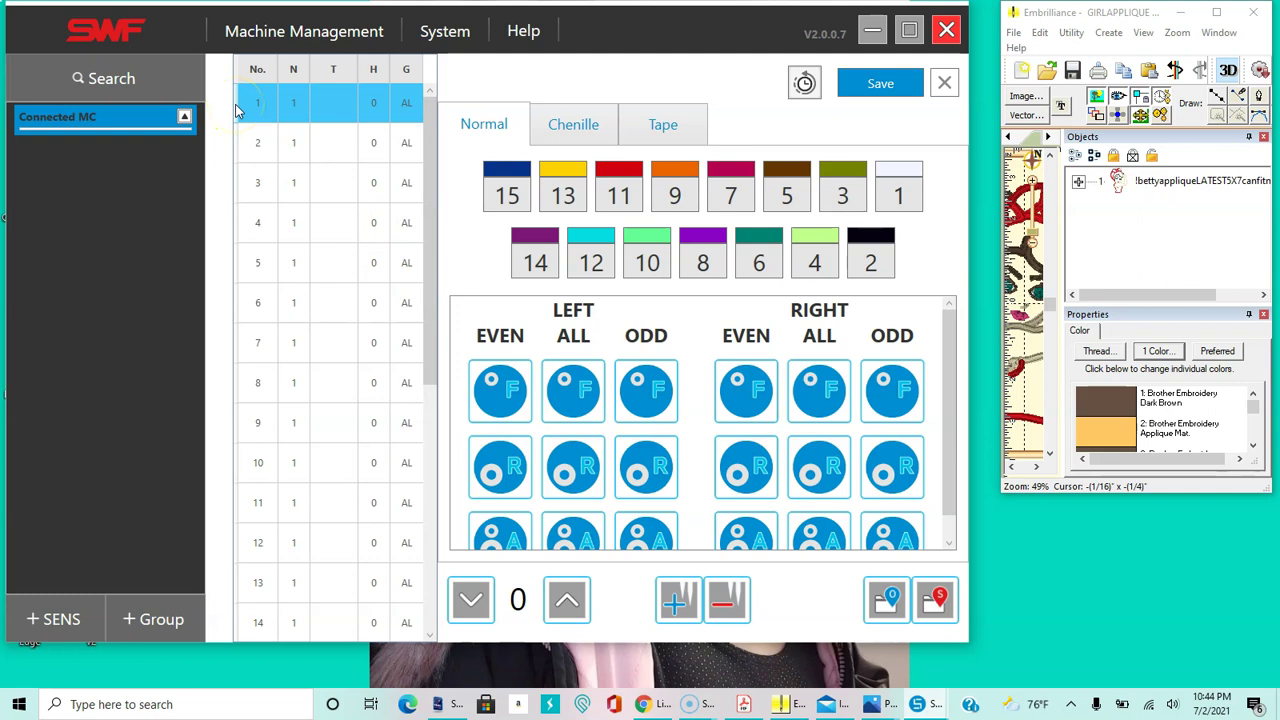
click(934, 596)
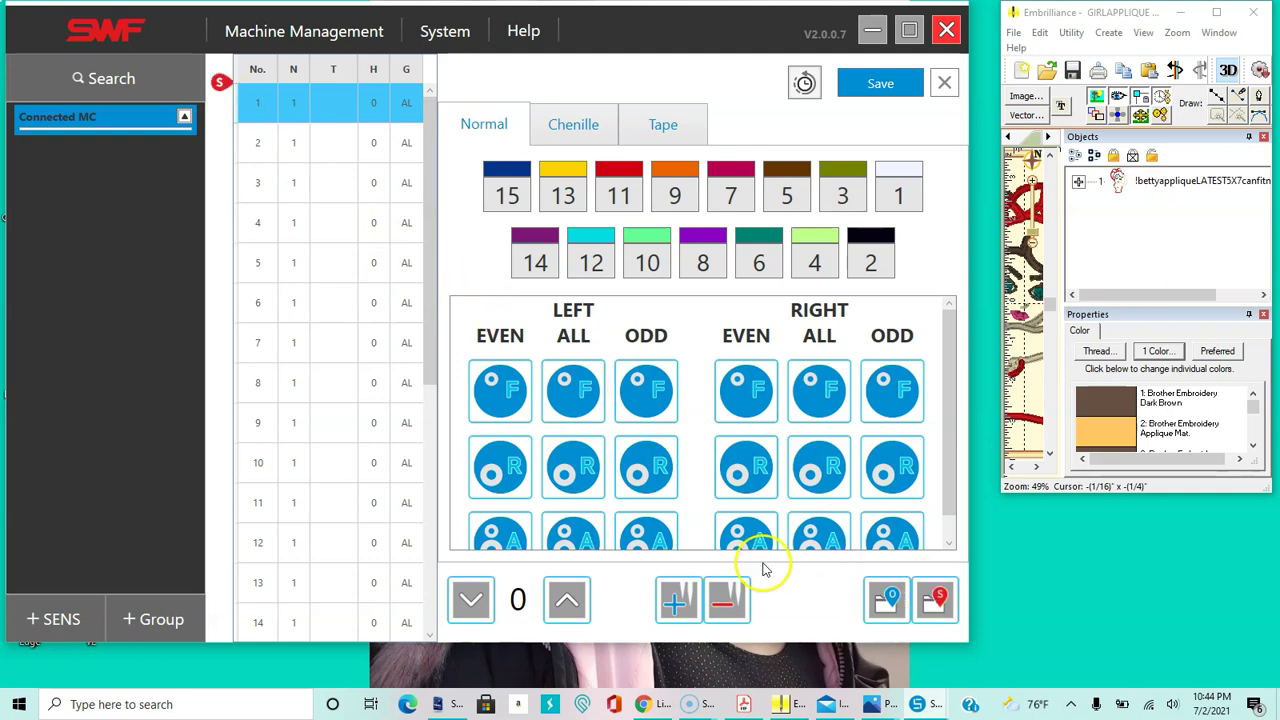
Add stop marks to colour steps 2 through 11 of the girl applique design
click(682, 601)
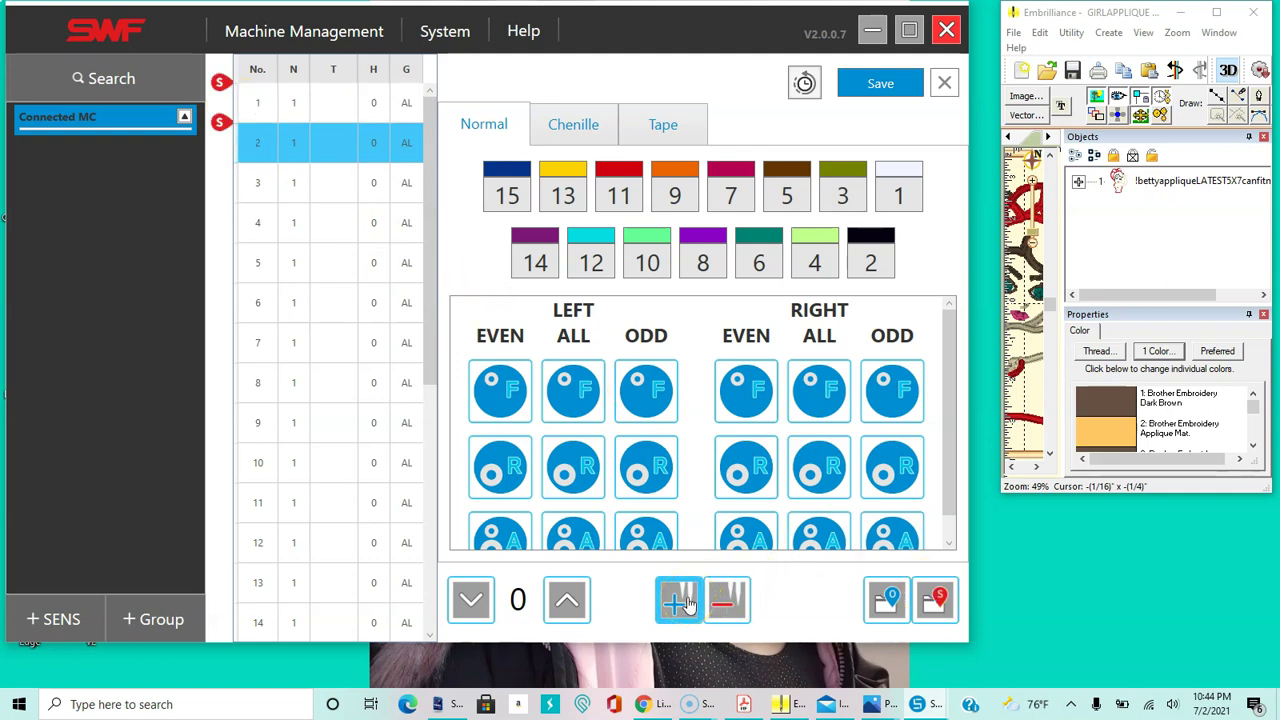
click(680, 601)
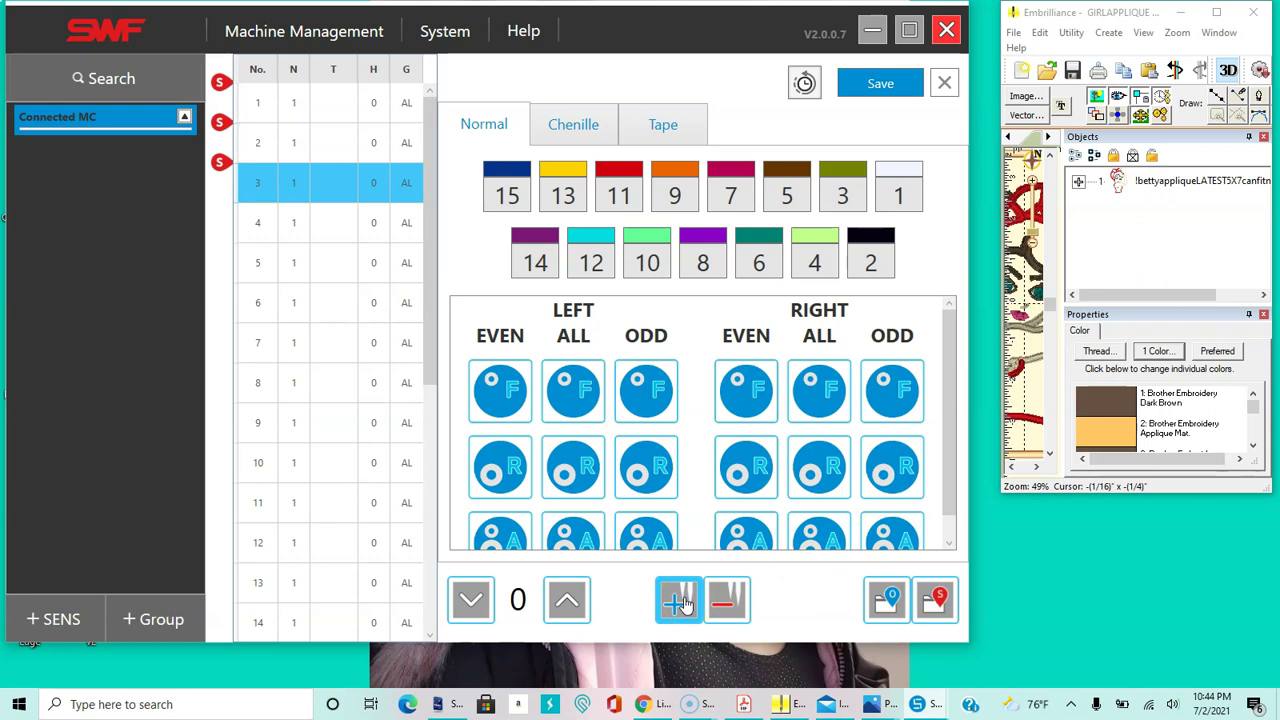
click(680, 601)
click(680, 601)
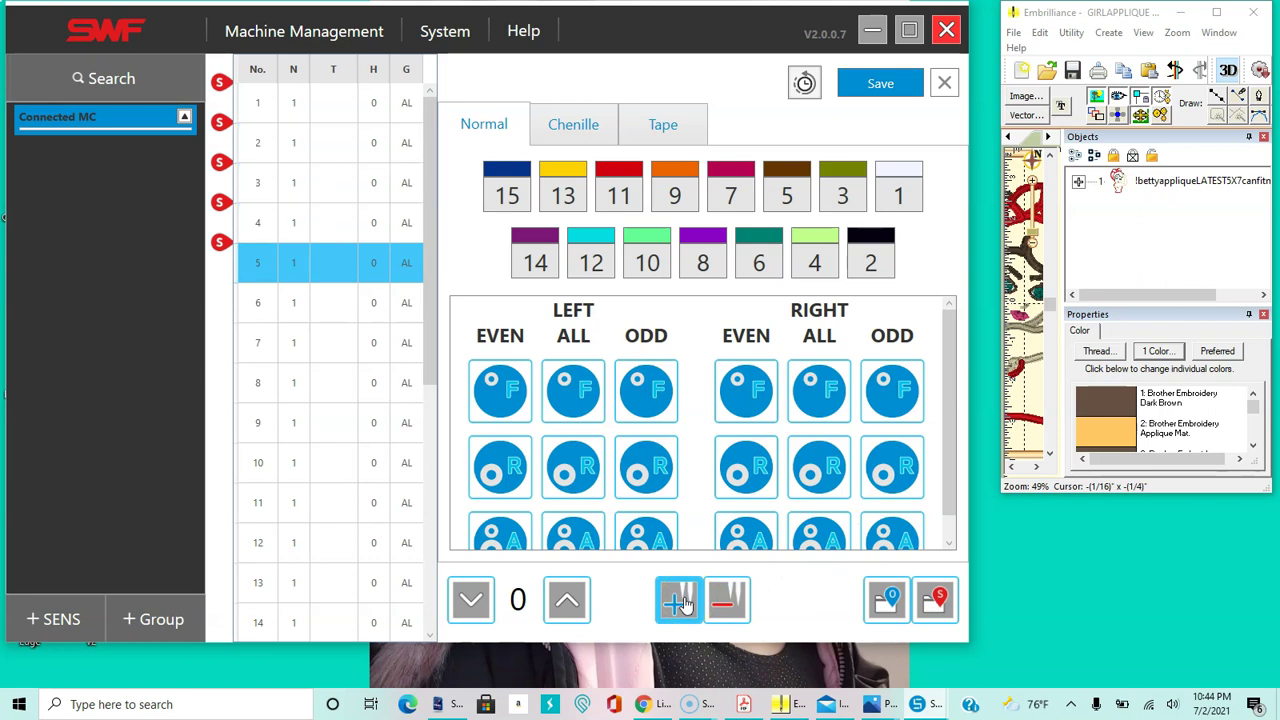
click(680, 601)
click(680, 601)
click(680, 601)
click(680, 601)
click(680, 601)
click(680, 601)
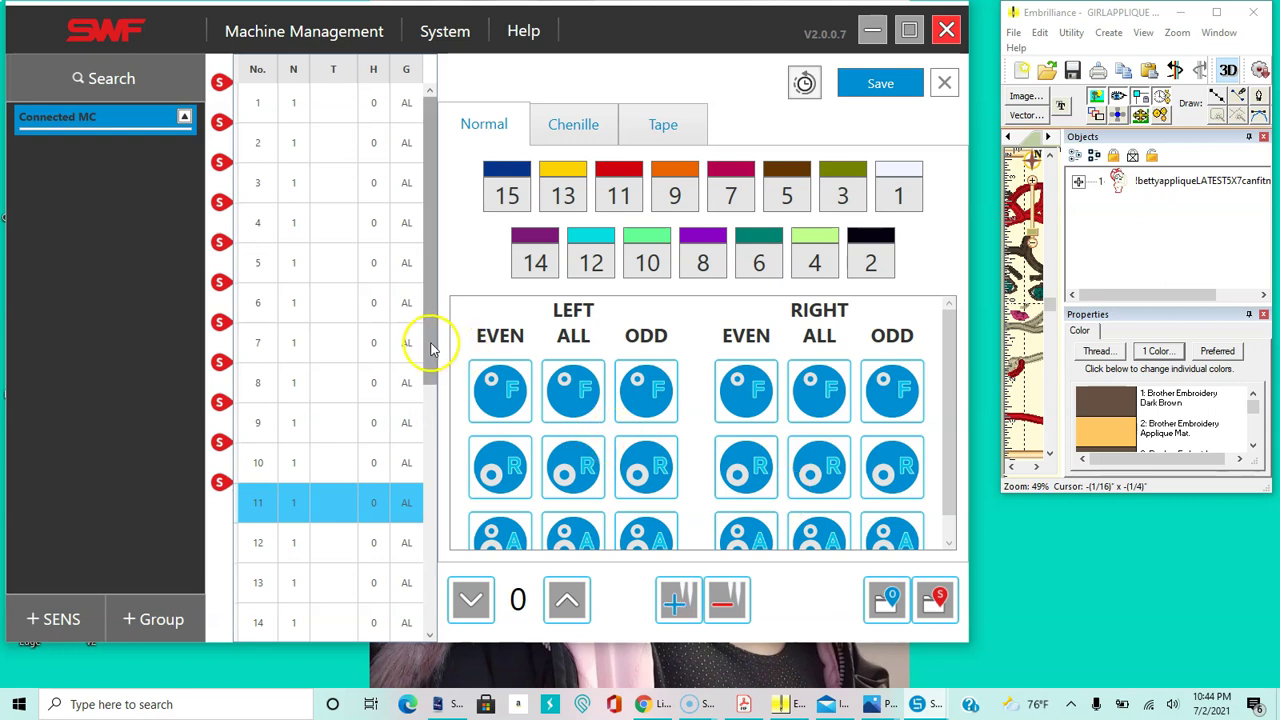
click(678, 604)
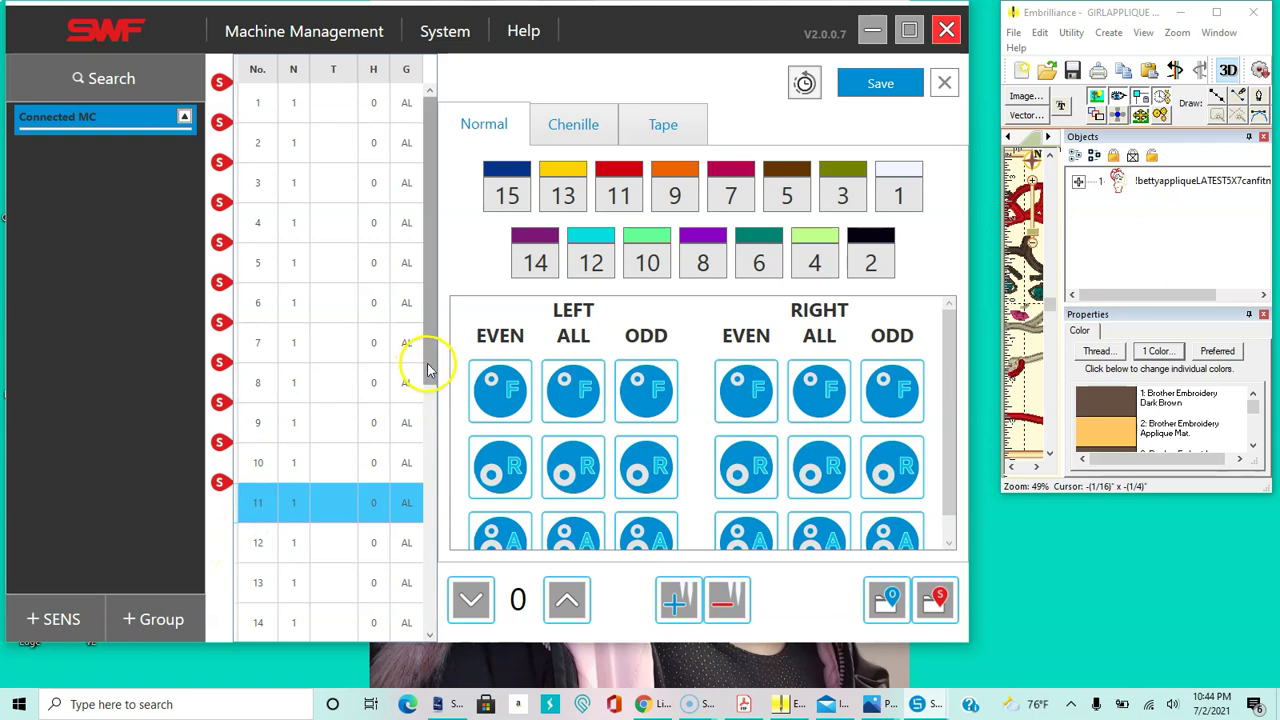
Remove the stop marks from colour steps 11 back to 8 and add them again to steps 8 and 9
drag(430, 390, 432, 690)
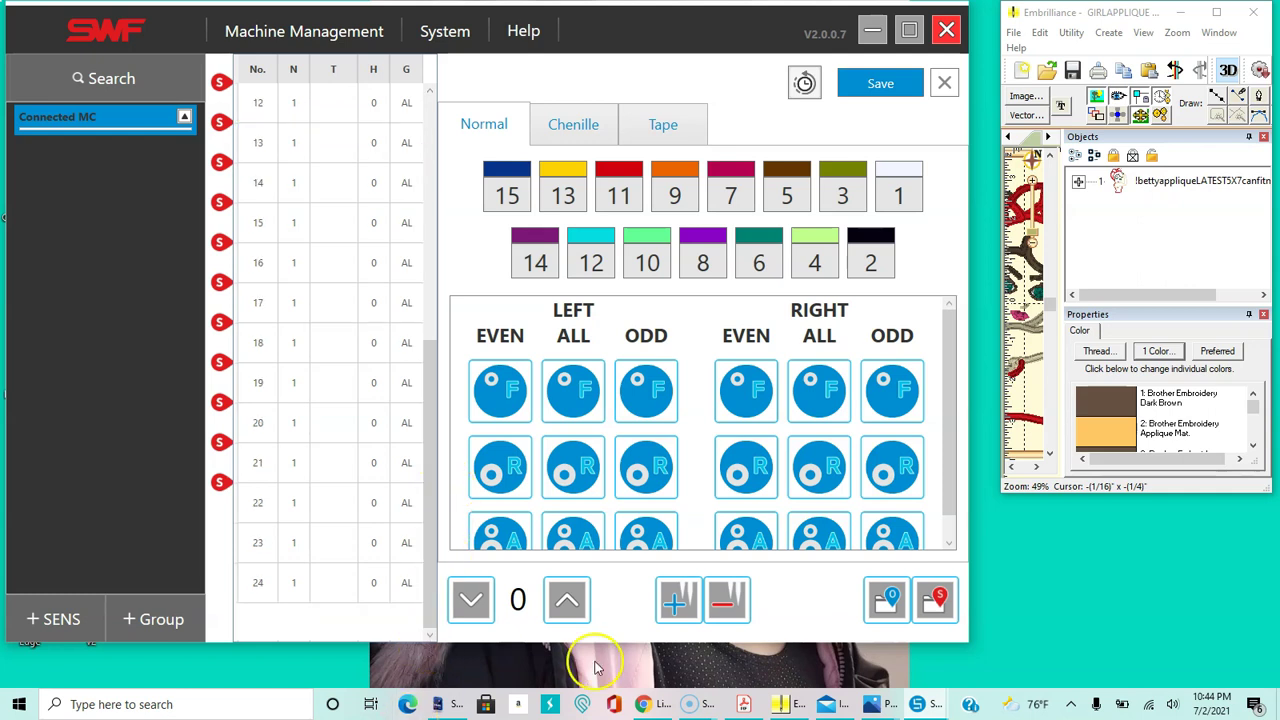
click(740, 612)
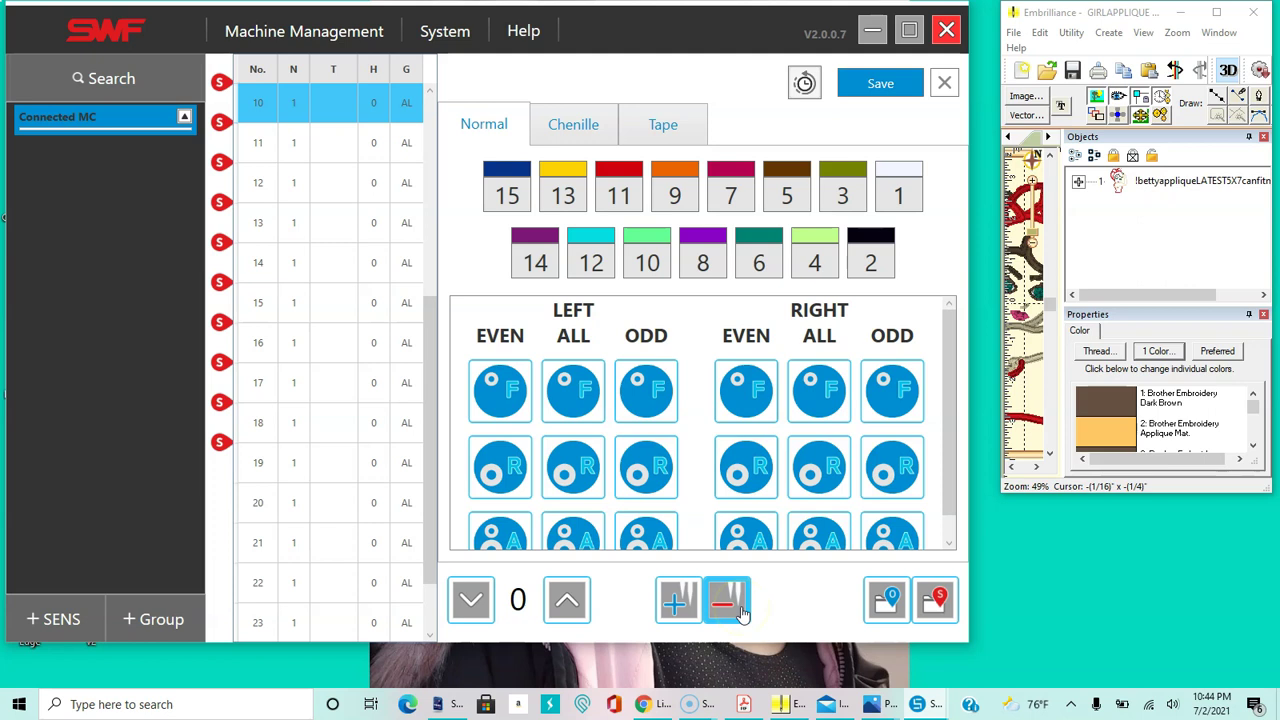
click(740, 612)
click(740, 612)
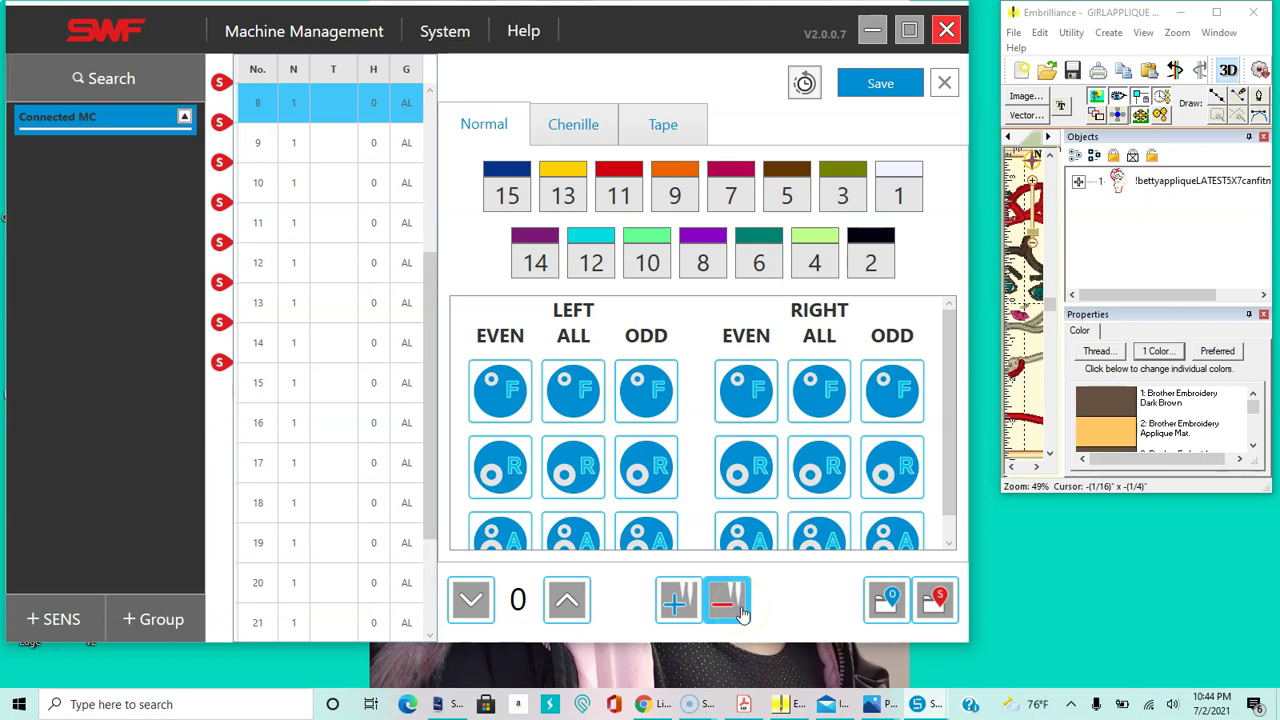
click(740, 612)
click(688, 598)
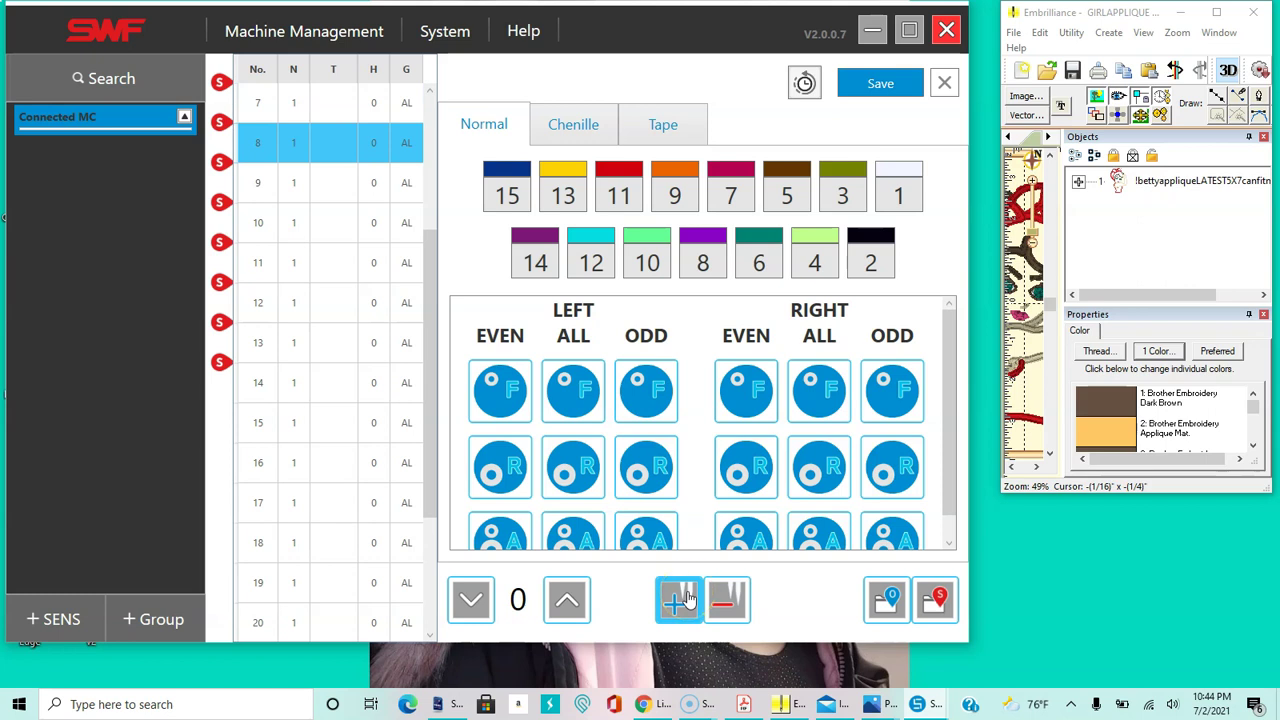
click(688, 598)
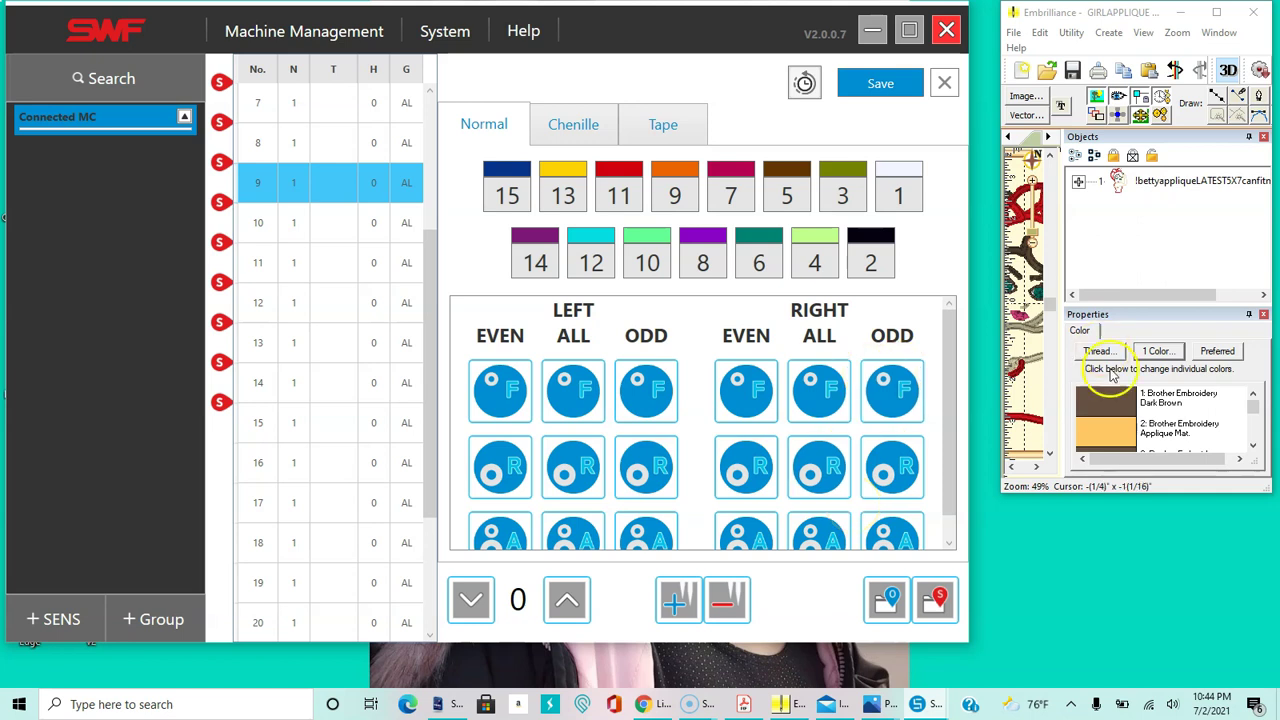
Check the girl design's threads 16 to 18 in Embrilliance and assign needle 2 to colour step 16 and needle 4 to steps 17 and 18
drag(1253, 410, 1255, 427)
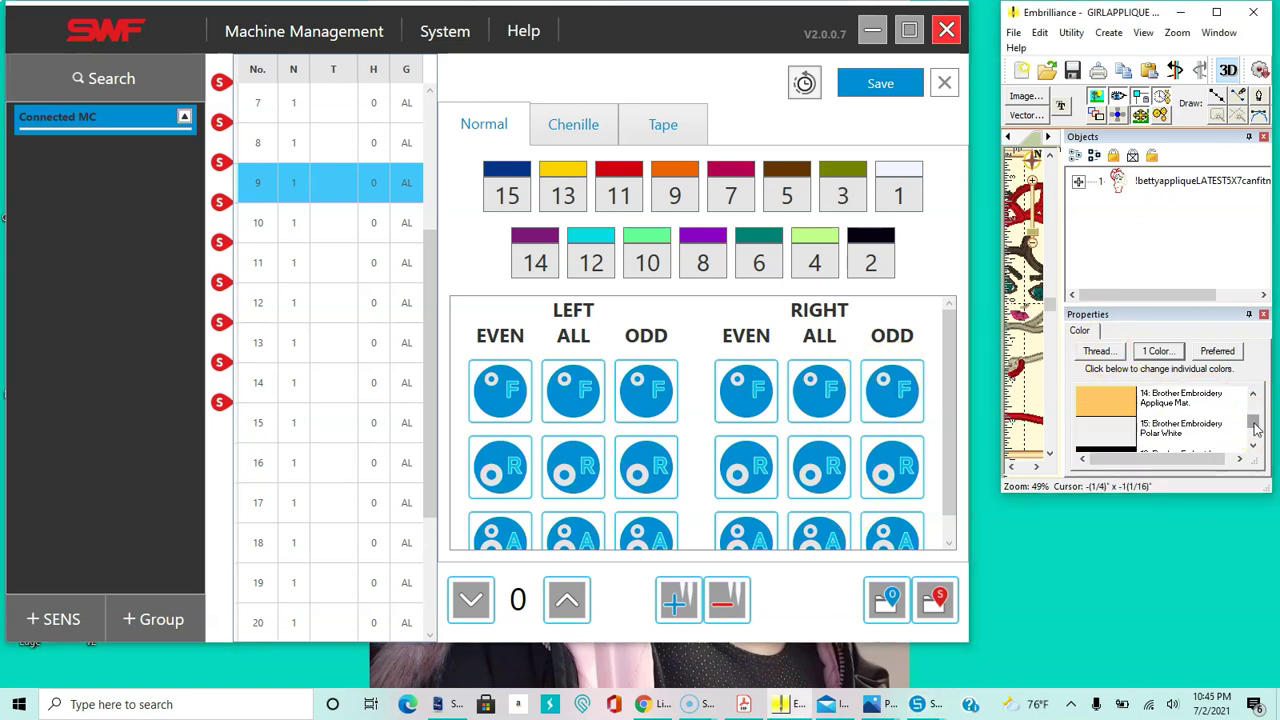
click(291, 455)
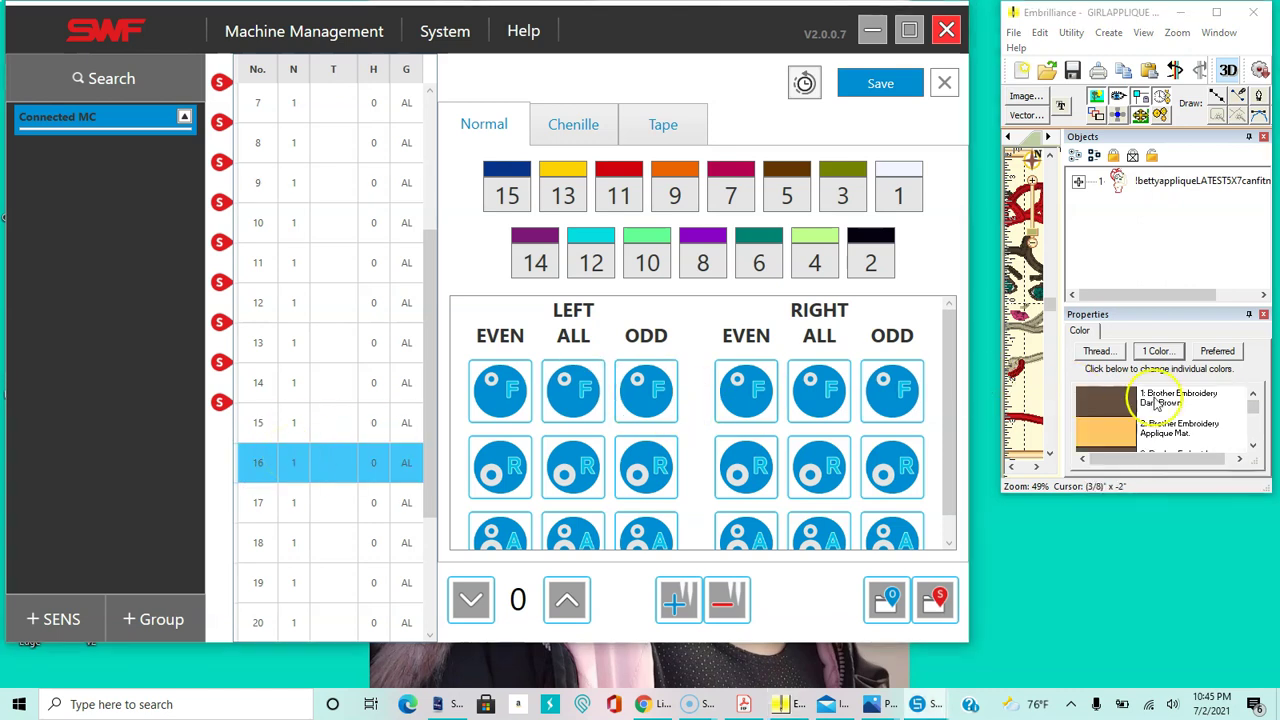
click(1252, 410)
drag(1252, 410, 1255, 430)
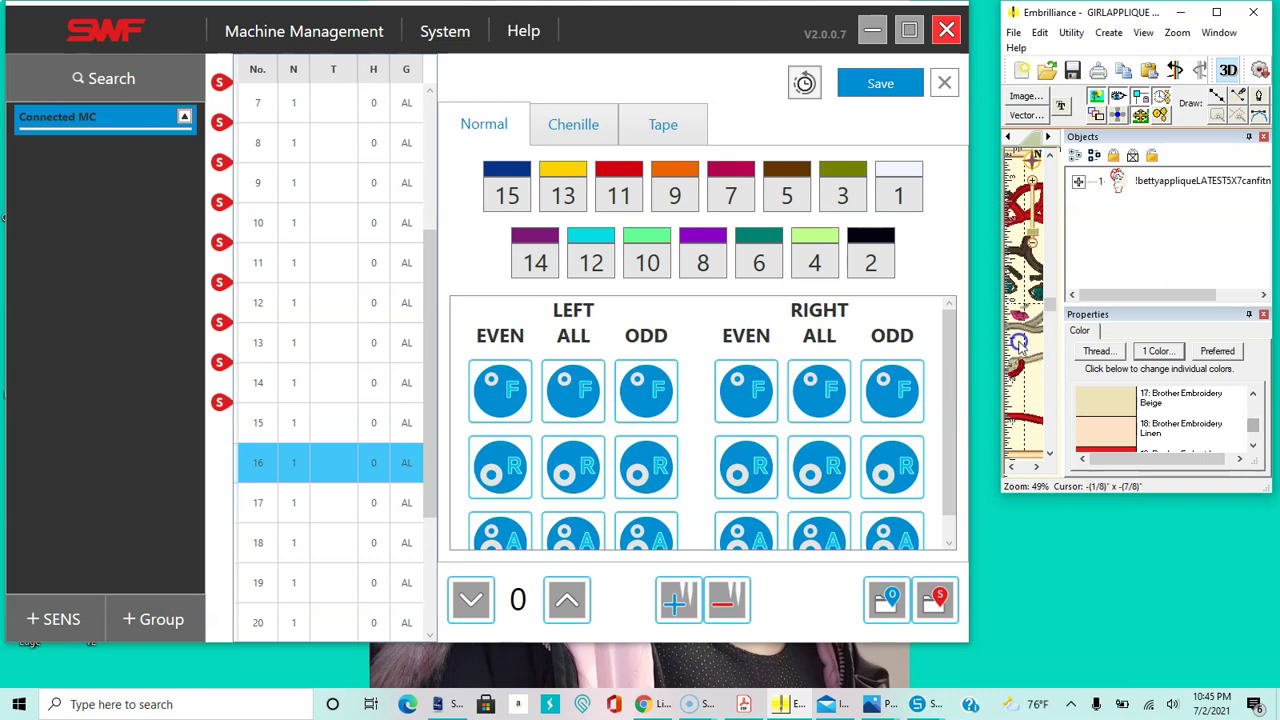
click(870, 260)
click(822, 262)
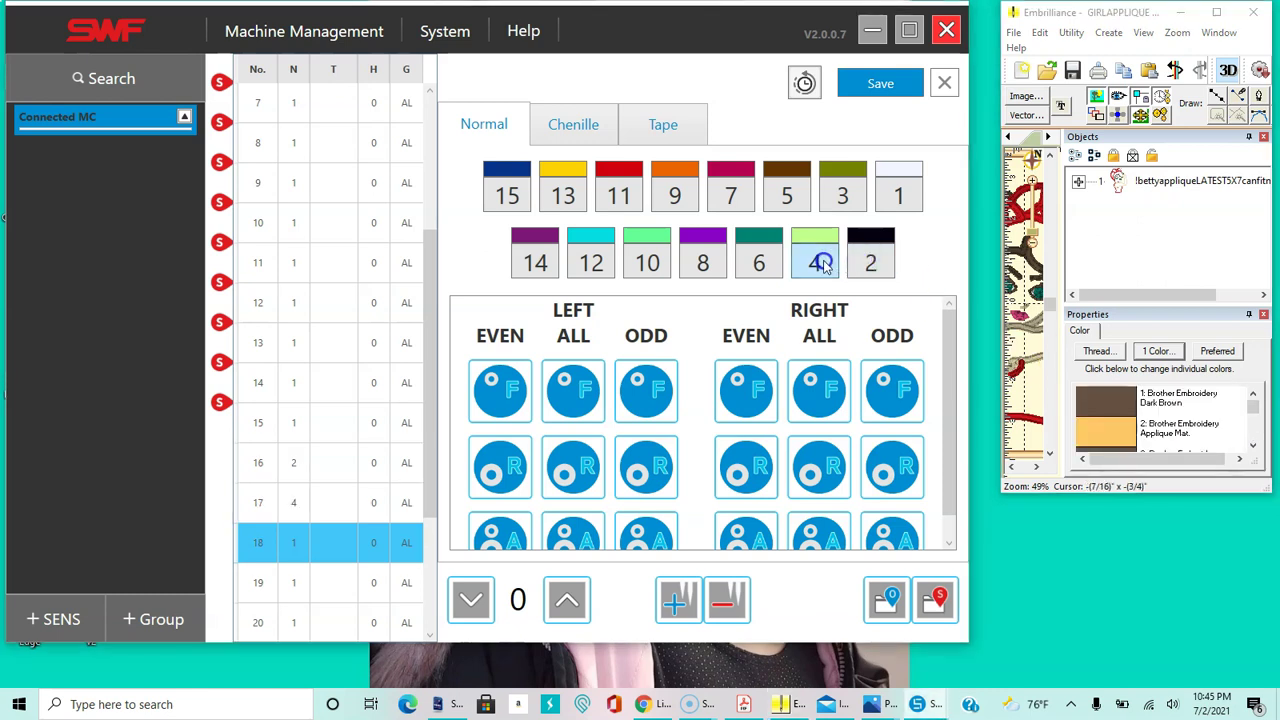
click(822, 262)
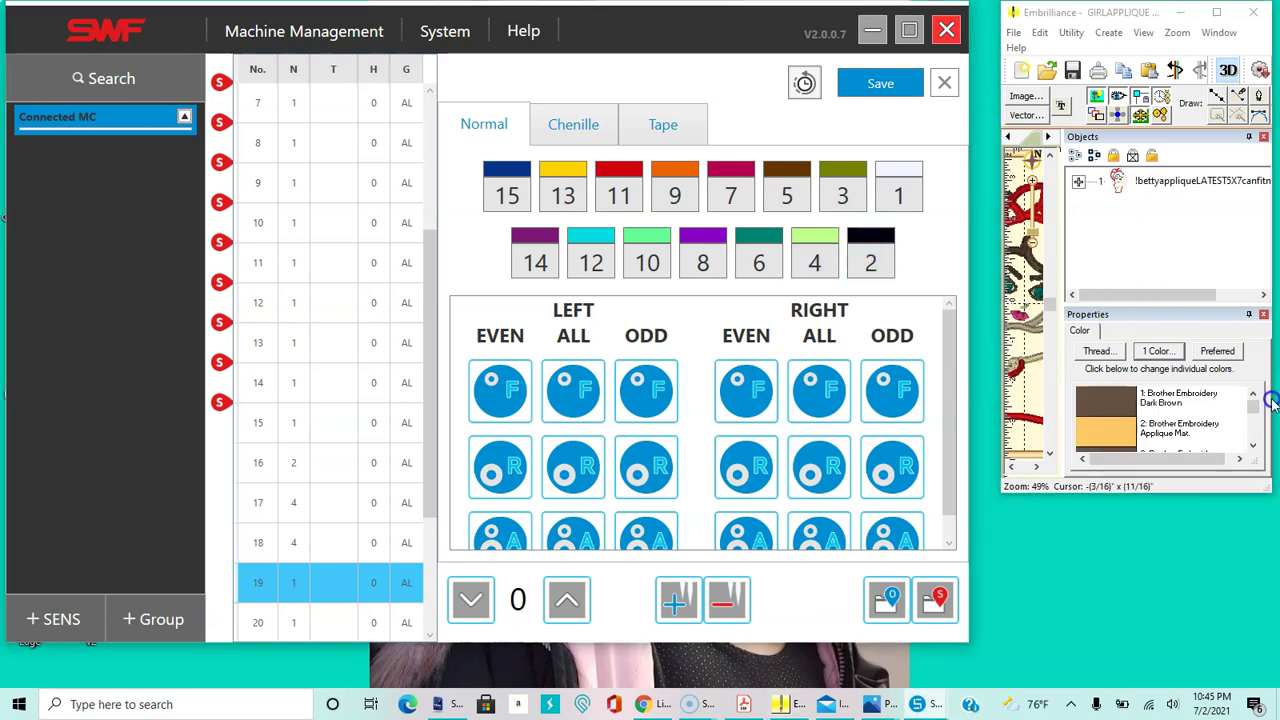
Check the next threads in Embrilliance and assign needles 11, 6, 5 and 4 to colour steps 19, 20, 21 and 22
drag(1257, 410, 1258, 434)
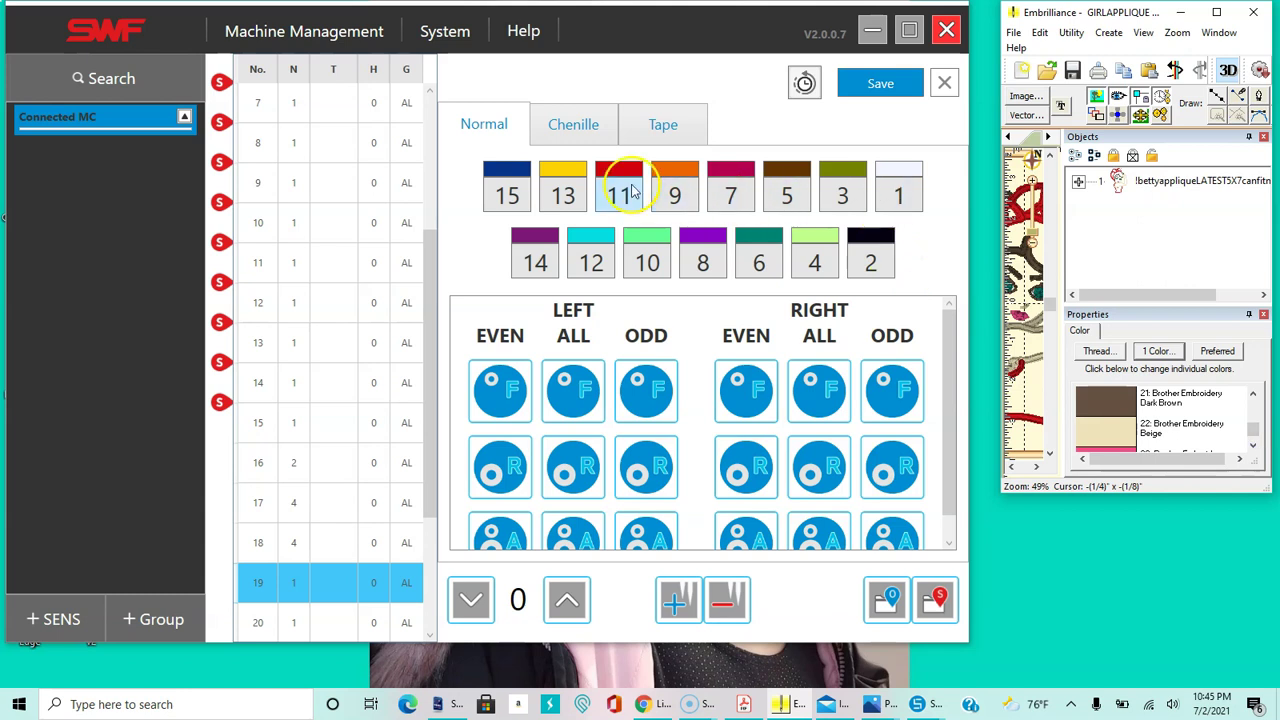
click(618, 196)
click(762, 264)
click(786, 196)
click(814, 262)
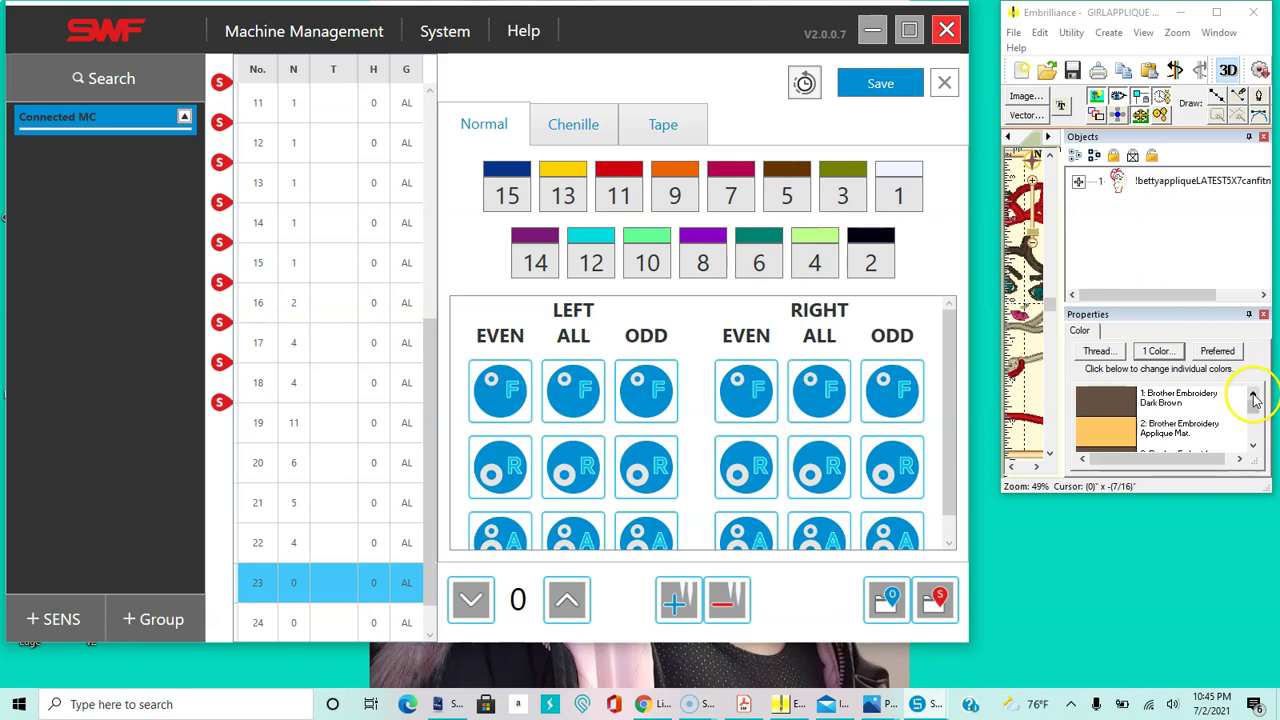
Check the last two threads in Embrilliance, assign needle 7 to colour step 23 and needle 11 to step 24, and save
click(1257, 415)
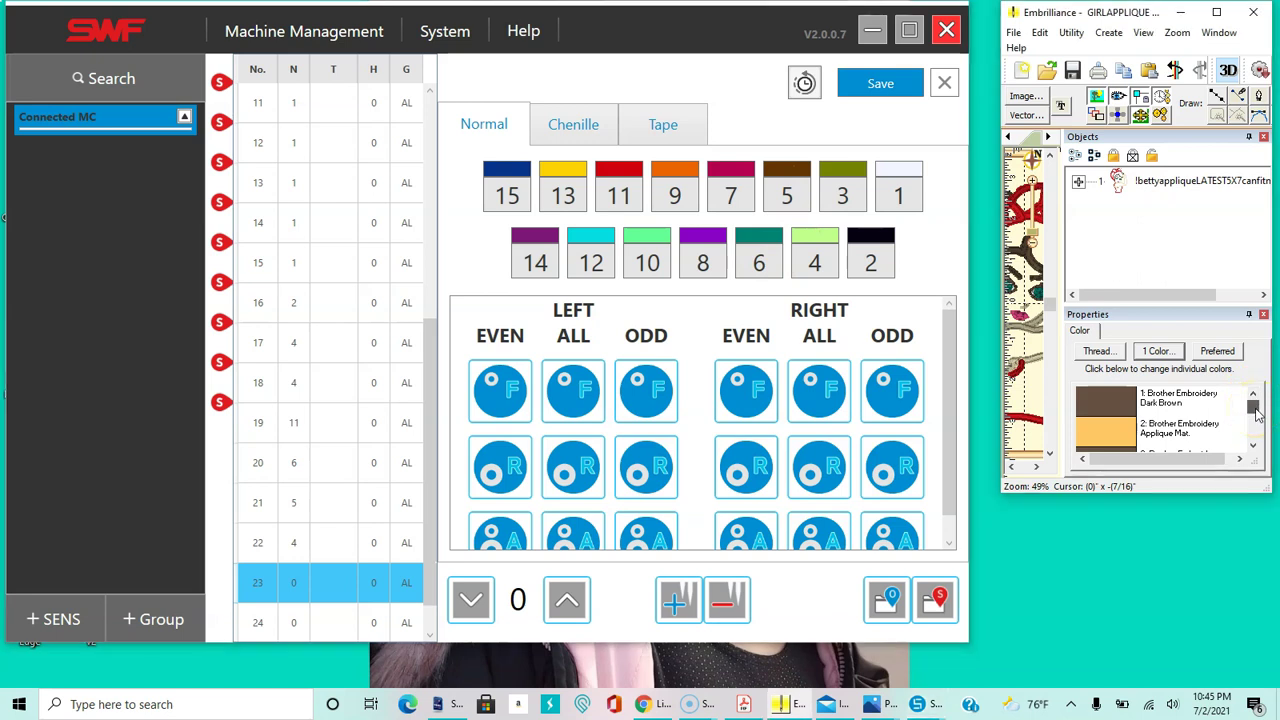
drag(1257, 415, 1256, 438)
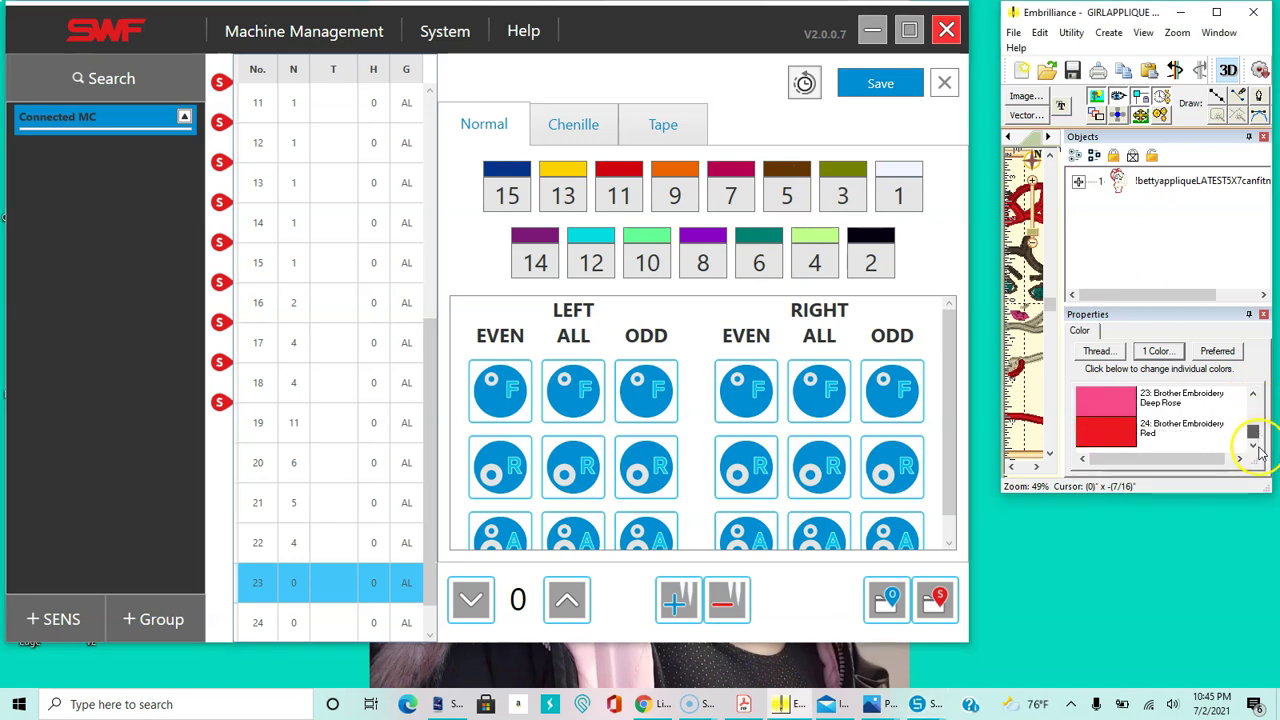
click(730, 197)
click(628, 197)
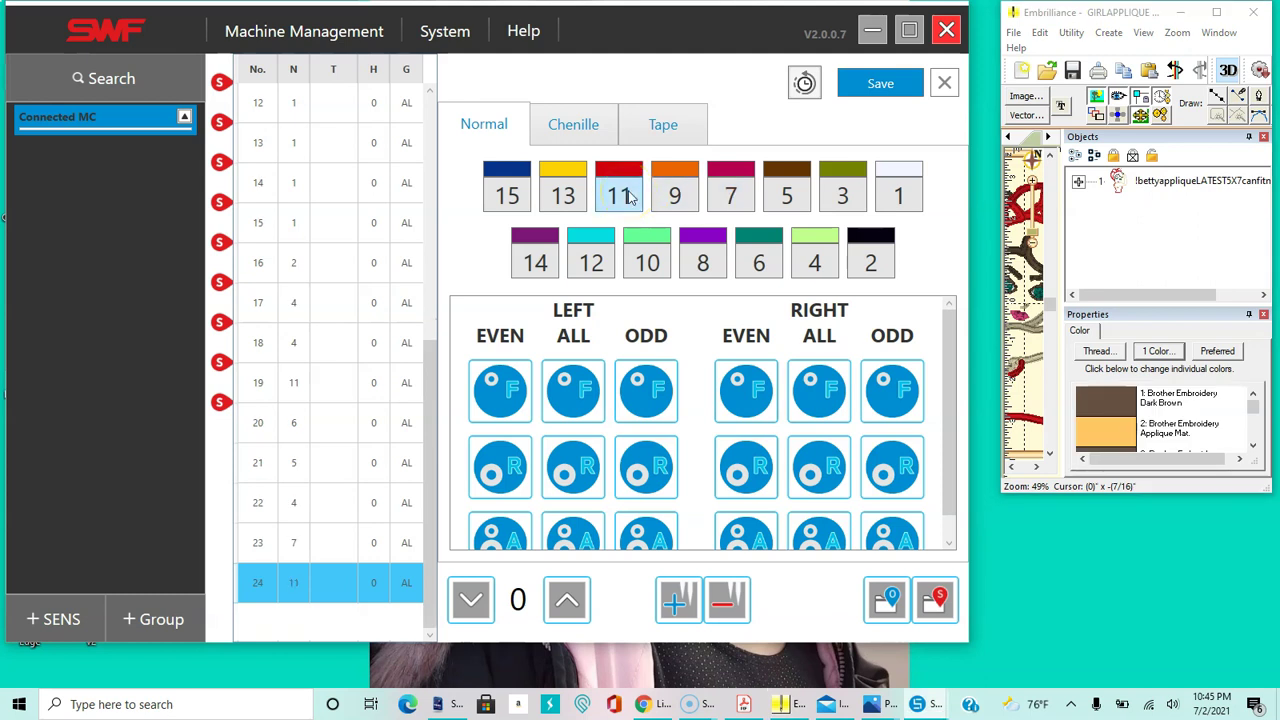
click(888, 88)
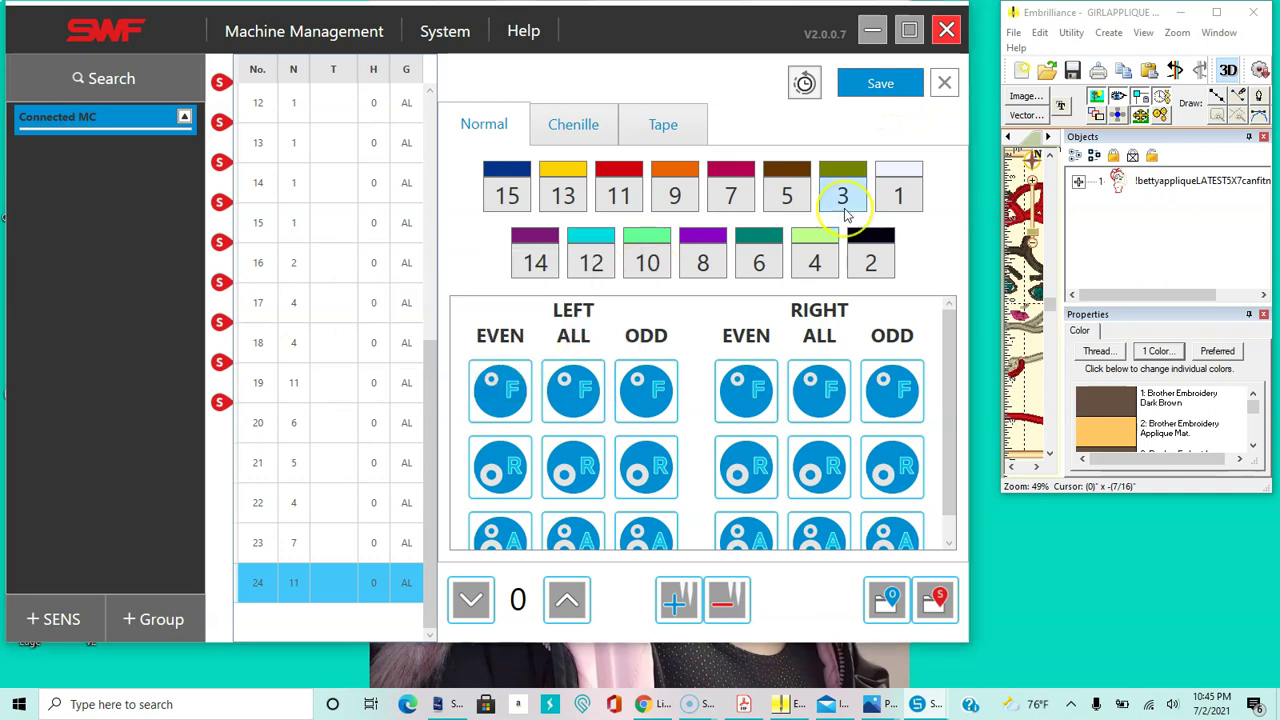
Return to the start of the colour step list and add stop marks to colour steps 10 and 11
drag(429, 386, 416, 162)
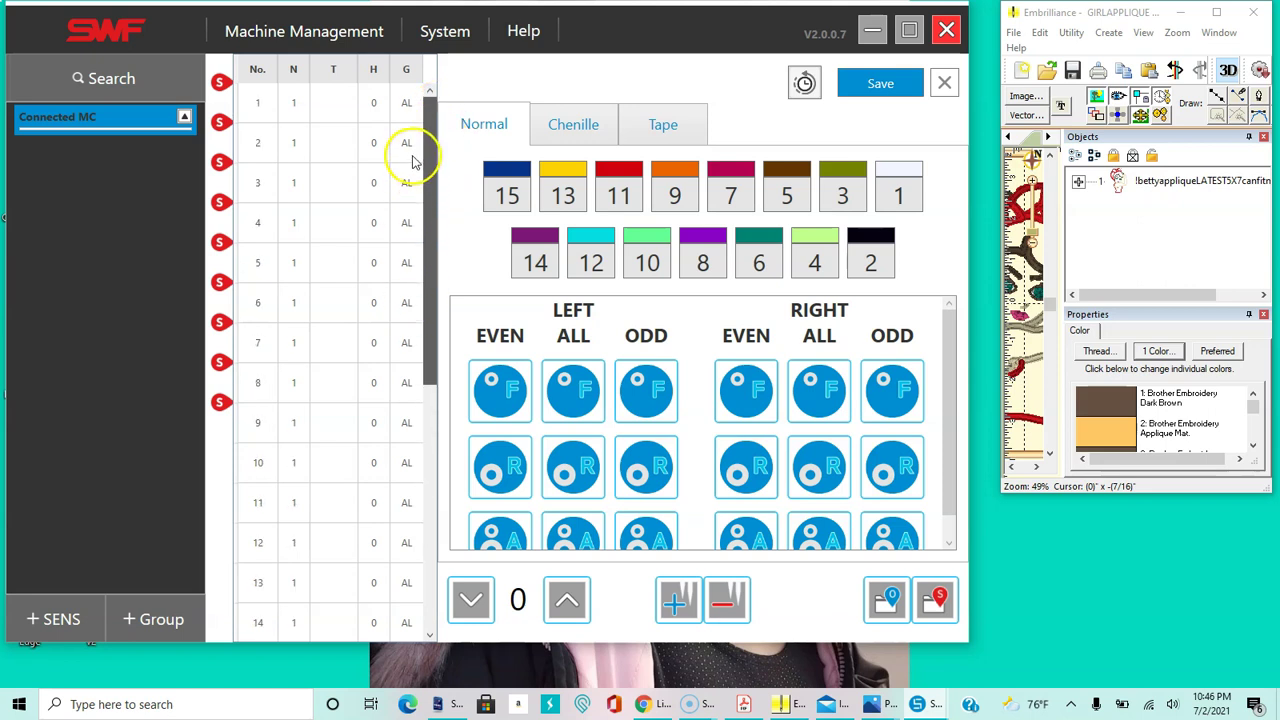
click(257, 302)
click(254, 318)
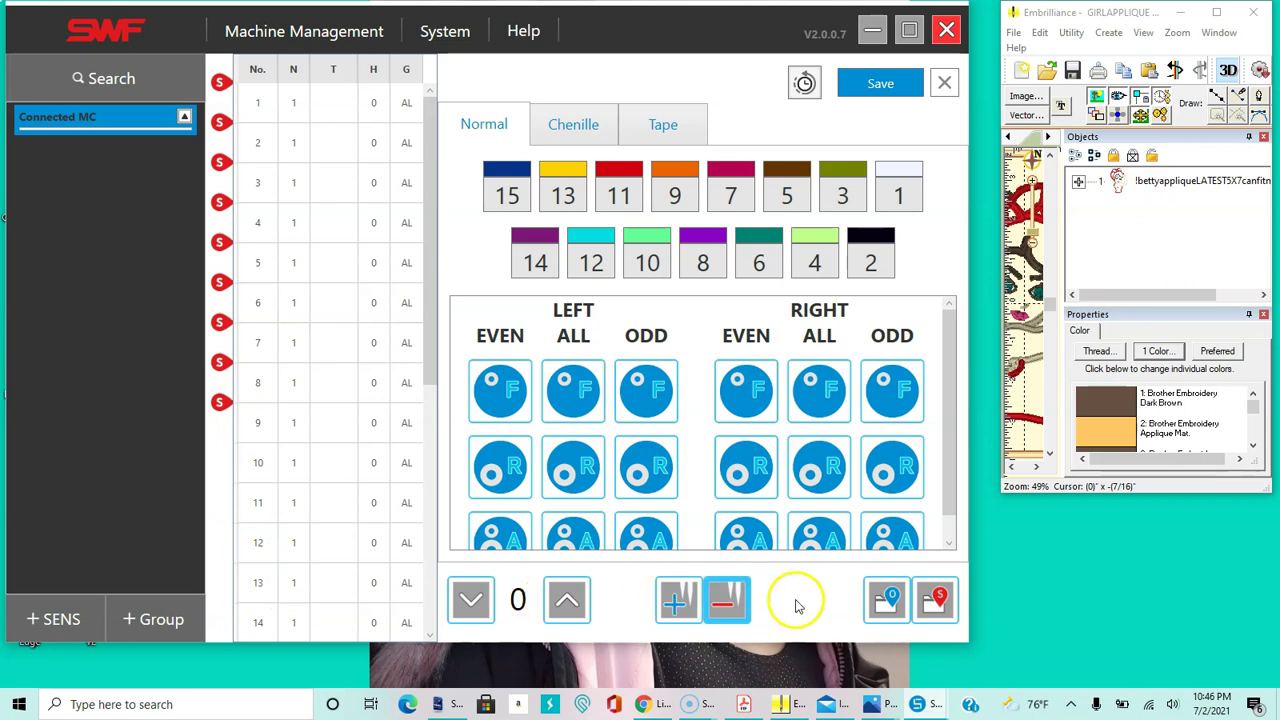
click(241, 462)
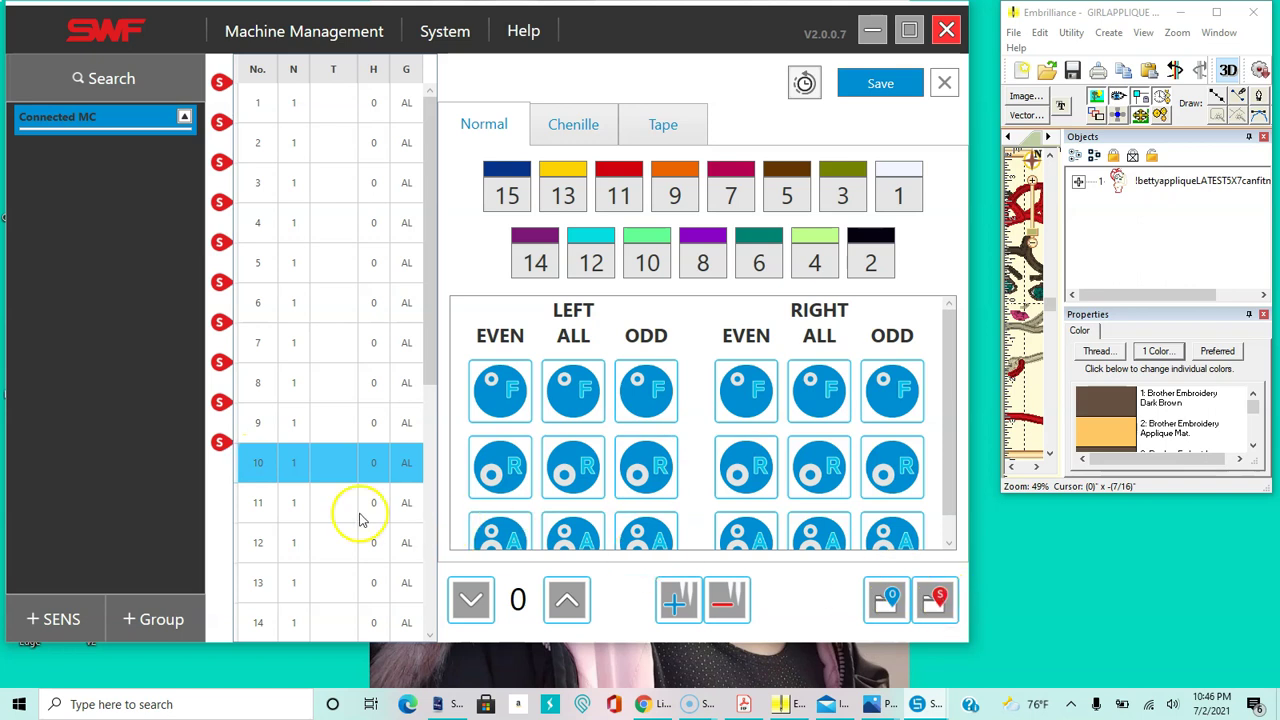
click(240, 504)
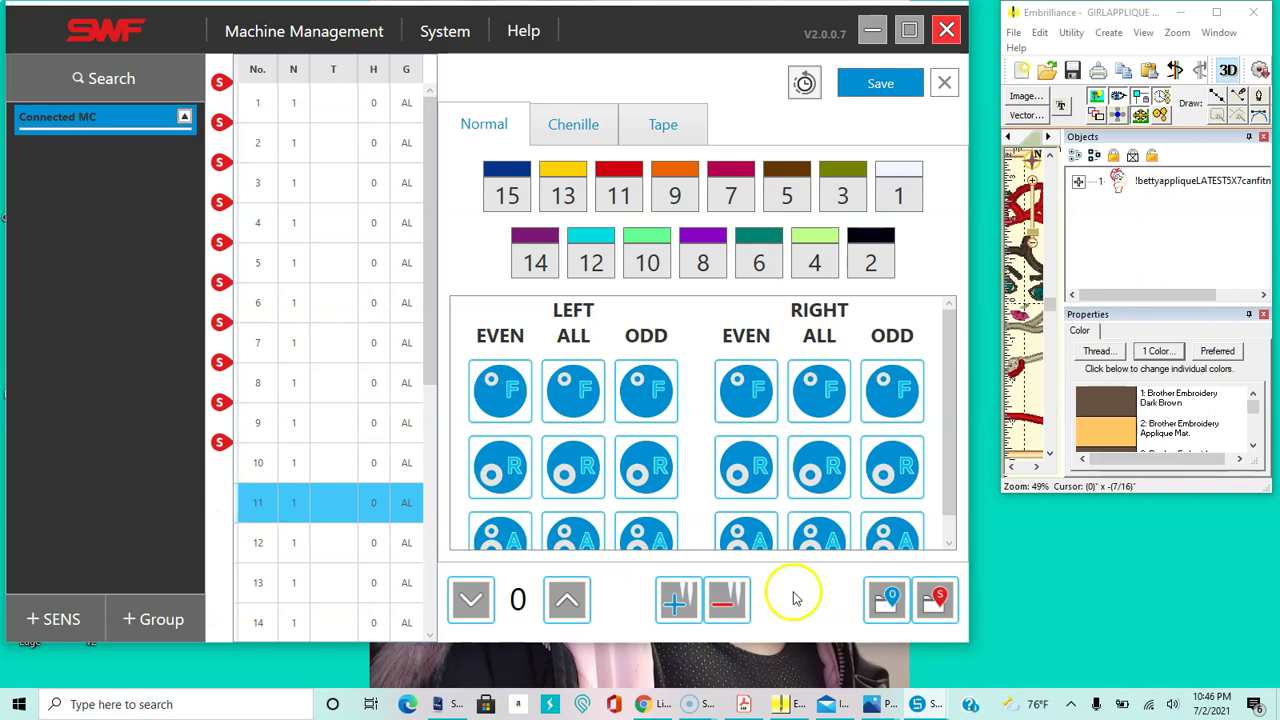
click(934, 598)
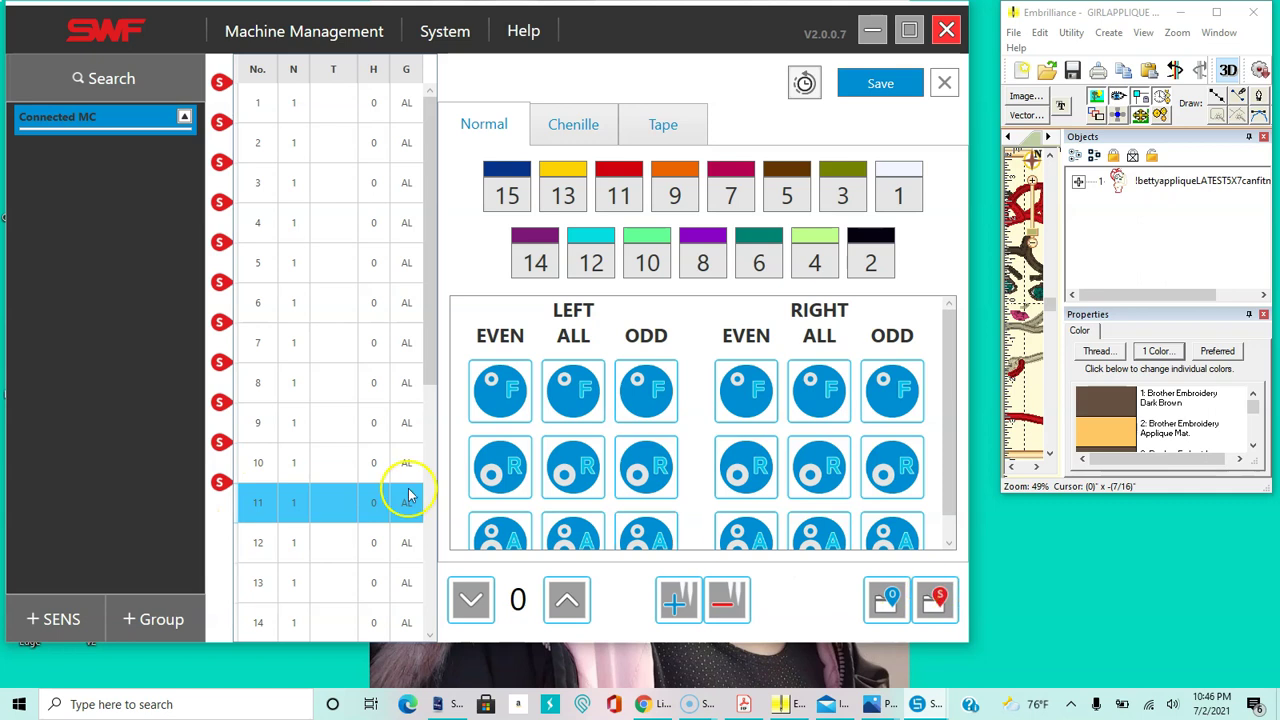
Add stop marks to colour steps 12, 13 and 14 of the girl applique design
click(240, 544)
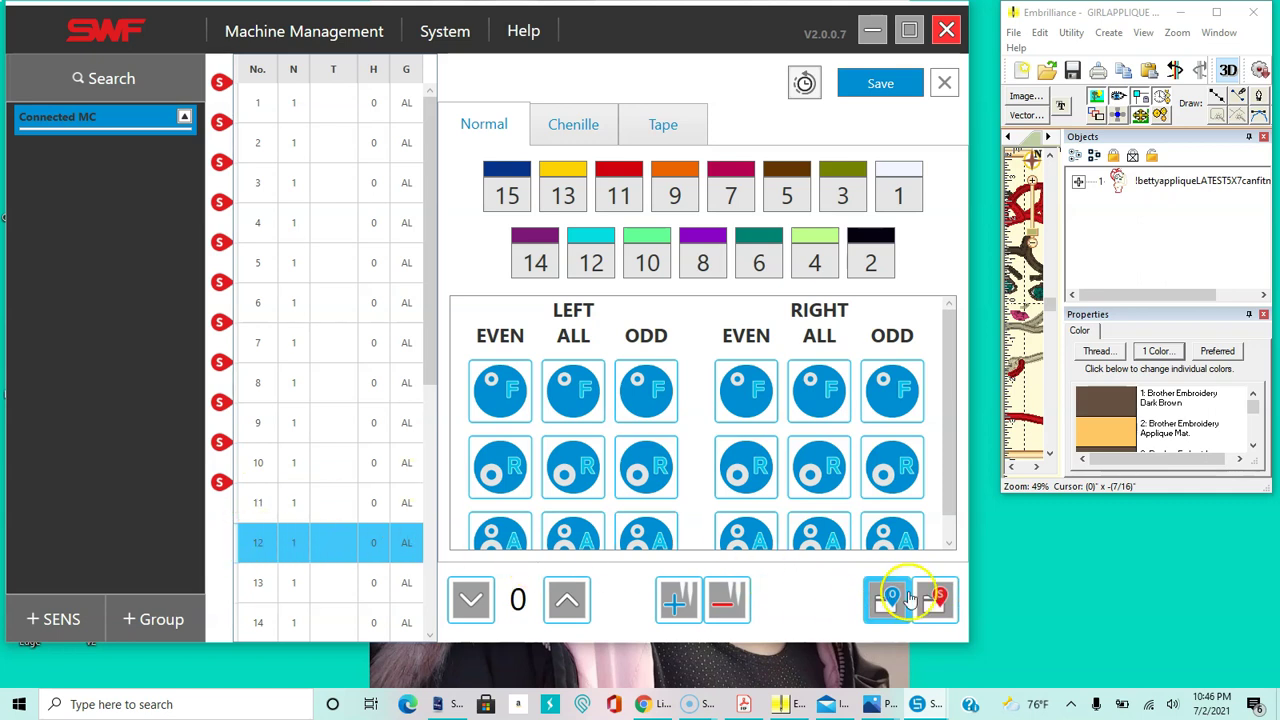
click(240, 582)
click(932, 600)
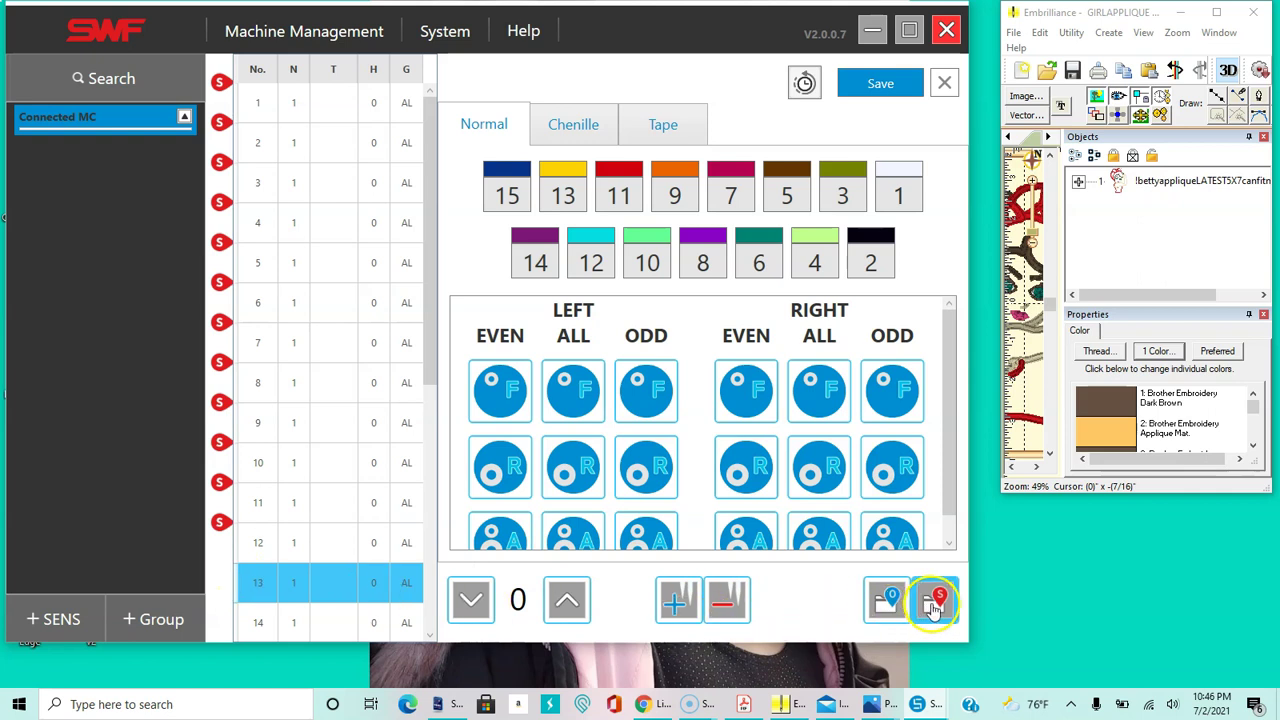
click(240, 626)
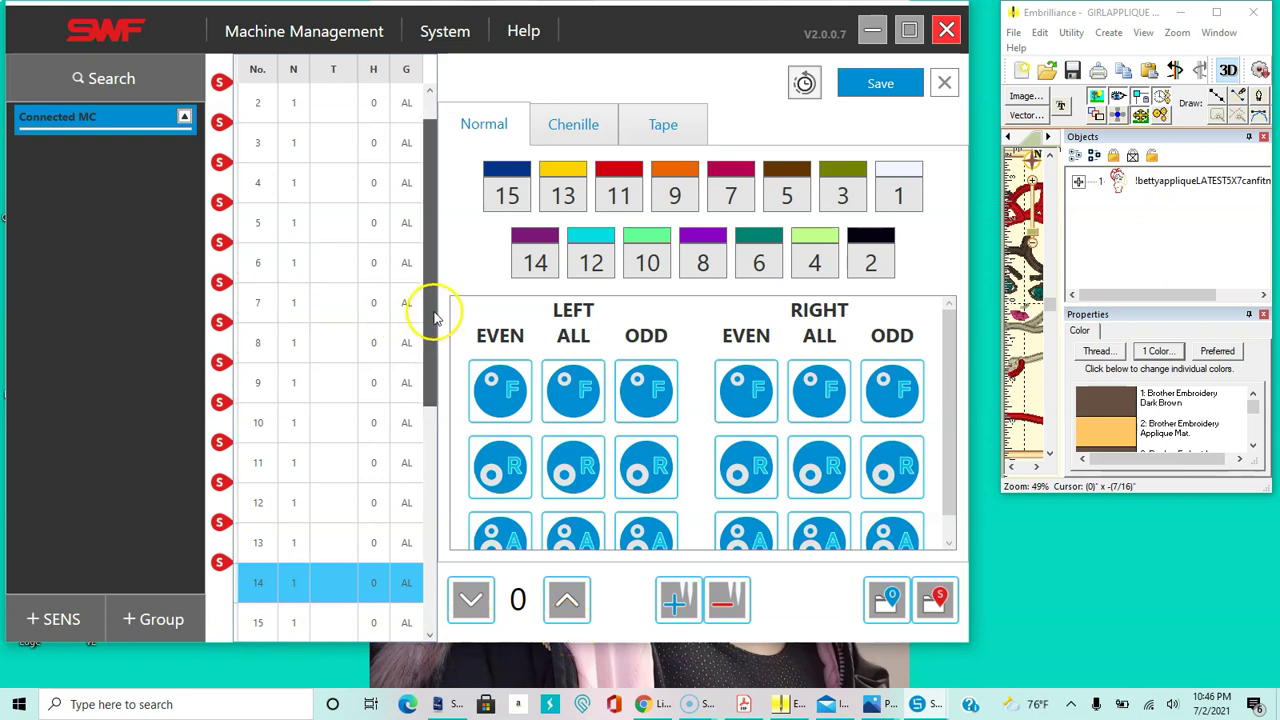
scroll(434, 316, up, 1)
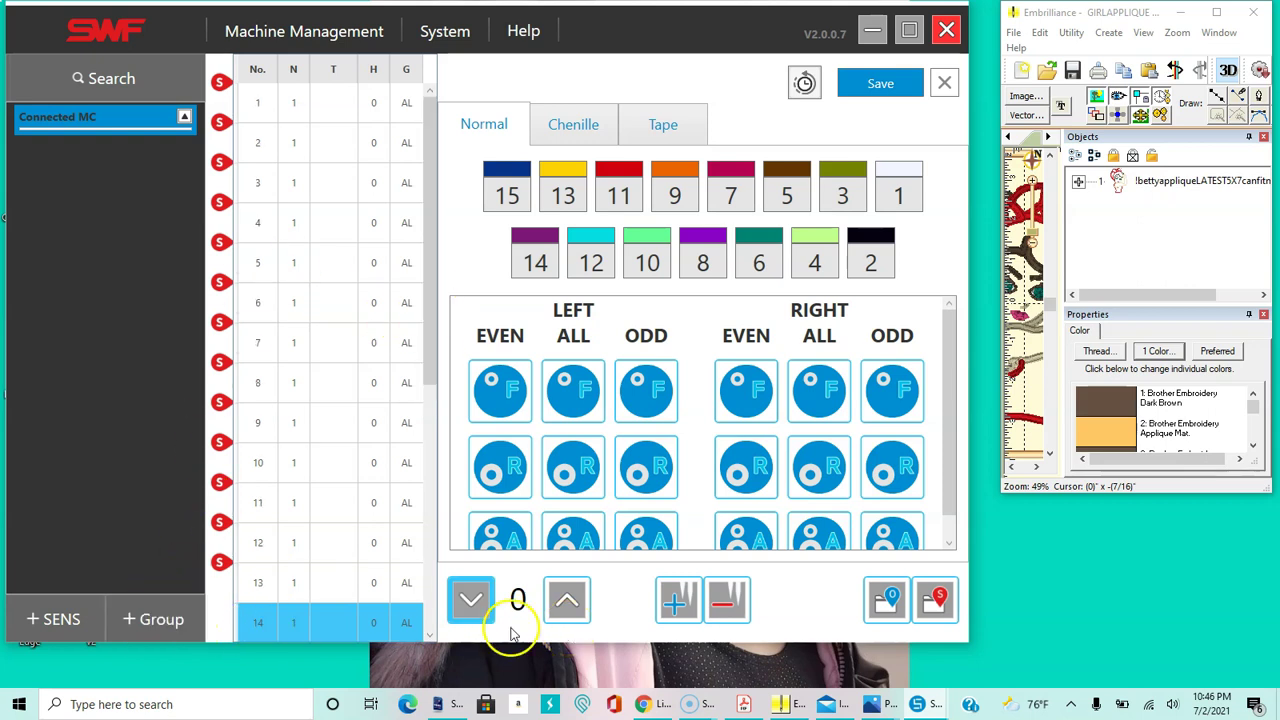
click(238, 623)
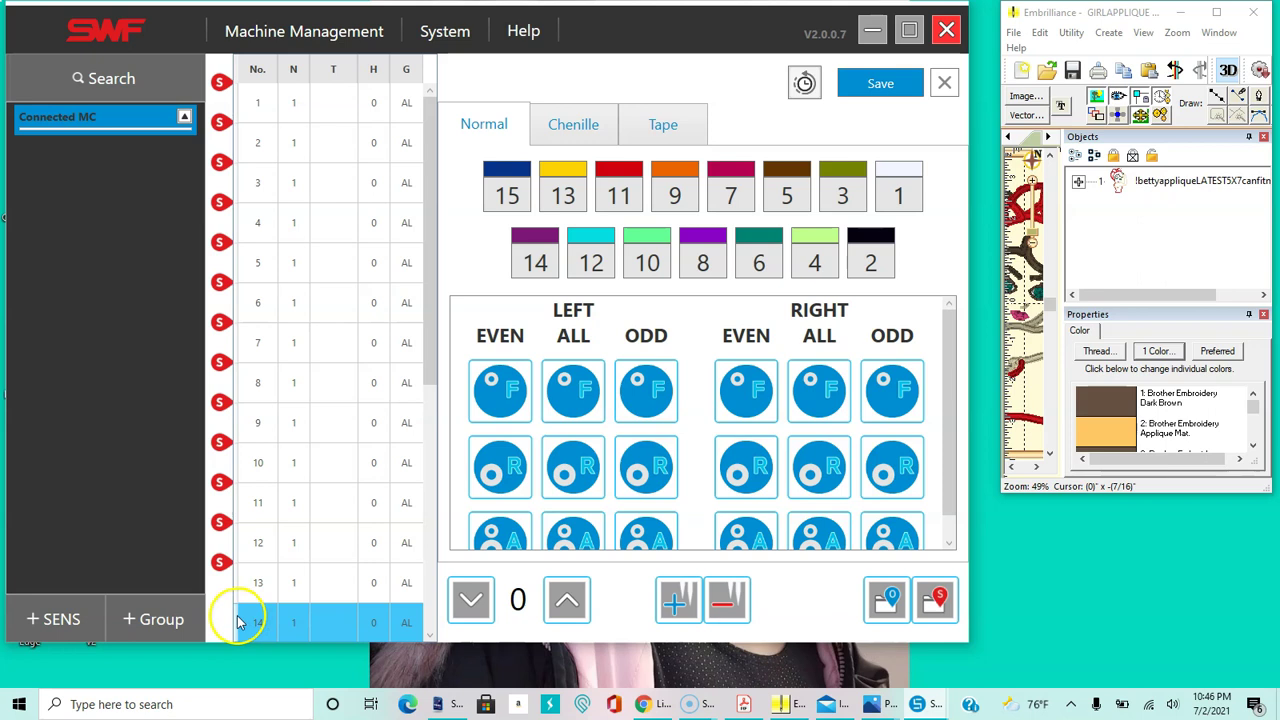
click(940, 605)
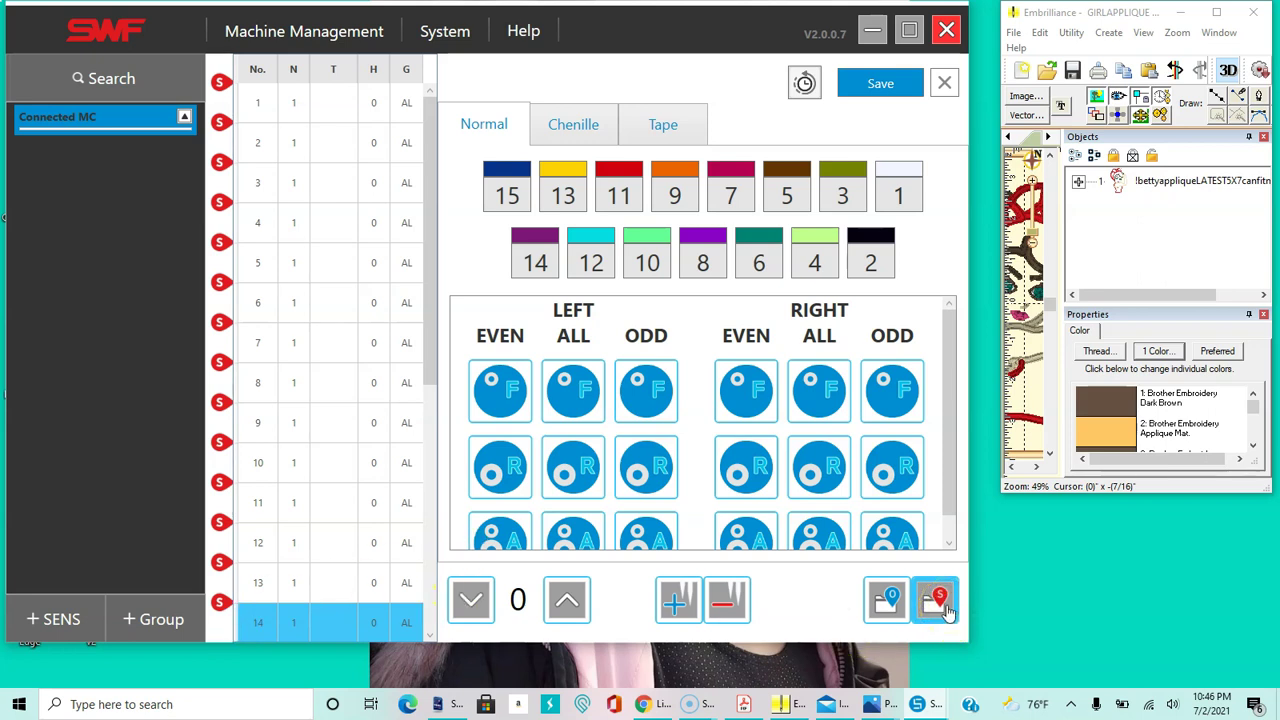
Save the girl design's needle and stop settings and close the colour step editor
click(946, 372)
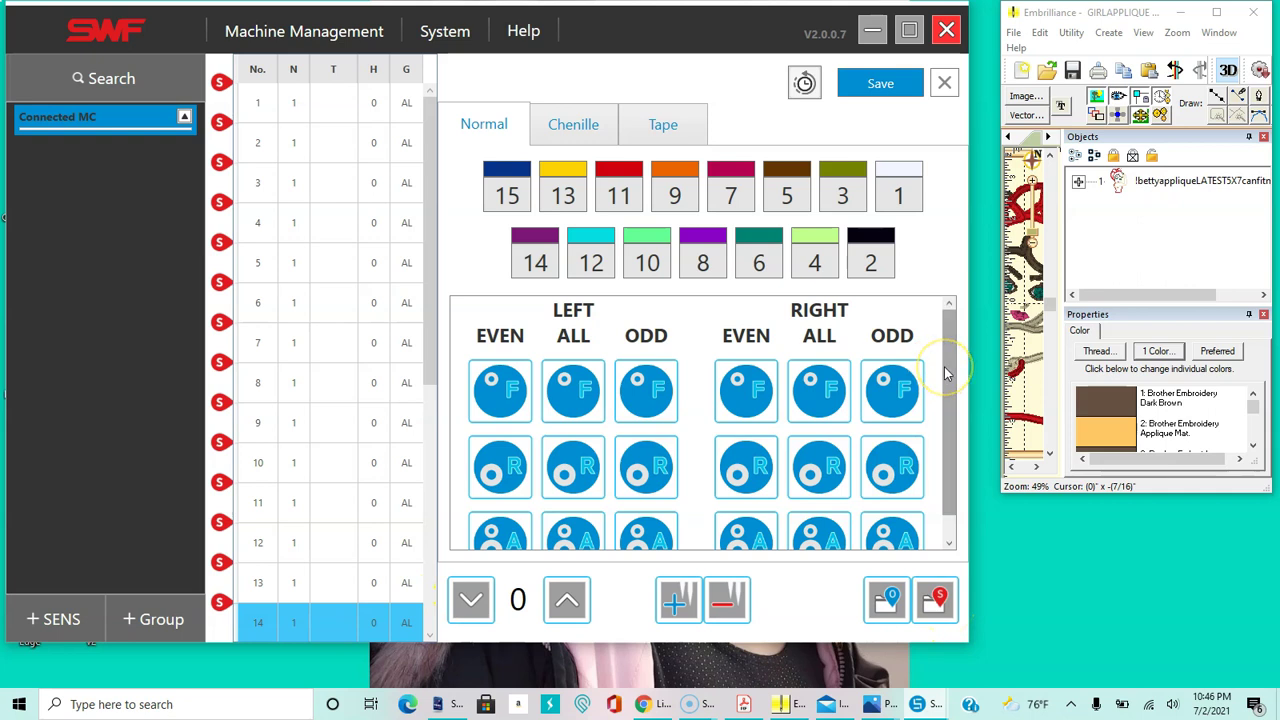
click(895, 92)
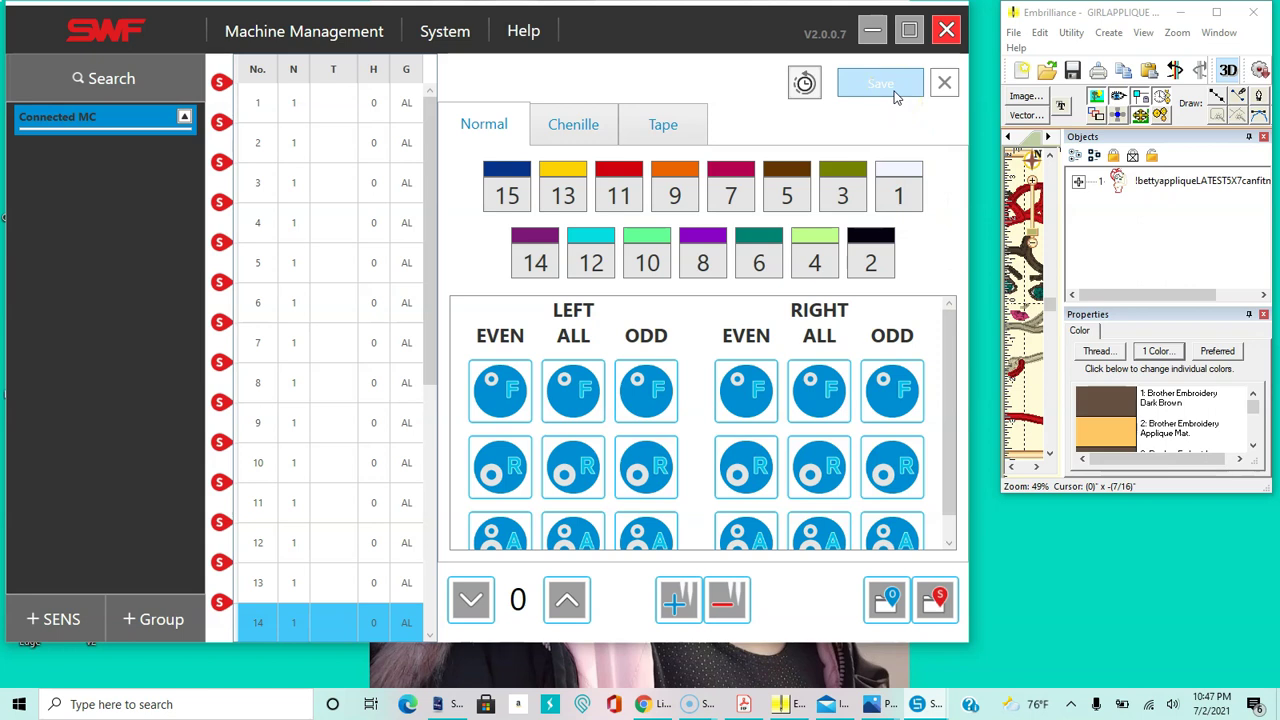
click(548, 377)
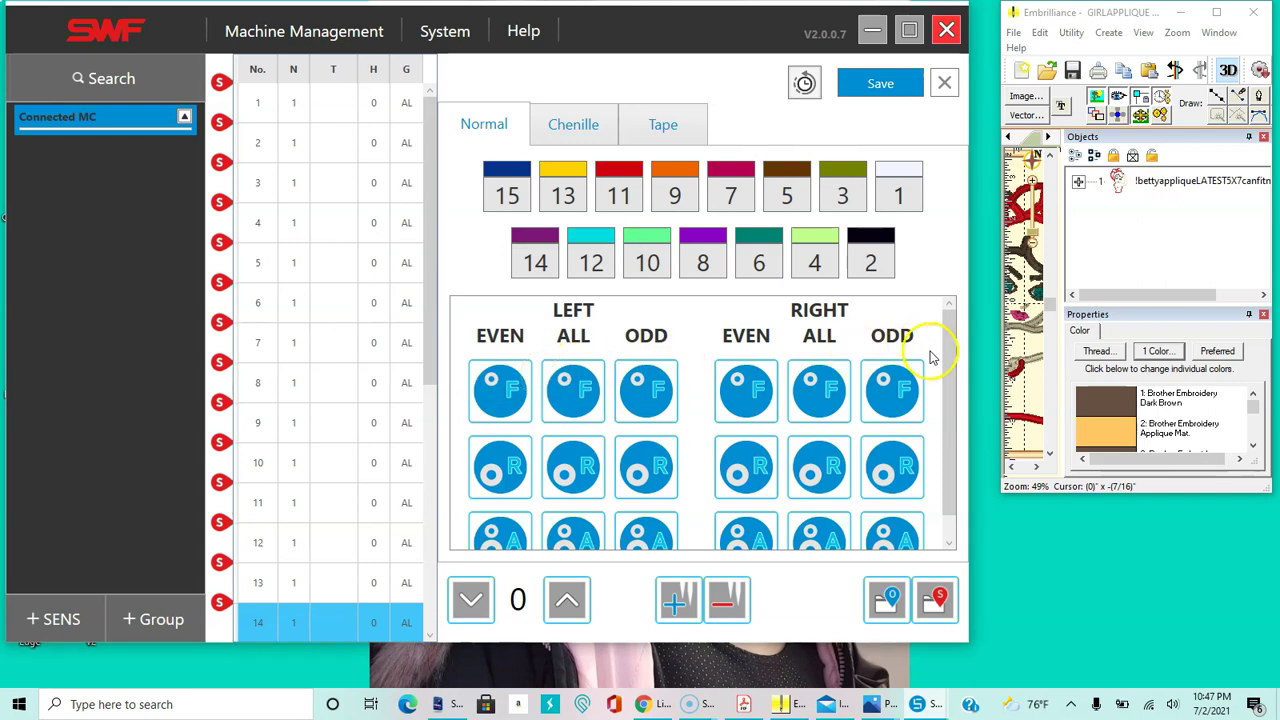
click(941, 82)
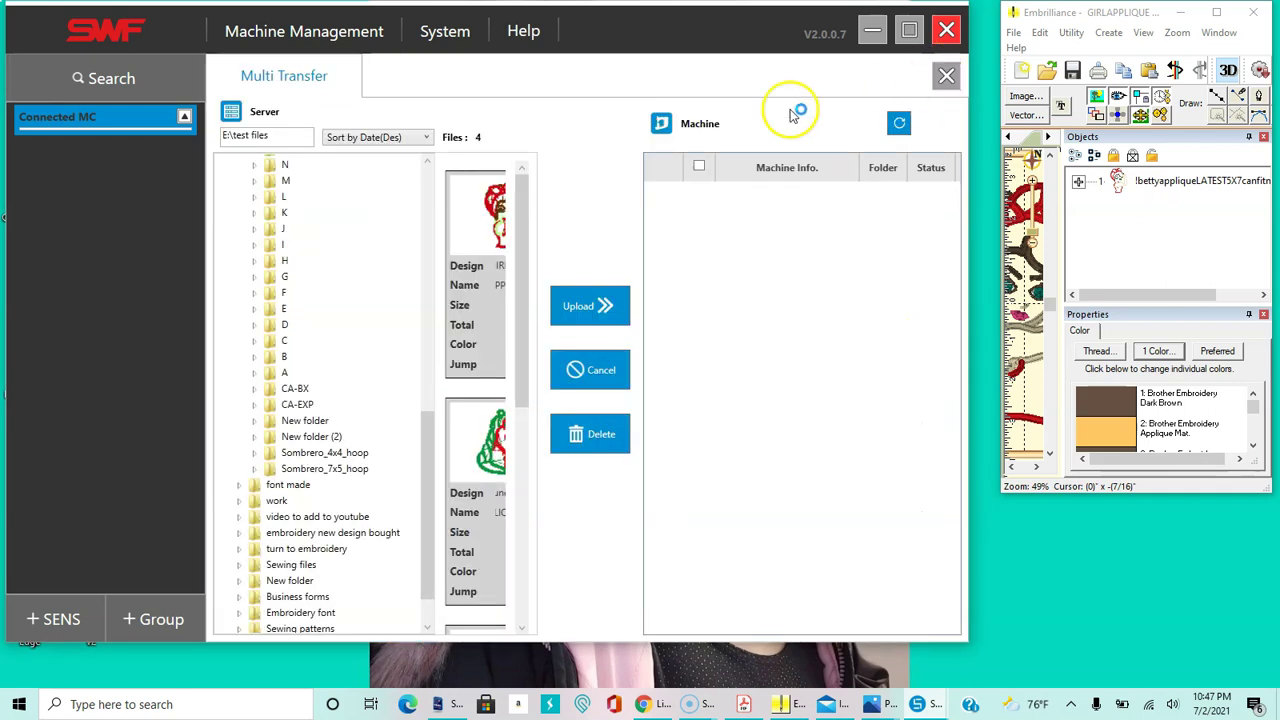
Maximize the SWNS window to view the designs in the test files folder, and minimize it to reach the desktop
click(907, 33)
double_click(903, 37)
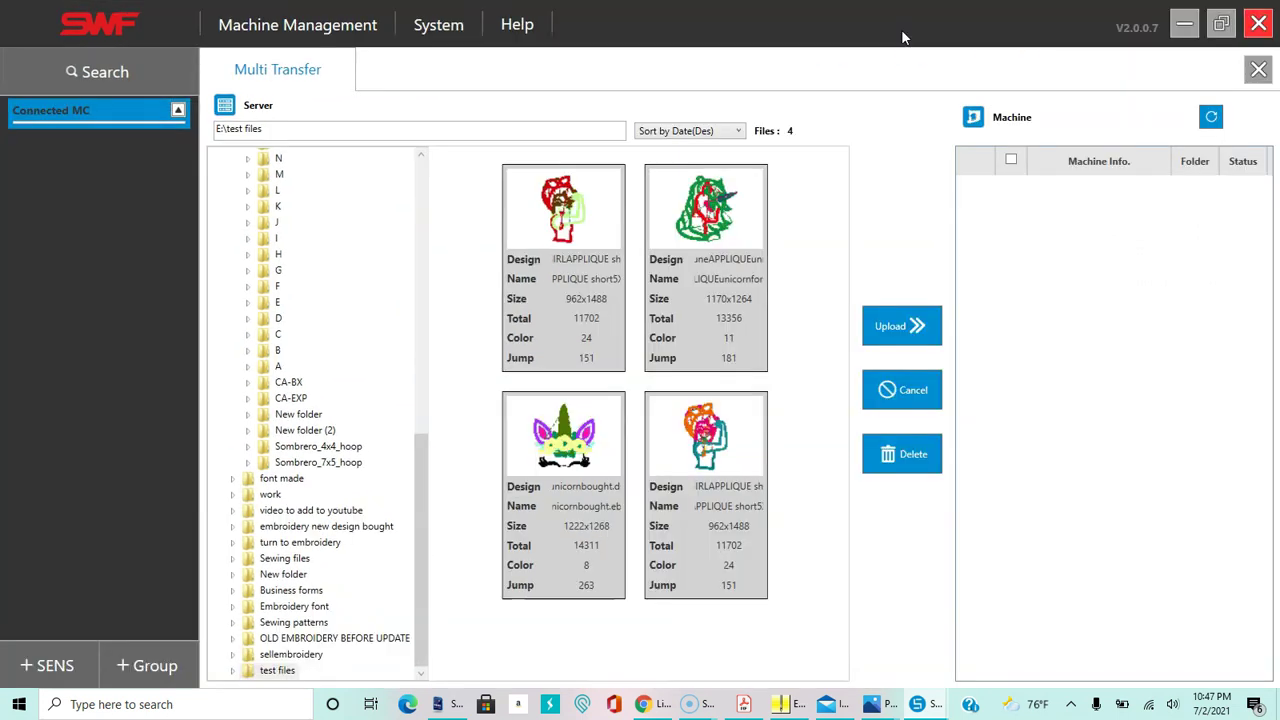
click(558, 490)
click(1184, 28)
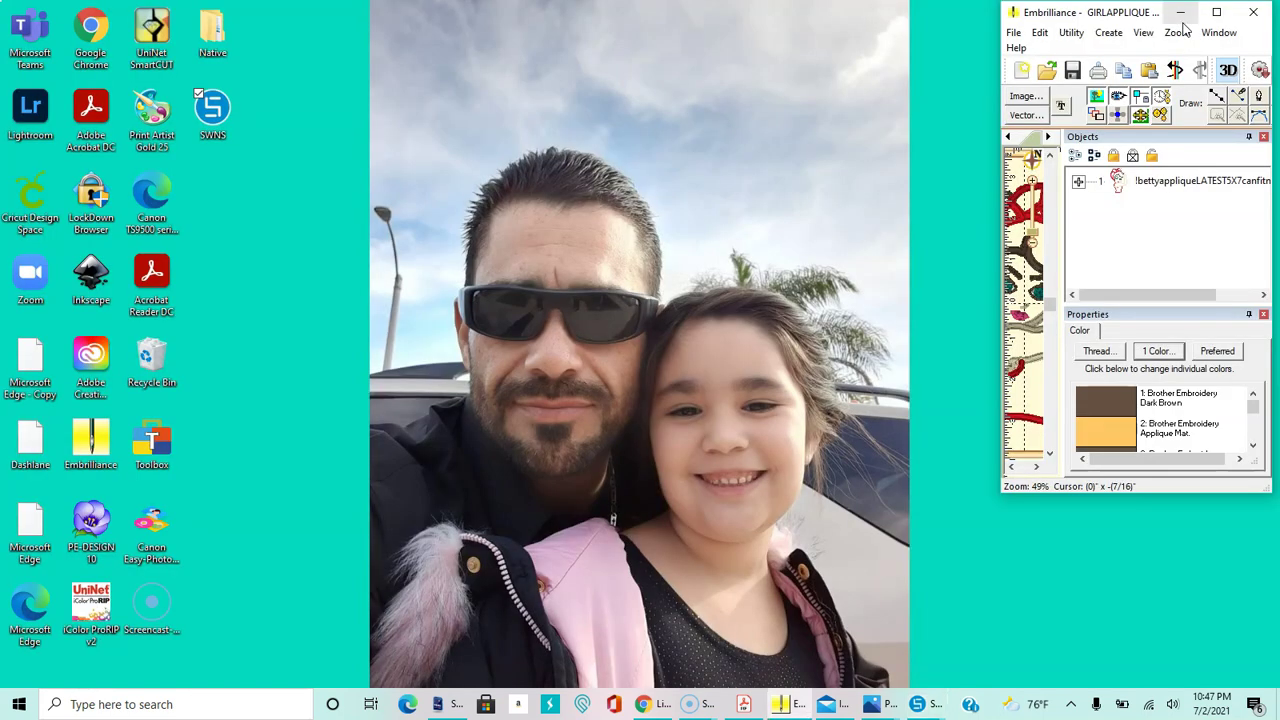